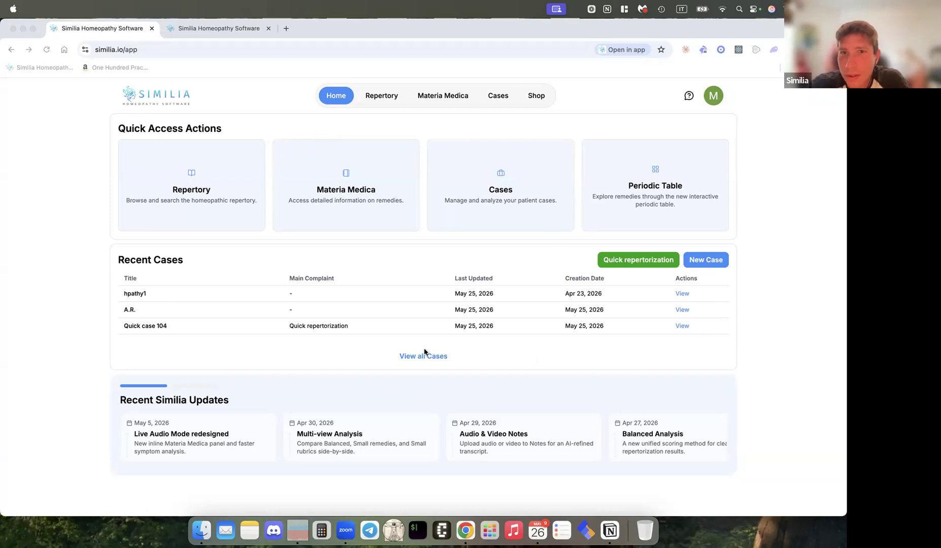
Step: Go to the Repertory page and filter the remedies by the Fungi group of the standard taxonomy
{"action": "left_click", "coordinate": [63, 363]}
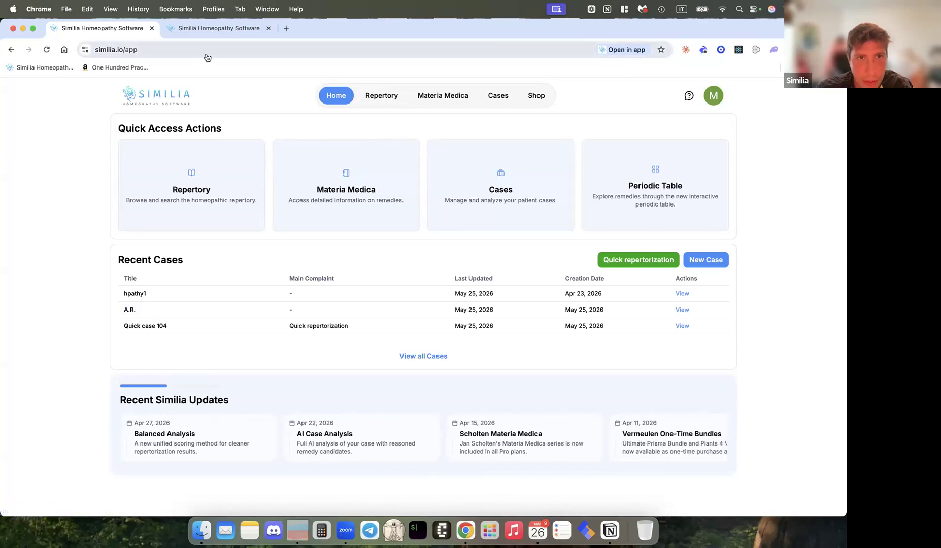
{"action": "left_click", "coordinate": [218, 28]}
{"action": "left_click", "coordinate": [398, 102]}
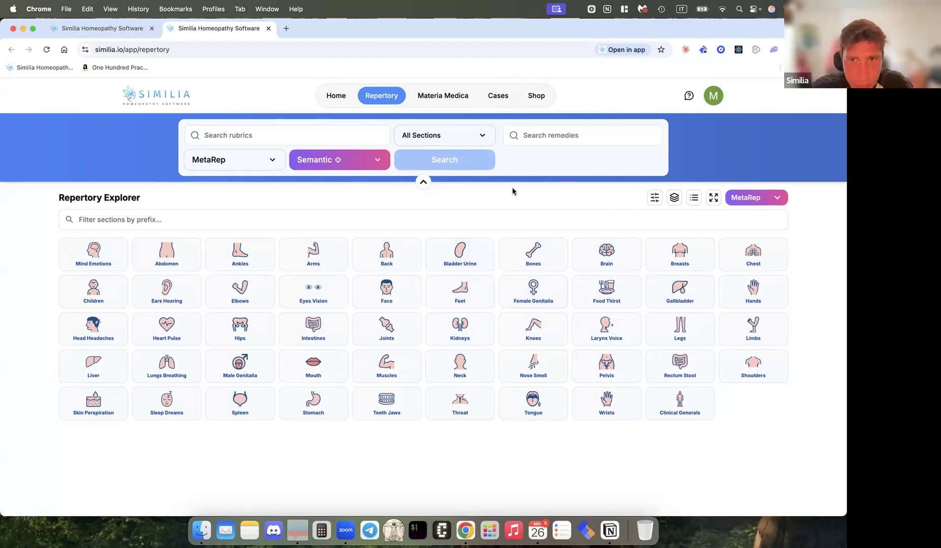
{"action": "left_click", "coordinate": [675, 197]}
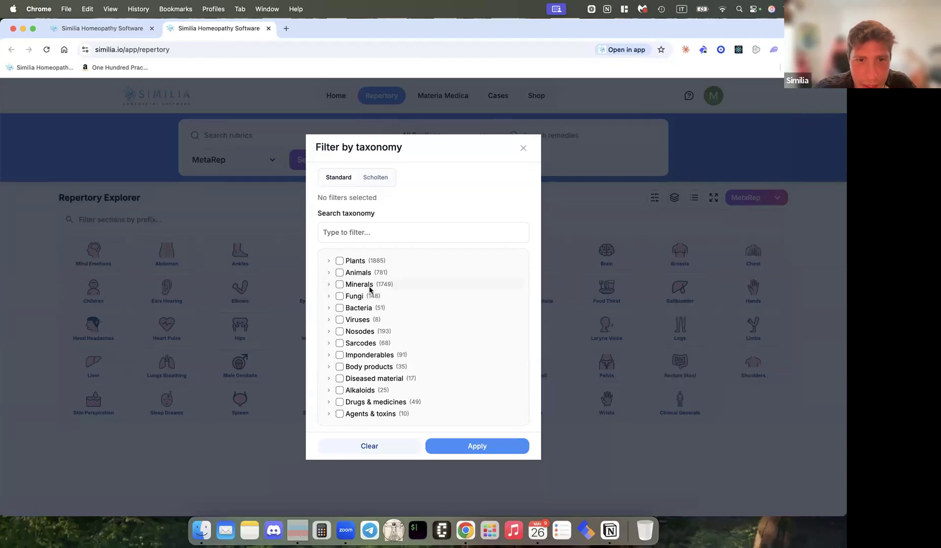
{"action": "left_click", "coordinate": [339, 296]}
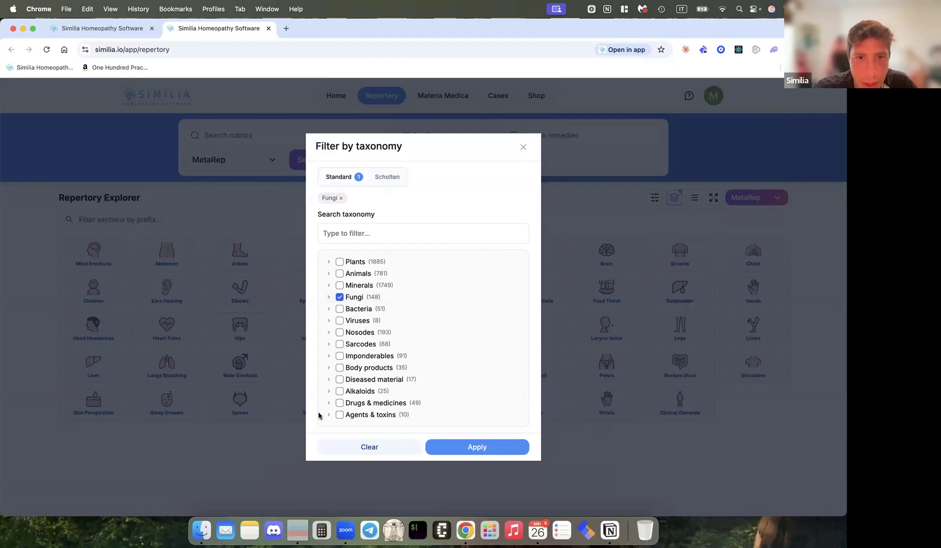
{"action": "left_click", "coordinate": [480, 447]}
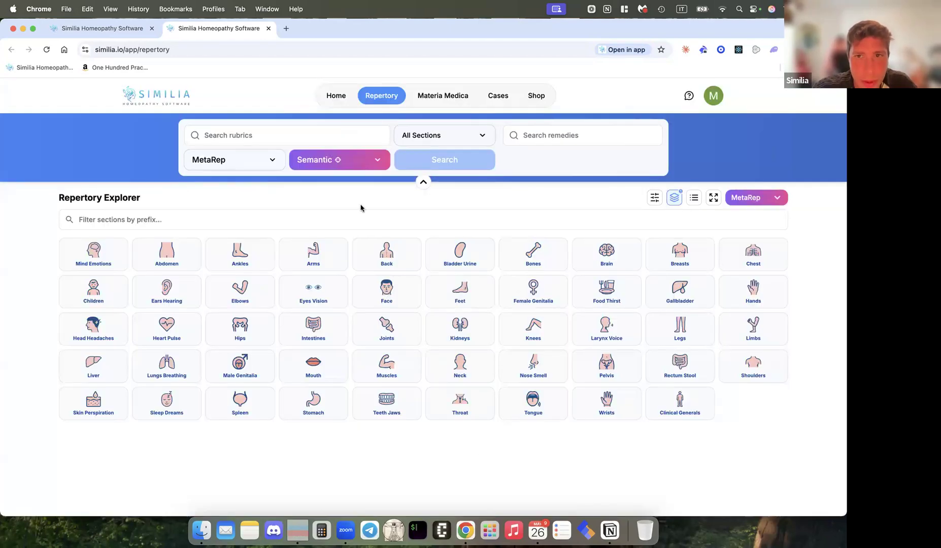
Step: Browse the Abdomen section and inspect the filtered remedies of its first rubrics, from ANEURISM to BENDING double amel., collapsing the last two
{"action": "left_click", "coordinate": [165, 247]}
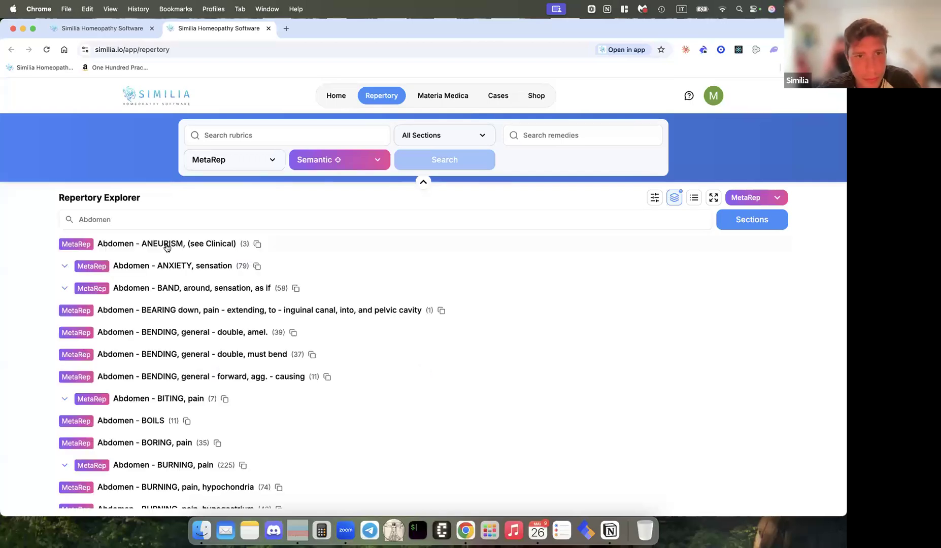
{"action": "left_click", "coordinate": [294, 252]}
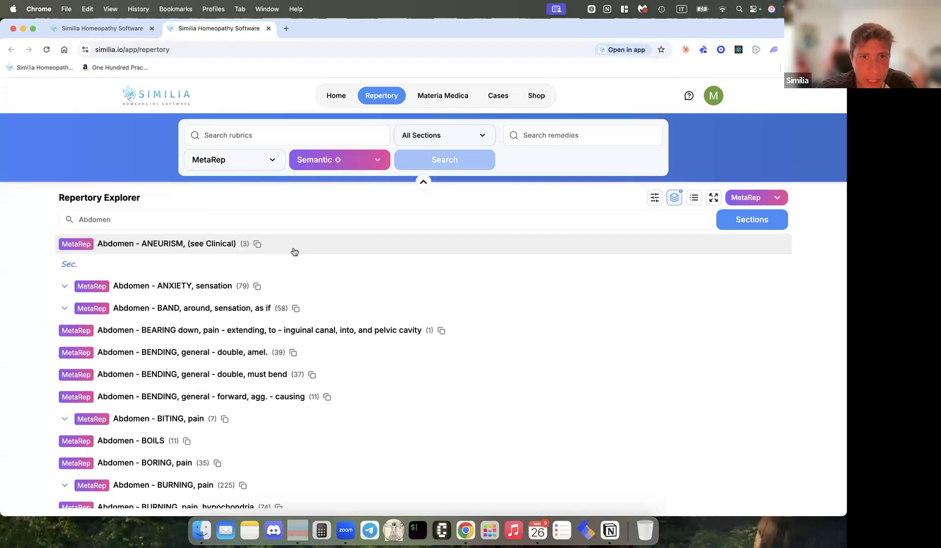
{"action": "left_click", "coordinate": [307, 293]}
{"action": "left_click", "coordinate": [307, 329]}
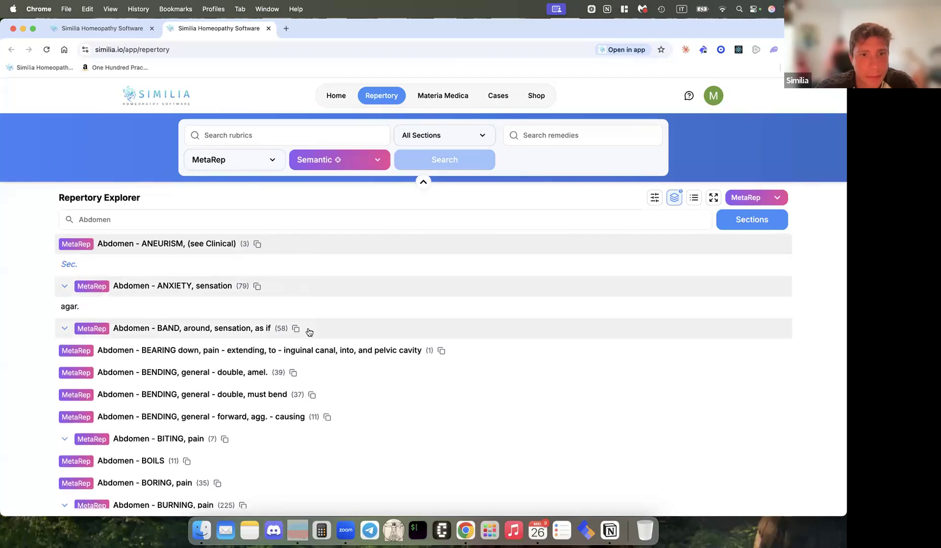
{"action": "left_click", "coordinate": [322, 370]}
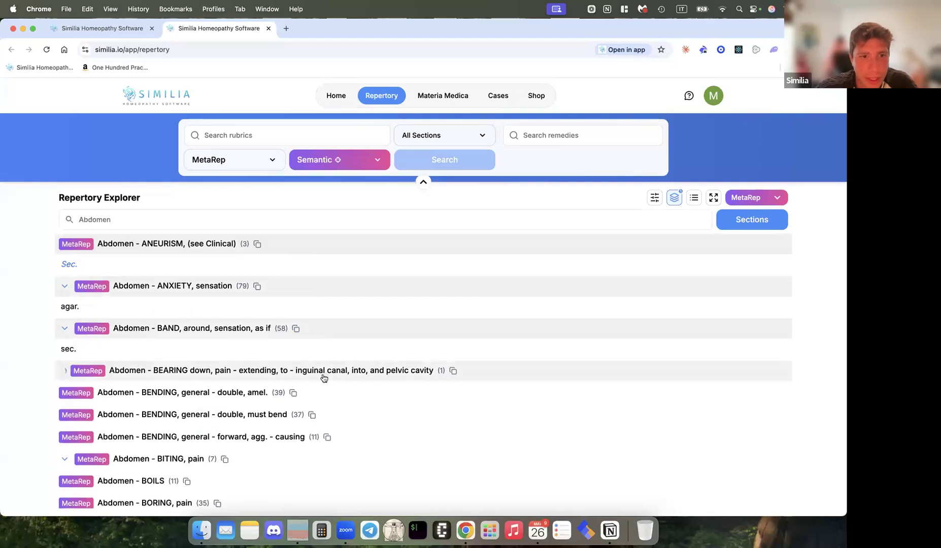
{"action": "left_click", "coordinate": [323, 414]}
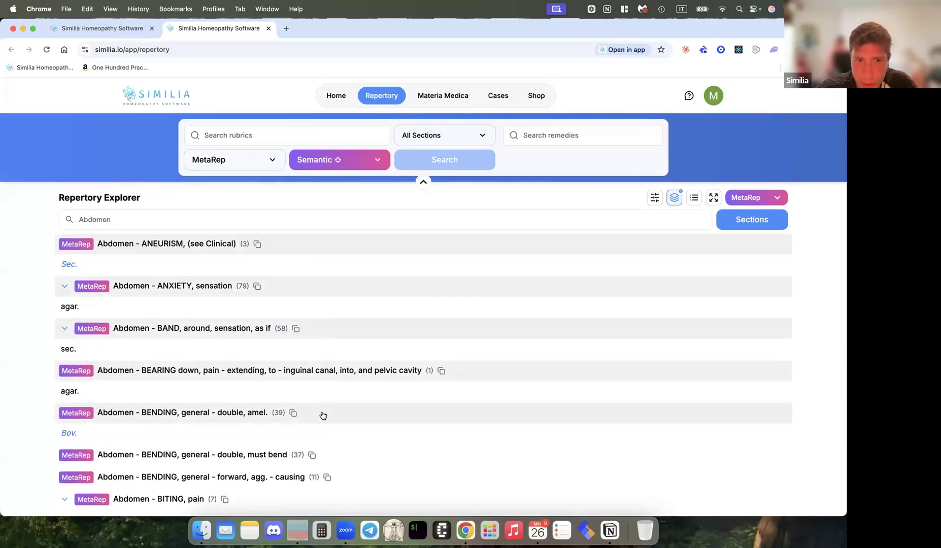
{"action": "left_click", "coordinate": [336, 413]}
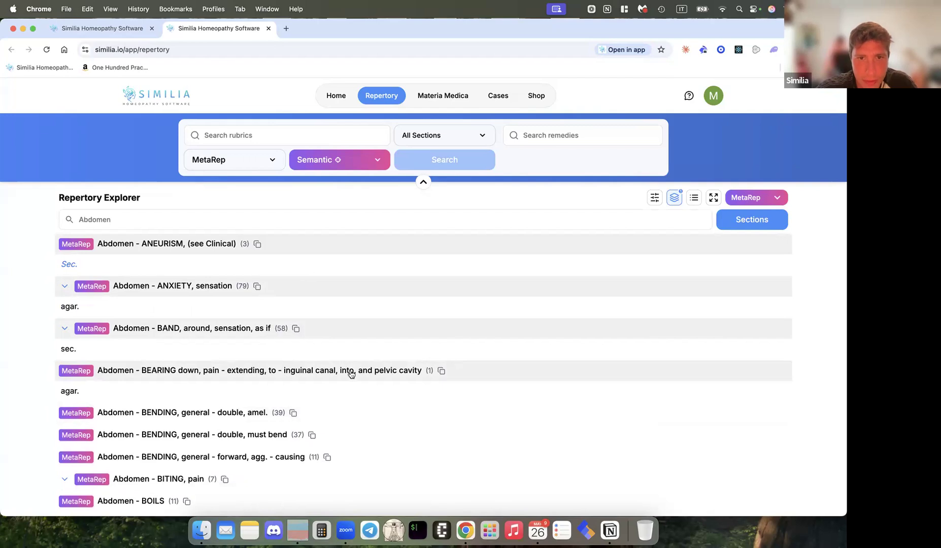
{"action": "left_click", "coordinate": [349, 370]}
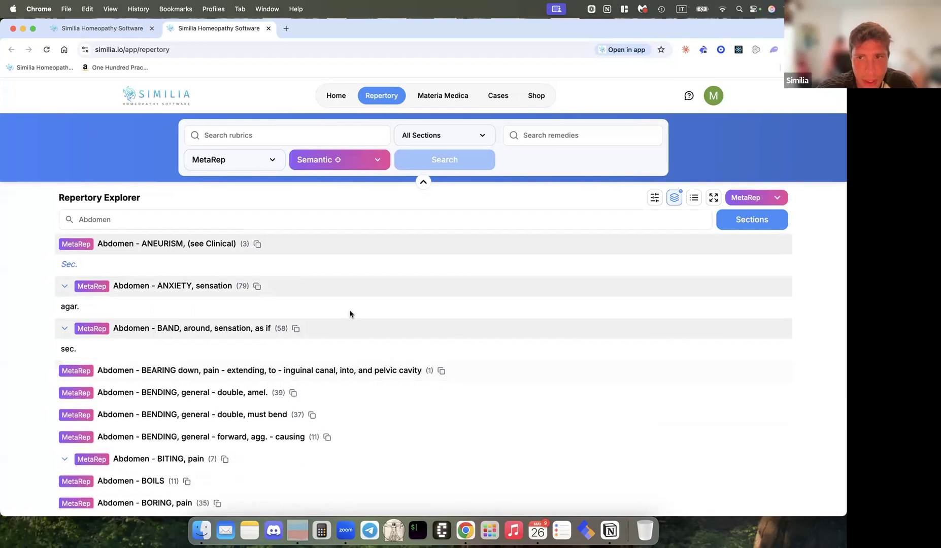
Step: Search the MetaRep rubrics semantically for "fear dark"
{"action": "left_click", "coordinate": [326, 130]}
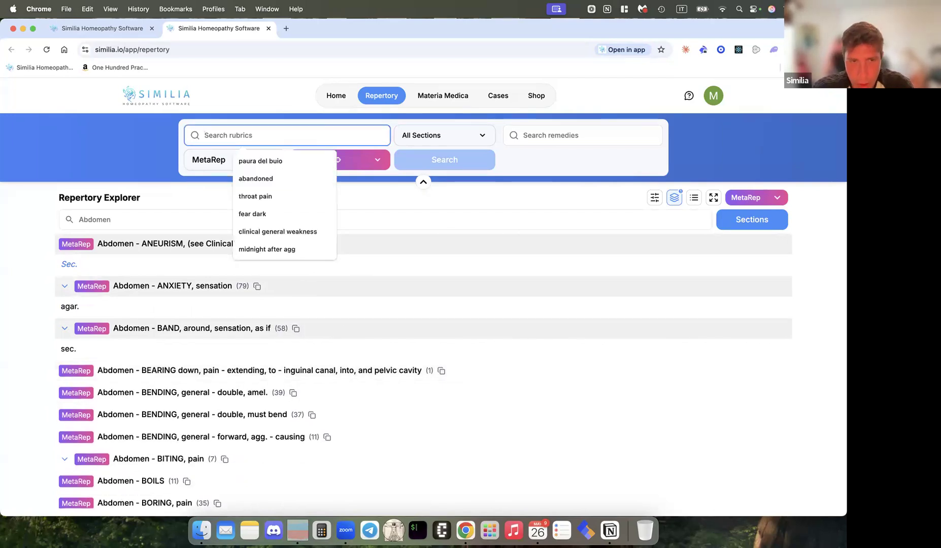
{"action": "type", "text": "fear dark"}
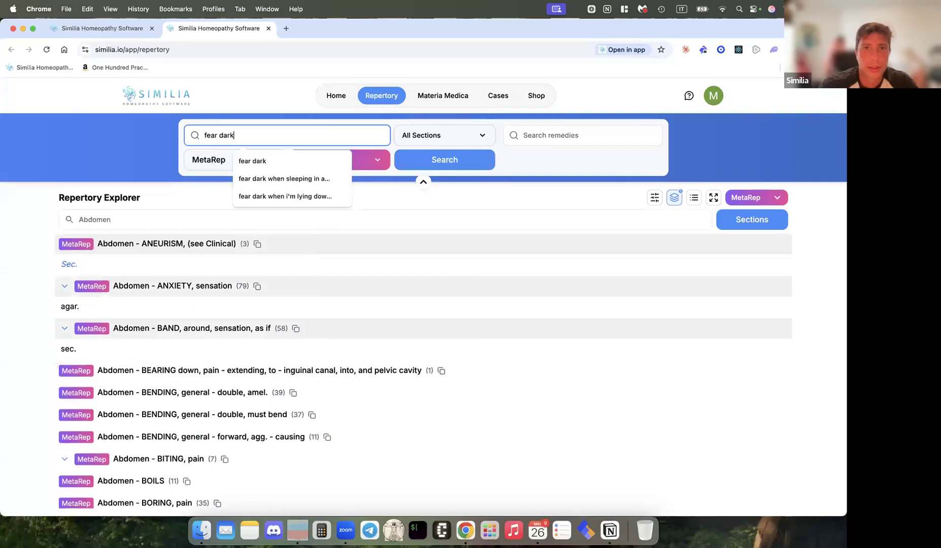
{"action": "left_click", "coordinate": [370, 162]}
{"action": "left_click", "coordinate": [338, 184]}
{"action": "left_click", "coordinate": [333, 134]}
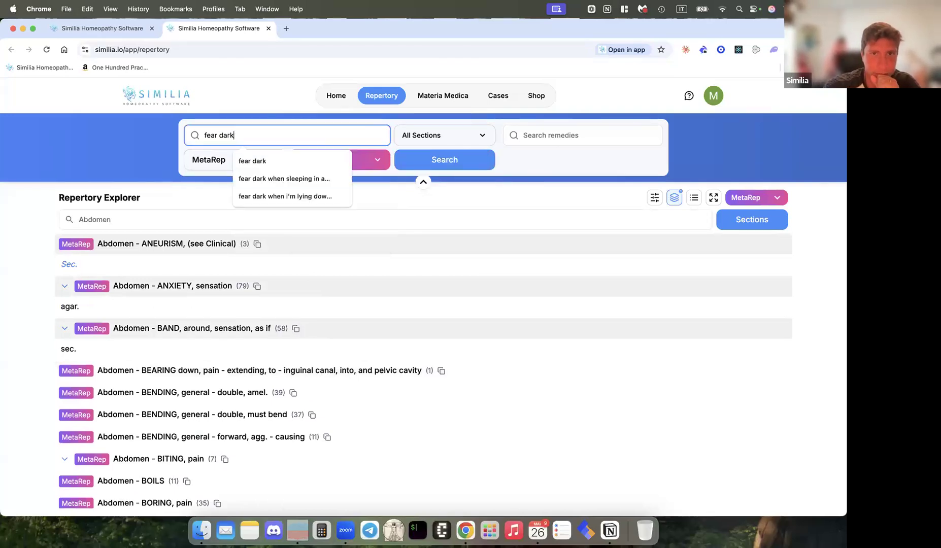
{"action": "key", "text": "Return"}
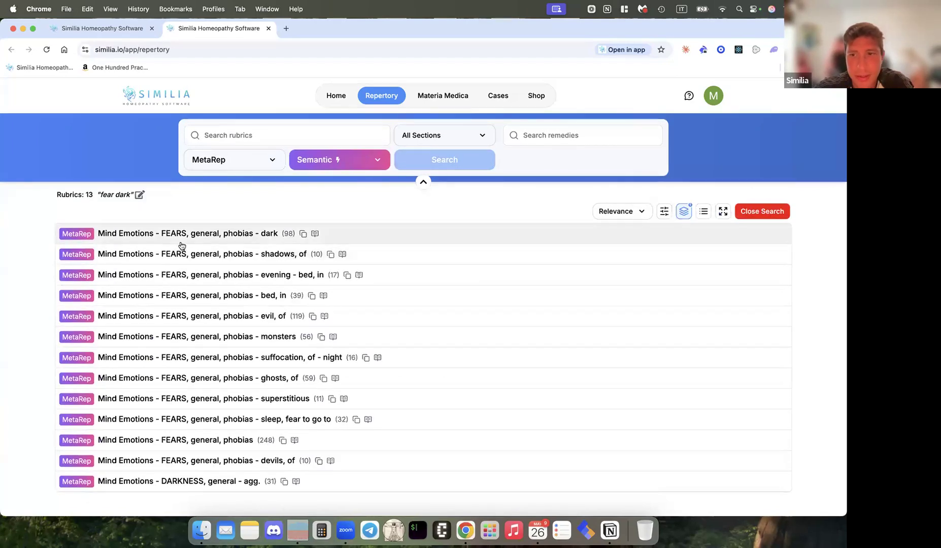
Step: Examine the fungi remedies in the first five fear rubrics: dark; shadows, of; evening - bed, in; bed, in; and evil, of
{"action": "left_click", "coordinate": [362, 238]}
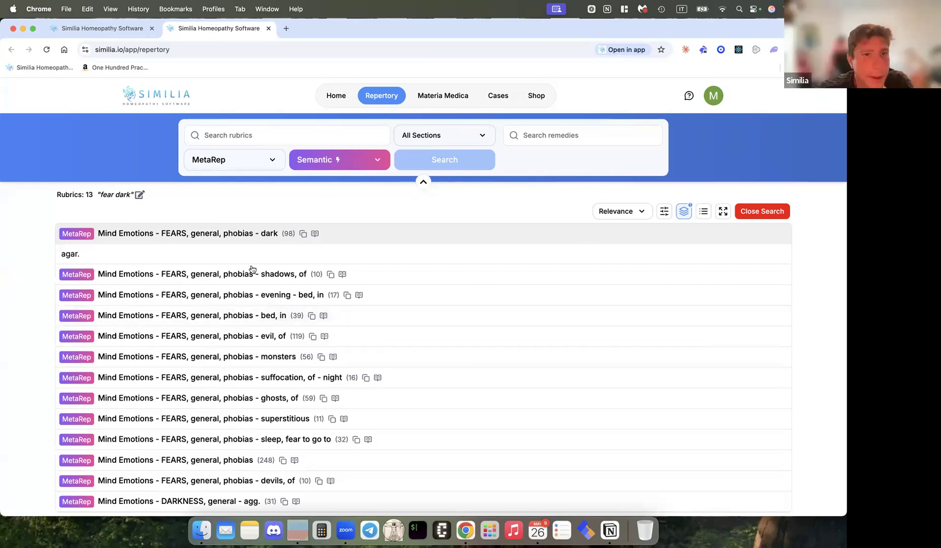
{"action": "left_click", "coordinate": [200, 278]}
{"action": "left_click", "coordinate": [193, 315]}
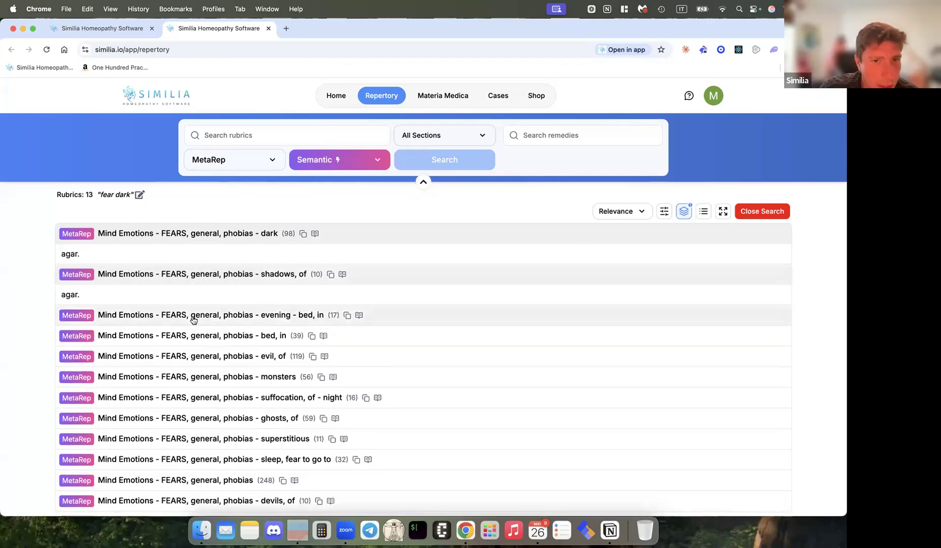
{"action": "left_click", "coordinate": [188, 356]}
{"action": "left_click", "coordinate": [187, 396]}
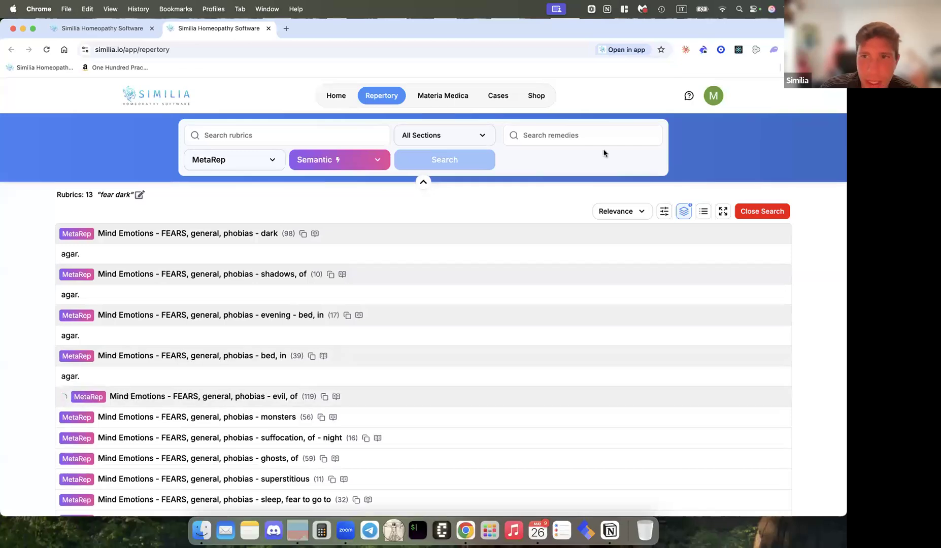
Step: Replace the Fungi taxonomy filter with Reptiles - Snakes, found by searching "snak", and apply it
{"action": "left_click", "coordinate": [684, 214]}
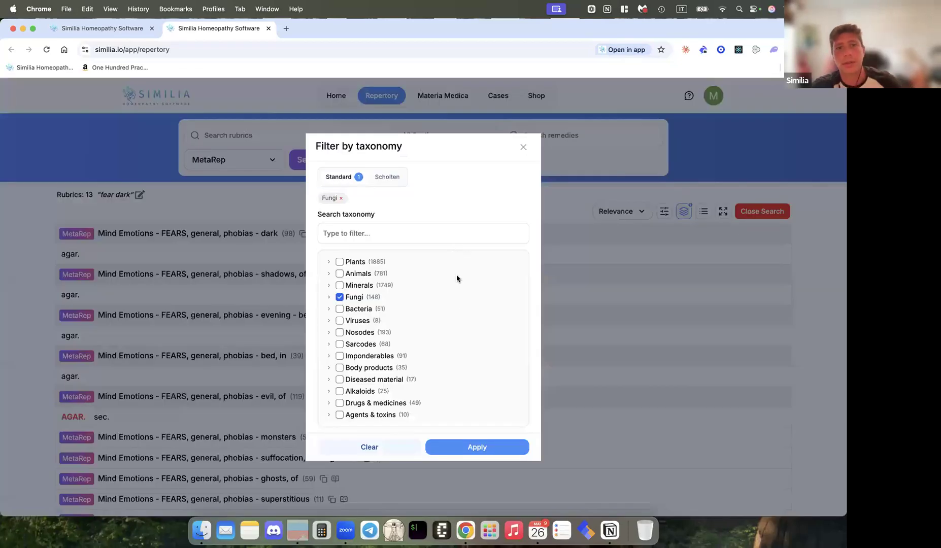
{"action": "left_click", "coordinate": [340, 297]}
{"action": "left_click", "coordinate": [352, 232]}
{"action": "type", "text": "snak"}
{"action": "left_click", "coordinate": [347, 343]}
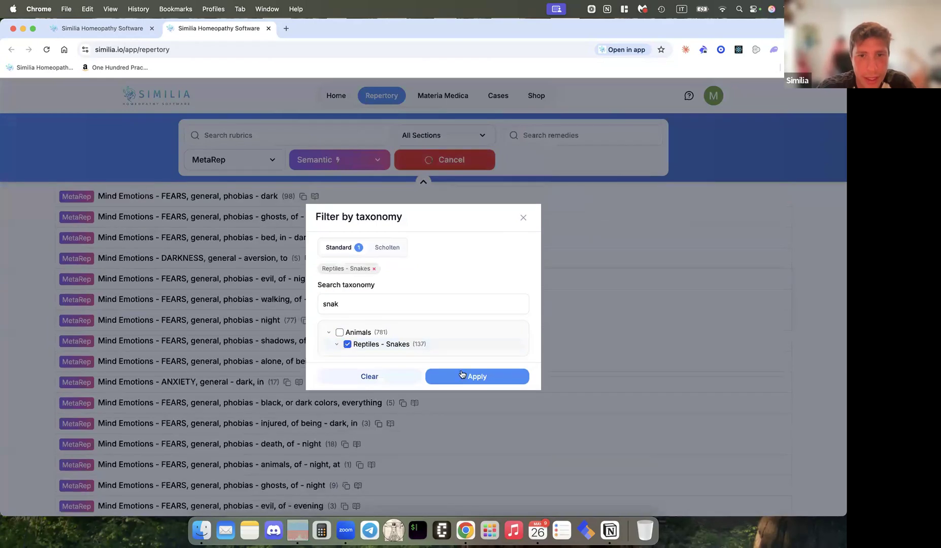
{"action": "left_click", "coordinate": [462, 376]}
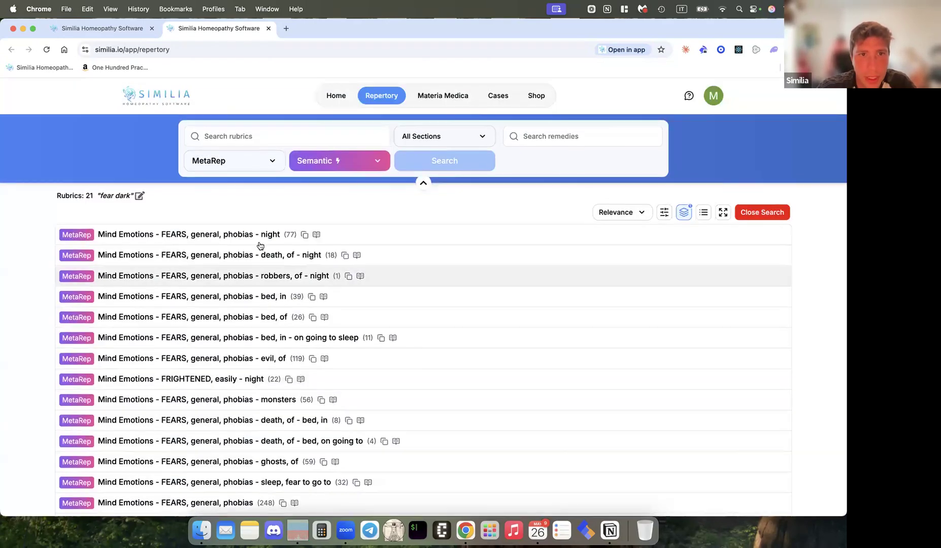
Step: Check the remedies of the fear rubric for night and rerun the rubric search for "fear dark"
{"action": "left_click", "coordinate": [254, 234]}
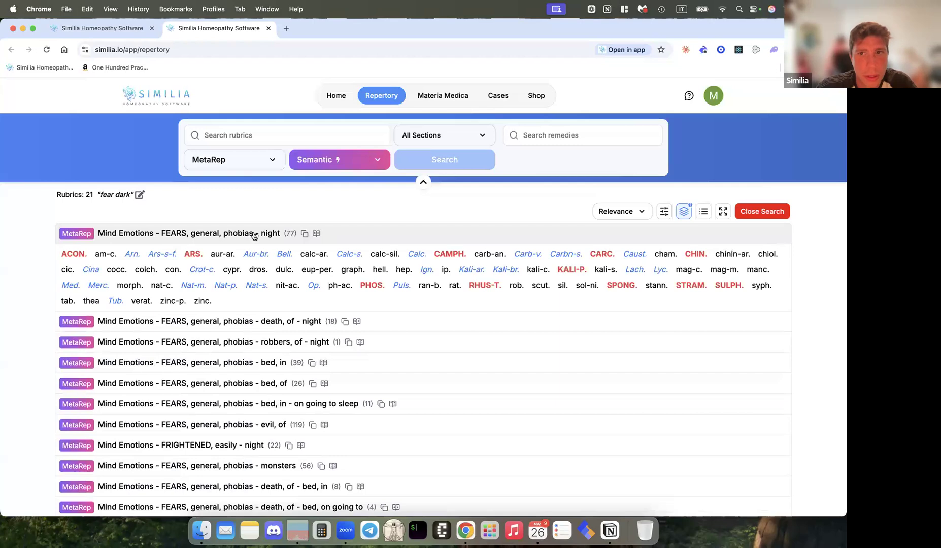
{"action": "left_click", "coordinate": [253, 235]}
{"action": "left_click", "coordinate": [275, 132]}
{"action": "type", "text": "fear dark"}
{"action": "key", "text": "Return"}
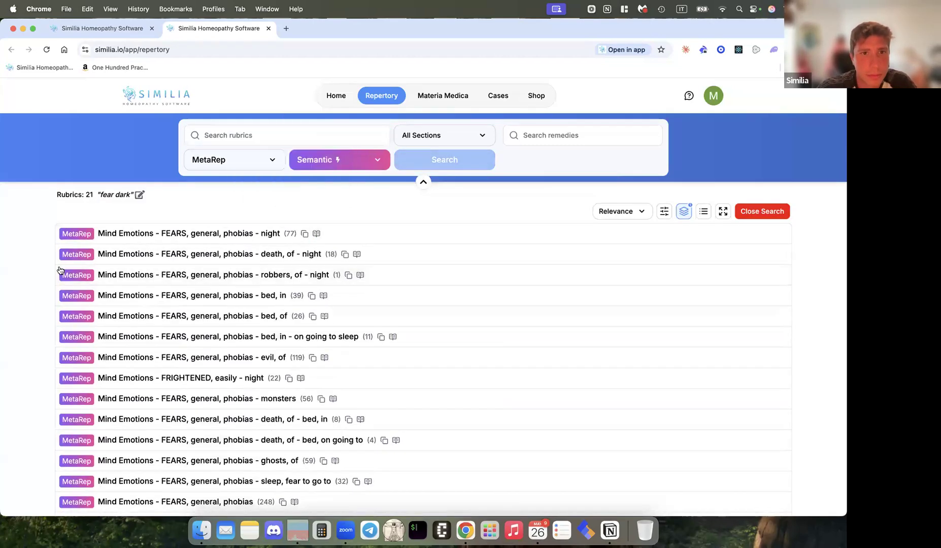
Step: Examine the snake remedies in the first five rubrics: night; death, of - night; robbers, of - night; bed, in; and bed, of
{"action": "left_click", "coordinate": [164, 233]}
{"action": "left_click", "coordinate": [162, 277]}
{"action": "left_click", "coordinate": [159, 315]}
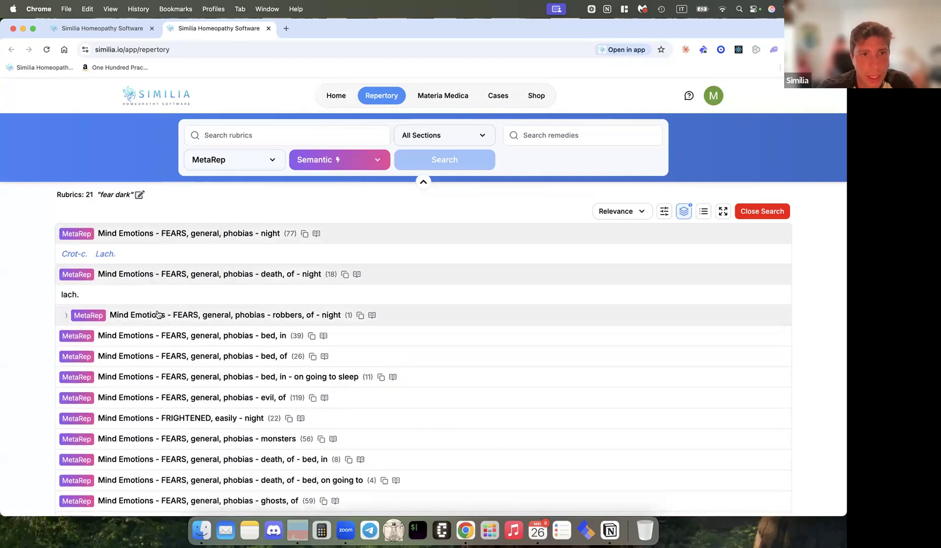
{"action": "left_click", "coordinate": [151, 354]}
{"action": "left_click", "coordinate": [176, 396]}
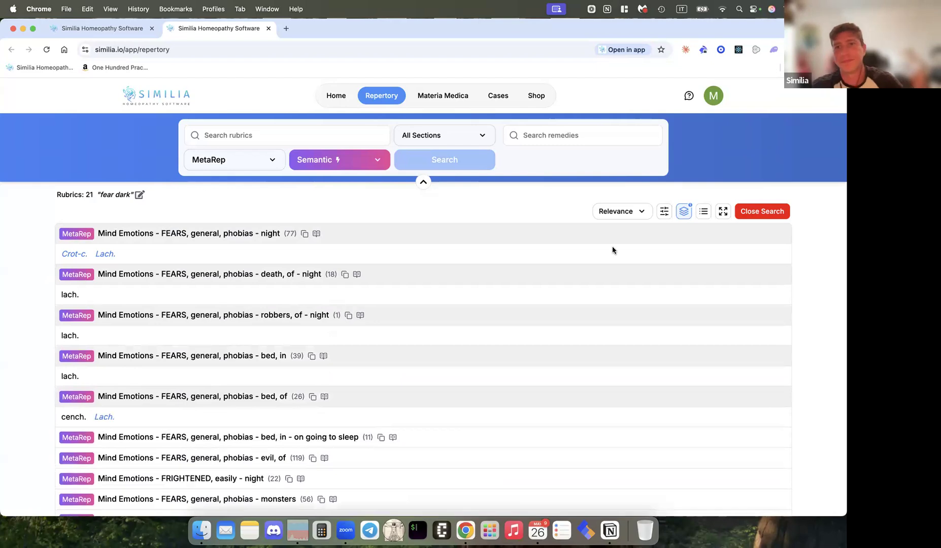
Step: Clear the Reptiles - Snakes taxonomy filter and empty the taxonomy search text
{"action": "left_click", "coordinate": [684, 211]}
{"action": "left_click", "coordinate": [342, 381]}
{"action": "double_click", "coordinate": [348, 307]}
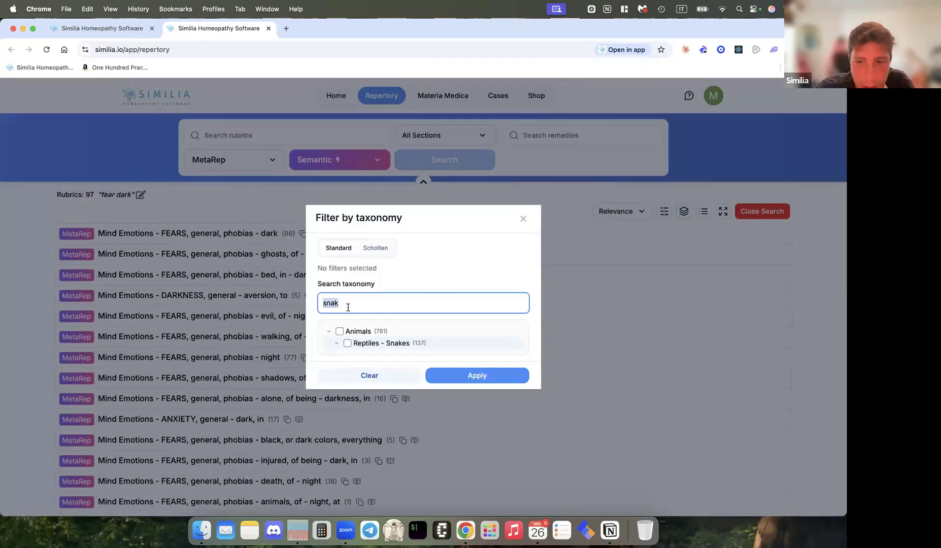
{"action": "key", "text": "BackSpace"}
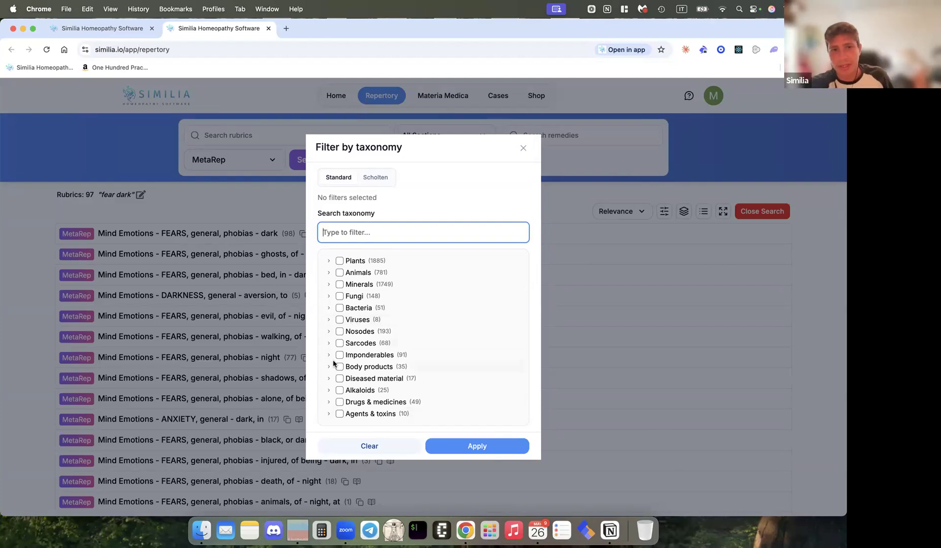
Step: Review the standard taxonomy groups and the Scholten filters for kingdom, series, stage, phase and subphase
{"action": "left_click", "coordinate": [329, 284]}
{"action": "left_click", "coordinate": [328, 276]}
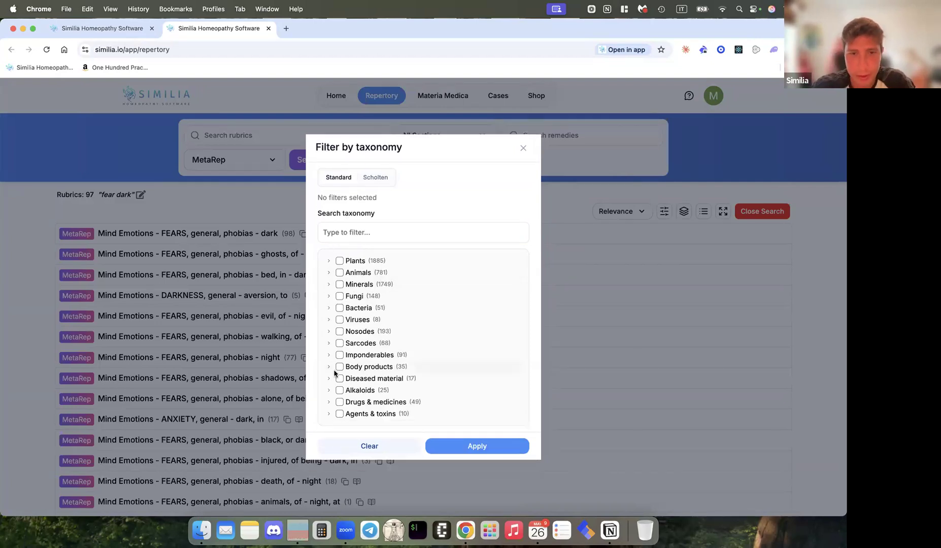
{"action": "left_click", "coordinate": [372, 180]}
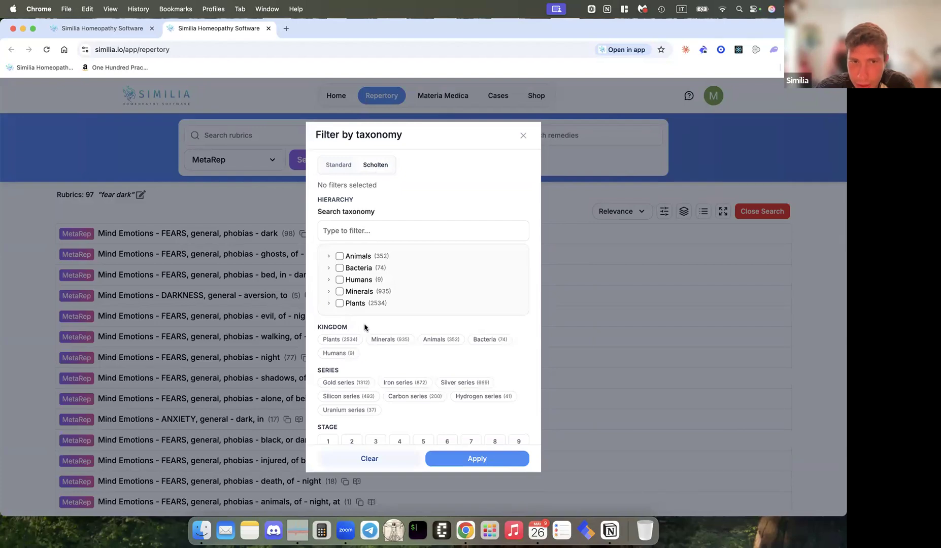
{"action": "scroll", "coordinate": [364, 352], "scroll_direction": "down", "scroll_amount": 3}
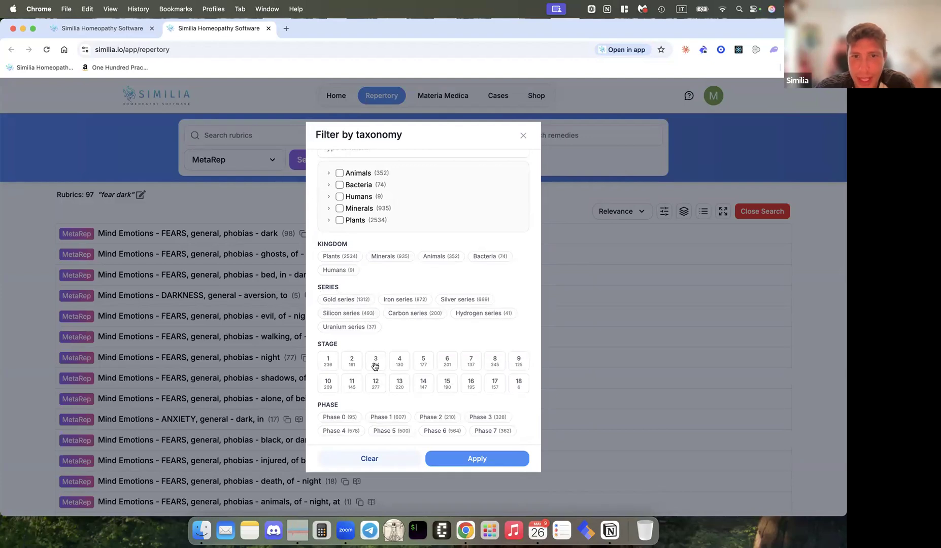
{"action": "scroll", "coordinate": [374, 366], "scroll_direction": "down", "scroll_amount": 2}
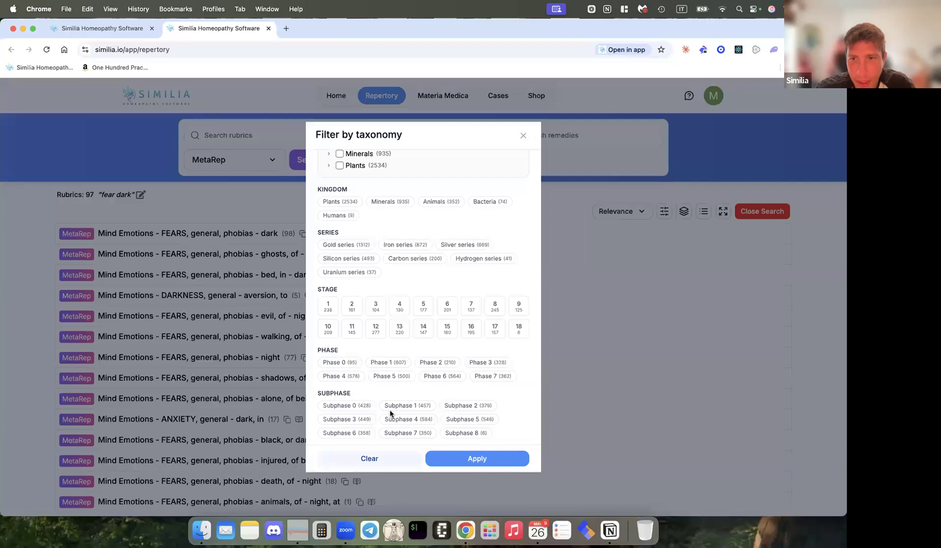
{"action": "scroll", "coordinate": [390, 413], "scroll_direction": "up", "scroll_amount": 5}
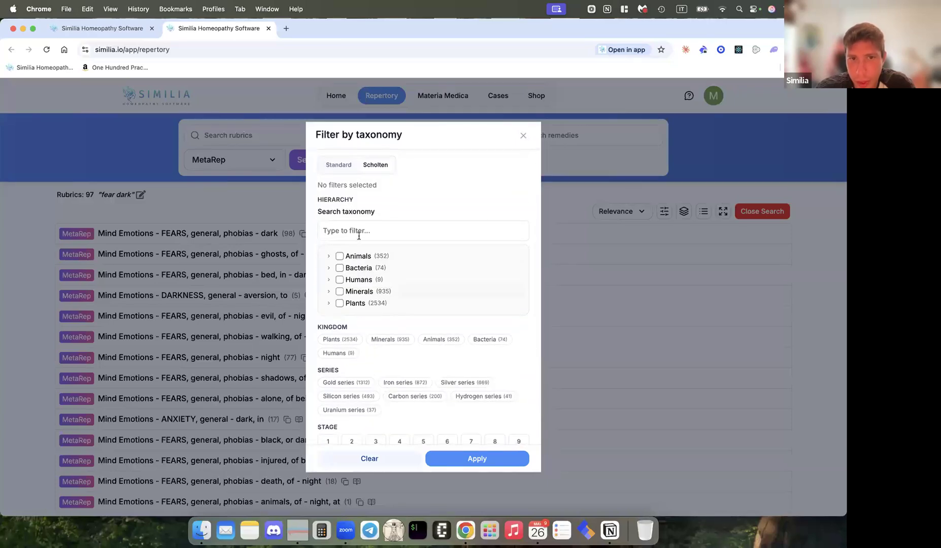
Step: Examine the Plants subgroups and the kingdom, series, stage, phase and subphase filters in the Scholten taxonomy, and close the taxonomy filter
{"action": "left_click", "coordinate": [354, 235]}
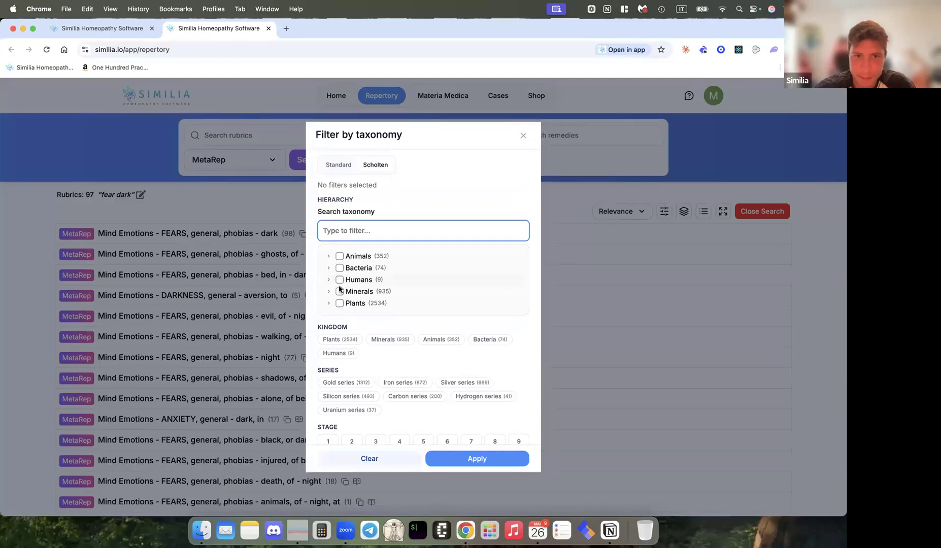
{"action": "left_click", "coordinate": [329, 303]}
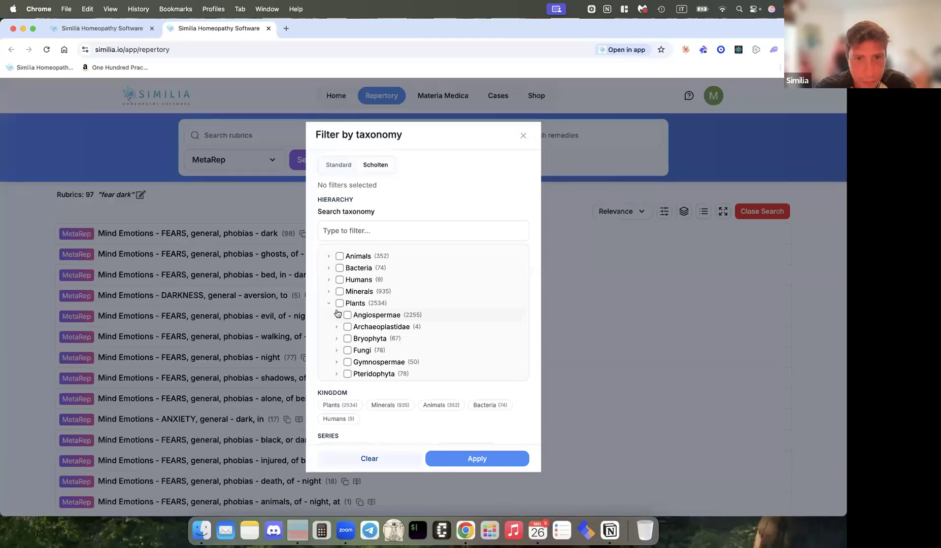
{"action": "scroll", "coordinate": [342, 311], "scroll_direction": "down", "scroll_amount": 1}
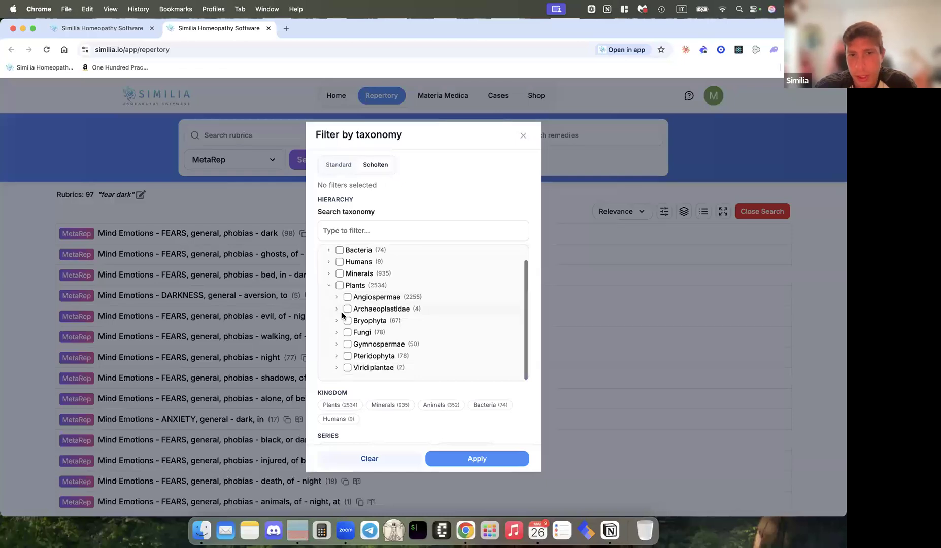
{"action": "left_click", "coordinate": [329, 289]}
{"action": "scroll", "coordinate": [395, 289], "scroll_direction": "down", "scroll_amount": 3}
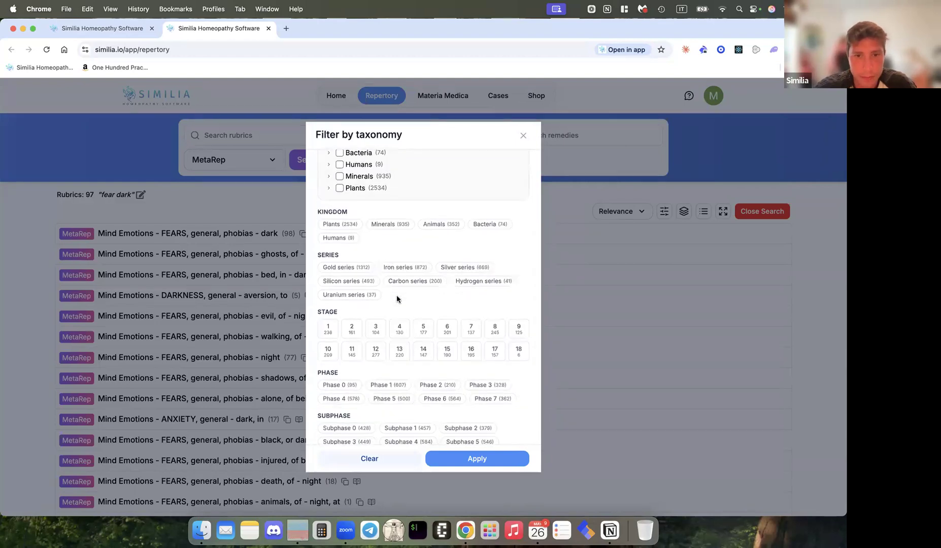
{"action": "scroll", "coordinate": [396, 295], "scroll_direction": "up", "scroll_amount": 3}
{"action": "scroll", "coordinate": [399, 304], "scroll_direction": "down", "scroll_amount": 3}
{"action": "scroll", "coordinate": [431, 228], "scroll_direction": "up", "scroll_amount": 1}
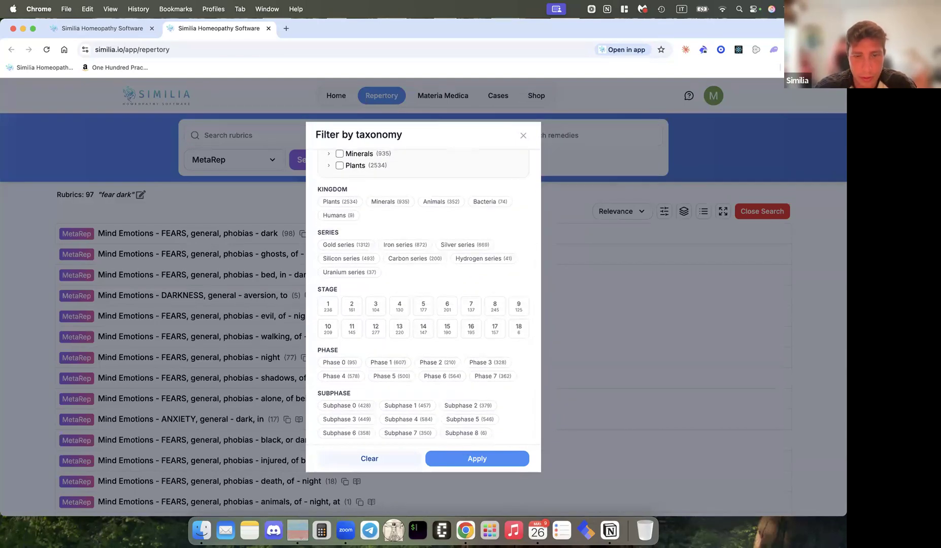
{"action": "scroll", "coordinate": [424, 319], "scroll_direction": "up", "scroll_amount": 4}
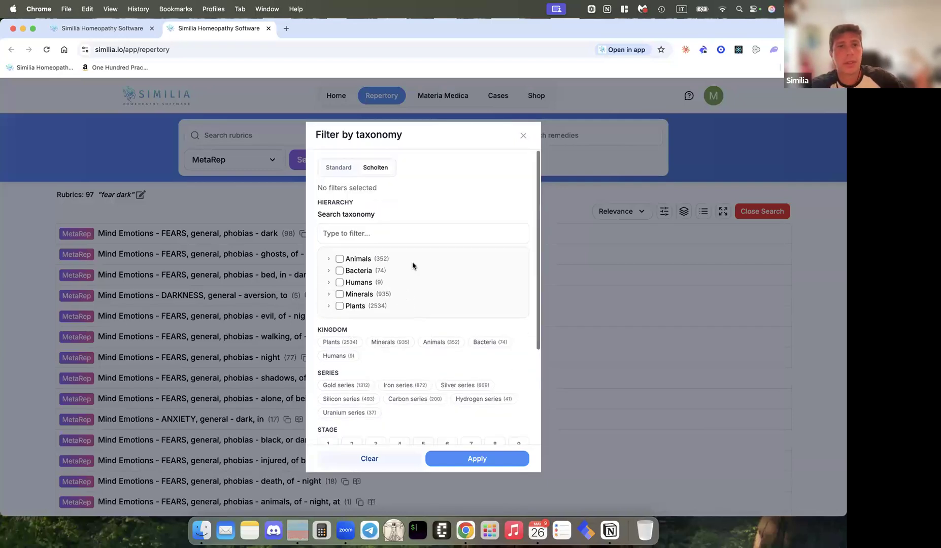
{"action": "left_click", "coordinate": [523, 136]}
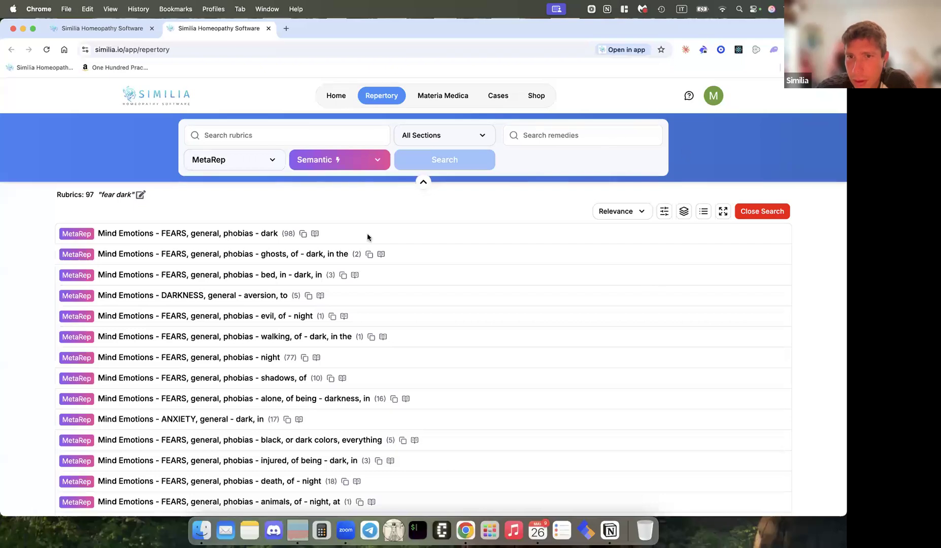
Step: Start a quick repertorization from the home page and widen the selected rubrics pane
{"action": "left_click", "coordinate": [188, 92]}
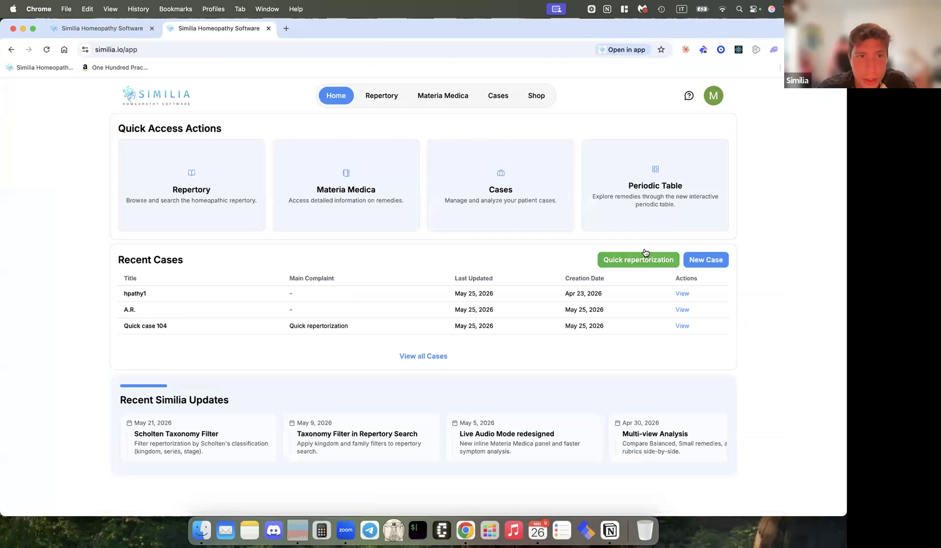
{"action": "left_click", "coordinate": [618, 259]}
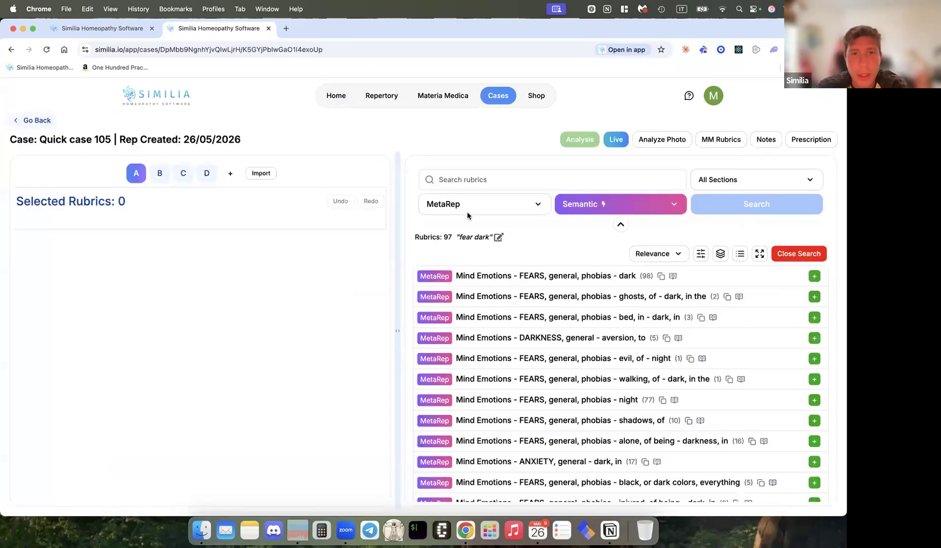
{"action": "left_click_drag", "start_coordinate": [399, 203], "coordinate": [457, 216]}
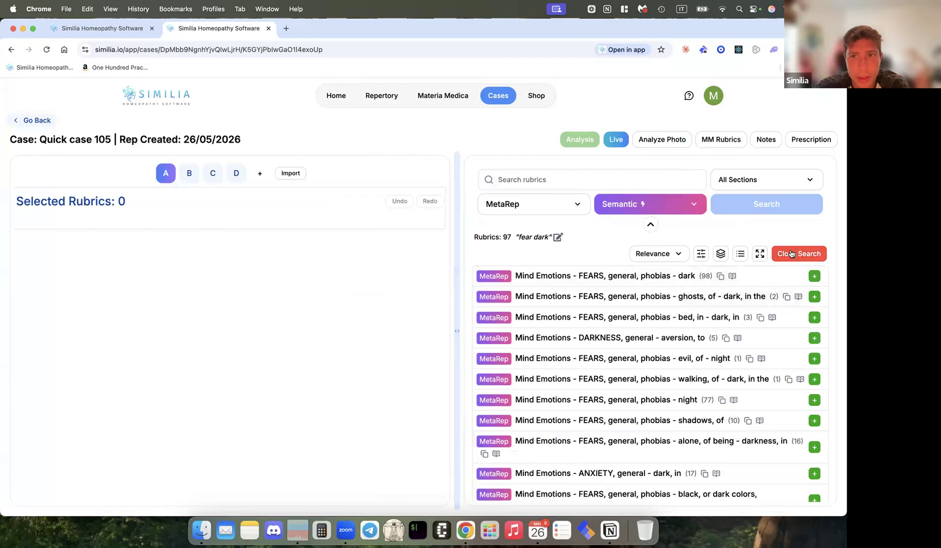
Step: Add the fear rubrics for dark, ghosts in the dark and bed in the dark to the case, and close the rubric search
{"action": "left_click", "coordinate": [813, 276]}
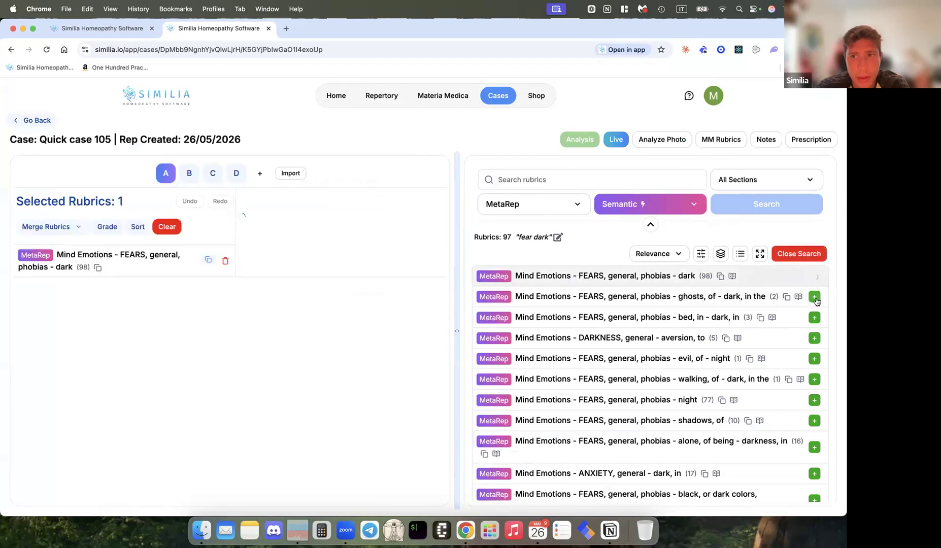
{"action": "left_click", "coordinate": [814, 296]}
{"action": "left_click", "coordinate": [813, 317]}
{"action": "left_click", "coordinate": [799, 253]}
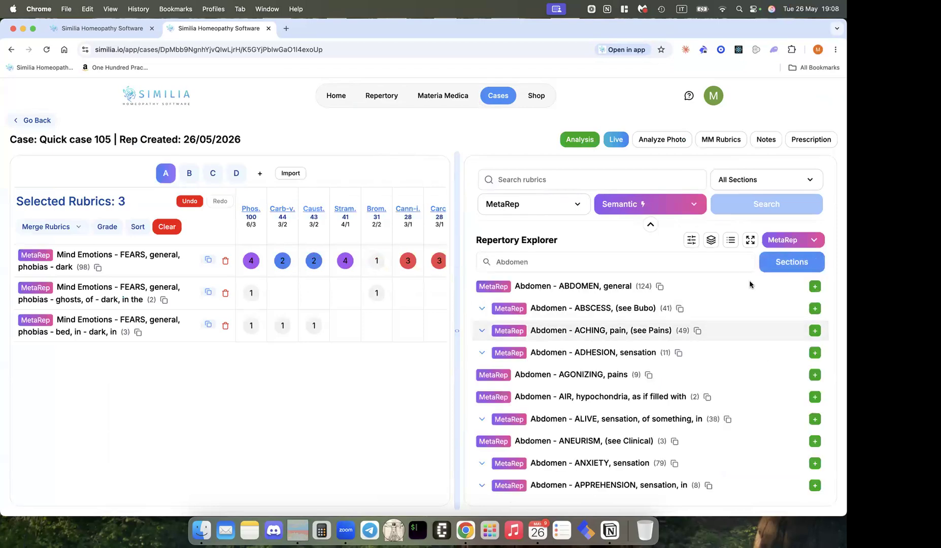
Step: Add the Abdomen rubrics ABDOMEN, general; ABSCESS; ACHING, pain; and ADHESION, sensation to the case
{"action": "left_click", "coordinate": [814, 287]}
{"action": "left_click", "coordinate": [814, 310]}
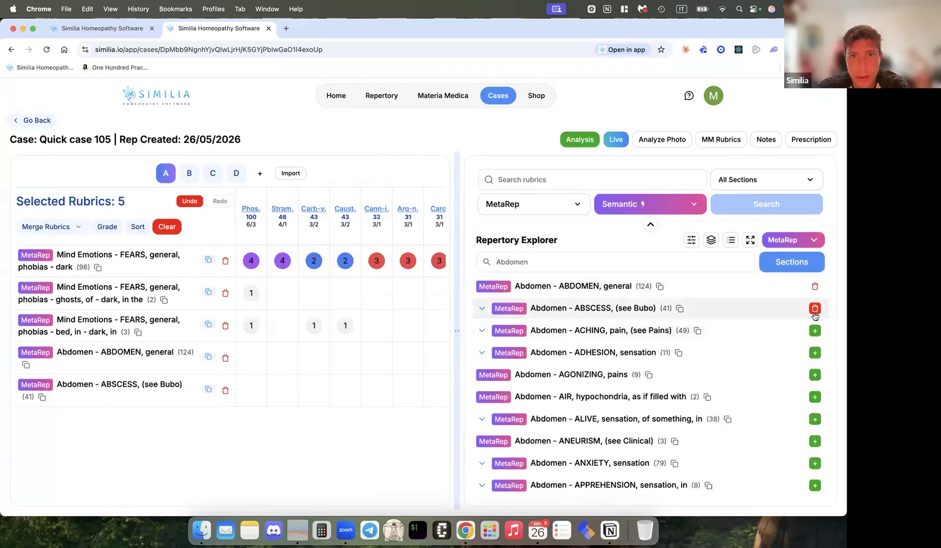
{"action": "left_click", "coordinate": [814, 331]}
{"action": "left_click", "coordinate": [814, 354]}
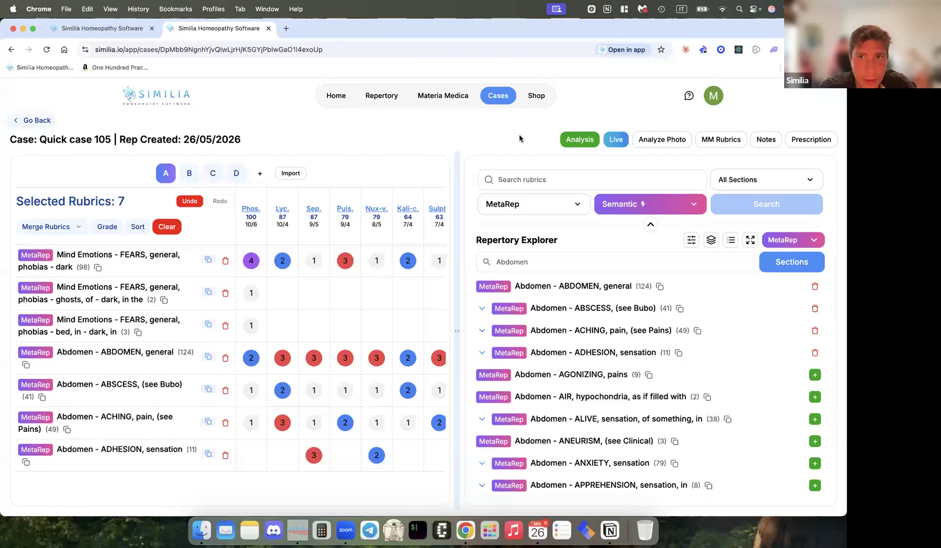
Step: Open the case analysis and read the explanation of the Balanced ranking method
{"action": "left_click", "coordinate": [570, 142]}
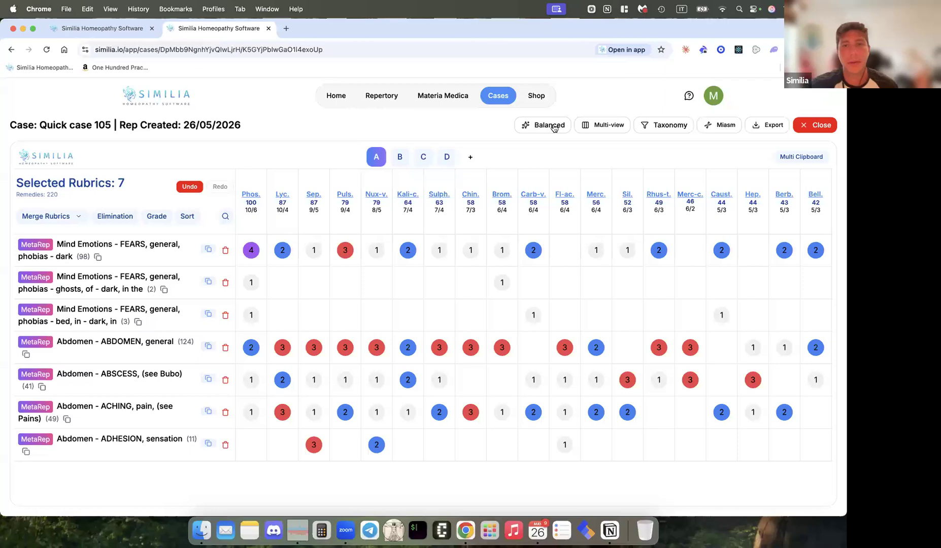
{"action": "left_click", "coordinate": [554, 128]}
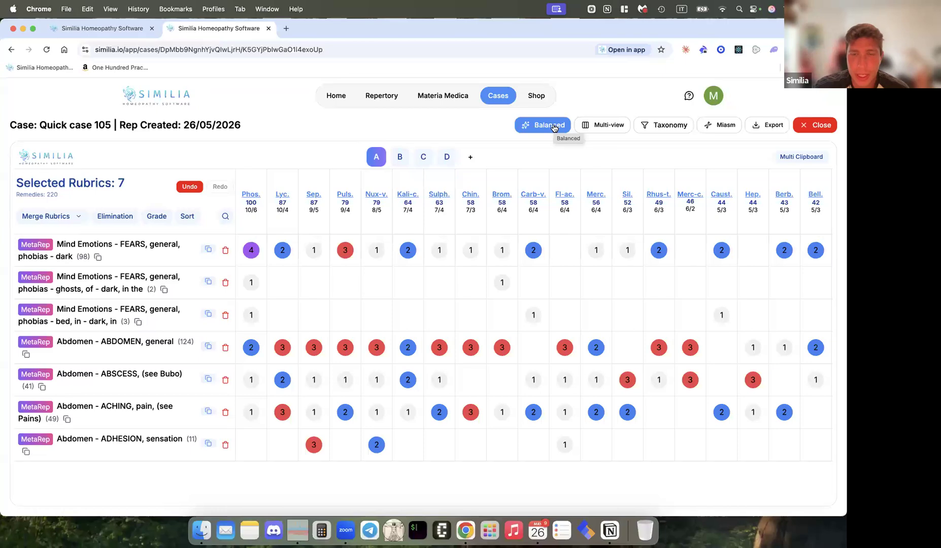
{"action": "left_click", "coordinate": [554, 128]}
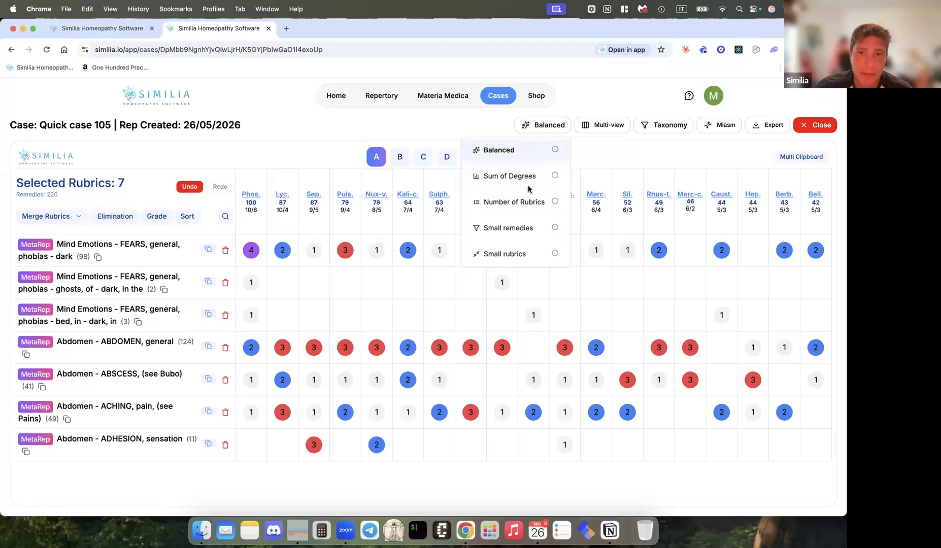
{"action": "left_click", "coordinate": [554, 149]}
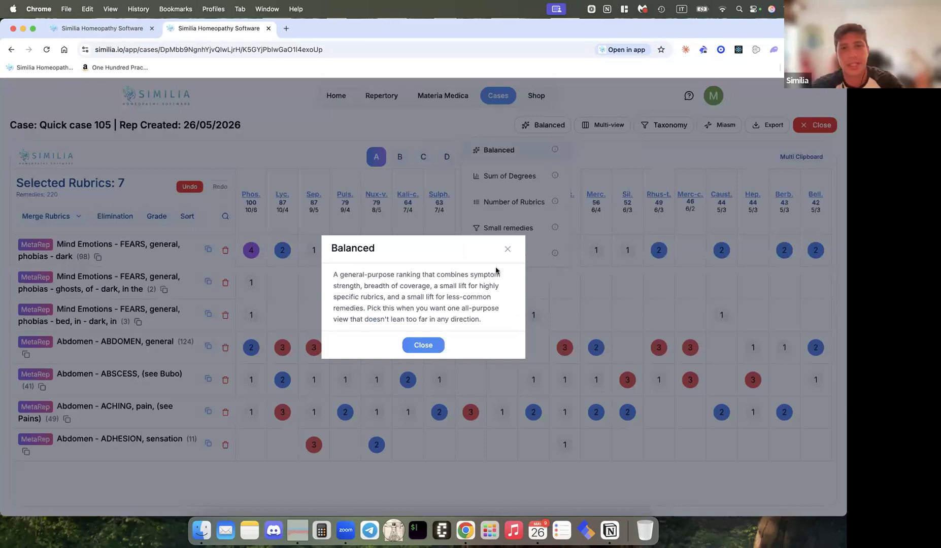
{"action": "left_click", "coordinate": [430, 309]}
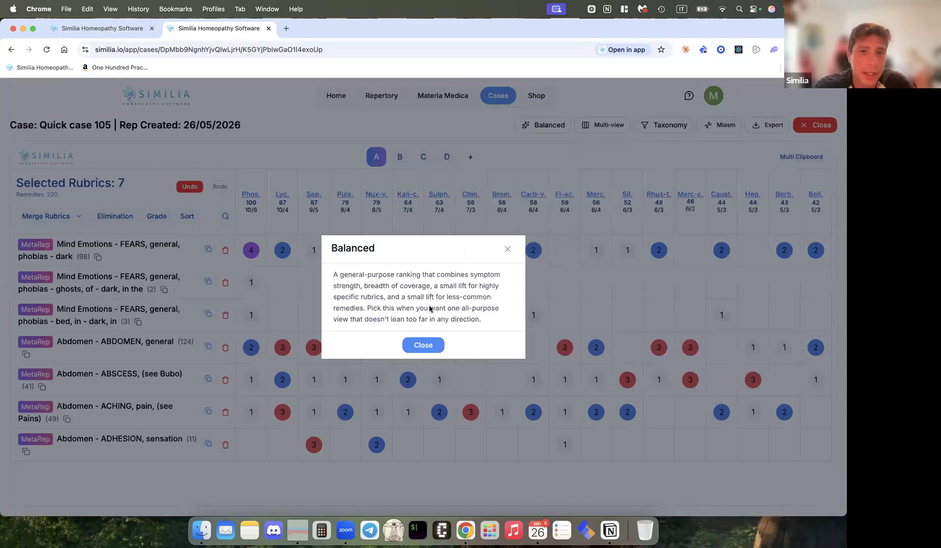
{"action": "left_click", "coordinate": [425, 345]}
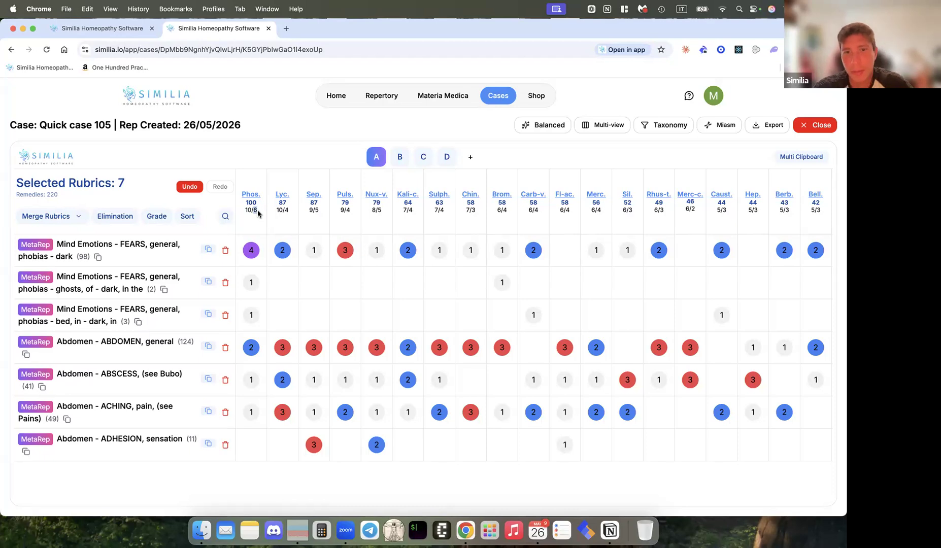
Step: Check the ranking method options and examine the Balanced scores of Phos. in the analysis grid
{"action": "left_click", "coordinate": [539, 124]}
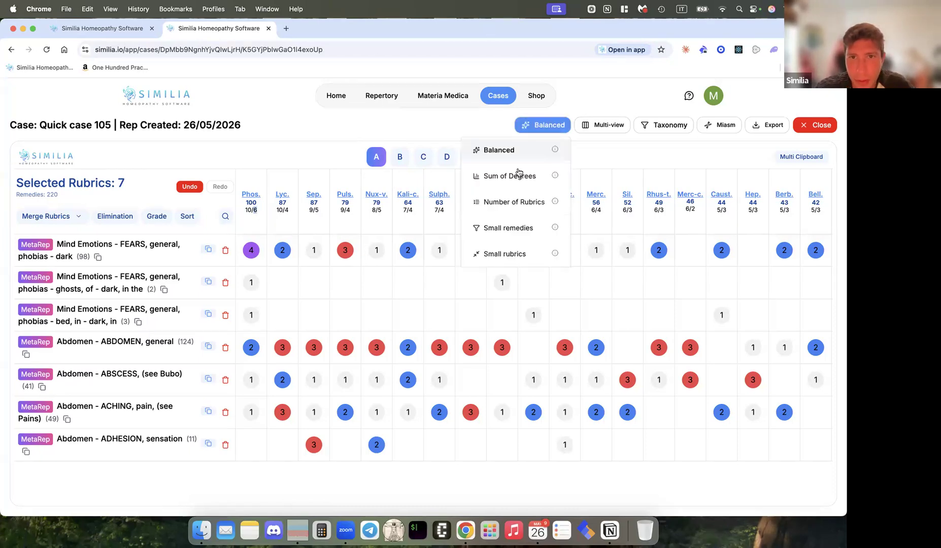
{"action": "left_click", "coordinate": [323, 142]}
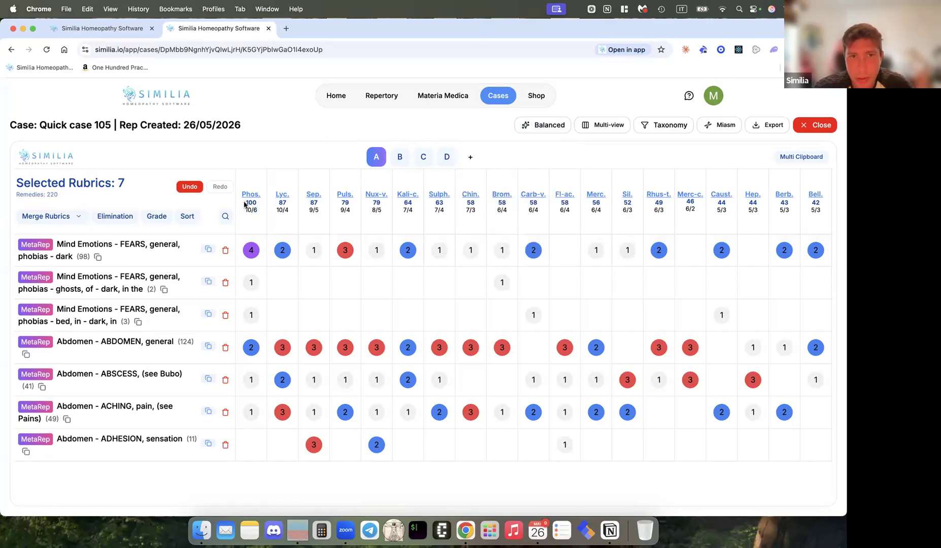
{"action": "left_click_drag", "start_coordinate": [246, 202], "coordinate": [282, 194]}
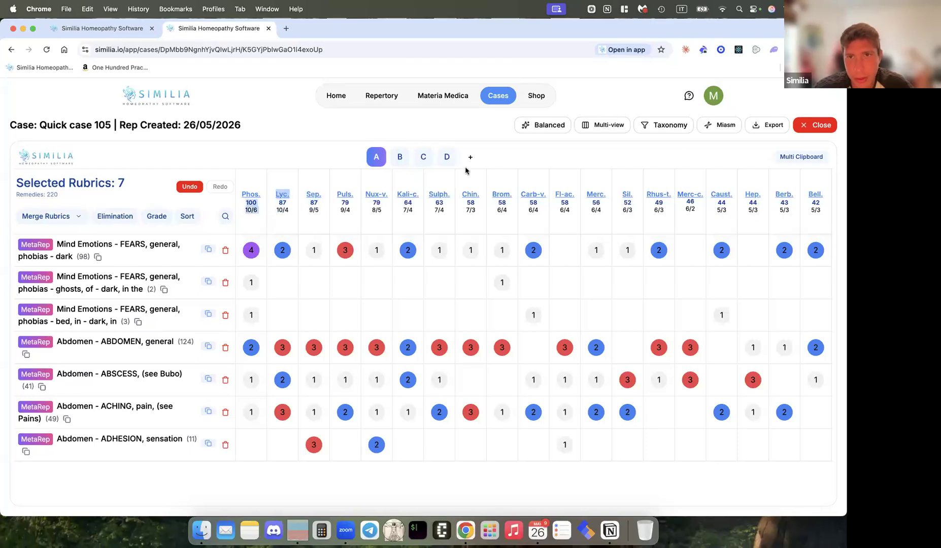
Step: Compare the remedy ranking by Sum of Degrees with the Balanced ranking, and return to Balanced
{"action": "left_click", "coordinate": [543, 125]}
{"action": "left_click", "coordinate": [518, 179]}
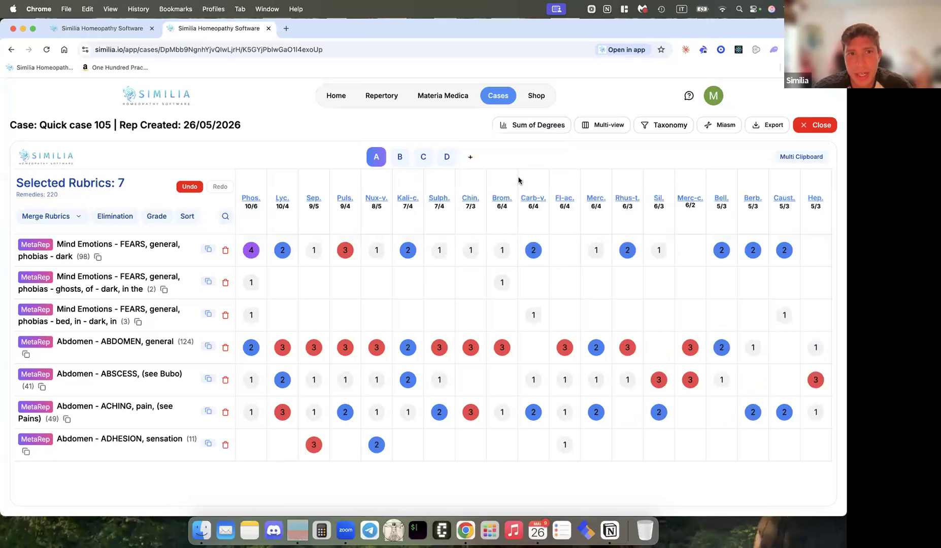
{"action": "left_click", "coordinate": [544, 128]}
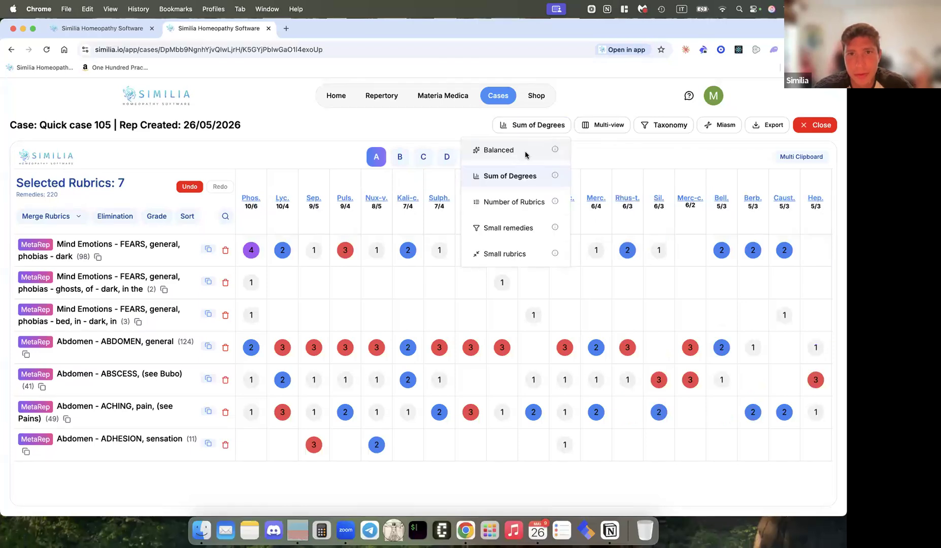
{"action": "left_click", "coordinate": [525, 155]}
{"action": "left_click", "coordinate": [532, 130]}
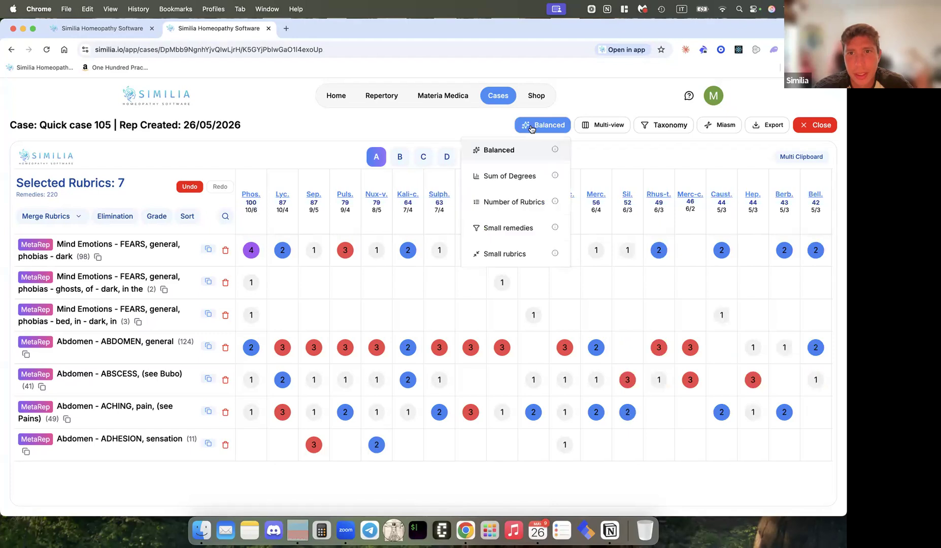
{"action": "left_click", "coordinate": [520, 177]}
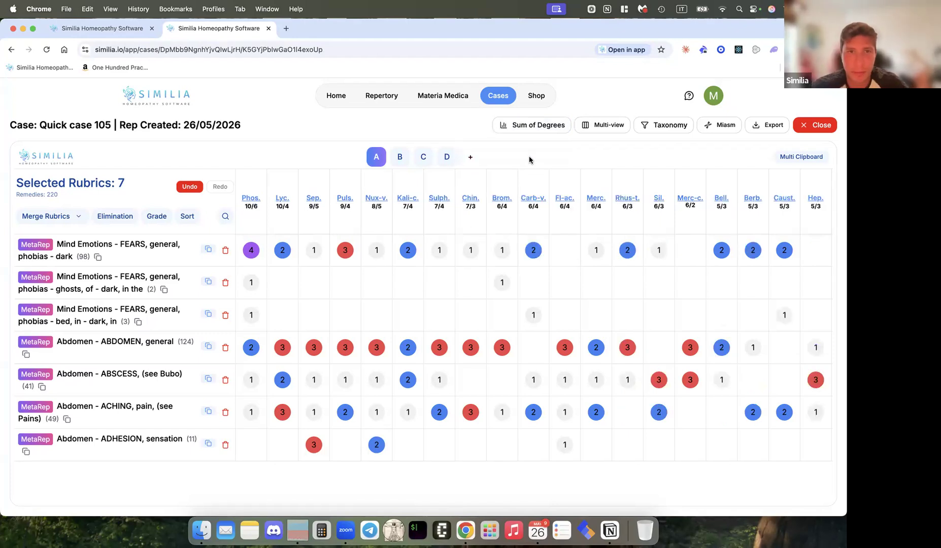
{"action": "left_click", "coordinate": [533, 133]}
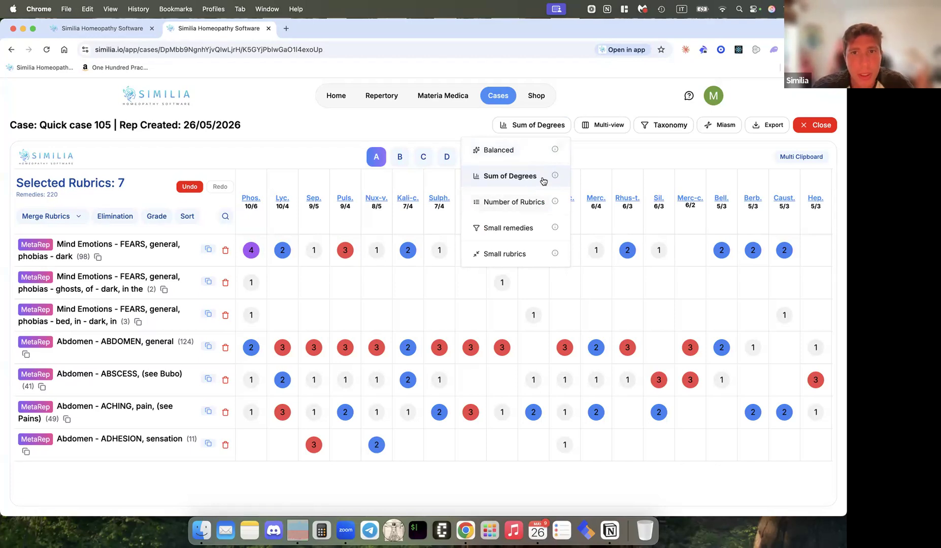
{"action": "left_click", "coordinate": [499, 151]}
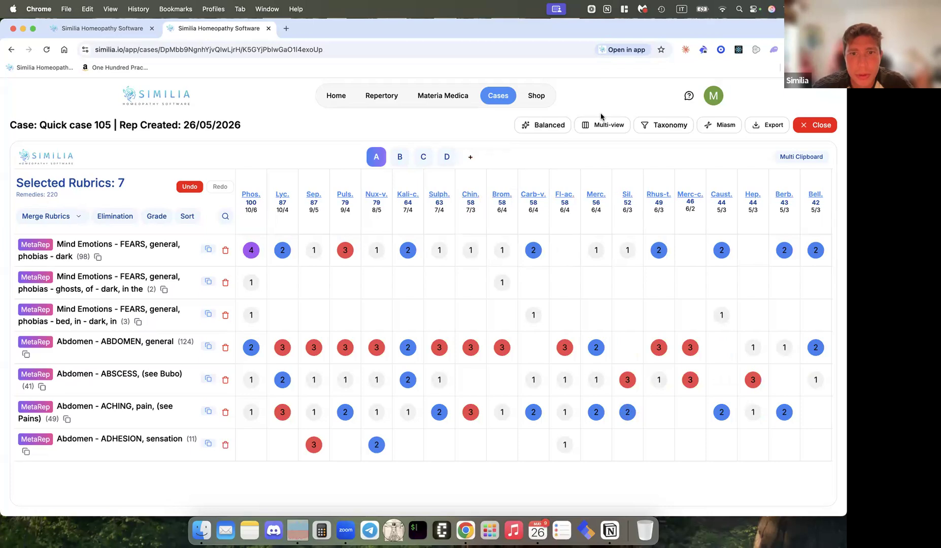
Step: Show the analysis in Multi-view and compare the Balanced, Small remedies and Small rubrics rankings
{"action": "left_click", "coordinate": [600, 129]}
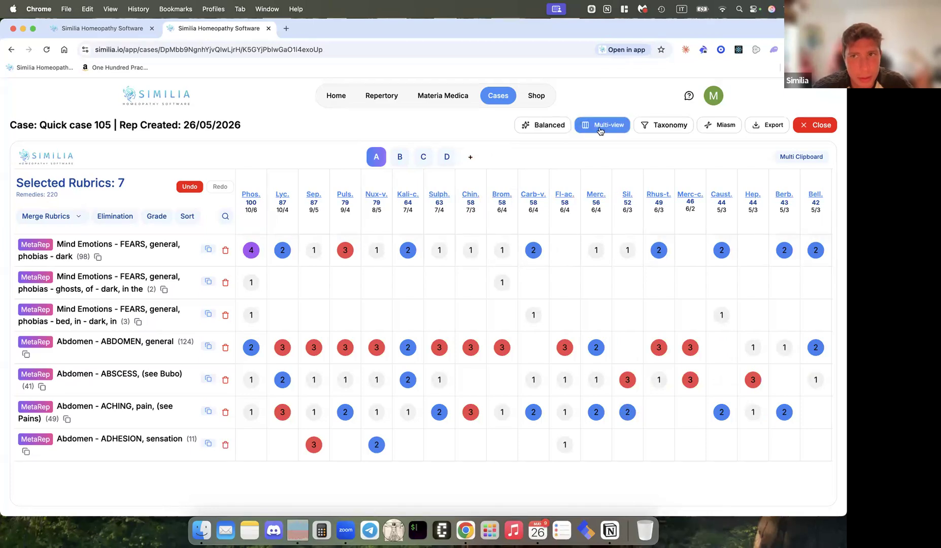
{"action": "left_click", "coordinate": [600, 130]}
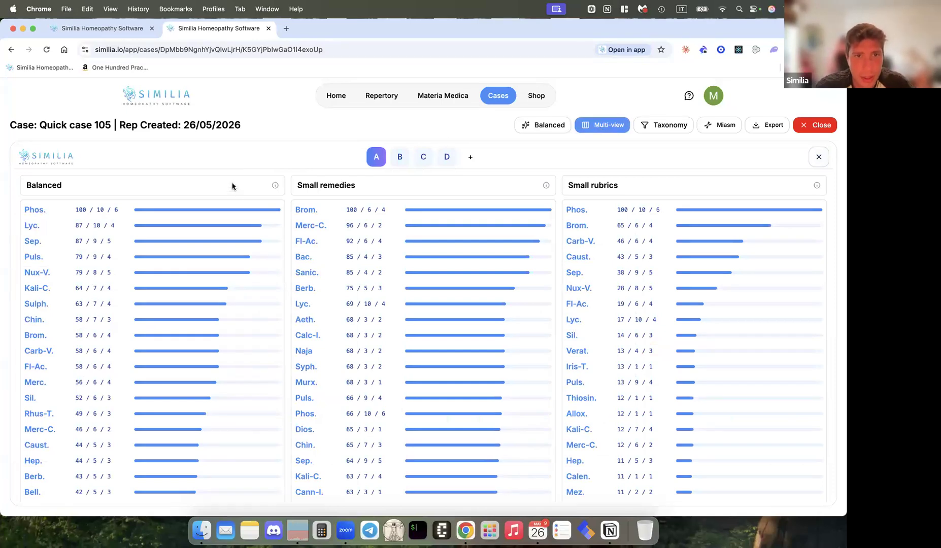
{"action": "left_click_drag", "start_coordinate": [27, 183], "coordinate": [65, 187]}
{"action": "left_click_drag", "start_coordinate": [304, 184], "coordinate": [367, 186]}
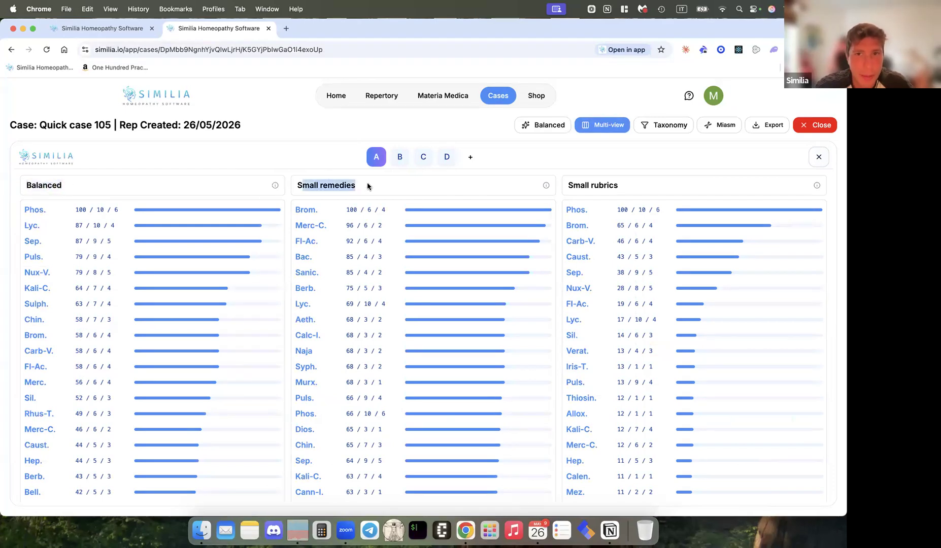
{"action": "left_click_drag", "start_coordinate": [569, 184], "coordinate": [646, 185]}
{"action": "left_click", "coordinate": [646, 186]}
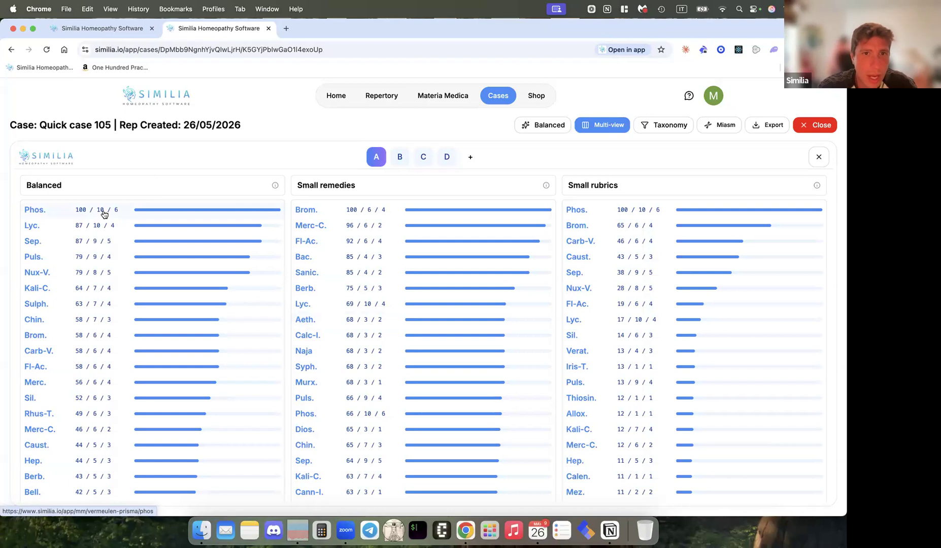
{"action": "left_click_drag", "start_coordinate": [299, 182], "coordinate": [384, 182]}
{"action": "left_click", "coordinate": [384, 182]}
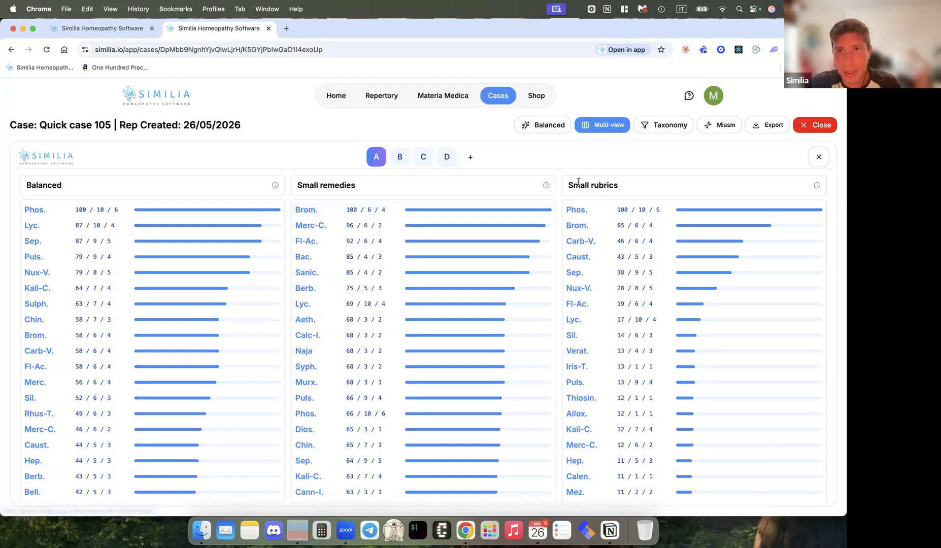
{"action": "triple_click", "coordinate": [658, 187]}
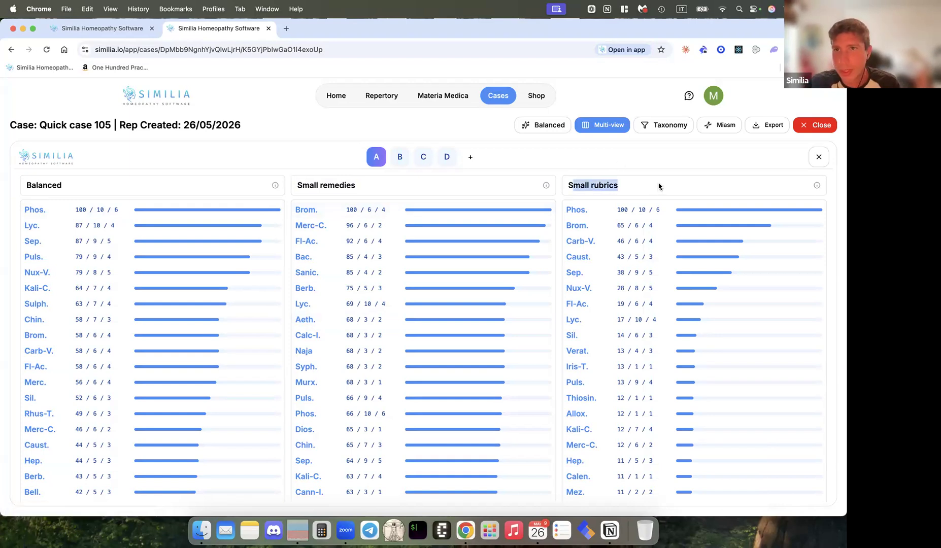
Step: Close the Multi-view comparison, browse the Recent Similia Updates on the home page, and return to the case analysis
{"action": "left_click", "coordinate": [818, 157]}
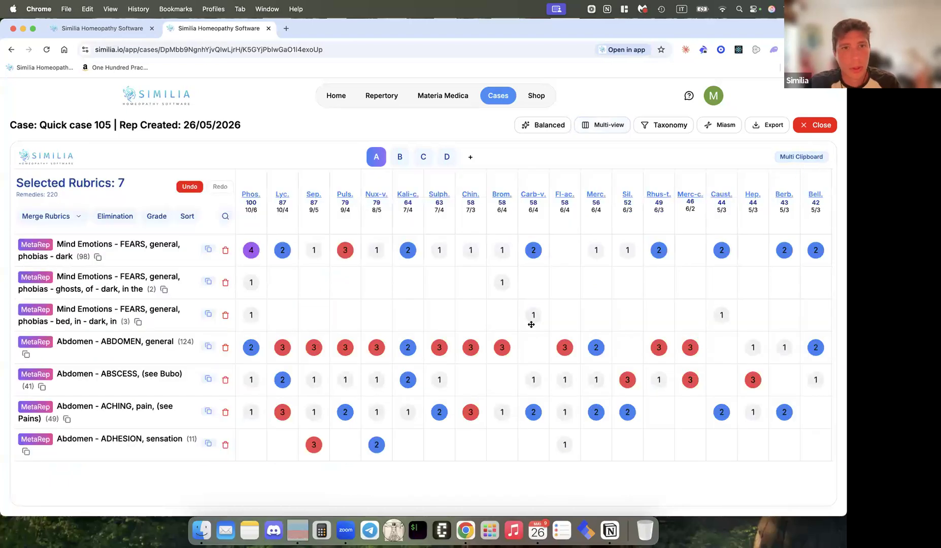
{"action": "left_click", "coordinate": [87, 36]}
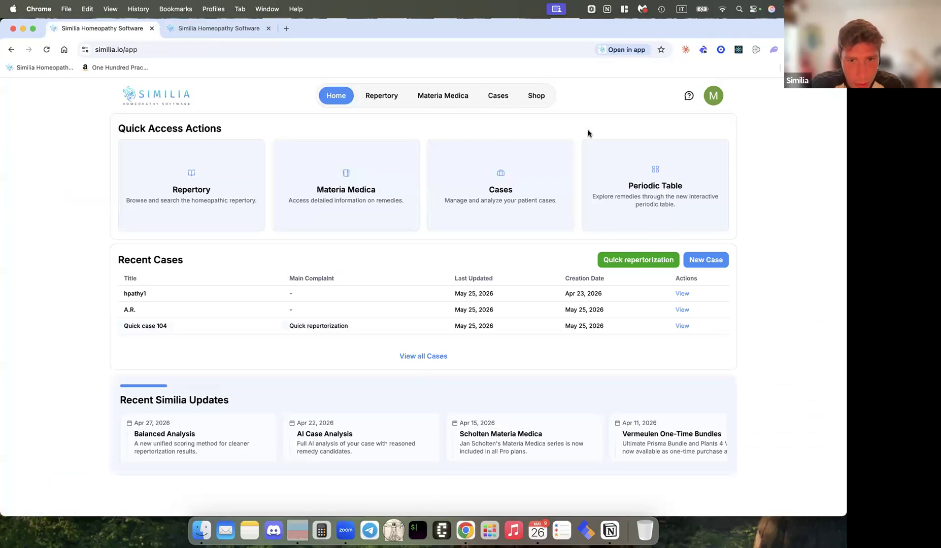
{"action": "scroll", "coordinate": [322, 438], "scroll_direction": "left", "scroll_amount": 3}
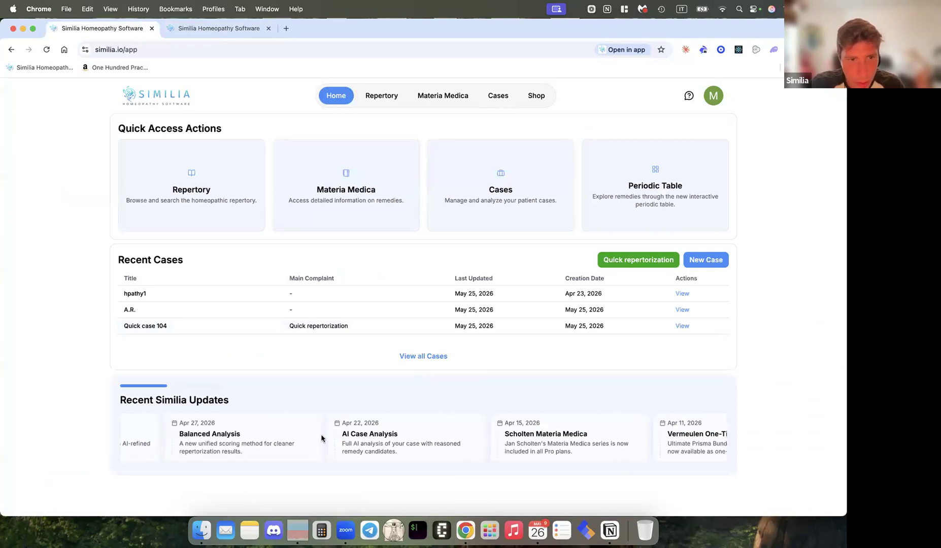
{"action": "scroll", "coordinate": [321, 437], "scroll_direction": "left", "scroll_amount": 5}
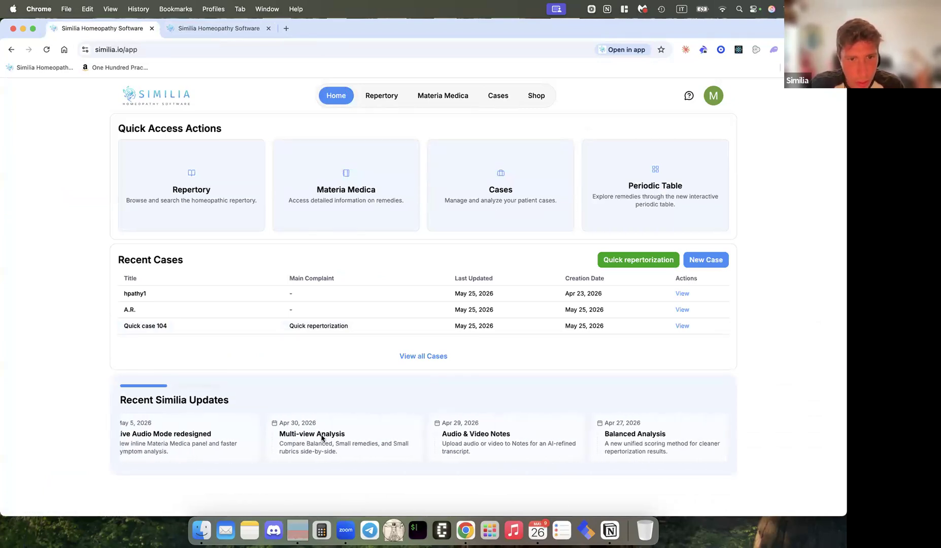
{"action": "scroll", "coordinate": [328, 447], "scroll_direction": "left", "scroll_amount": 5}
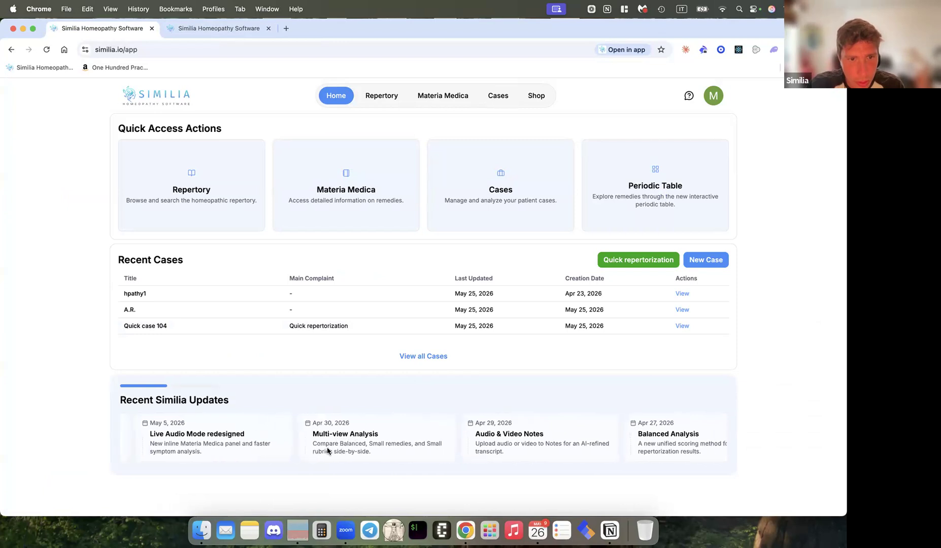
{"action": "left_click", "coordinate": [217, 28]}
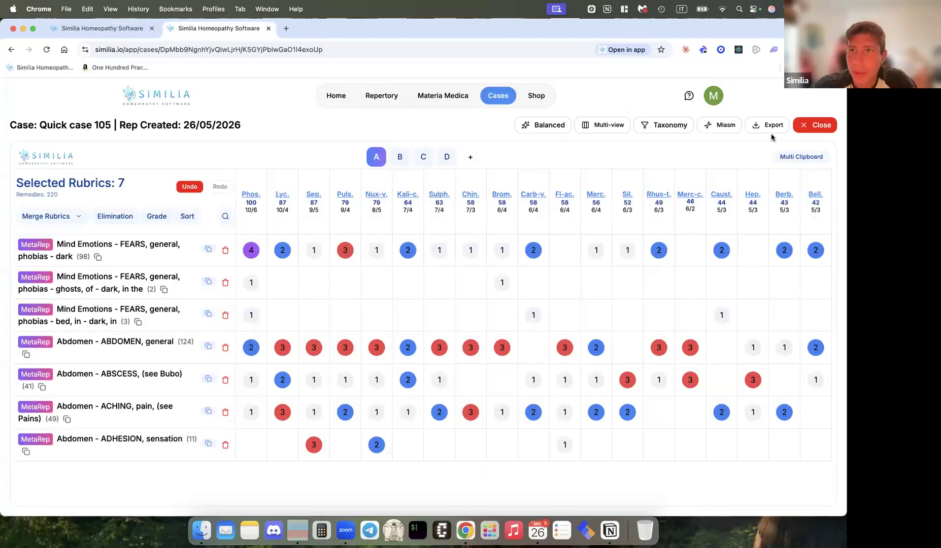
Step: Close the analysis of Quick case 105 and clear all its selected rubrics
{"action": "left_click", "coordinate": [808, 130]}
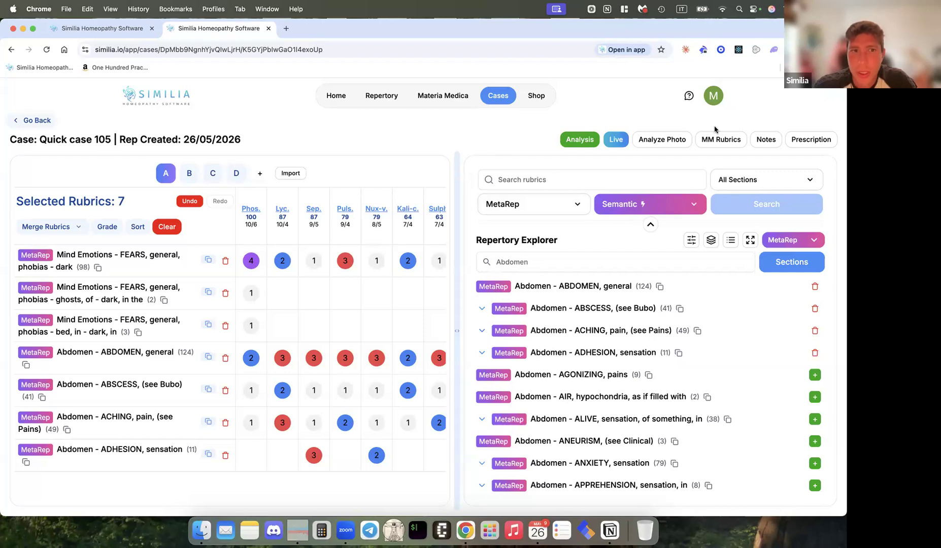
{"action": "left_click", "coordinate": [171, 228]}
{"action": "left_click", "coordinate": [503, 110]}
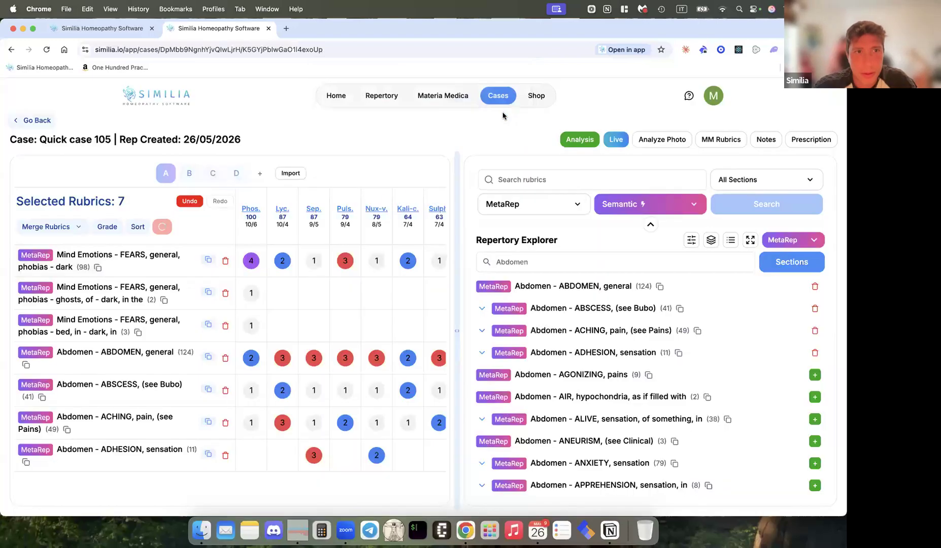
Step: Open the case Notes and widen the notes area by shrinking the rubric and repertory areas
{"action": "left_click", "coordinate": [765, 146]}
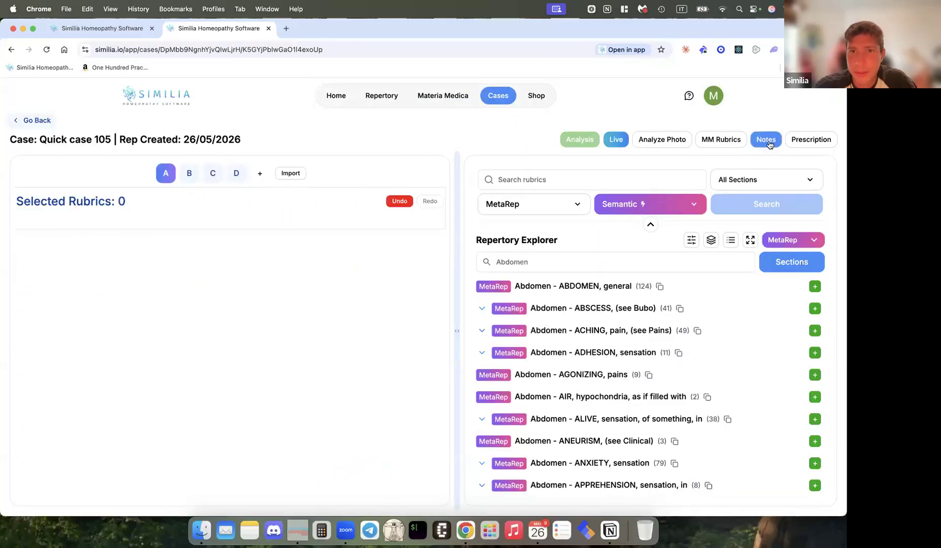
{"action": "left_click_drag", "start_coordinate": [797, 189], "coordinate": [745, 197]}
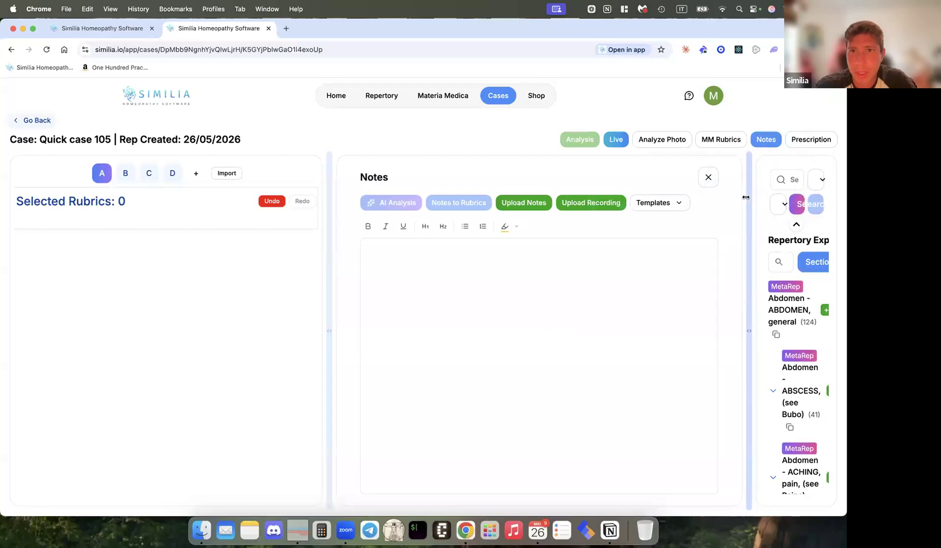
{"action": "left_click_drag", "start_coordinate": [329, 237], "coordinate": [307, 237]}
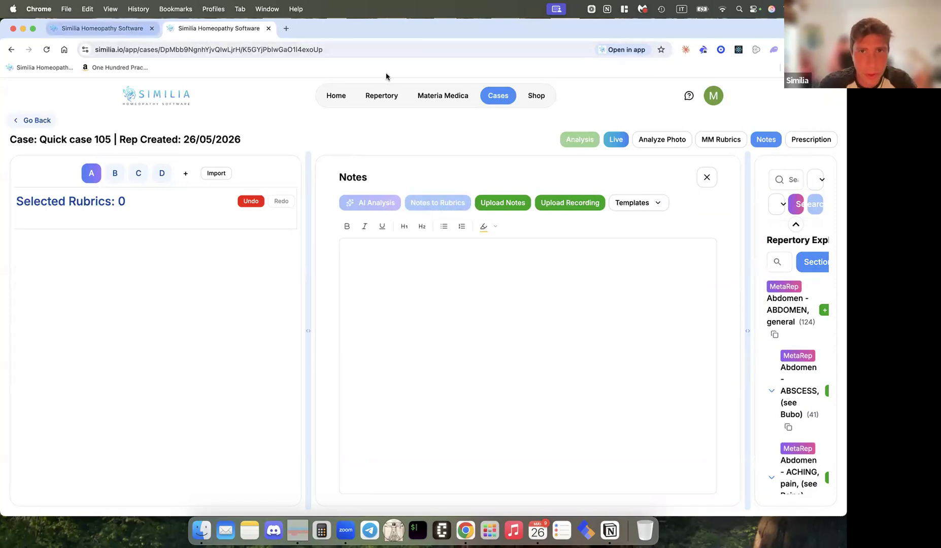
Step: Open the cases list in a new browser tab, search for "20 y" and open the 20 yo woman case
{"action": "right_click", "coordinate": [491, 98]}
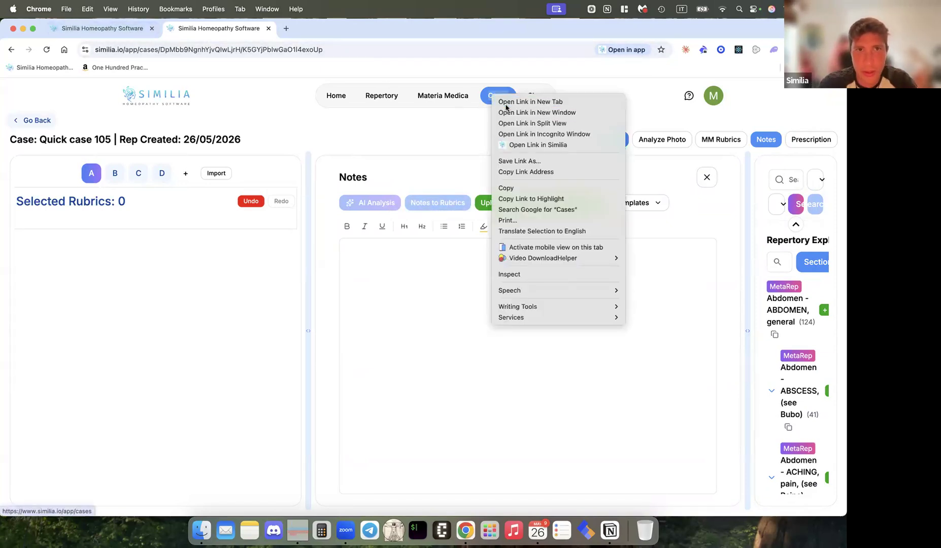
{"action": "left_click", "coordinate": [506, 104]}
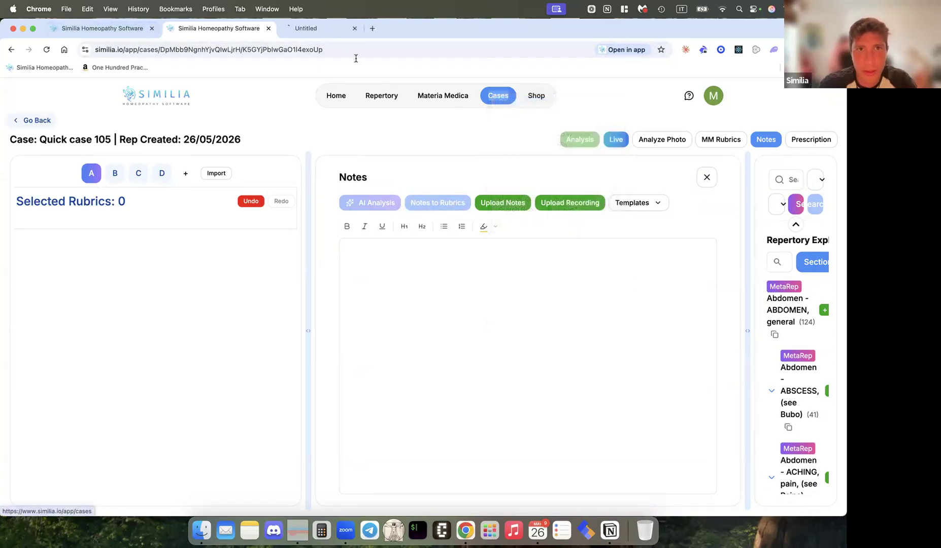
{"action": "left_click", "coordinate": [325, 30]}
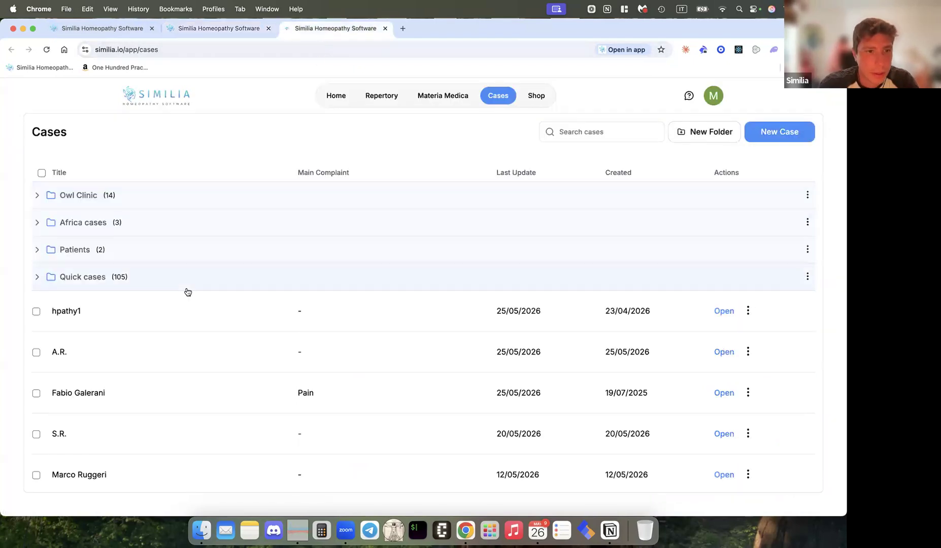
{"action": "left_click", "coordinate": [576, 132]}
{"action": "type", "text": "20 y"}
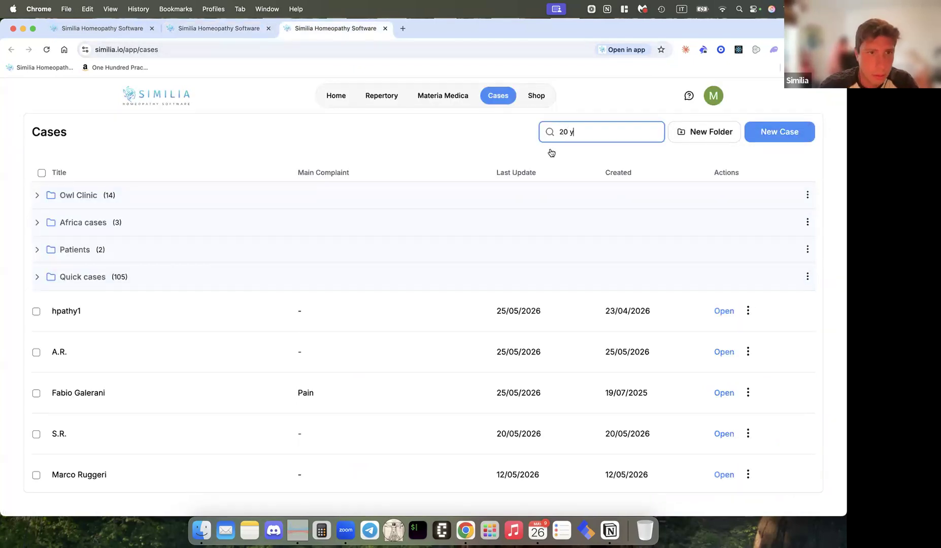
{"action": "scroll", "coordinate": [232, 304], "scroll_direction": "down", "scroll_amount": 2}
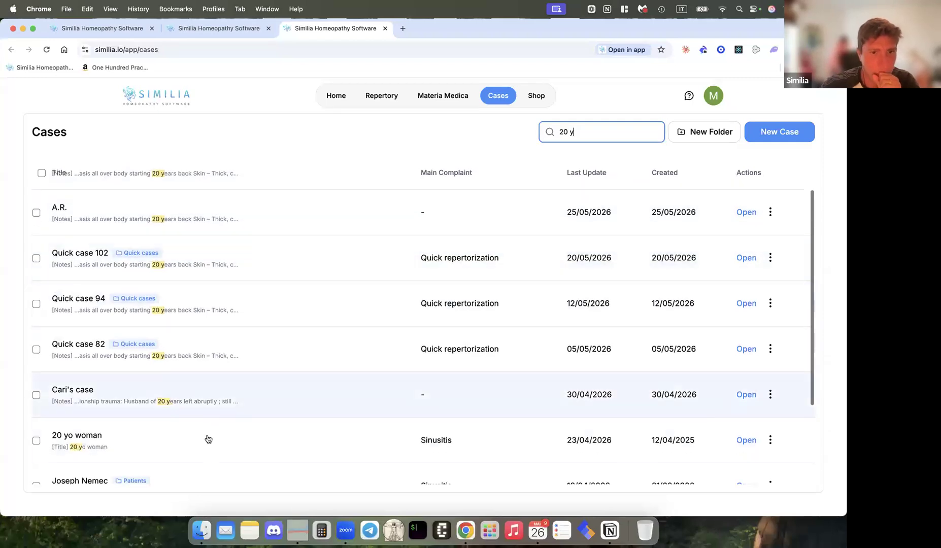
{"action": "left_click", "coordinate": [206, 439]}
Step: Copy the full visit note of the 20 yo woman case into the empty Notes of Quick case 105
{"action": "key", "text": "super+a"}
{"action": "key", "text": "super+c"}
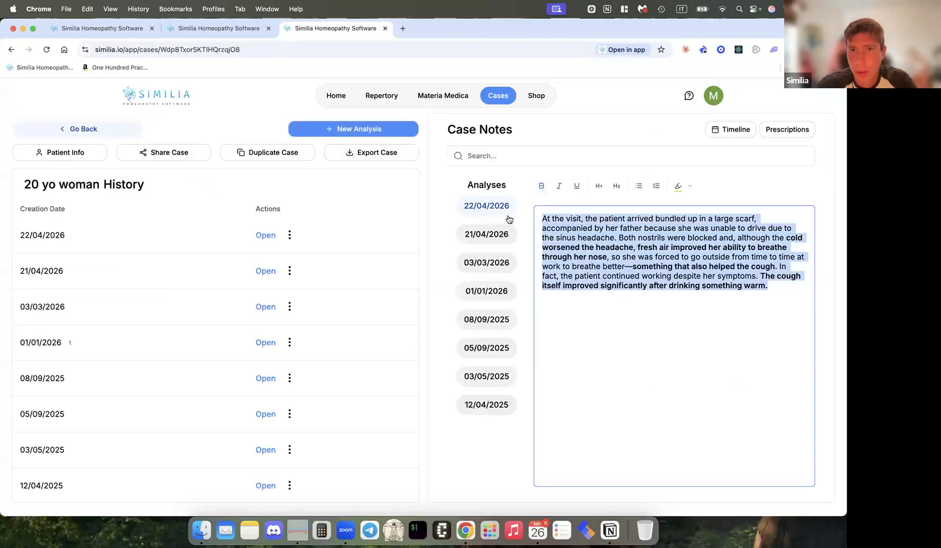
{"action": "key", "text": "ctrl+shift+Tab"}
{"action": "left_click", "coordinate": [497, 353]}
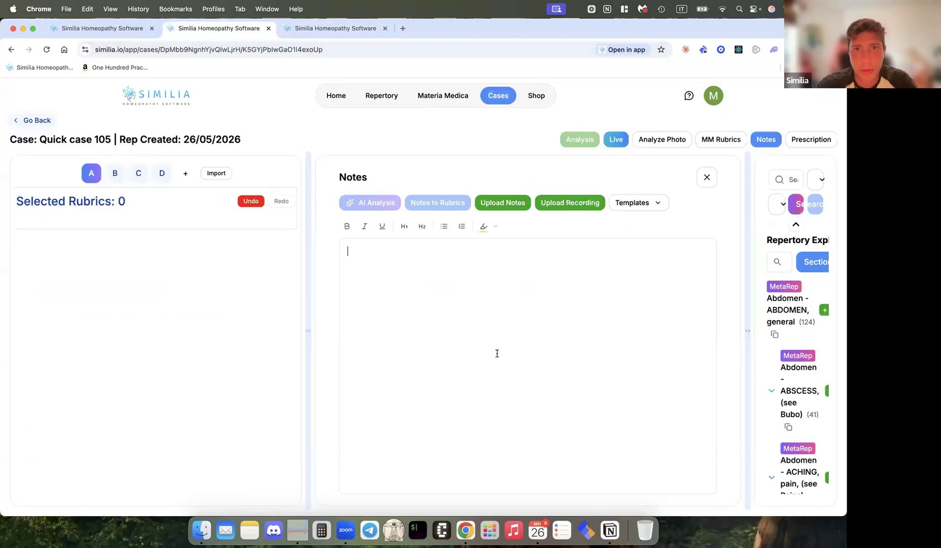
{"action": "key", "text": "super+v"}
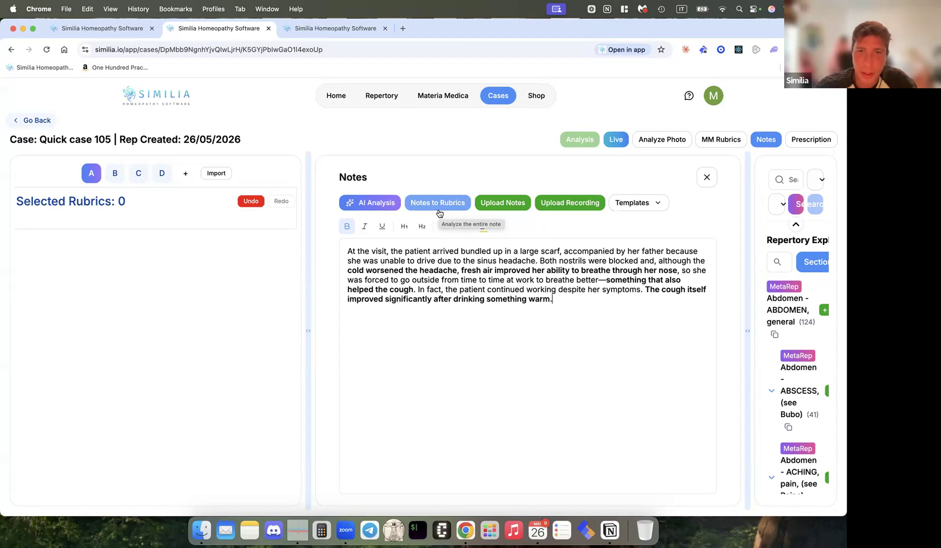
Step: Replace the visit note with two short lines, "fear dark" and "desire icecream"
{"action": "left_click_drag", "start_coordinate": [567, 299], "coordinate": [335, 251]}
{"action": "left_click", "coordinate": [380, 253]}
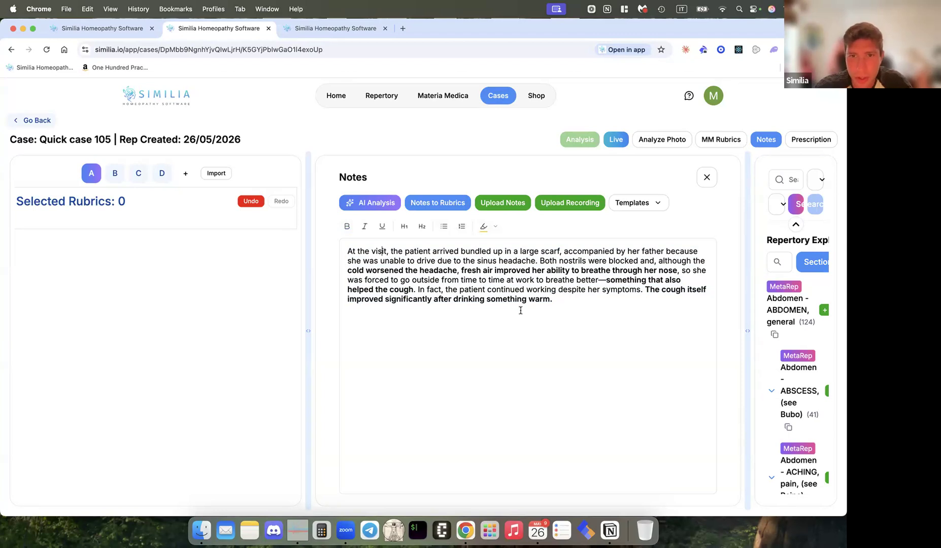
{"action": "left_click_drag", "start_coordinate": [584, 302], "coordinate": [345, 249]}
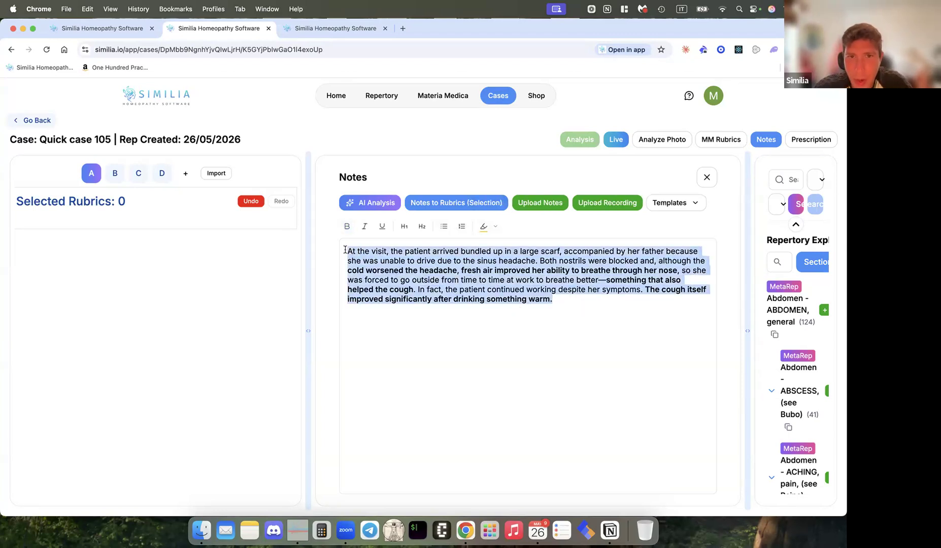
{"action": "type", "text": "fear dark"}
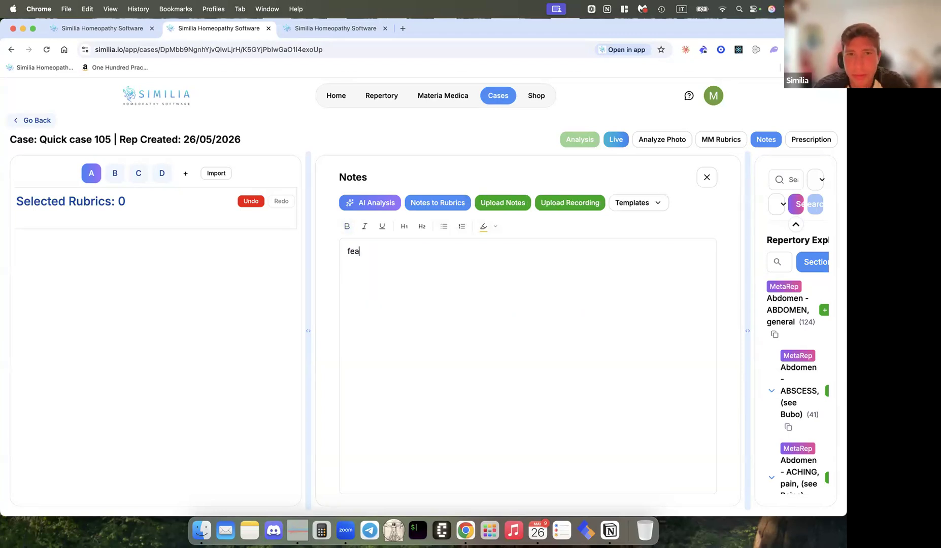
{"action": "key", "text": "Return"}
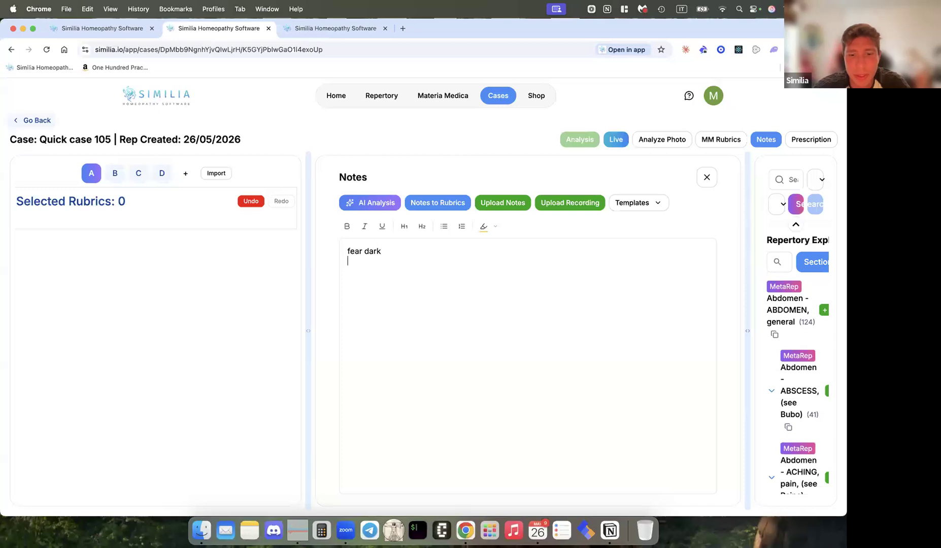
{"action": "type", "text": "desire icecream"}
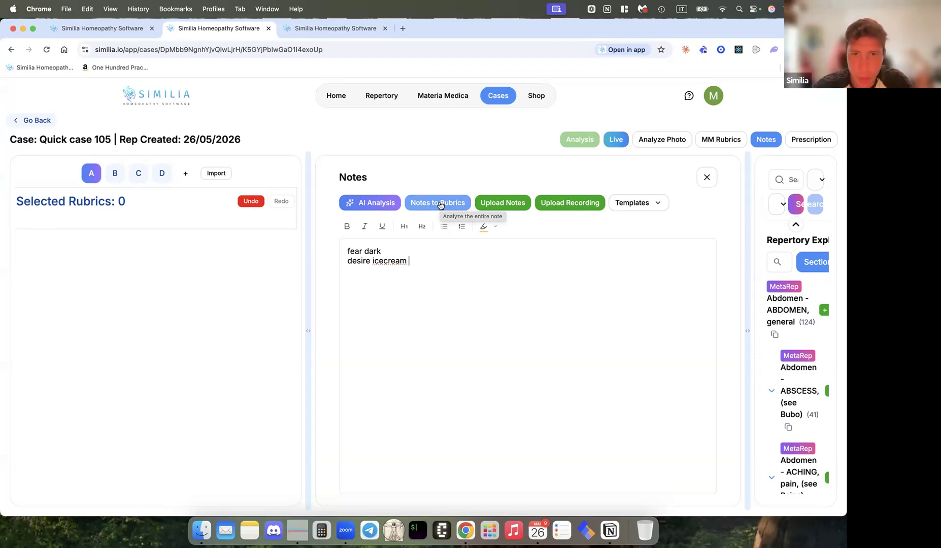
Step: Replace the two short symptom lines with the copied visit note of the 20 yo woman
{"action": "key", "text": "super+a"}
{"action": "key", "text": "super+v"}
{"action": "key", "text": "super+a"}
{"action": "left_click", "coordinate": [376, 318]}
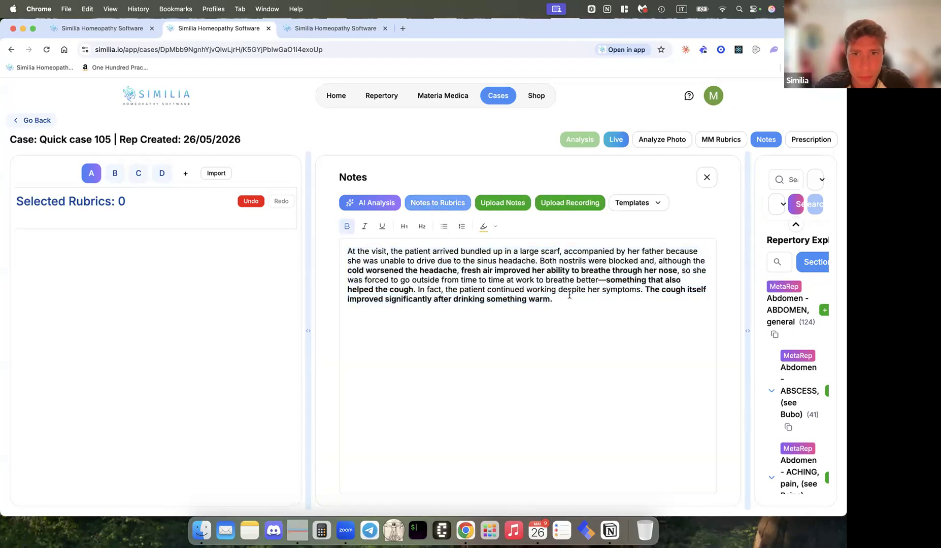
Step: Run Notes to Rubrics on the entire note, consenting to AI data processing and using Standard mode with the Suggesta 2.1 repertory
{"action": "left_click", "coordinate": [435, 203]}
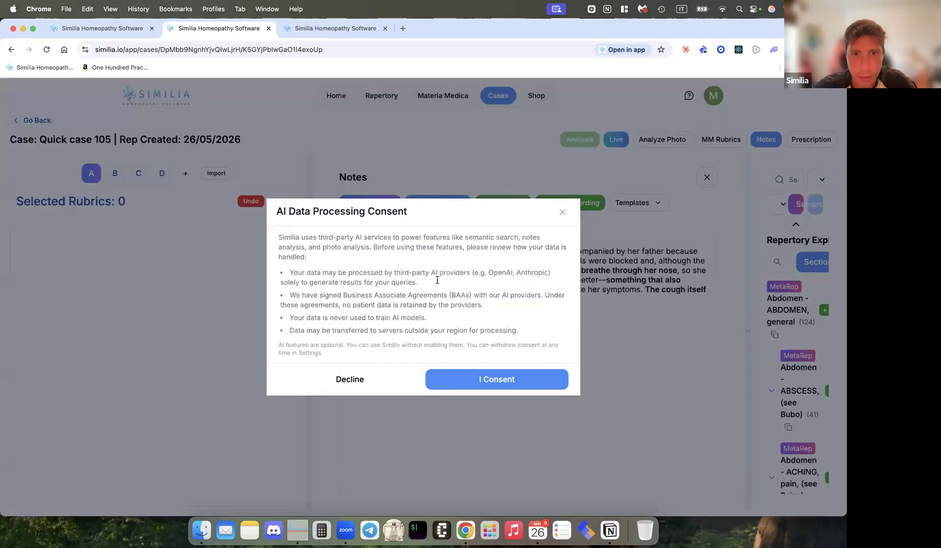
{"action": "left_click", "coordinate": [455, 383]}
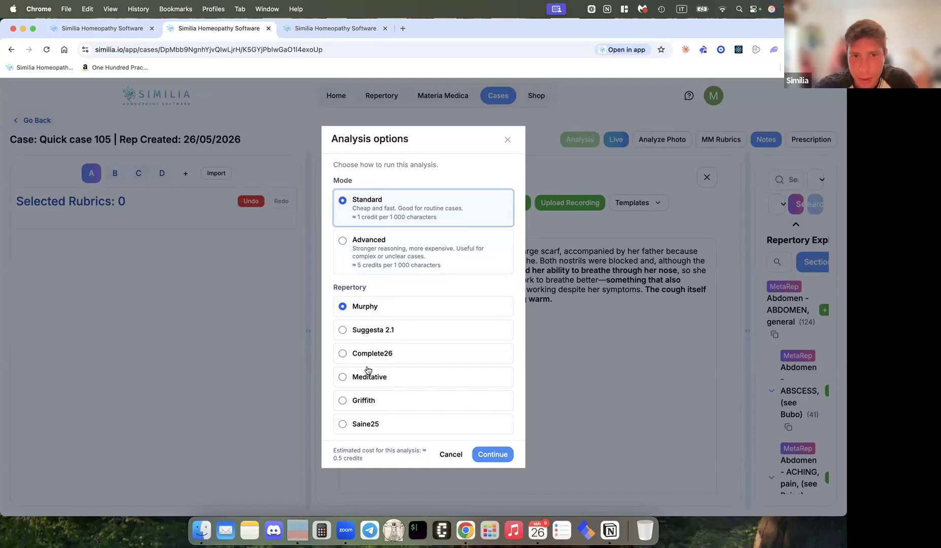
{"action": "left_click", "coordinate": [377, 331]}
{"action": "left_click", "coordinate": [376, 358]}
{"action": "left_click", "coordinate": [375, 378]}
{"action": "left_click", "coordinate": [376, 356]}
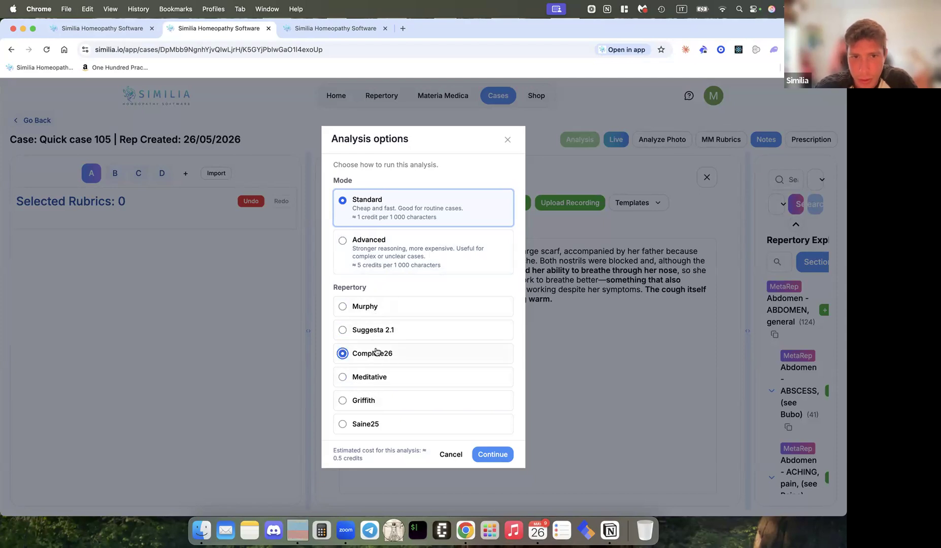
{"action": "left_click", "coordinate": [383, 312]}
{"action": "left_click", "coordinate": [383, 332]}
{"action": "left_click", "coordinate": [492, 455]}
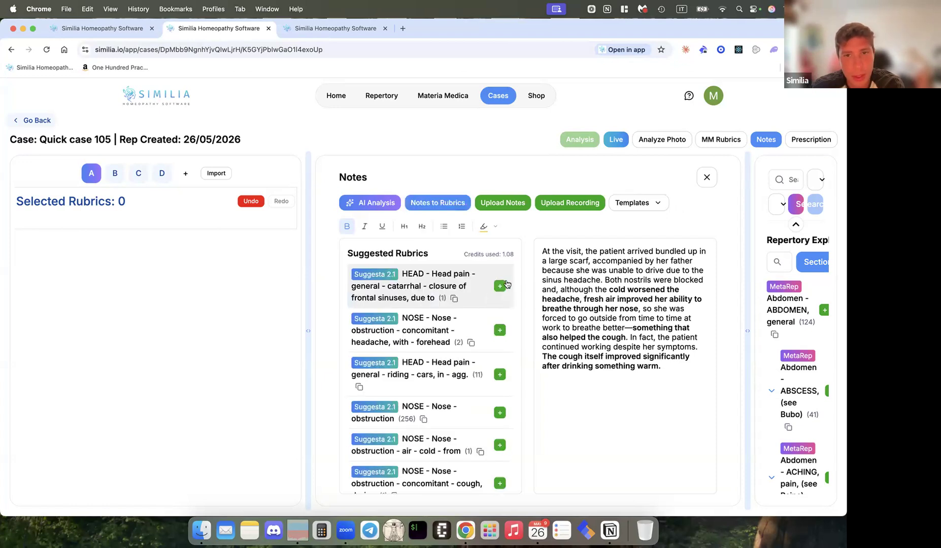
Step: Look through the whole list of suggested rubrics for the visit note, and reload the case page
{"action": "scroll", "coordinate": [479, 308], "scroll_direction": "down", "scroll_amount": 1}
{"action": "scroll", "coordinate": [480, 309], "scroll_direction": "down", "scroll_amount": 10}
{"action": "scroll", "coordinate": [479, 308], "scroll_direction": "up", "scroll_amount": 10}
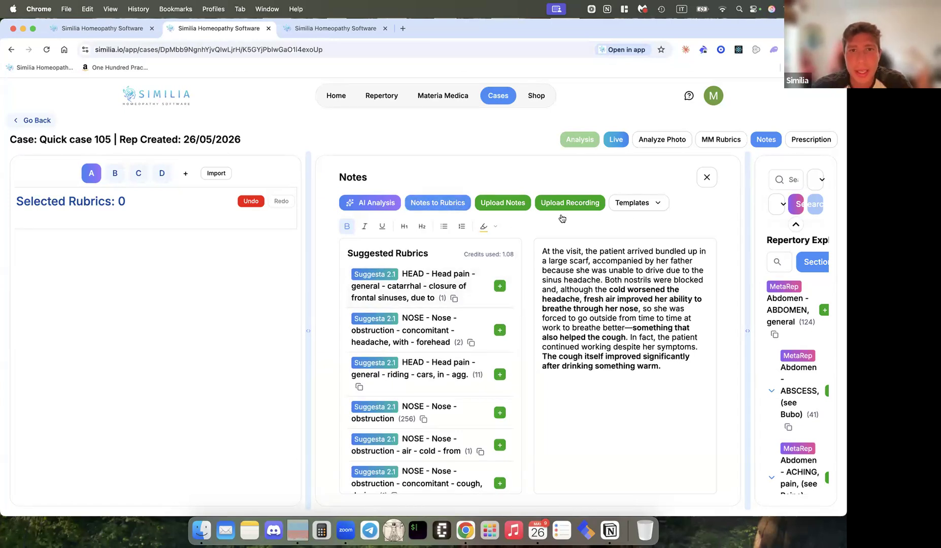
{"action": "left_click", "coordinate": [47, 50]}
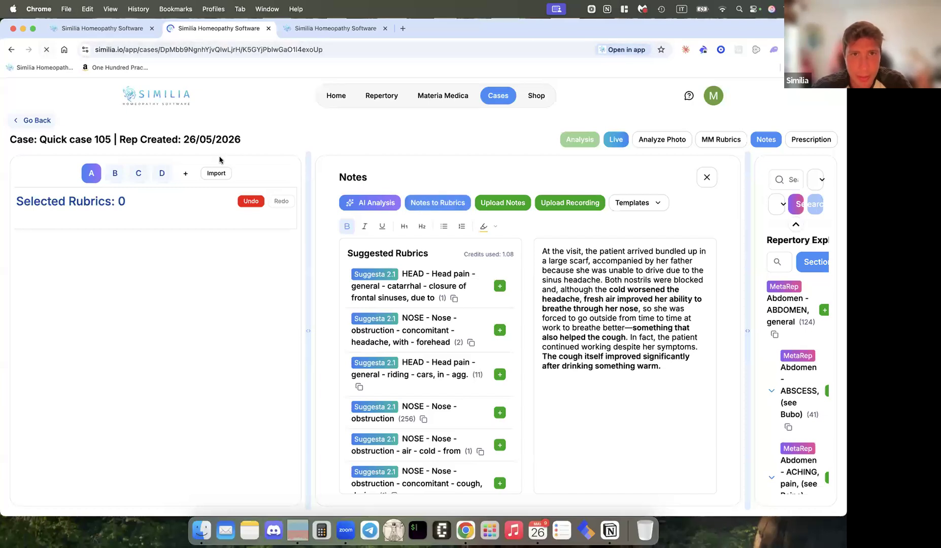
Step: Go back to the cases list from the 20 yo woman case, open hpathy1 and look through the notes of its past analyses
{"action": "left_click", "coordinate": [330, 30]}
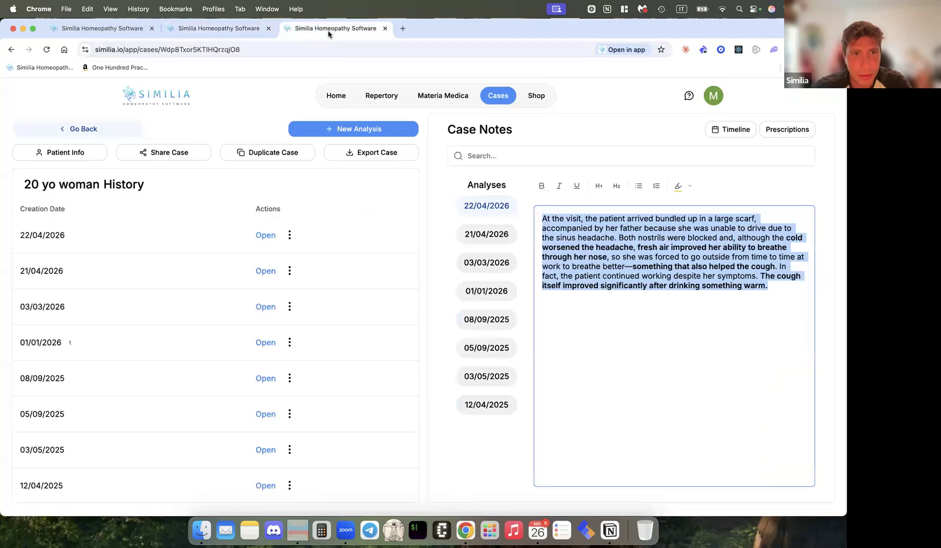
{"action": "left_click", "coordinate": [61, 130]}
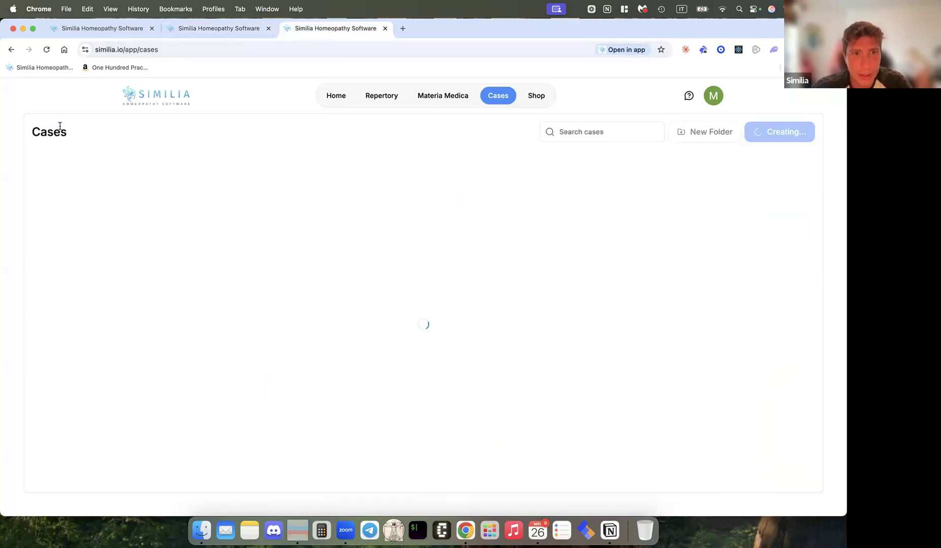
{"action": "left_click", "coordinate": [146, 319]}
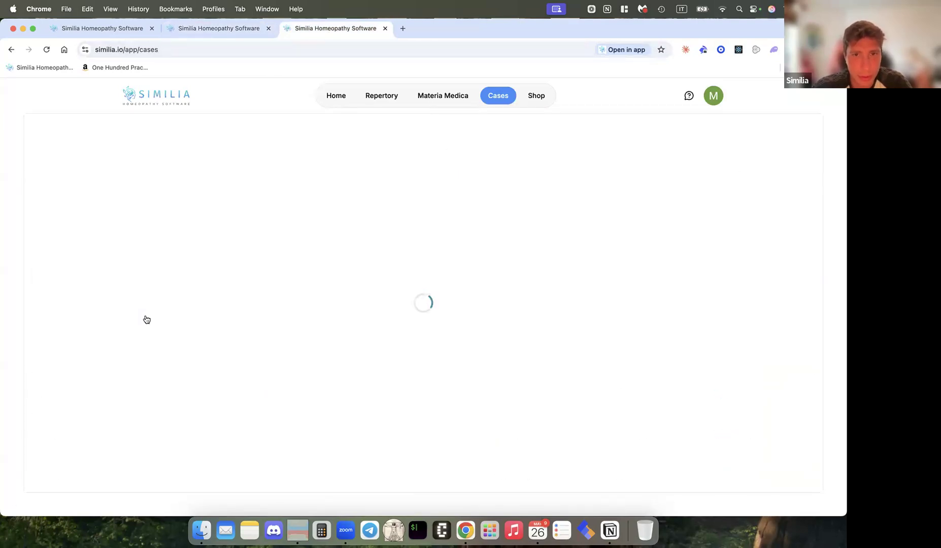
{"action": "left_click", "coordinate": [473, 292]}
{"action": "left_click", "coordinate": [484, 269]}
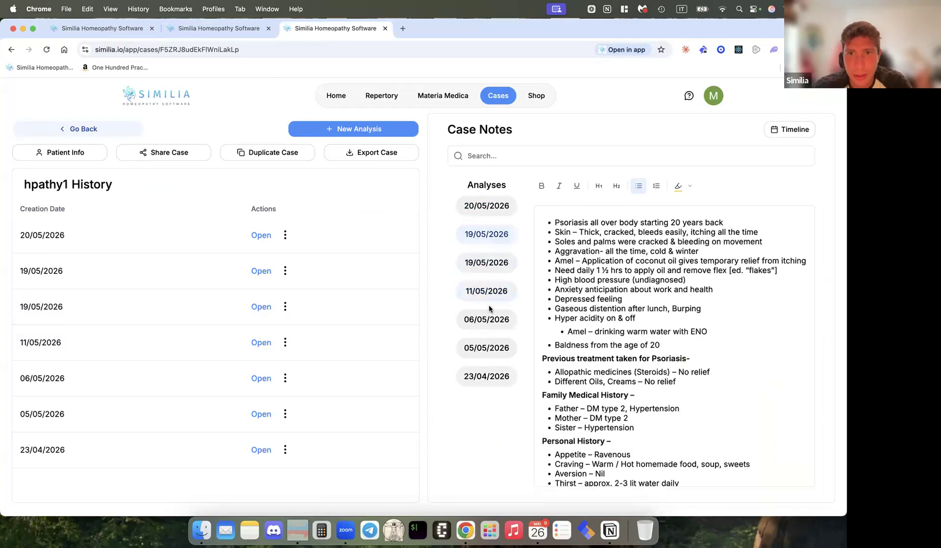
Step: Copy the entire psoriasis case note from hpathy1 and paste it into the notes of Quick case 105 in place of their content
{"action": "left_click", "coordinate": [549, 224]}
{"action": "left_click_drag", "start_coordinate": [549, 223], "coordinate": [735, 518]}
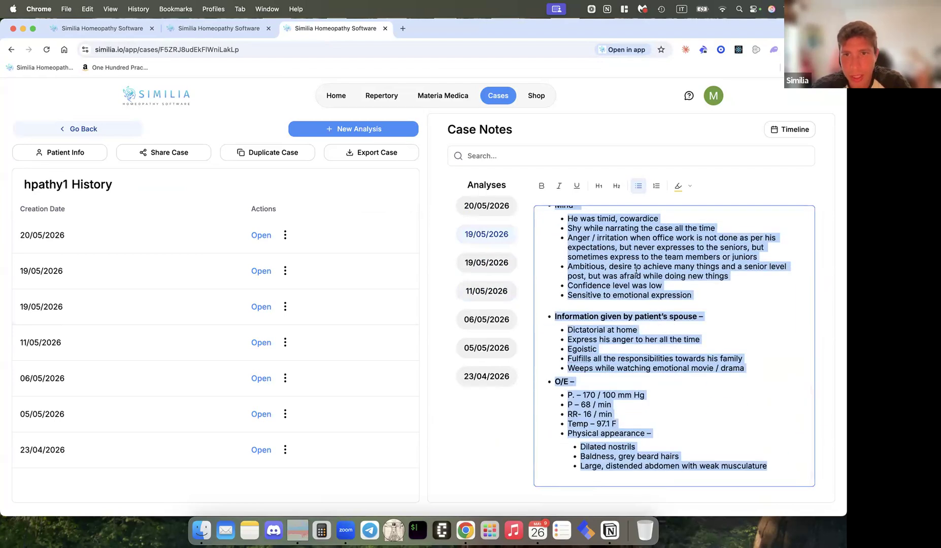
{"action": "left_click", "coordinate": [188, 33]}
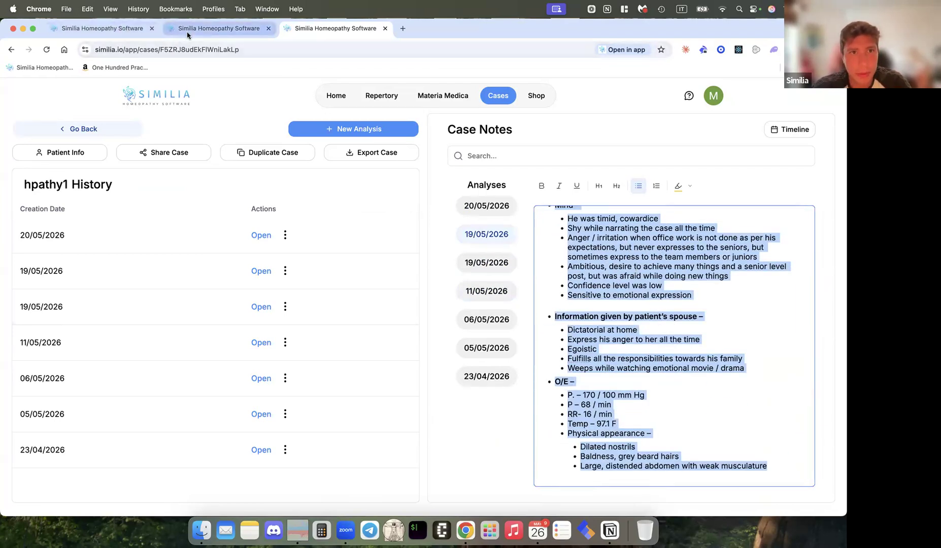
{"action": "left_click", "coordinate": [102, 29]}
{"action": "left_click", "coordinate": [189, 30]}
{"action": "left_click", "coordinate": [779, 139]}
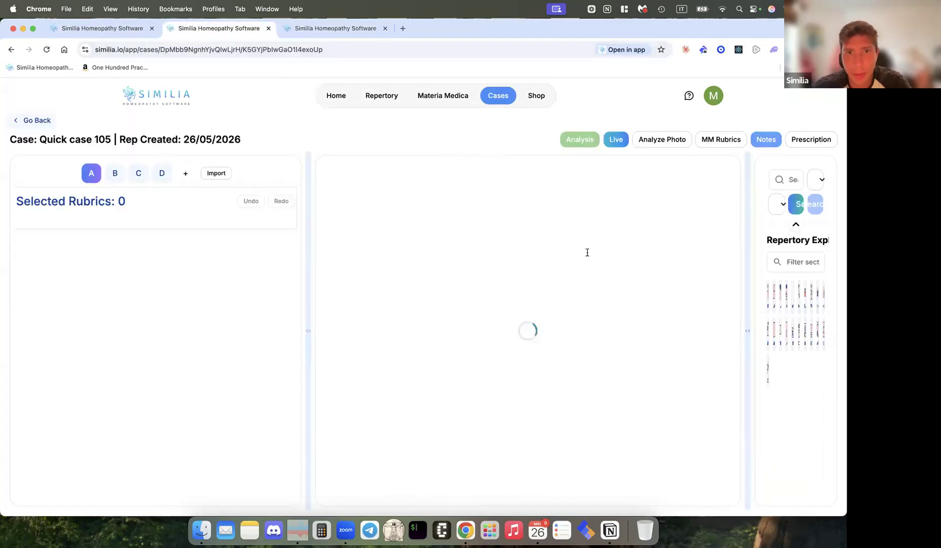
{"action": "left_click", "coordinate": [556, 315]}
{"action": "key", "text": "cmd+a"}
{"action": "key", "text": "cmd+v"}
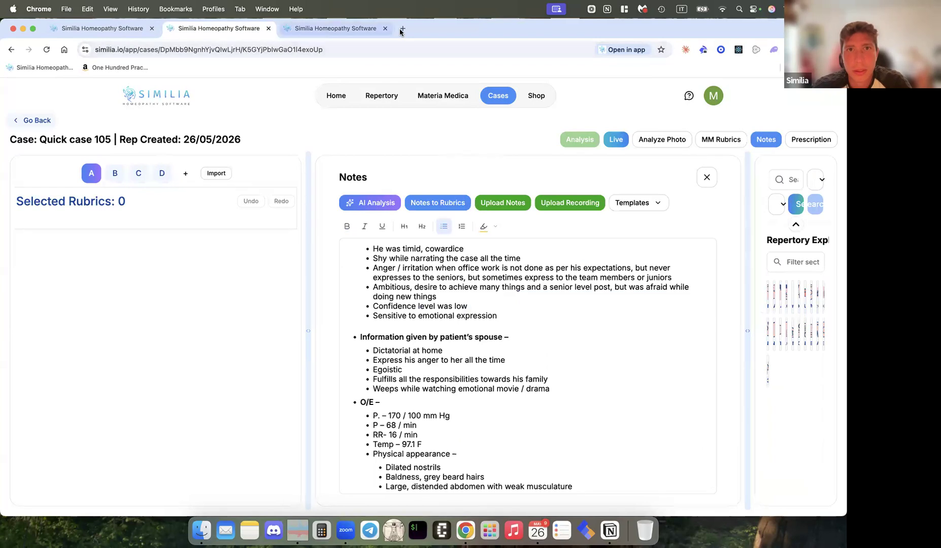
Step: Search the web for the note's spouse information passage with hpathy.com and open the article "Psoriasis of 20 Years Healed with Classical Homeopathy"
{"action": "left_click_drag", "start_coordinate": [595, 392], "coordinate": [349, 333]}
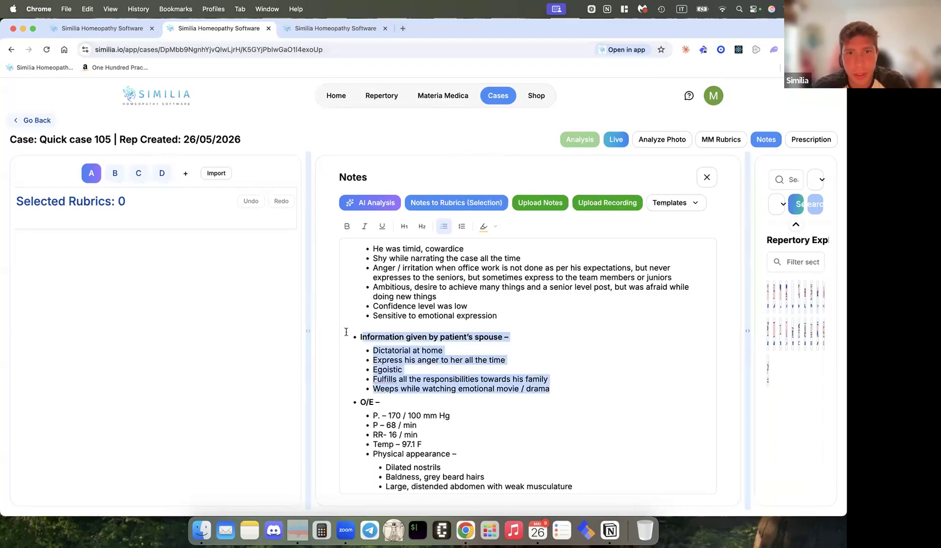
{"action": "left_click", "coordinate": [400, 28]}
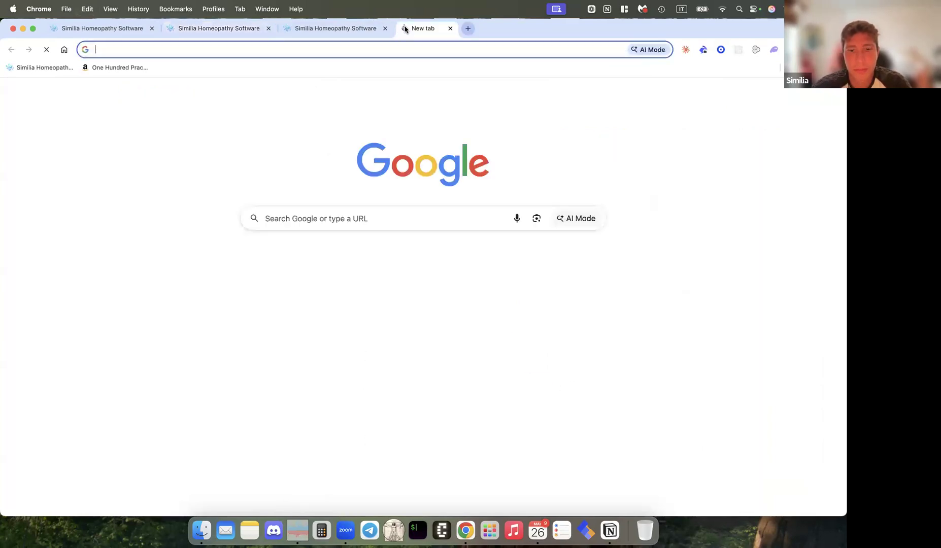
{"action": "type", "text": "hpathy.com"}
{"action": "type", "text": "Information given by patient’s spouse – Dictatorial at home Express his anger to her all the time Egoistic Fulfills all the responsibilities towards his family Weeps while watching emotional movie / drama"}
{"action": "key", "text": "Return"}
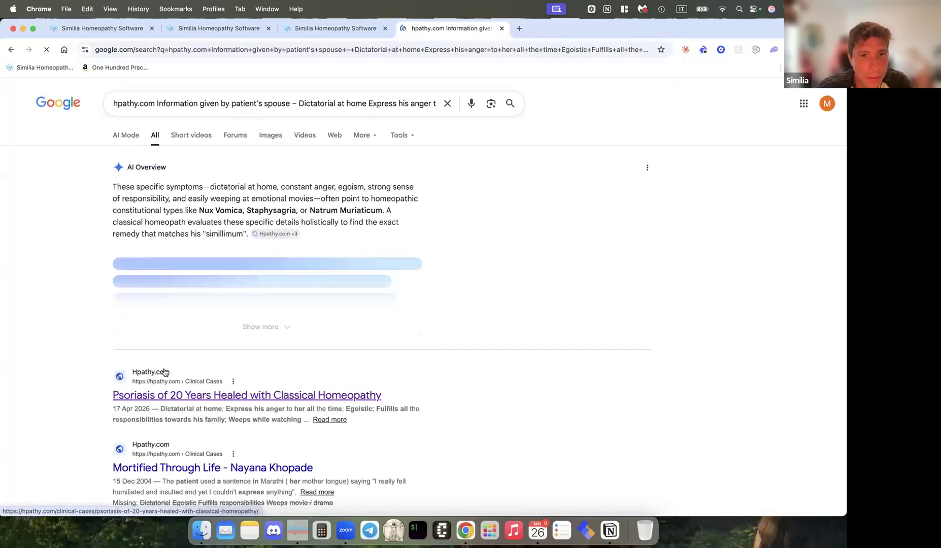
{"action": "left_click", "coordinate": [213, 395]}
{"action": "left_click", "coordinate": [307, 28]}
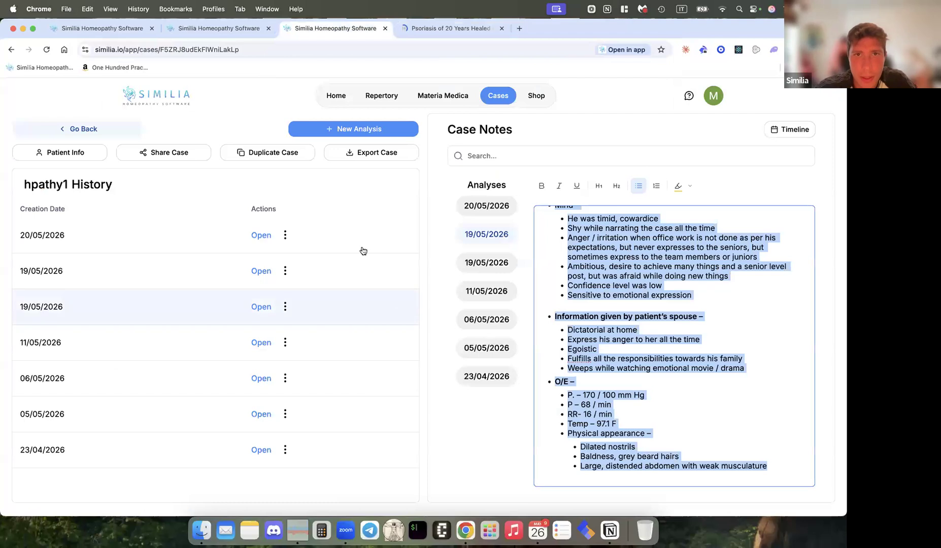
{"action": "key", "text": "ctrl+shift+Tab"}
{"action": "left_click", "coordinate": [519, 366]}
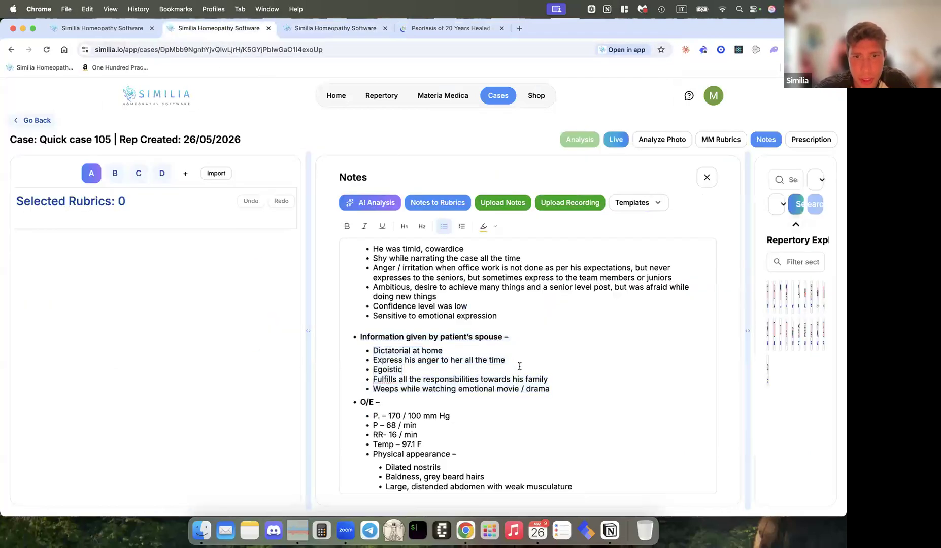
{"action": "scroll", "coordinate": [519, 366], "scroll_direction": "down", "scroll_amount": 1}
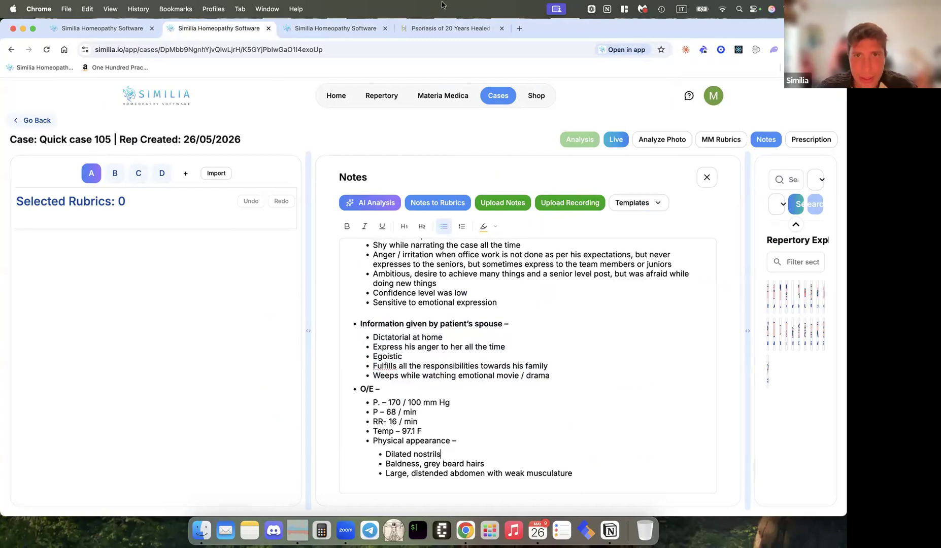
Step: Read the published psoriasis article's physical appearance, symptom analysis, treatment and follow-up sections, dismissing the subscription pop-up
{"action": "left_click", "coordinate": [446, 26]}
{"action": "scroll", "coordinate": [336, 375], "scroll_direction": "down", "scroll_amount": 10}
{"action": "scroll", "coordinate": [335, 387], "scroll_direction": "down", "scroll_amount": 15}
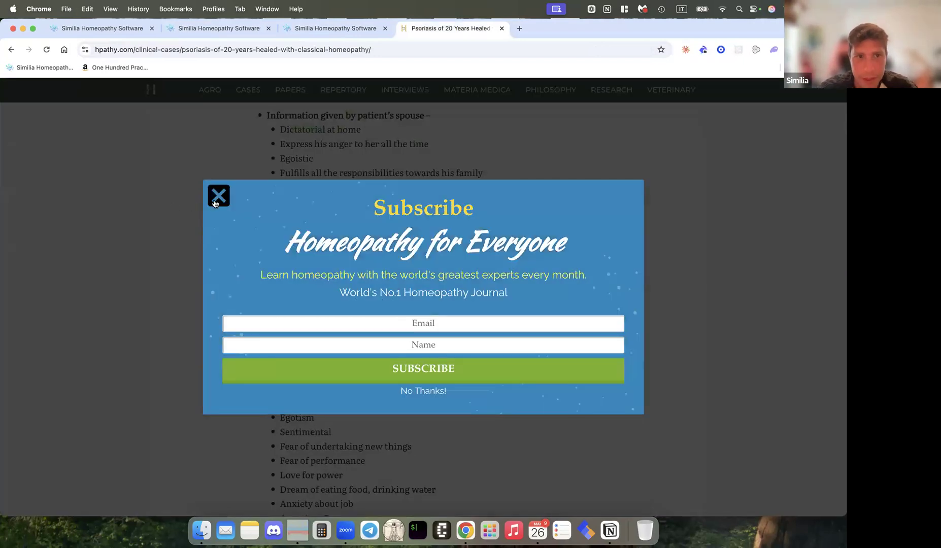
{"action": "left_click", "coordinate": [219, 196]}
{"action": "scroll", "coordinate": [231, 333], "scroll_direction": "down", "scroll_amount": 10}
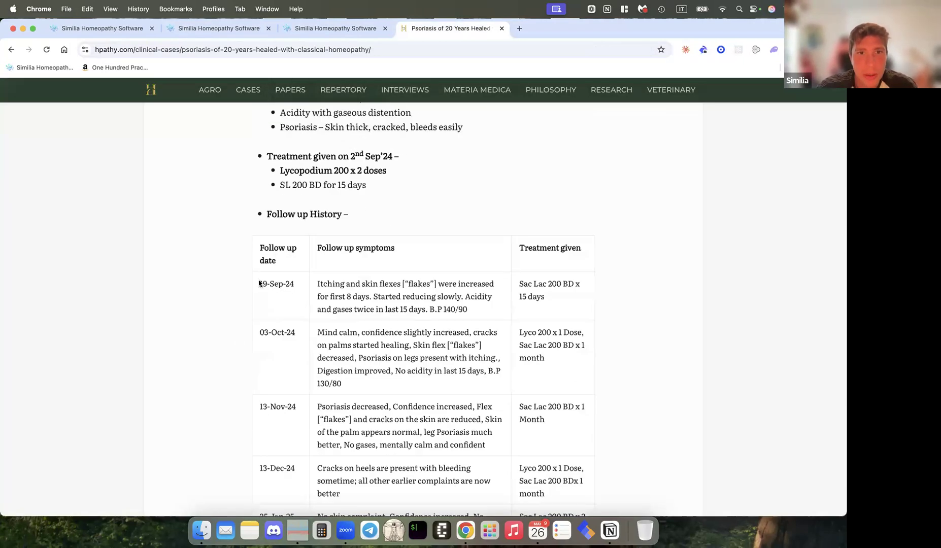
{"action": "scroll", "coordinate": [260, 282], "scroll_direction": "up", "scroll_amount": 5}
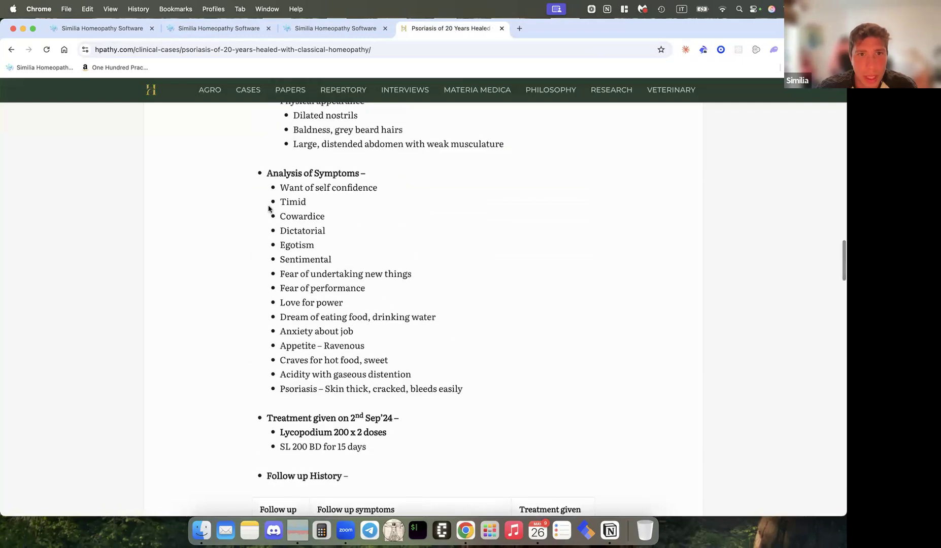
{"action": "scroll", "coordinate": [371, 294], "scroll_direction": "up", "scroll_amount": 5}
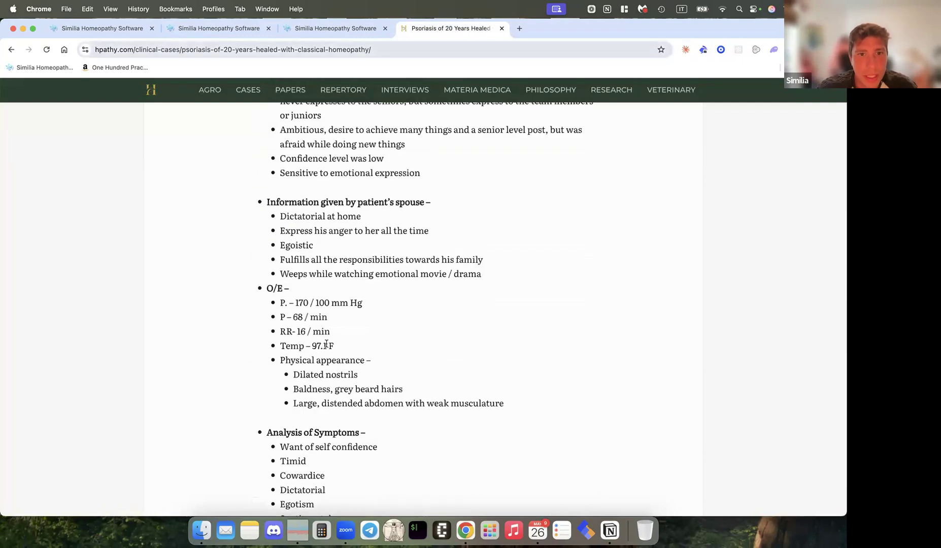
{"action": "left_click_drag", "start_coordinate": [279, 378], "coordinate": [514, 408]}
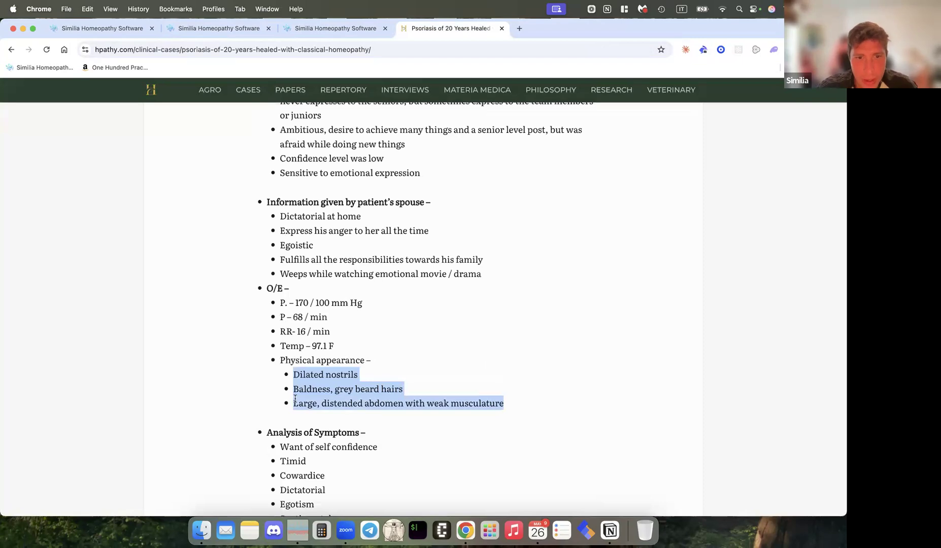
{"action": "scroll", "coordinate": [277, 161], "scroll_direction": "down", "scroll_amount": 5}
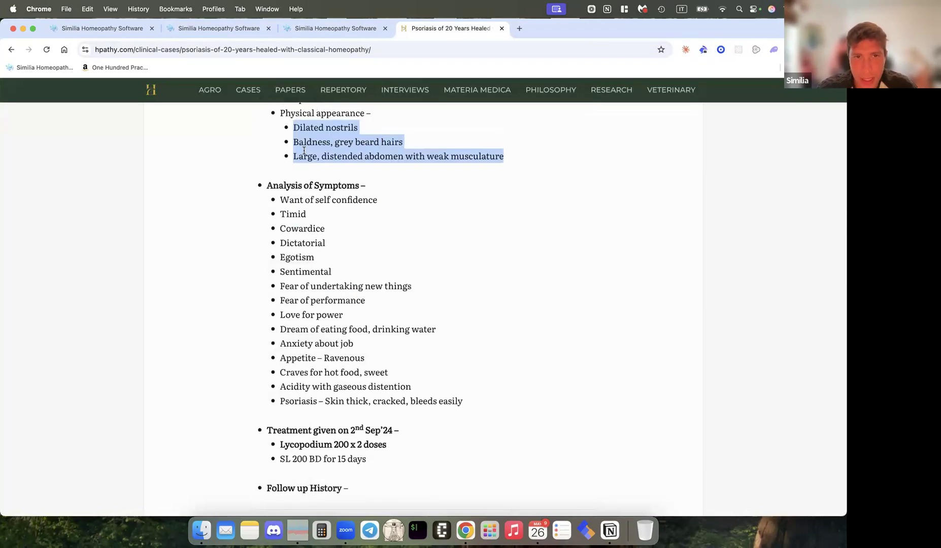
Step: Return to the notes of Quick case 105 and open AI Analysis for the full case
{"action": "left_click", "coordinate": [307, 29]}
{"action": "left_click", "coordinate": [229, 28]}
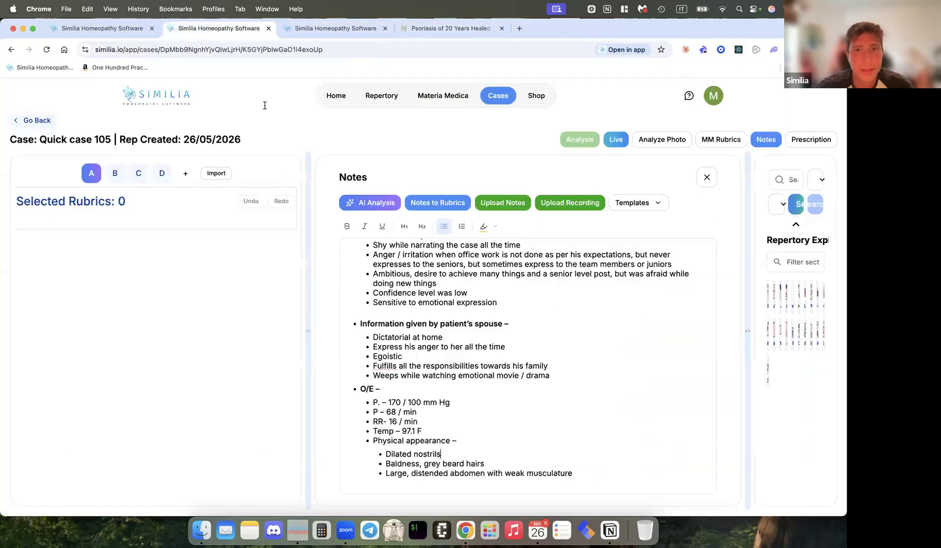
{"action": "left_click", "coordinate": [450, 389]}
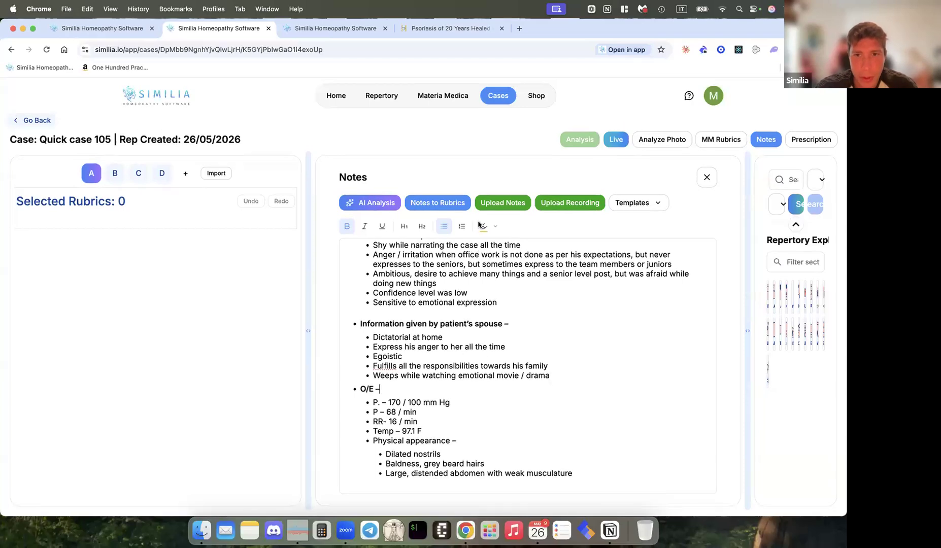
{"action": "left_click", "coordinate": [385, 302]}
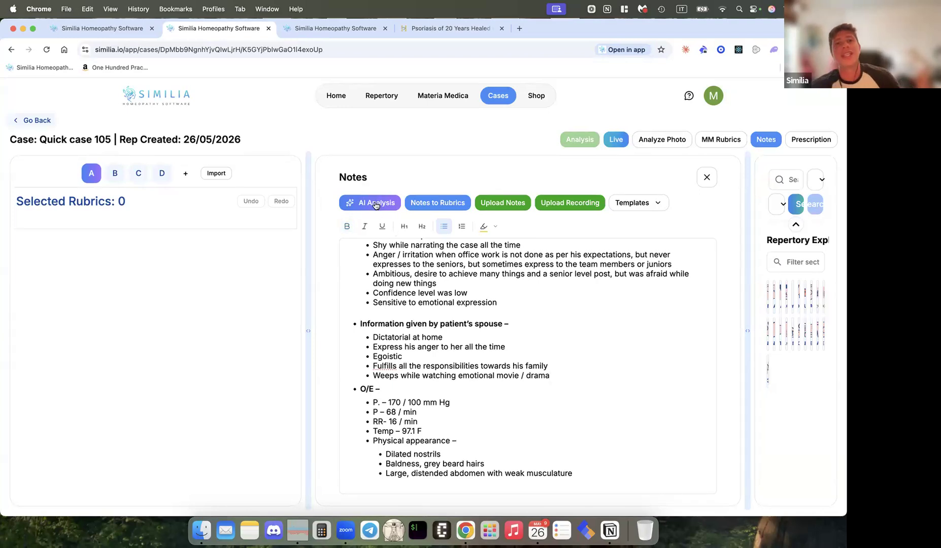
{"action": "left_click", "coordinate": [375, 204]}
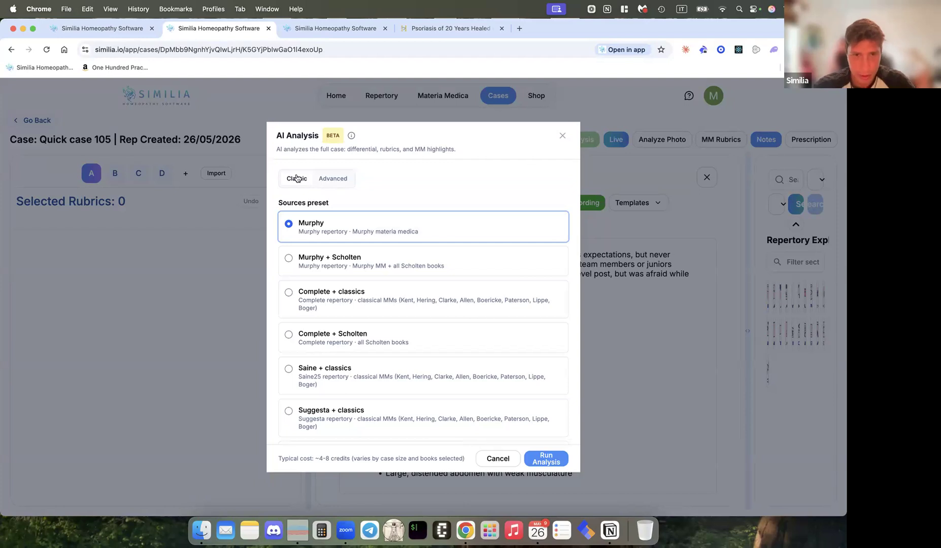
Step: Try the Classic source presets Murphy, Murphy + Scholten, Complete + classics and Complete + Scholten in turn
{"action": "left_click", "coordinate": [311, 257]}
{"action": "left_click", "coordinate": [311, 223]}
{"action": "left_click", "coordinate": [311, 256]}
{"action": "left_click", "coordinate": [312, 223]}
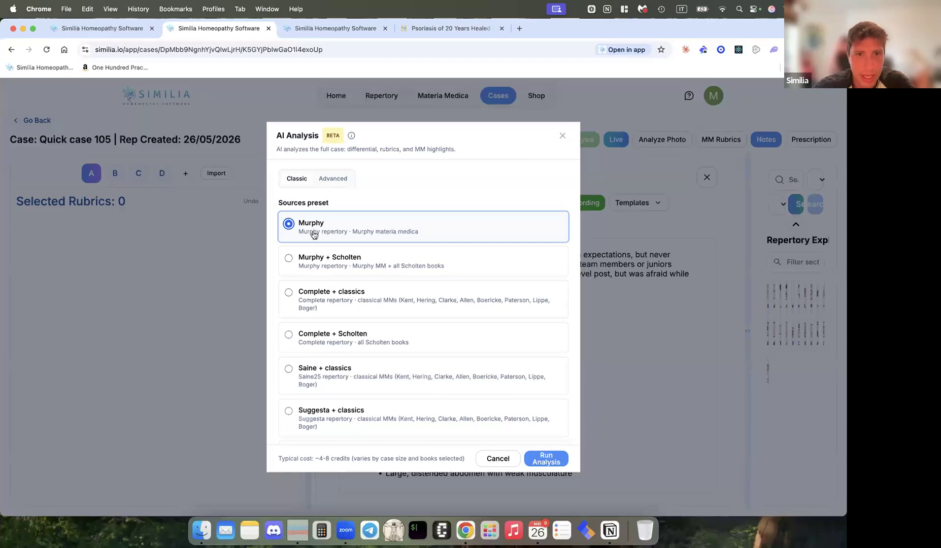
{"action": "left_click", "coordinate": [327, 265]}
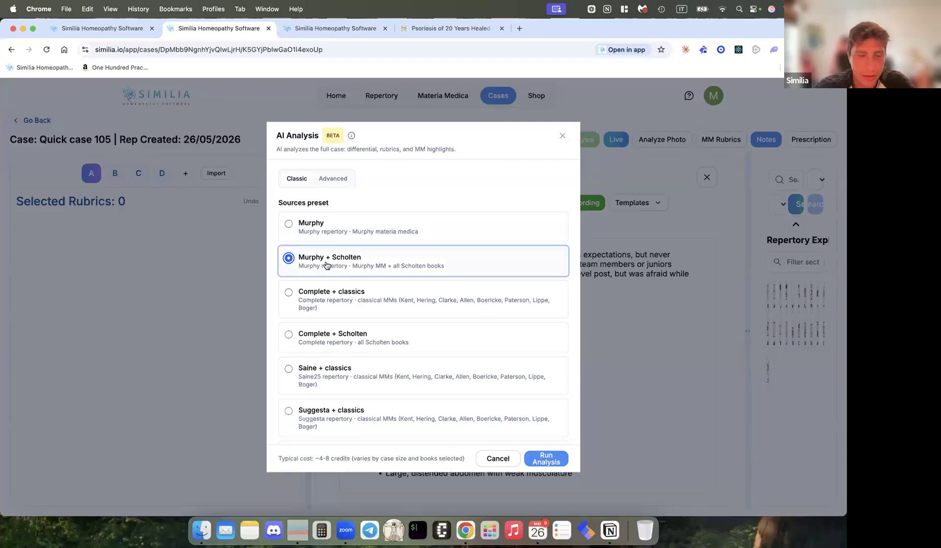
{"action": "left_click", "coordinate": [320, 232]}
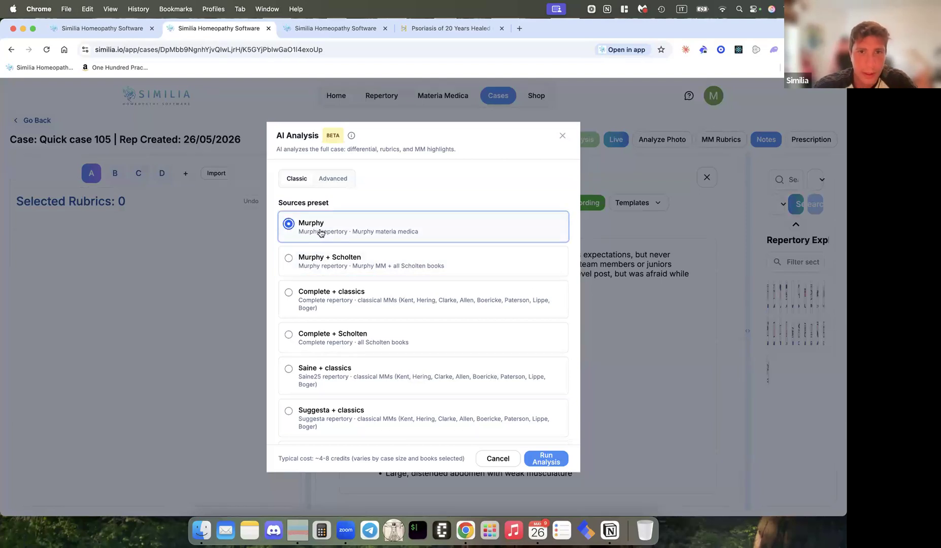
{"action": "left_click", "coordinate": [316, 300]}
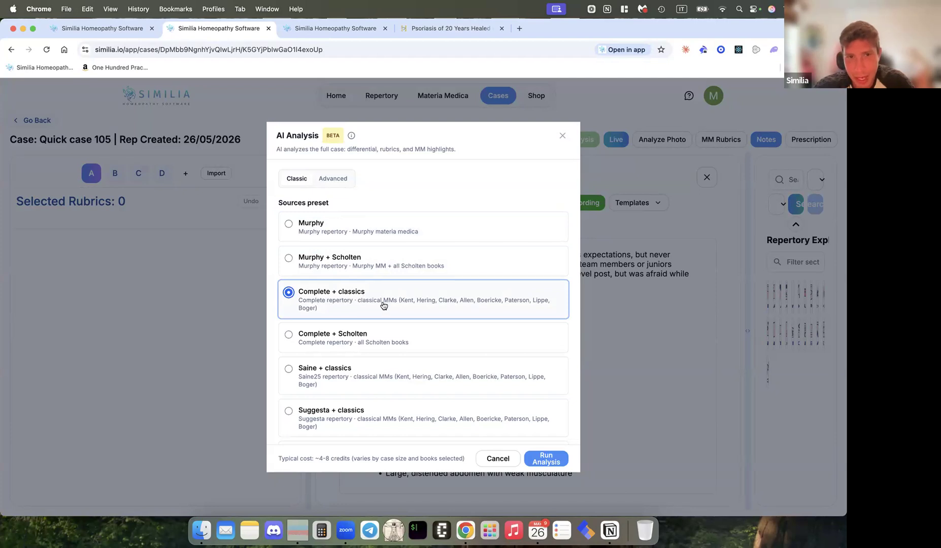
{"action": "left_click", "coordinate": [302, 340]}
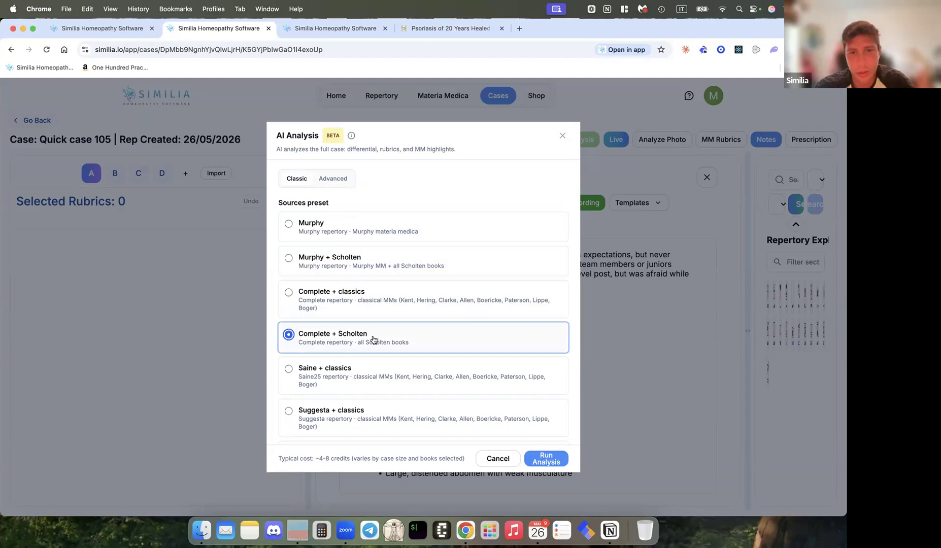
Step: Check the Advanced source options, return to Classic and alternate between the Complete + classics and Complete + Scholten presets
{"action": "left_click", "coordinate": [333, 179]}
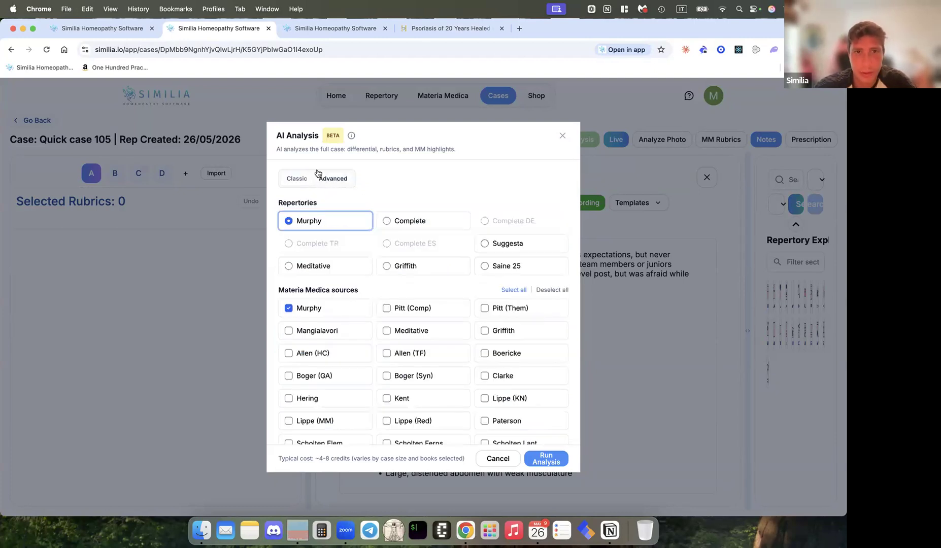
{"action": "left_click", "coordinate": [297, 179]}
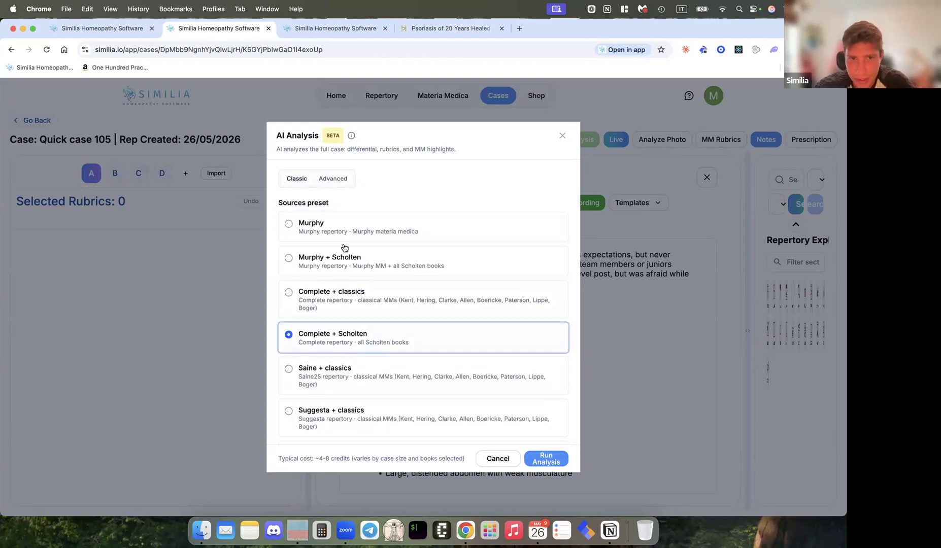
{"action": "left_click", "coordinate": [316, 304]}
{"action": "left_click", "coordinate": [317, 342]}
{"action": "left_click", "coordinate": [315, 313]}
{"action": "left_click", "coordinate": [312, 335]}
Step: In Advanced mode, replace the Murphy materia medica source with Lippe (Red), Lippe (MM), Lippe (KN) and Scholten Qjure
{"action": "left_click", "coordinate": [328, 181]}
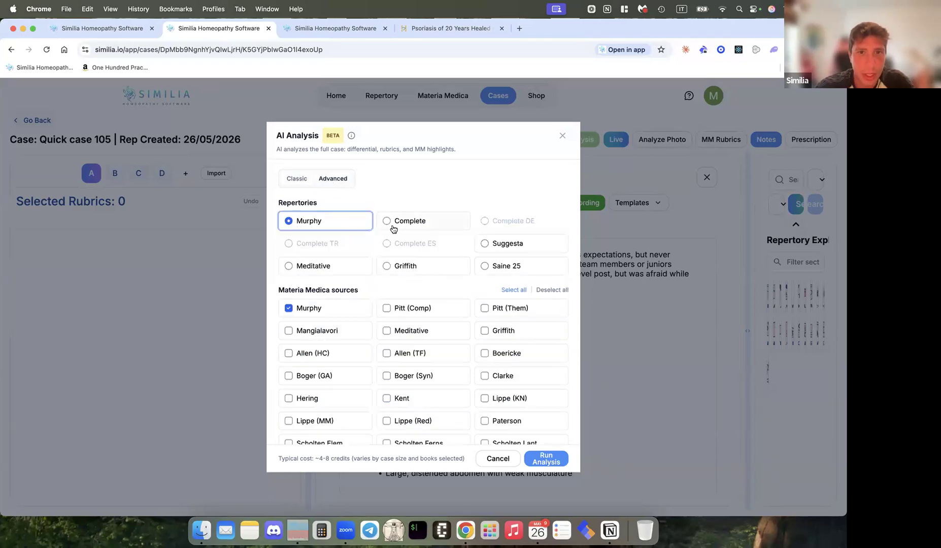
{"action": "scroll", "coordinate": [330, 361], "scroll_direction": "down", "scroll_amount": 1}
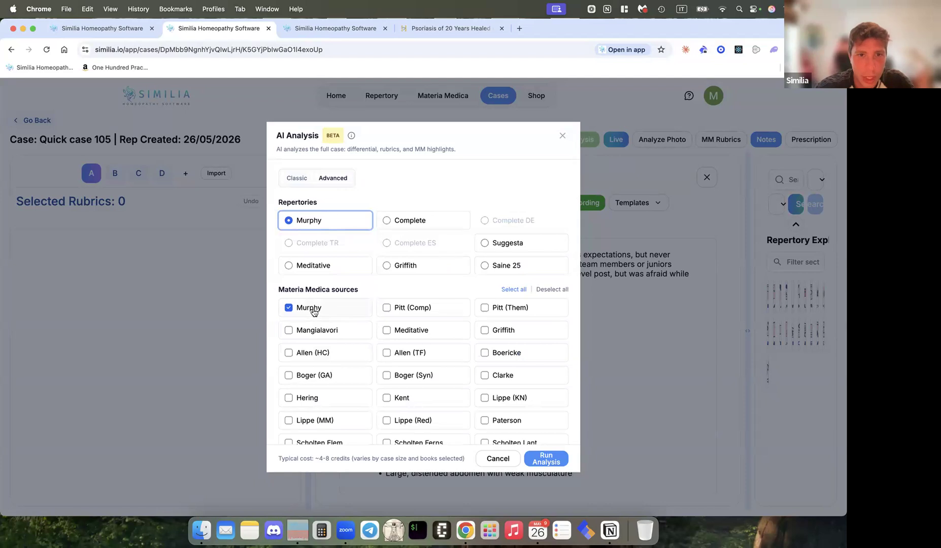
{"action": "left_click", "coordinate": [314, 311]}
{"action": "scroll", "coordinate": [314, 311], "scroll_direction": "down", "scroll_amount": 5}
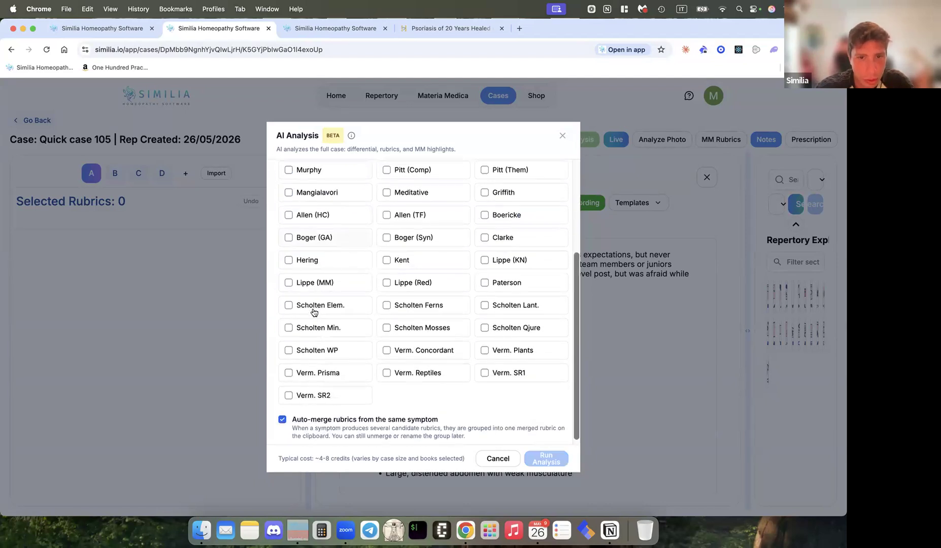
{"action": "scroll", "coordinate": [314, 312], "scroll_direction": "up", "scroll_amount": 2}
{"action": "left_click", "coordinate": [386, 324]}
{"action": "left_click", "coordinate": [310, 329]}
{"action": "left_click", "coordinate": [511, 305]}
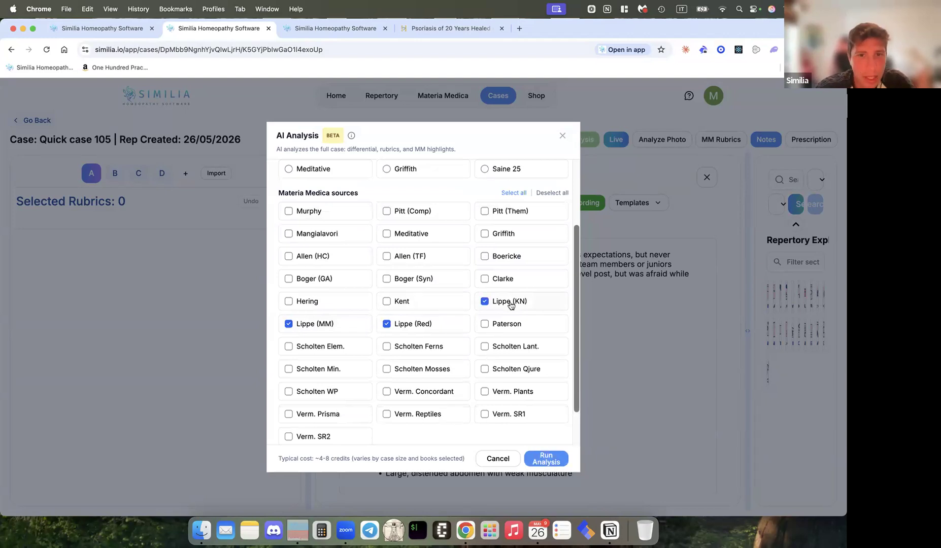
{"action": "scroll", "coordinate": [462, 328], "scroll_direction": "down", "scroll_amount": 1}
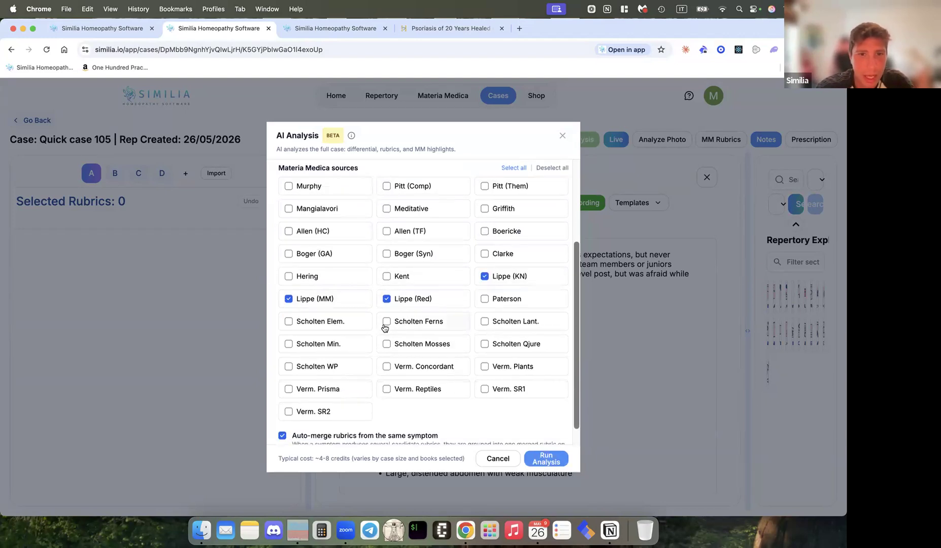
{"action": "left_click", "coordinate": [487, 345]}
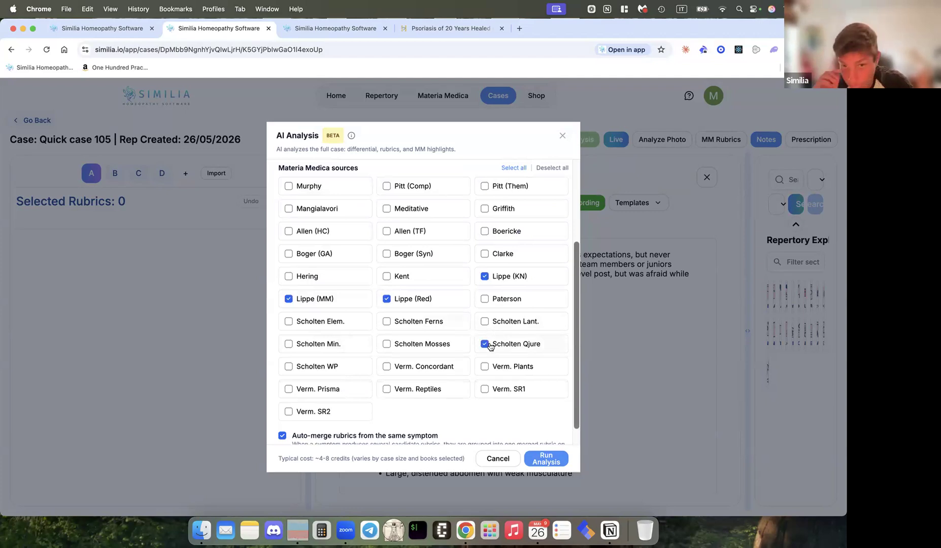
{"action": "scroll", "coordinate": [490, 346], "scroll_direction": "down", "scroll_amount": 1}
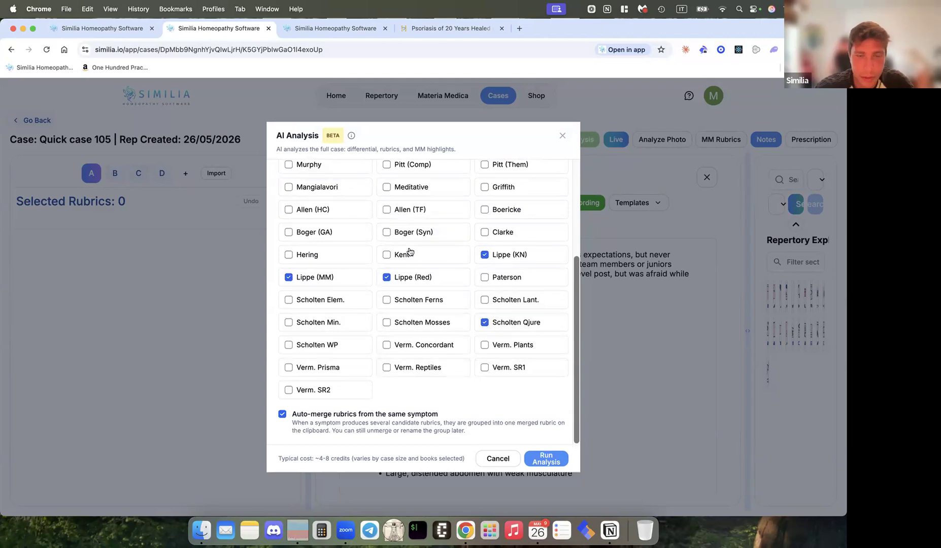
{"action": "scroll", "coordinate": [409, 251], "scroll_direction": "up", "scroll_amount": 7}
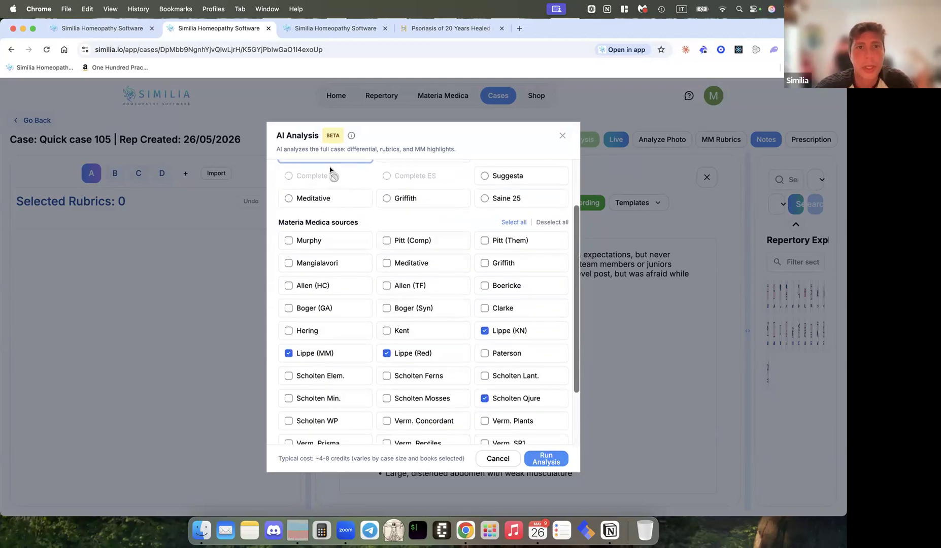
Step: Return to the Classic source presets, select Murphy and run the full-case AI analysis
{"action": "left_click", "coordinate": [297, 179]}
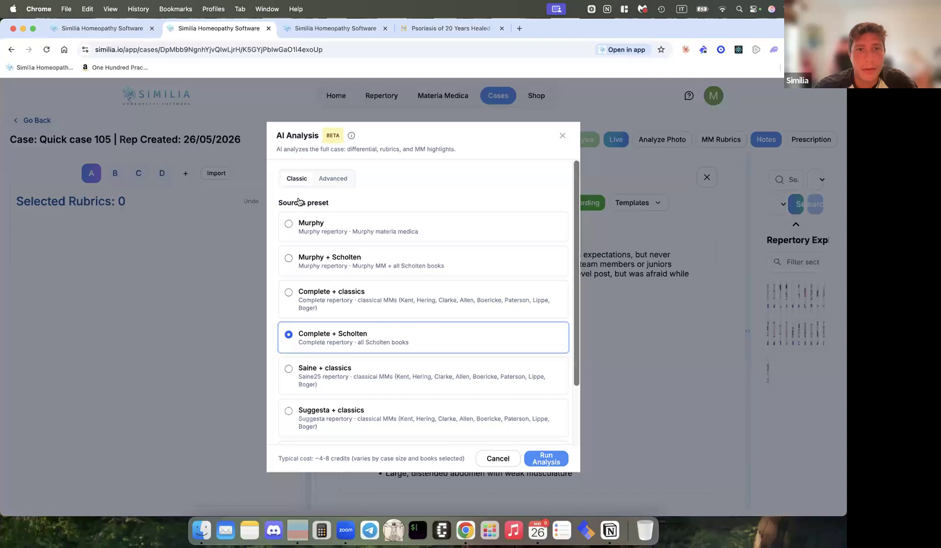
{"action": "left_click", "coordinate": [332, 234]}
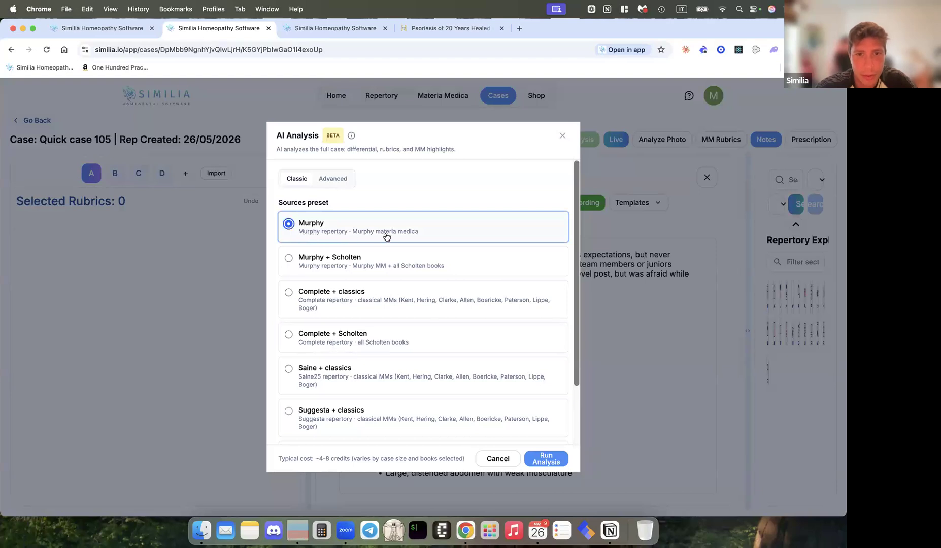
{"action": "left_click", "coordinate": [542, 460]}
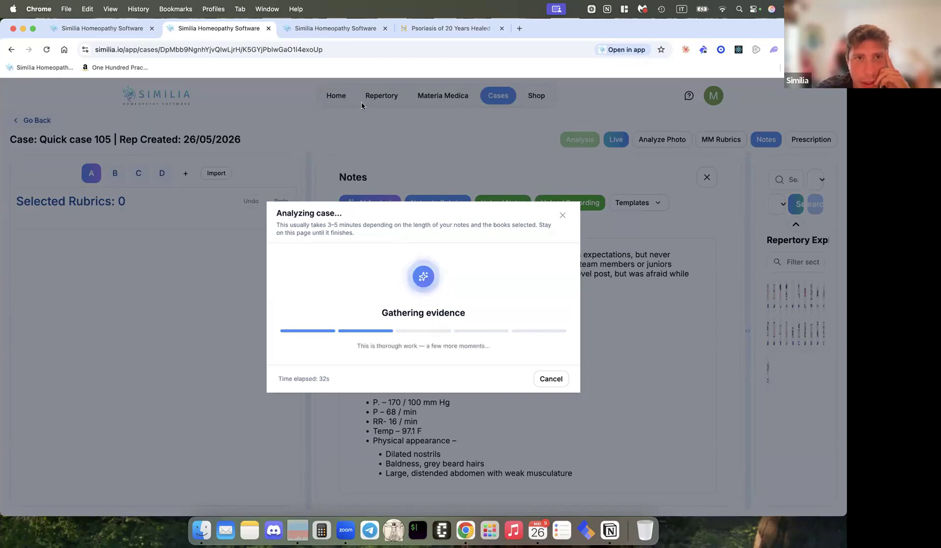
Step: While the AI analysis runs, open Quick case 104 from the recent cases and its analysis of 25/05/2026
{"action": "left_click", "coordinate": [126, 28]}
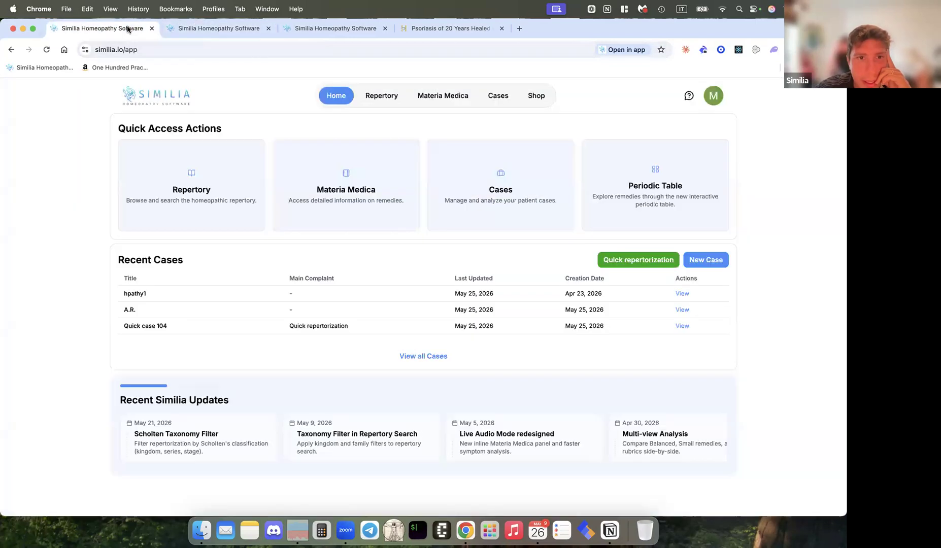
{"action": "left_click", "coordinate": [177, 330]}
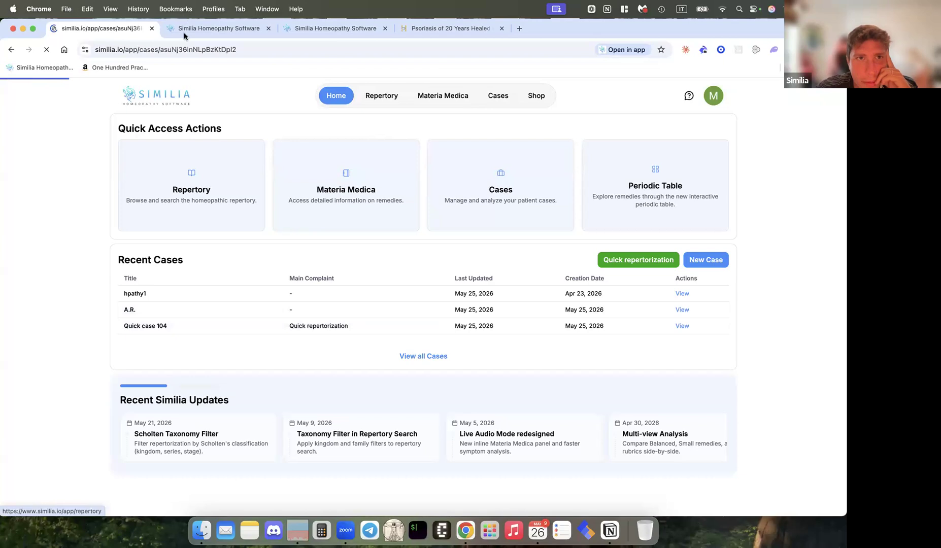
{"action": "left_click", "coordinate": [183, 31]}
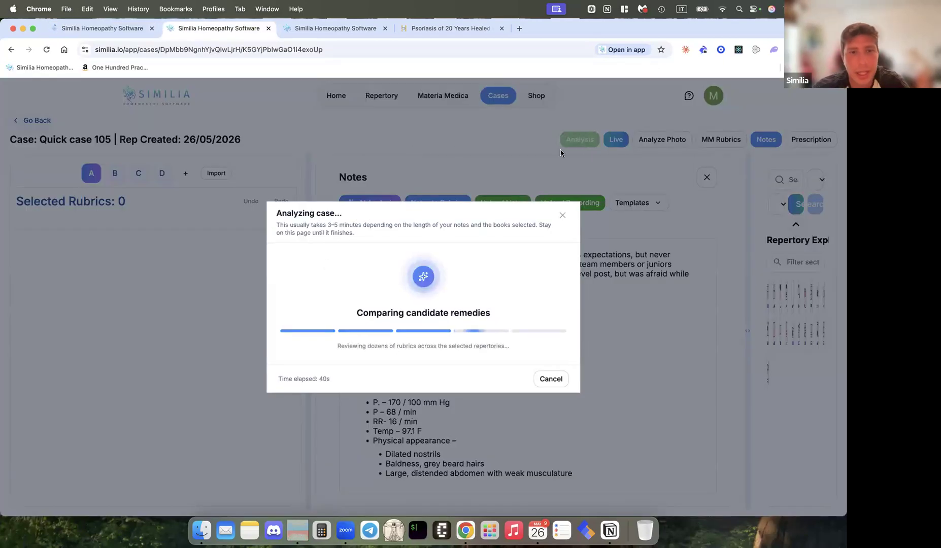
{"action": "left_click", "coordinate": [121, 32]}
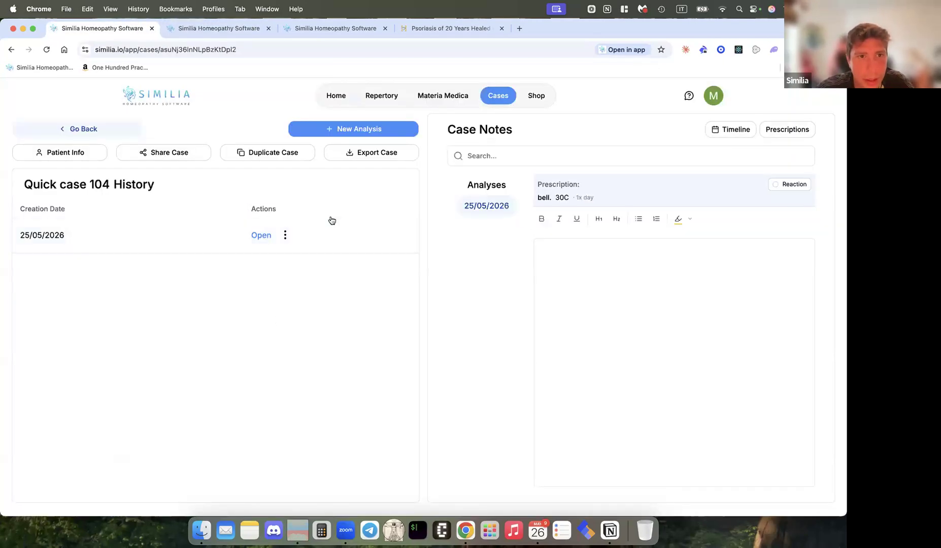
{"action": "left_click", "coordinate": [198, 240]}
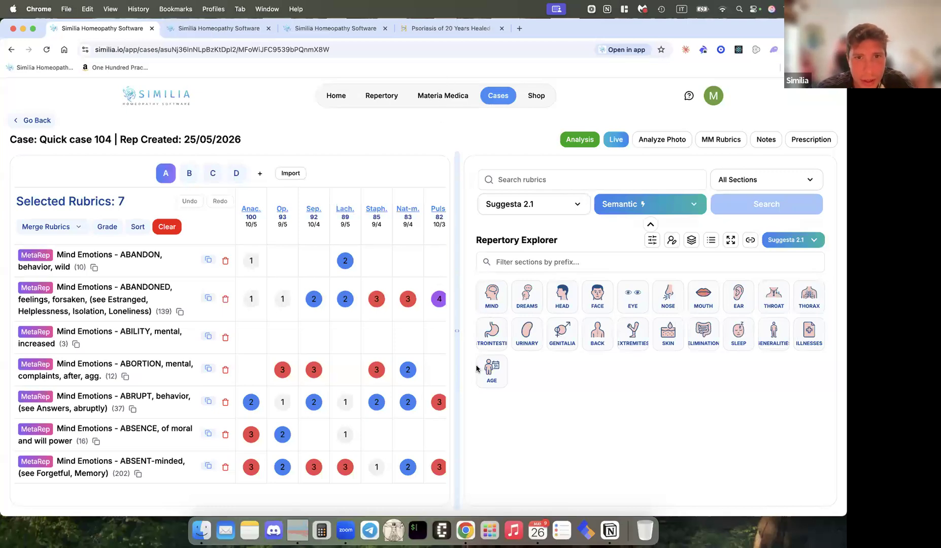
Step: Compare the rubrics and remedy rankings held in clipboards A, B, C and D of Quick case 104
{"action": "left_click", "coordinate": [184, 171]}
{"action": "left_click", "coordinate": [173, 176]}
{"action": "left_click", "coordinate": [187, 177]}
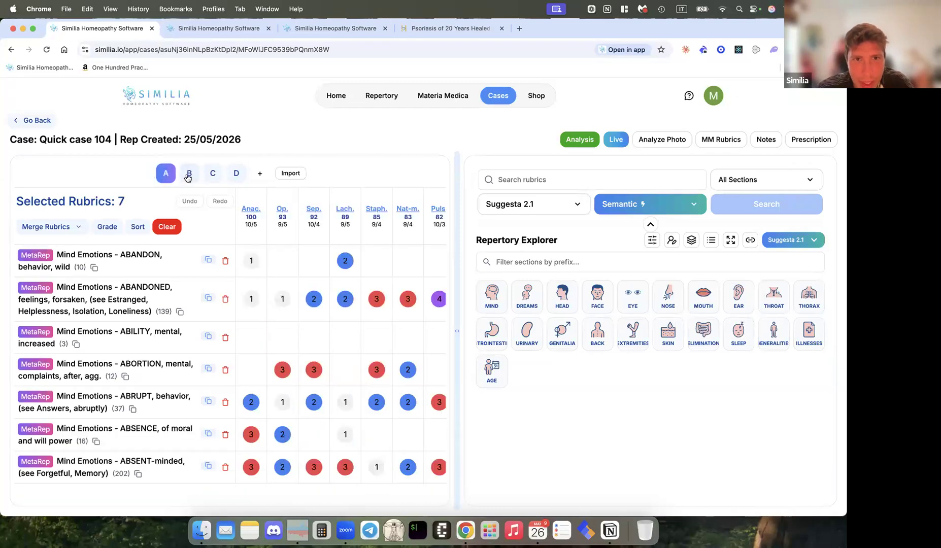
{"action": "left_click", "coordinate": [211, 176]}
{"action": "left_click", "coordinate": [236, 174]}
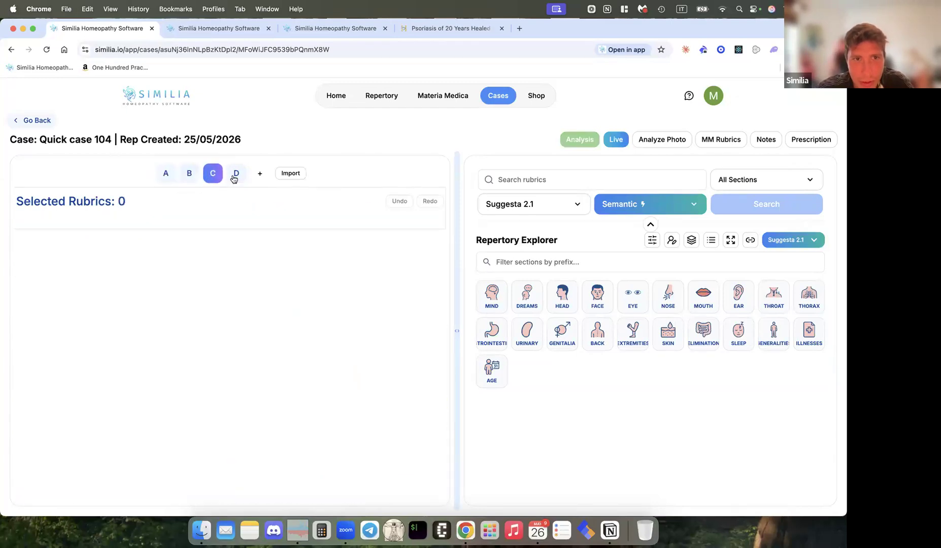
{"action": "left_click", "coordinate": [193, 179]}
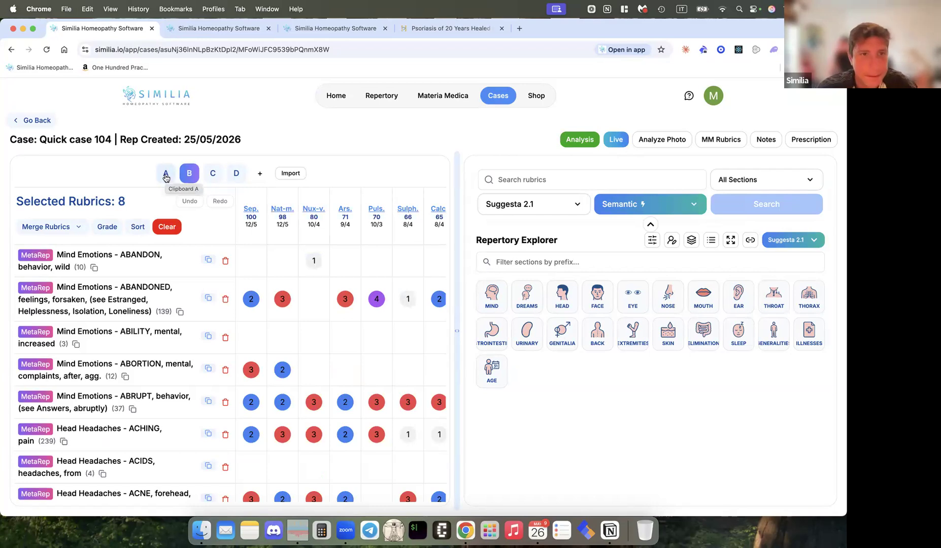
{"action": "left_click", "coordinate": [166, 175]}
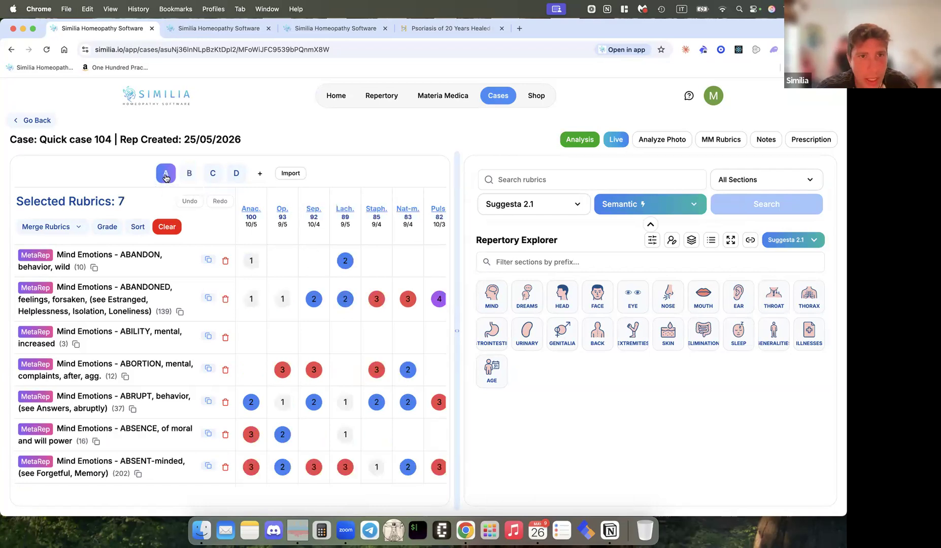
{"action": "left_click", "coordinate": [190, 178]}
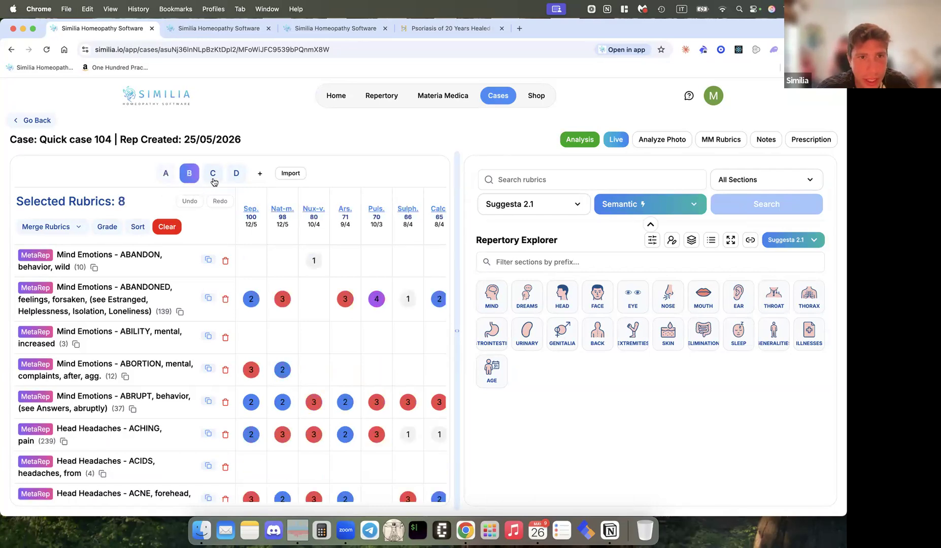
{"action": "left_click", "coordinate": [169, 182]}
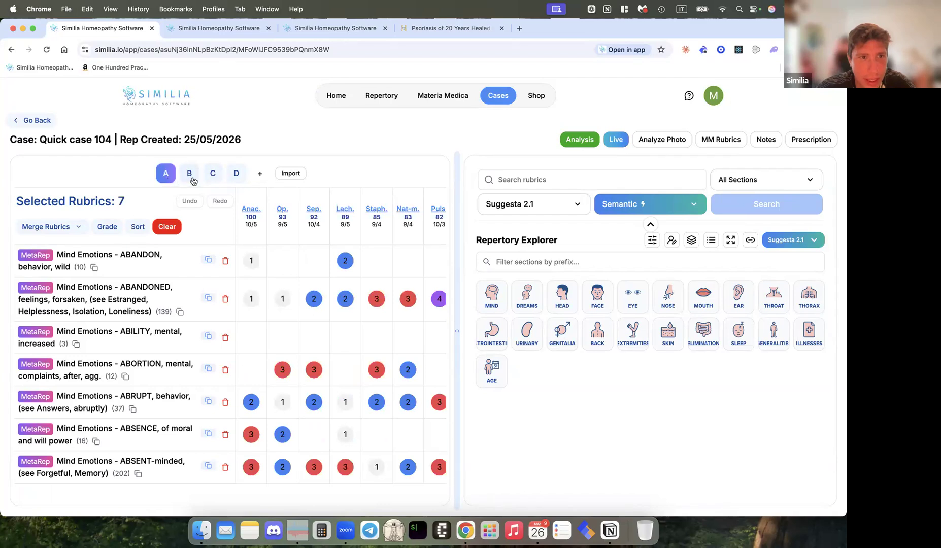
{"action": "left_click", "coordinate": [192, 178]}
{"action": "left_click", "coordinate": [215, 178]}
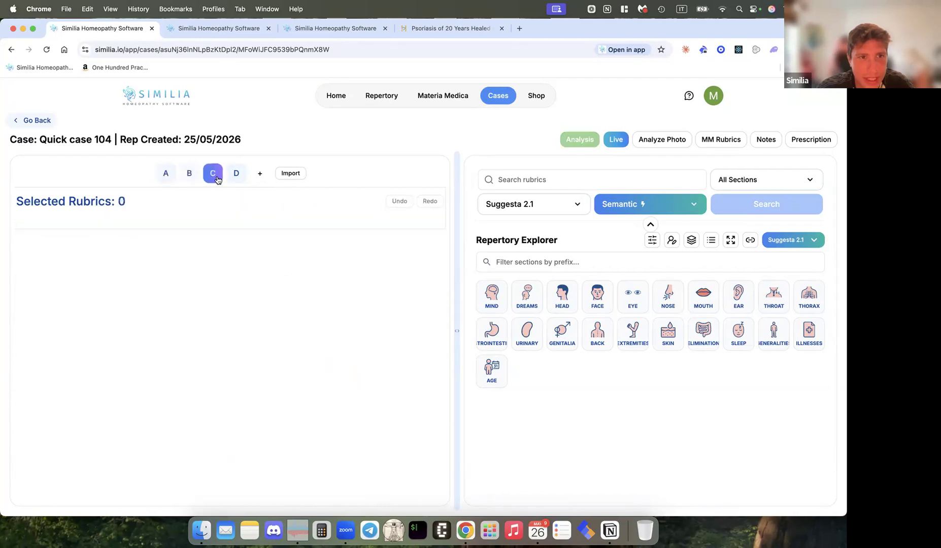
{"action": "left_click", "coordinate": [236, 180]}
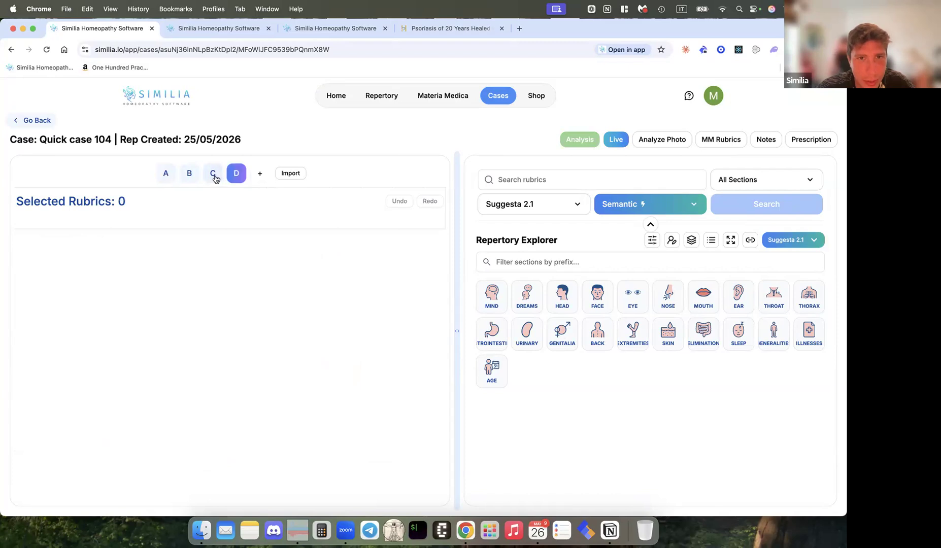
{"action": "left_click", "coordinate": [215, 179]}
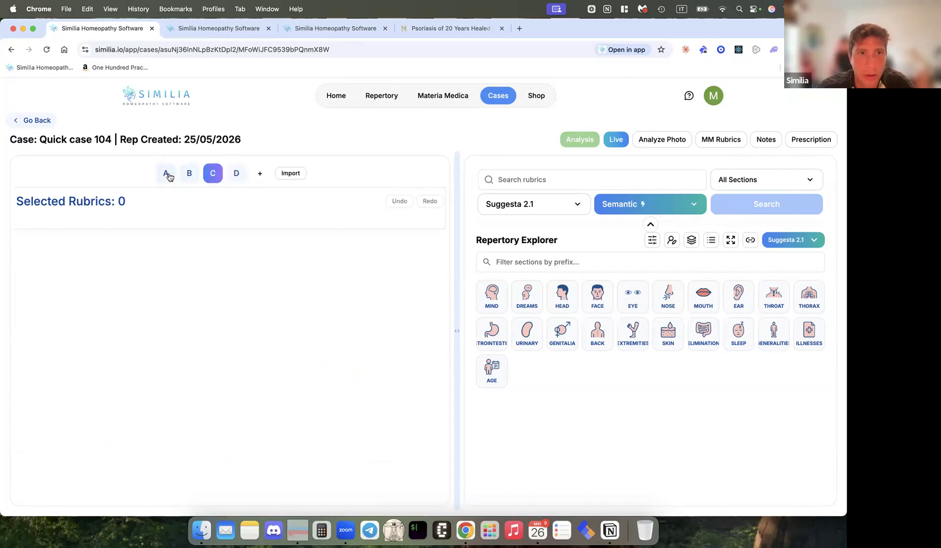
{"action": "left_click", "coordinate": [165, 173]}
Step: Import sheet A's rubrics into clipboard C and delete the ABSENT-minded and ABSENCE of moral and will power rubrics there
{"action": "left_click", "coordinate": [216, 174]}
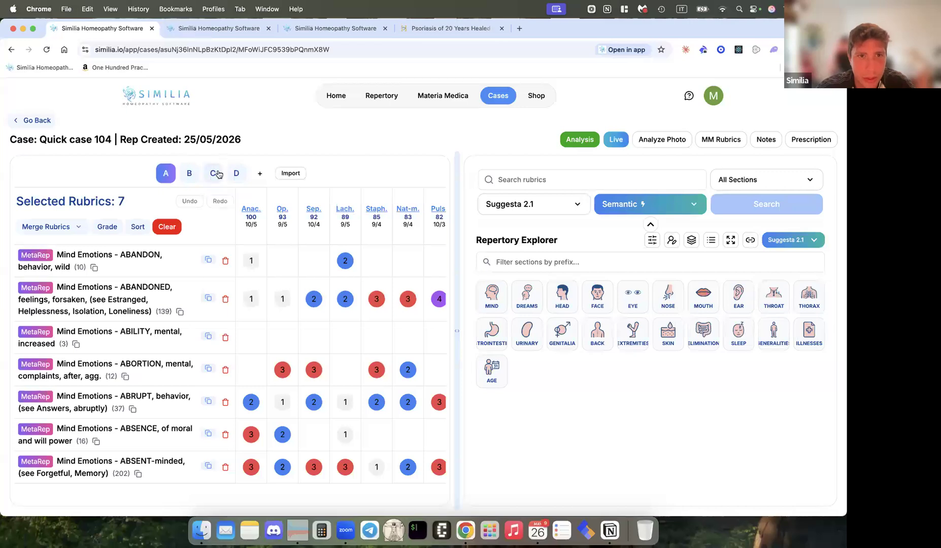
{"action": "left_click", "coordinate": [287, 174]}
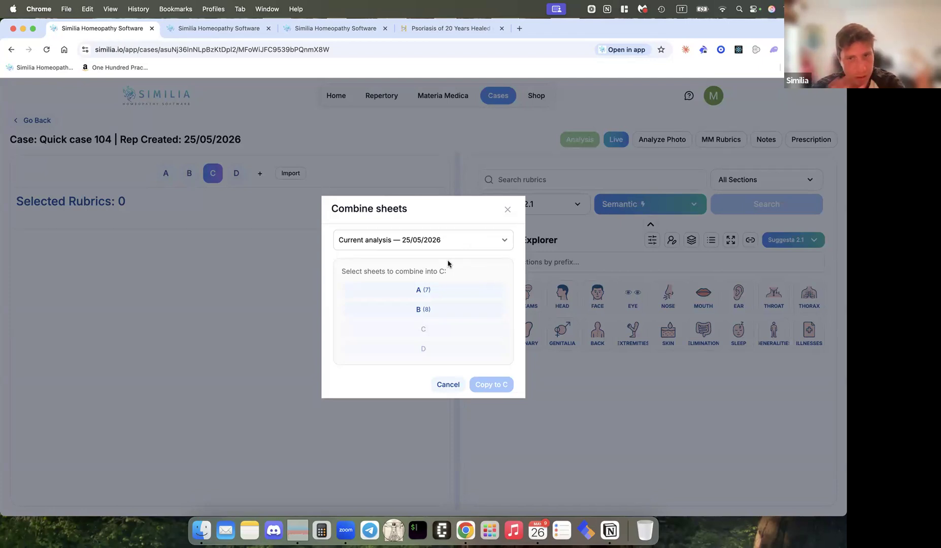
{"action": "left_click", "coordinate": [405, 291]}
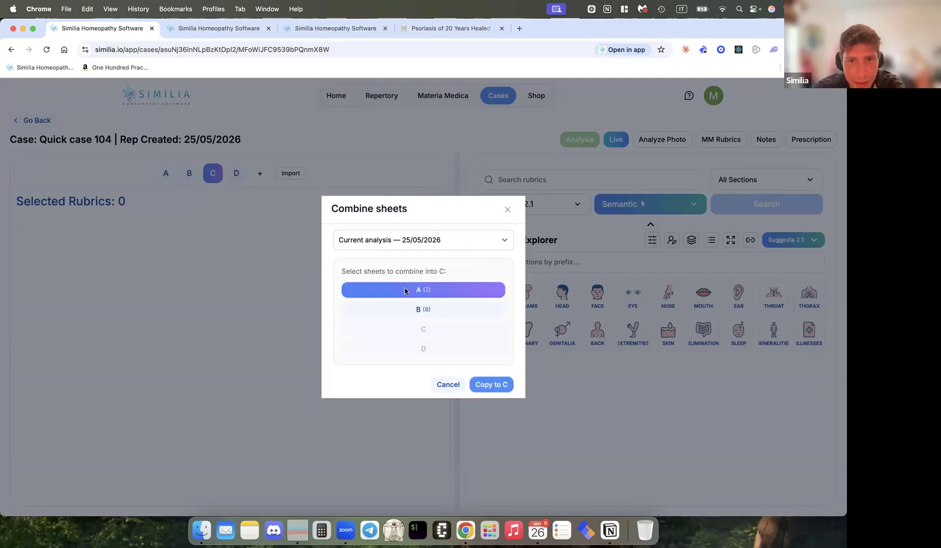
{"action": "left_click", "coordinate": [479, 387]}
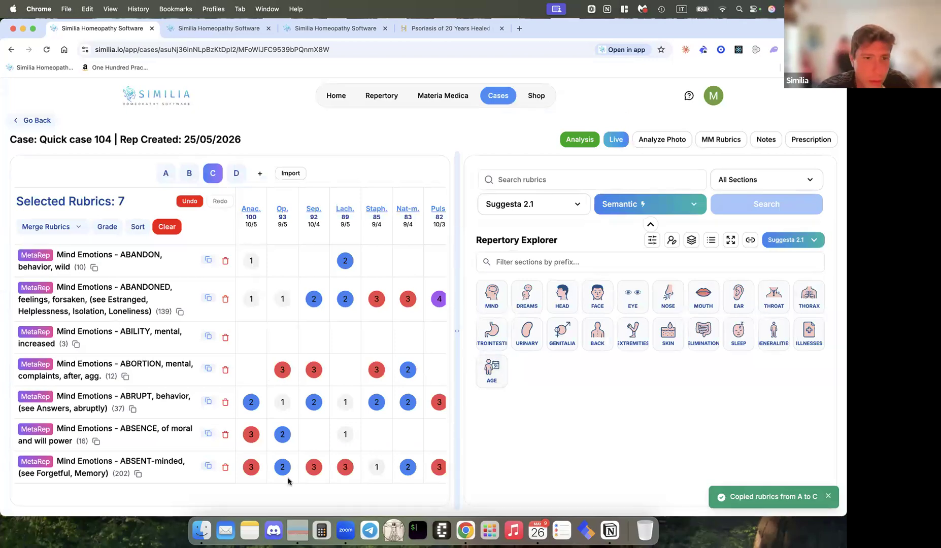
{"action": "left_click", "coordinate": [225, 467]}
{"action": "left_click", "coordinate": [224, 435]}
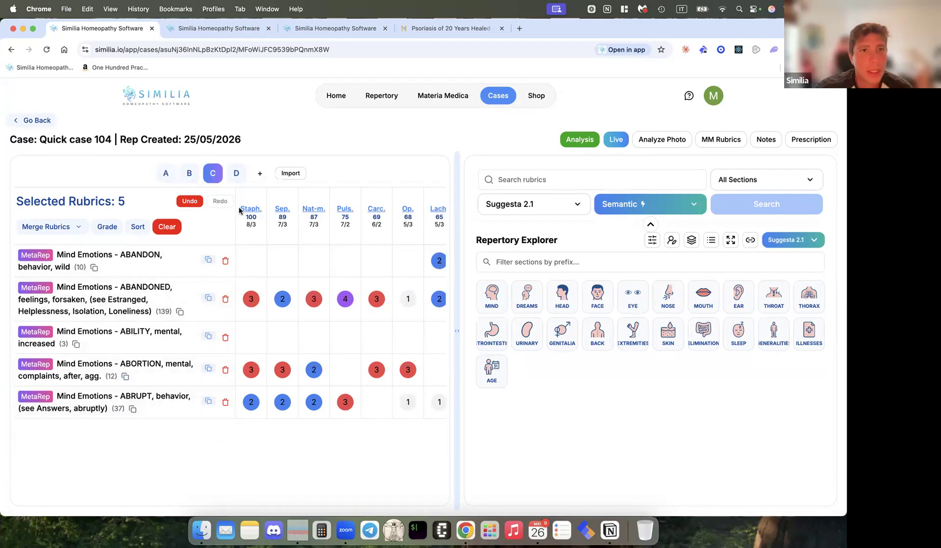
Step: Combine the rubrics of sheets A and B from the current analysis into clipboard D
{"action": "left_click", "coordinate": [236, 174]}
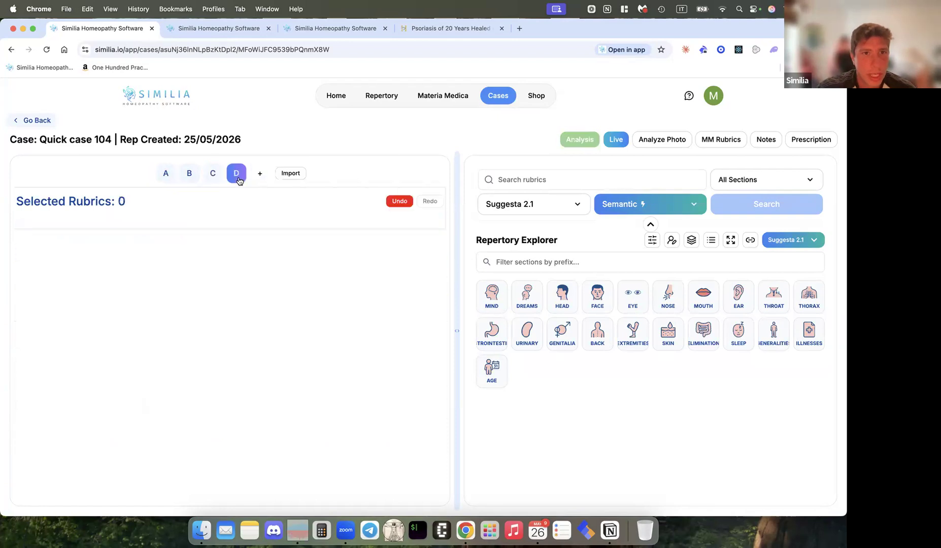
{"action": "left_click", "coordinate": [296, 175]}
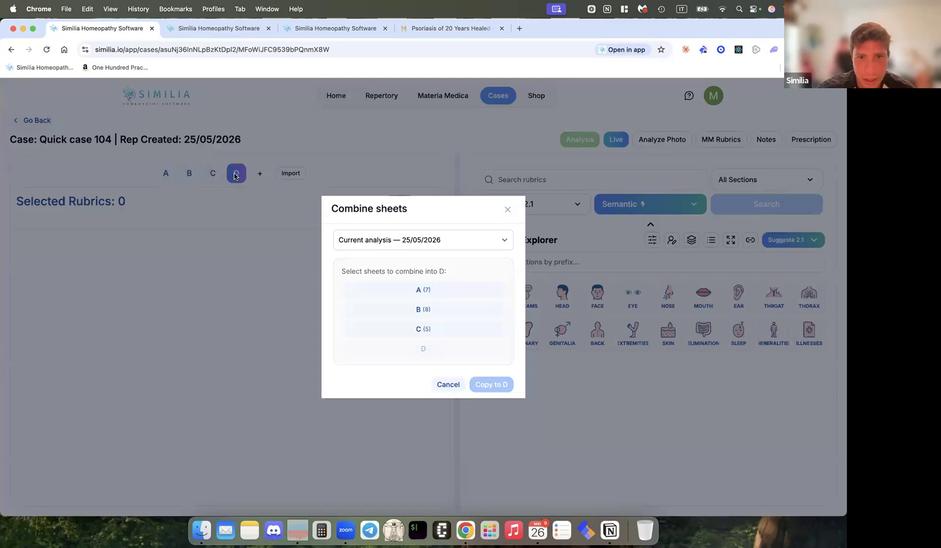
{"action": "left_click", "coordinate": [369, 290]}
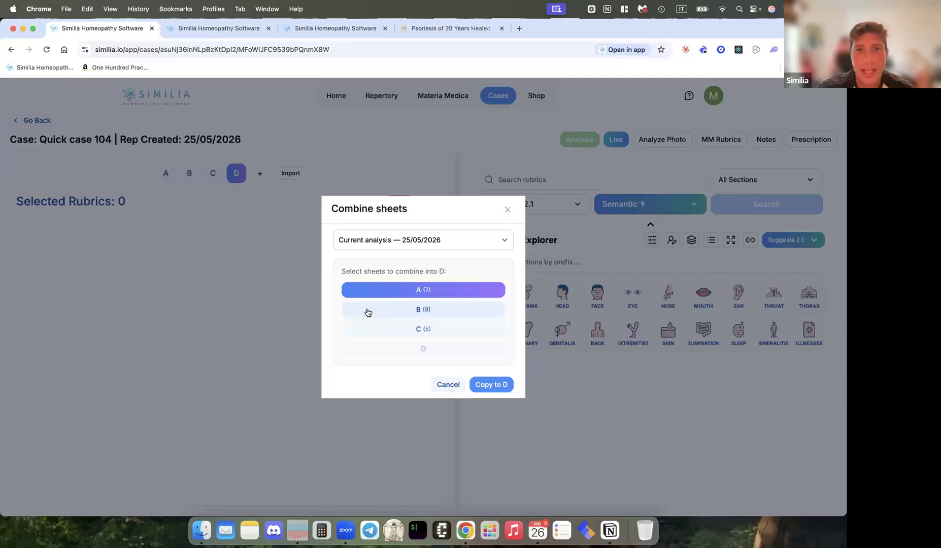
{"action": "left_click", "coordinate": [368, 312]}
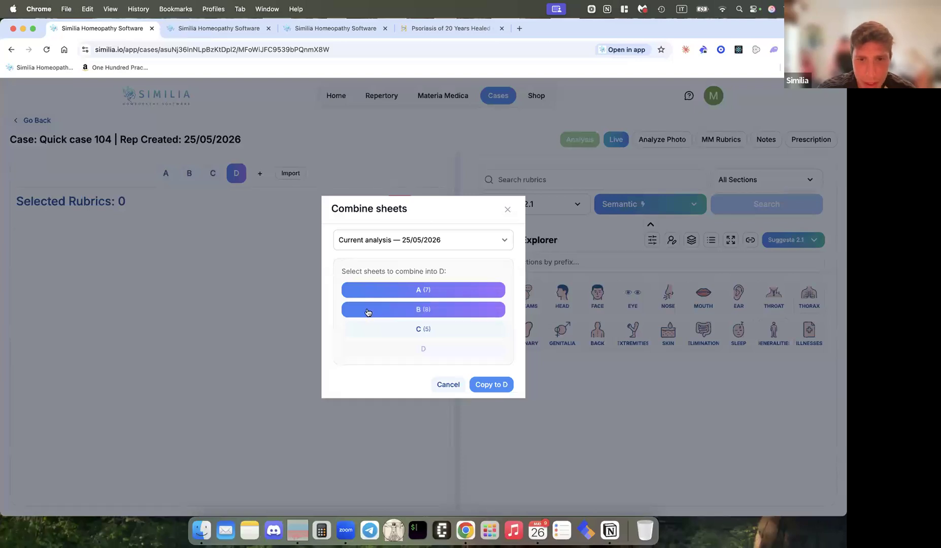
{"action": "left_click", "coordinate": [479, 385]}
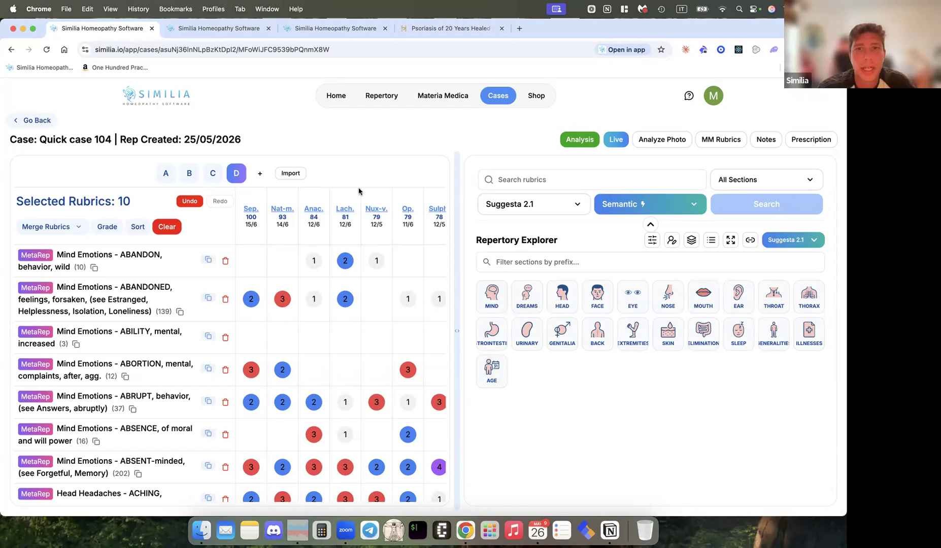
Step: Return to the Quick case 104 history and label the 25/05/2026 analysis "first appointment"
{"action": "left_click", "coordinate": [34, 121]}
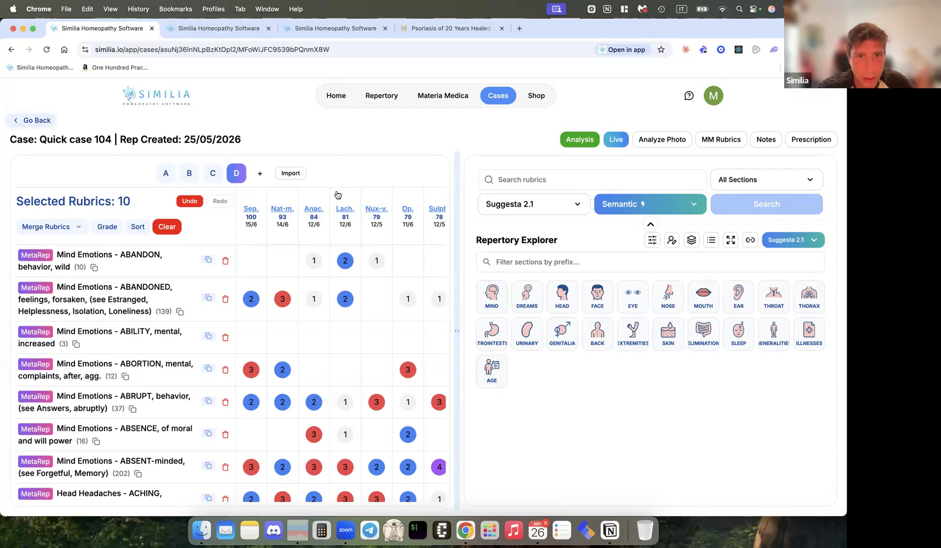
{"action": "left_click", "coordinate": [349, 131]}
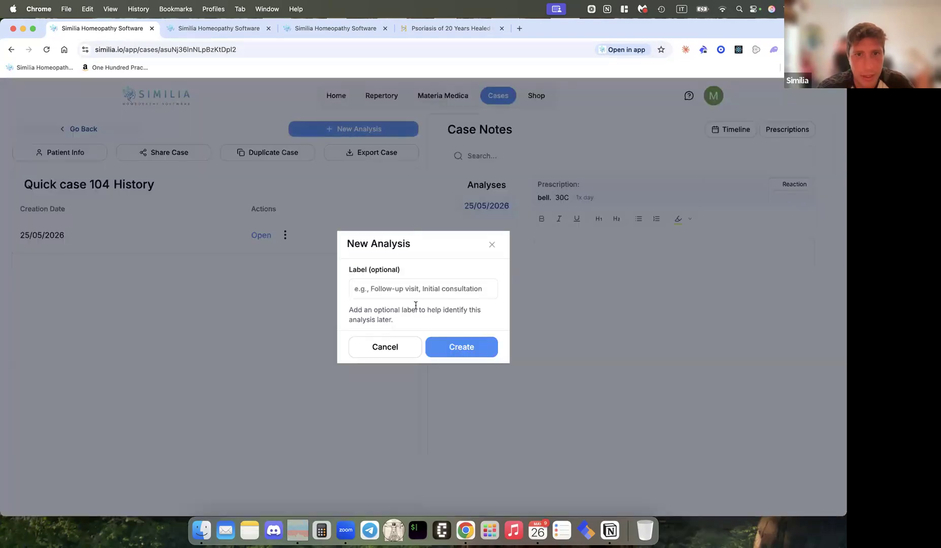
{"action": "left_click", "coordinate": [386, 348]}
{"action": "left_click", "coordinate": [285, 235]}
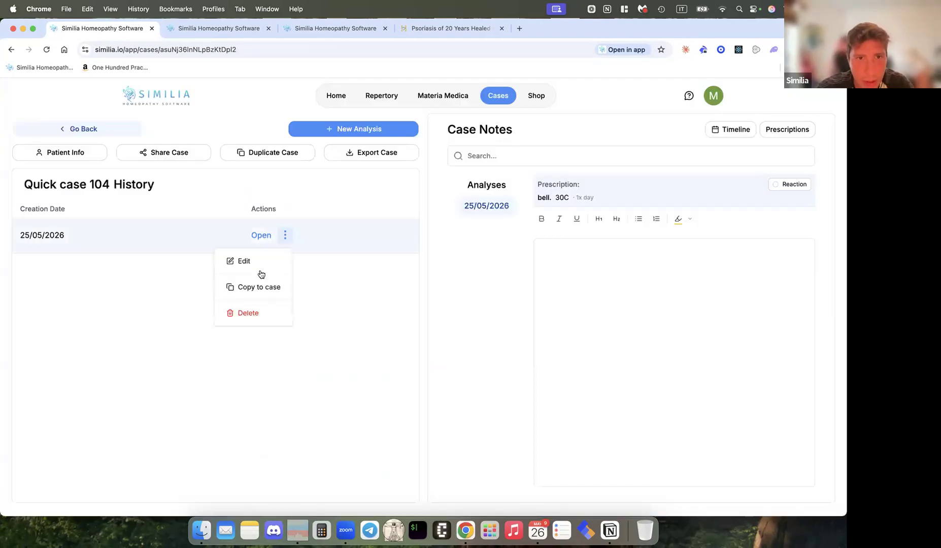
{"action": "left_click", "coordinate": [243, 260]}
{"action": "left_click", "coordinate": [395, 321]}
{"action": "type", "text": "f"}
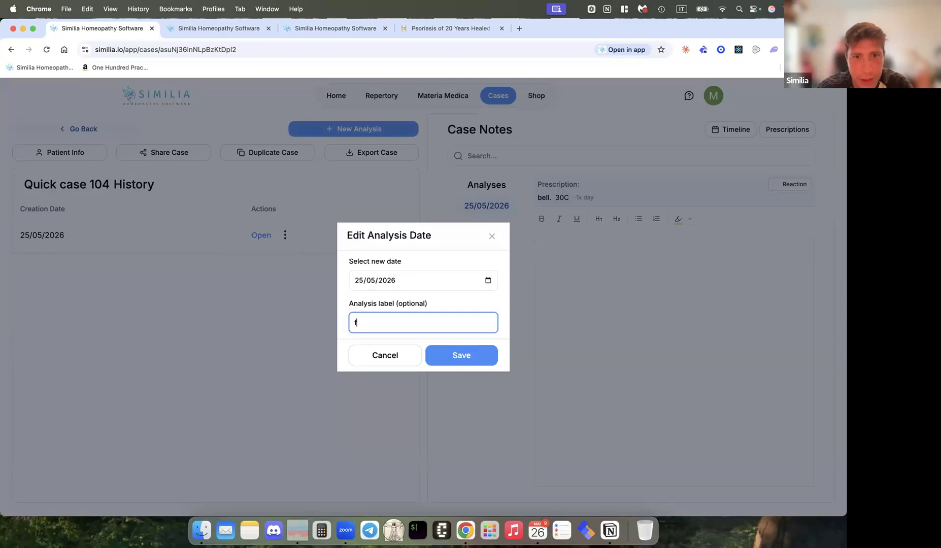
{"action": "type", "text": "irst appointment"}
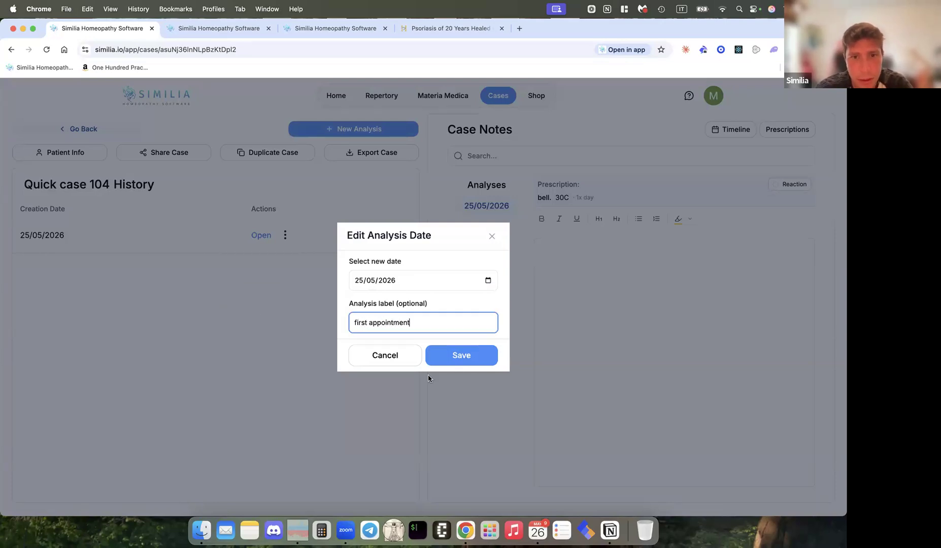
{"action": "left_click", "coordinate": [462, 353]}
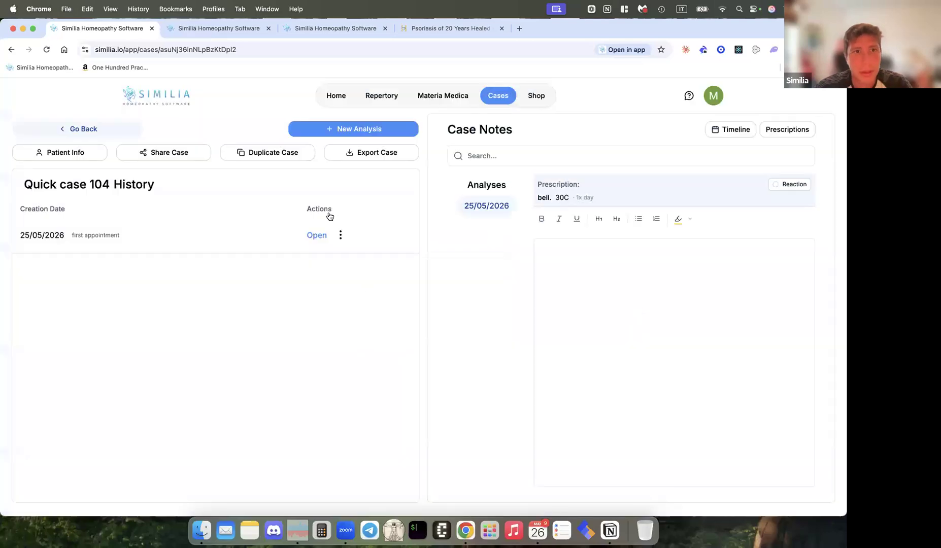
Step: Create a new analysis in Quick case 104 with the label "follow up 1"
{"action": "left_click", "coordinate": [330, 130]}
{"action": "left_click", "coordinate": [389, 289]}
{"action": "type", "text": "fo"}
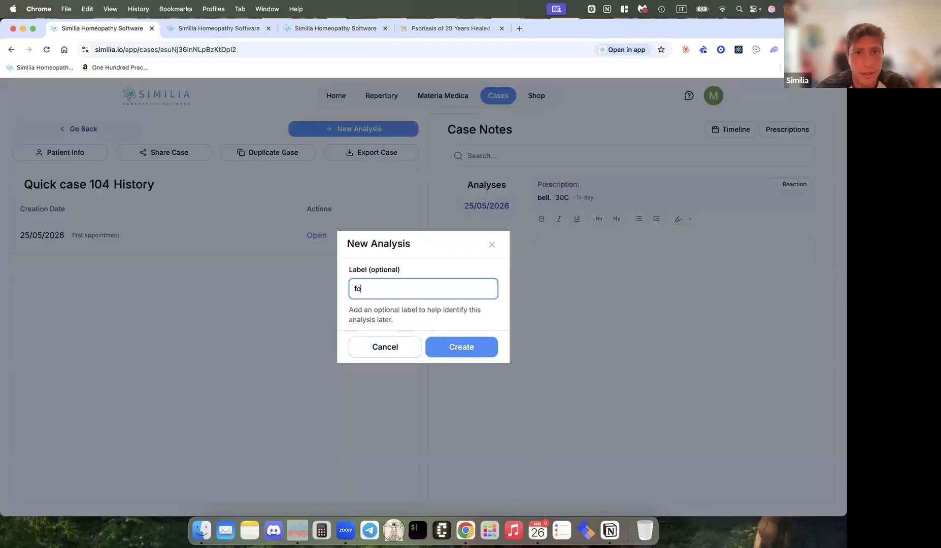
{"action": "type", "text": "llow up 1"}
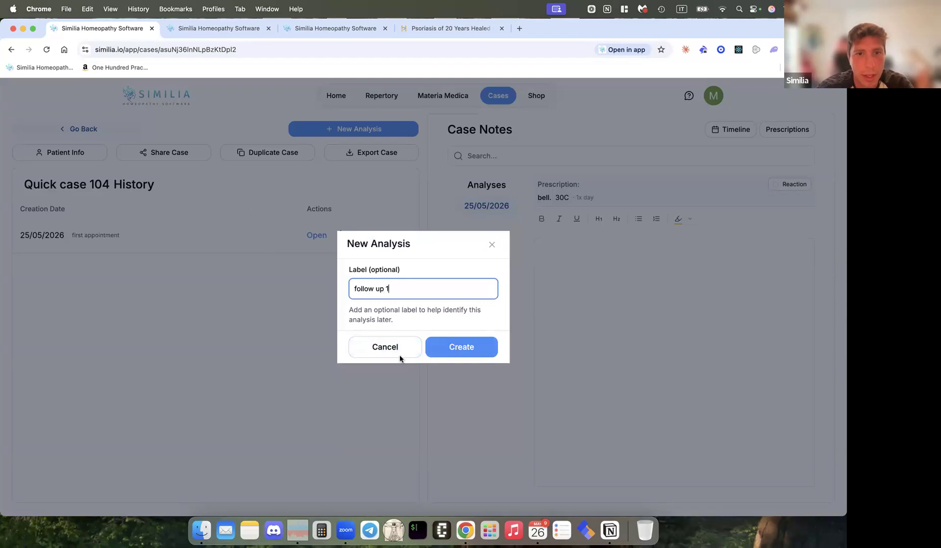
{"action": "left_click", "coordinate": [458, 348]}
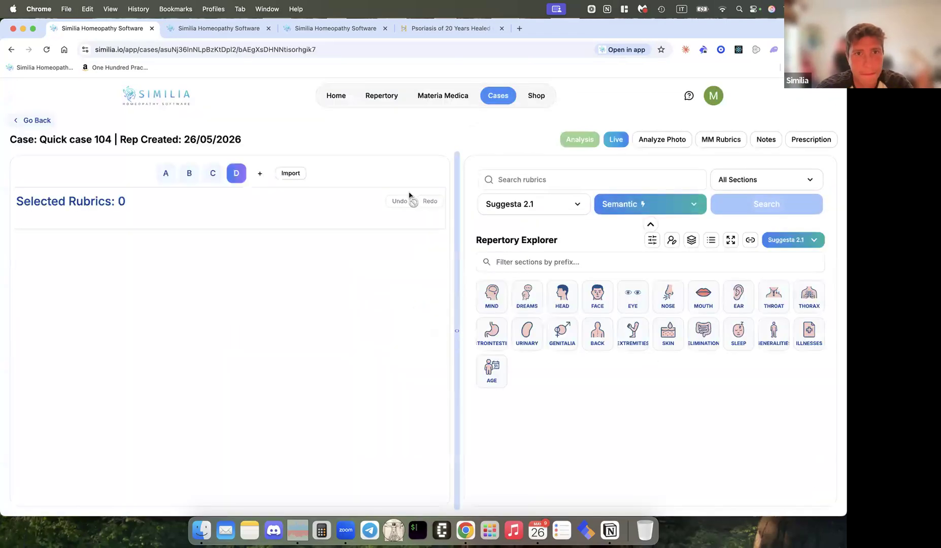
Step: Import the rubrics of sheet A from the "first appointment" analysis of 25/05/2026 into clipboard A of the new analysis
{"action": "left_click", "coordinate": [165, 173]}
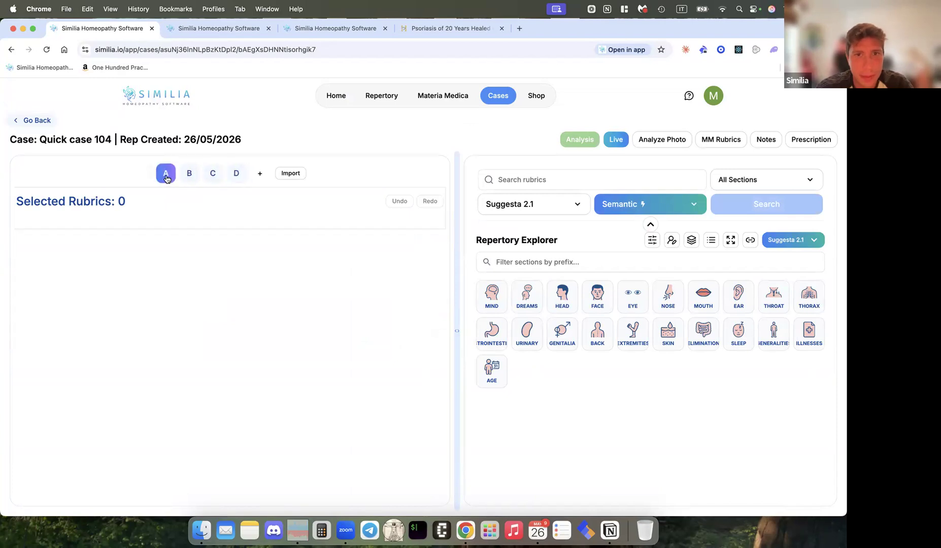
{"action": "left_click", "coordinate": [291, 174]}
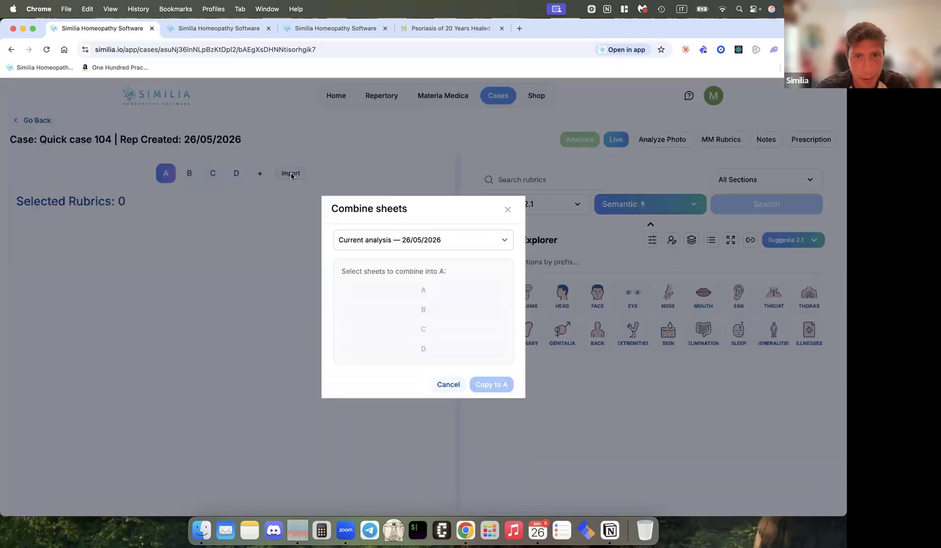
{"action": "left_click", "coordinate": [393, 240]}
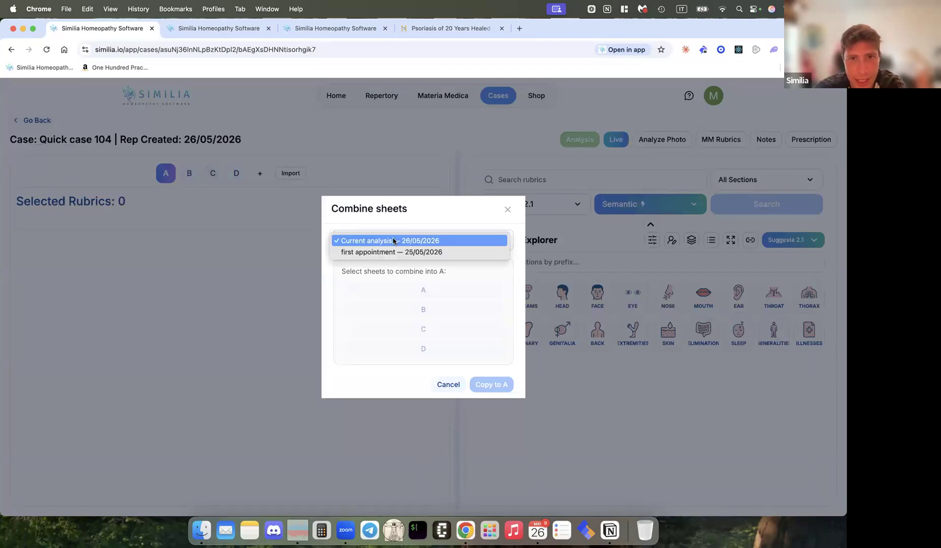
{"action": "left_click", "coordinate": [359, 253]}
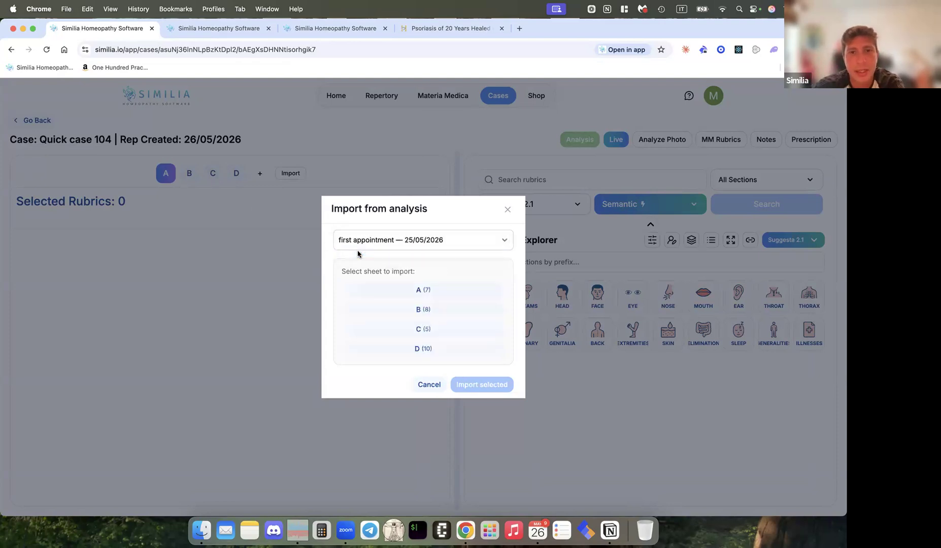
{"action": "left_click", "coordinate": [378, 293]}
{"action": "left_click", "coordinate": [385, 310]}
{"action": "left_click", "coordinate": [392, 290]}
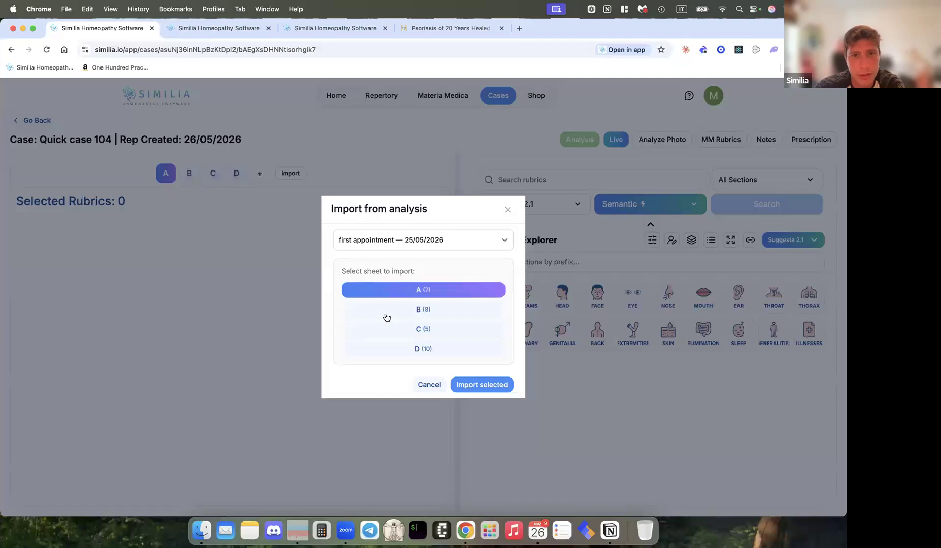
{"action": "left_click", "coordinate": [386, 348]}
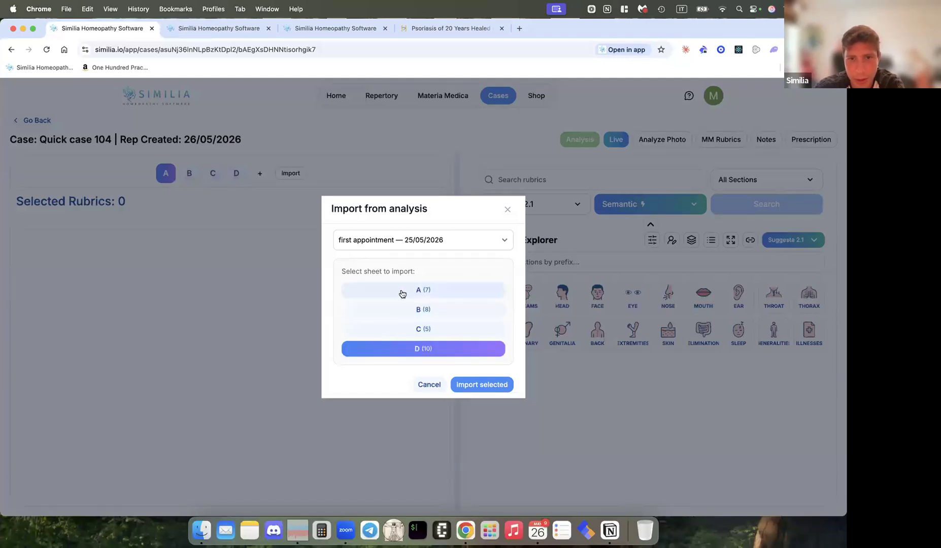
{"action": "left_click", "coordinate": [401, 294]}
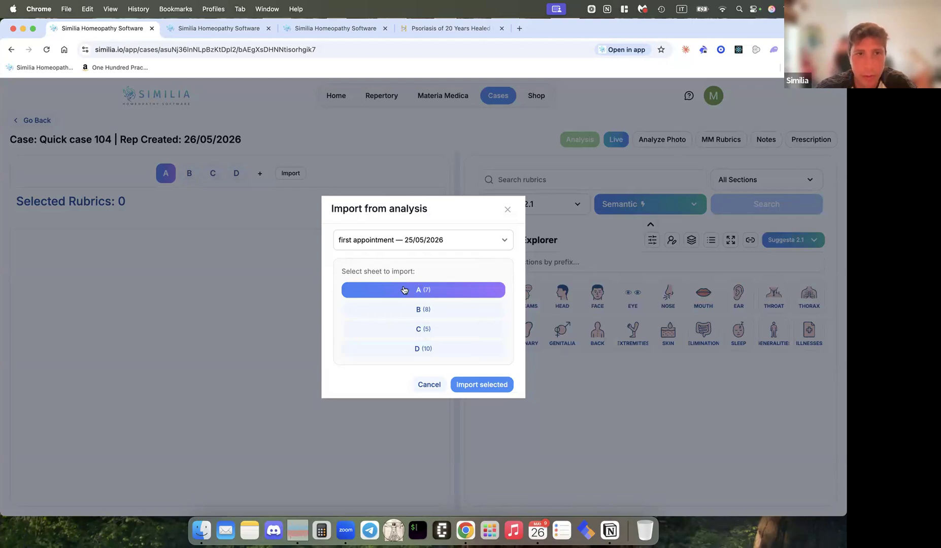
{"action": "left_click", "coordinate": [479, 385]}
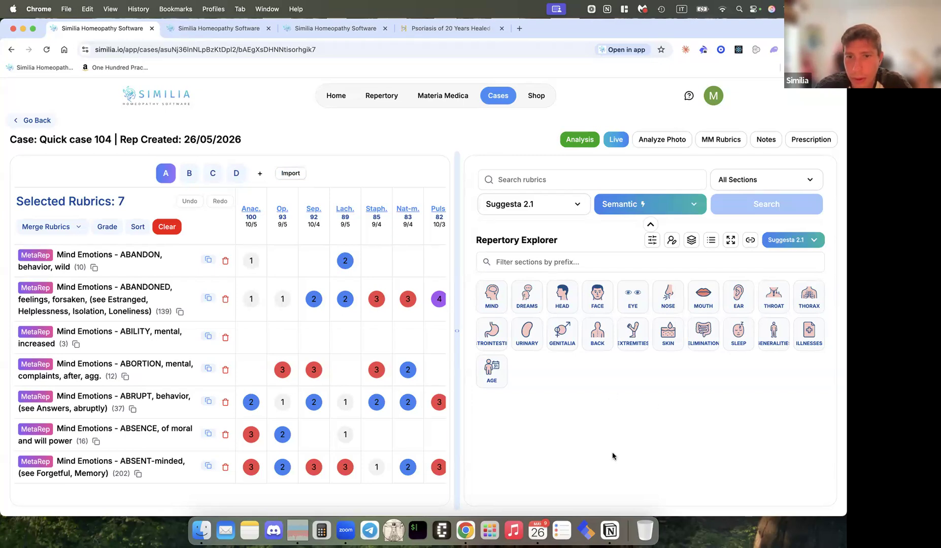
Step: Switch to Quick case 105, widen the clipboard and its rubric column, and review the merged rubrics on sheet A
{"action": "left_click", "coordinate": [208, 31]}
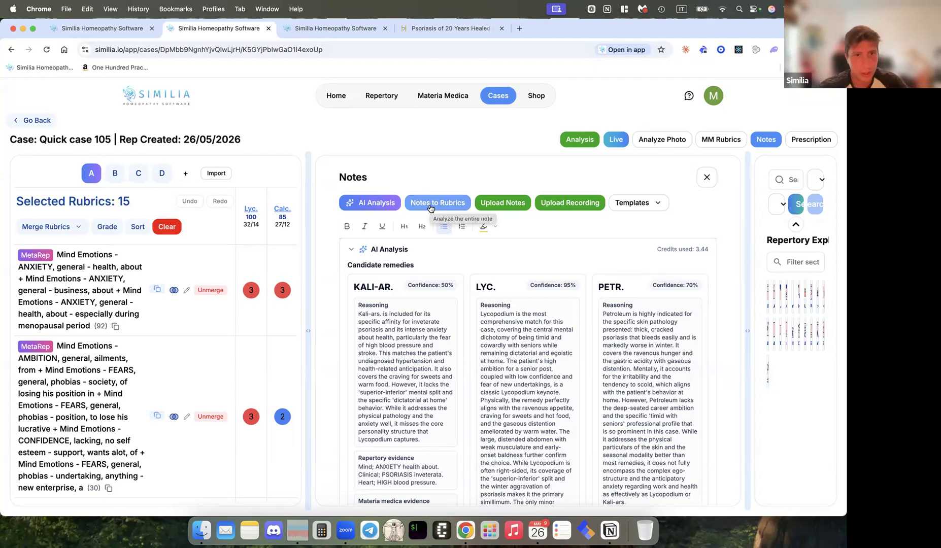
{"action": "left_click_drag", "start_coordinate": [137, 203], "coordinate": [182, 204]}
{"action": "left_click", "coordinate": [15, 200]}
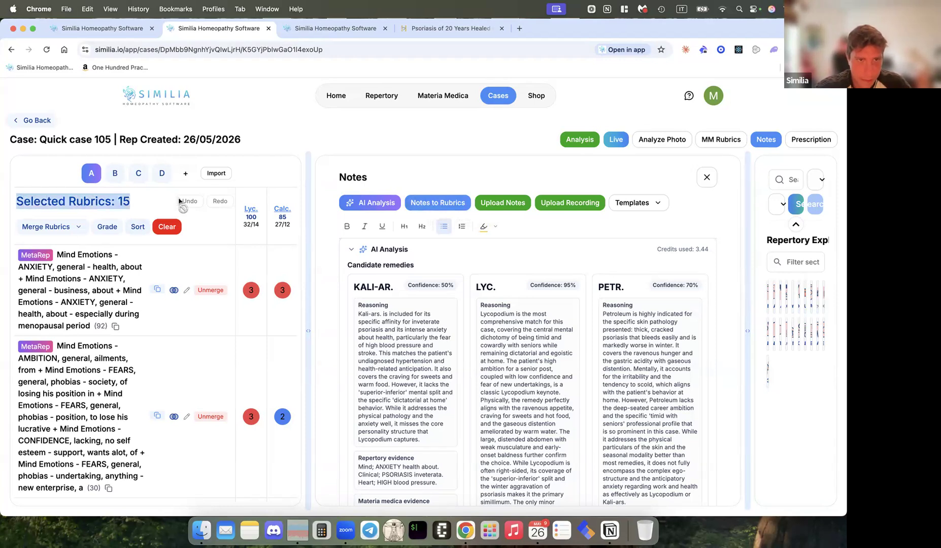
{"action": "left_click", "coordinate": [142, 203]}
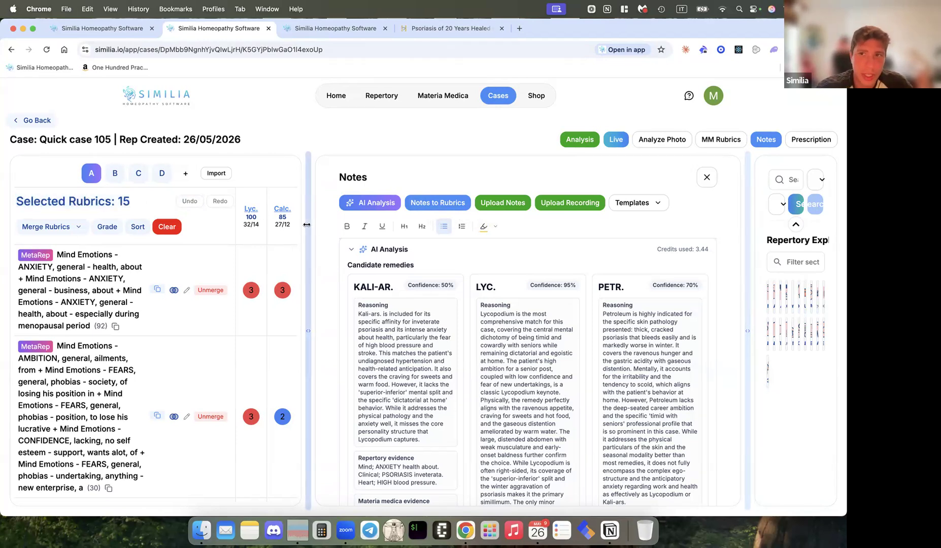
{"action": "left_click_drag", "start_coordinate": [431, 227], "coordinate": [511, 228]}
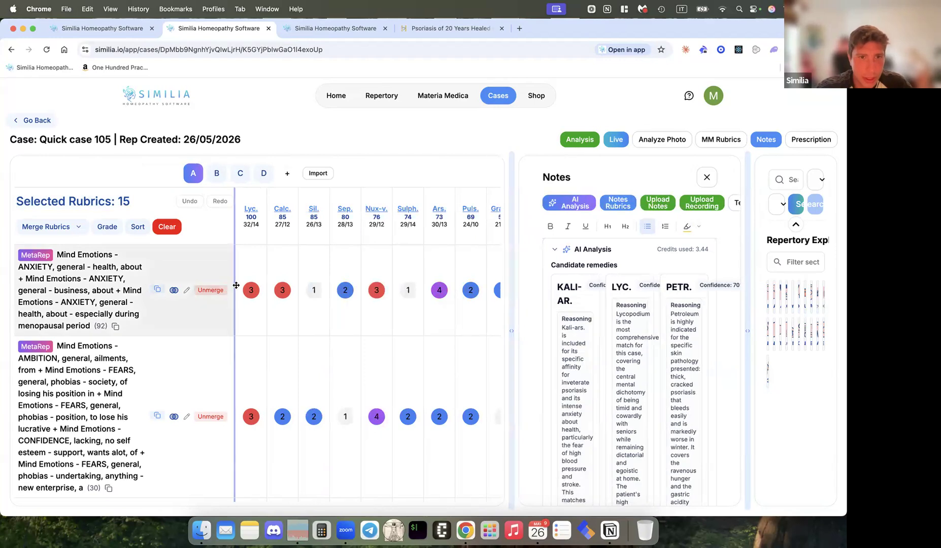
{"action": "left_click_drag", "start_coordinate": [233, 286], "coordinate": [400, 286]}
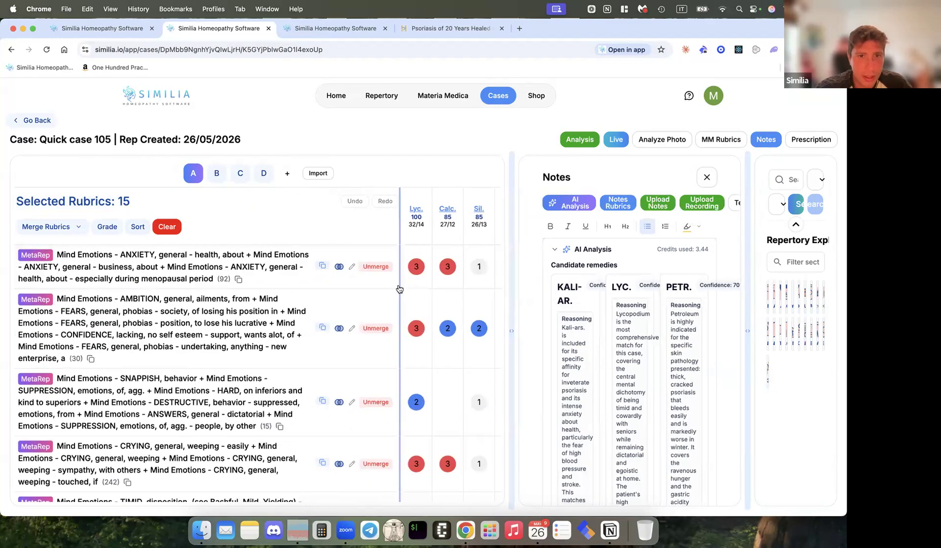
{"action": "scroll", "coordinate": [264, 343], "scroll_direction": "down", "scroll_amount": 2}
{"action": "scroll", "coordinate": [263, 343], "scroll_direction": "down", "scroll_amount": 15}
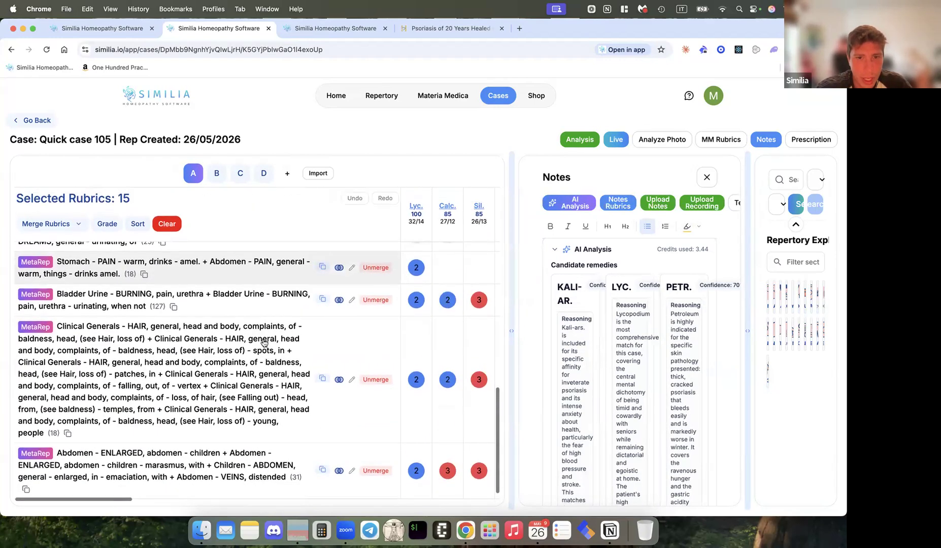
{"action": "scroll", "coordinate": [332, 392], "scroll_direction": "up", "scroll_amount": 15}
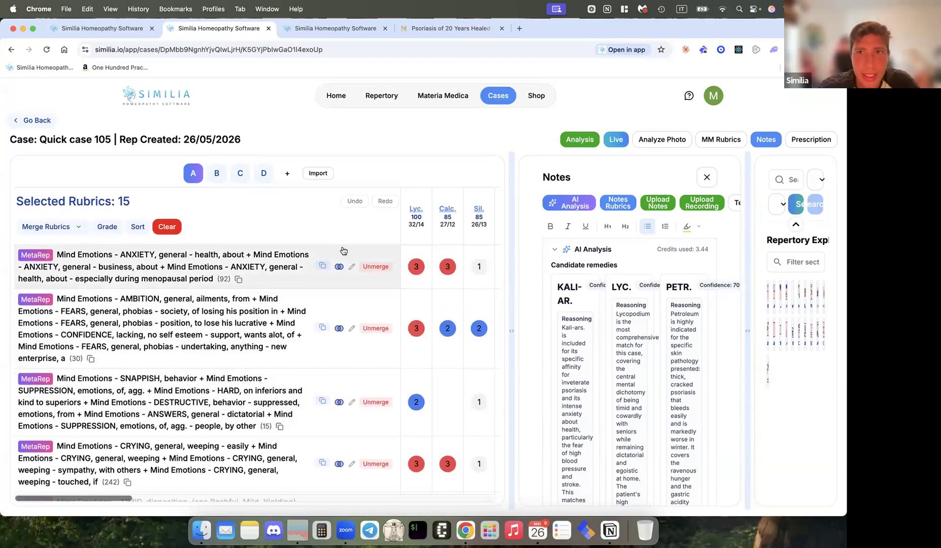
Step: On clipboard B, examine the AI Analysis book sets and the option to auto-merge rubrics from the same symptom, without running an analysis
{"action": "left_click", "coordinate": [218, 174]}
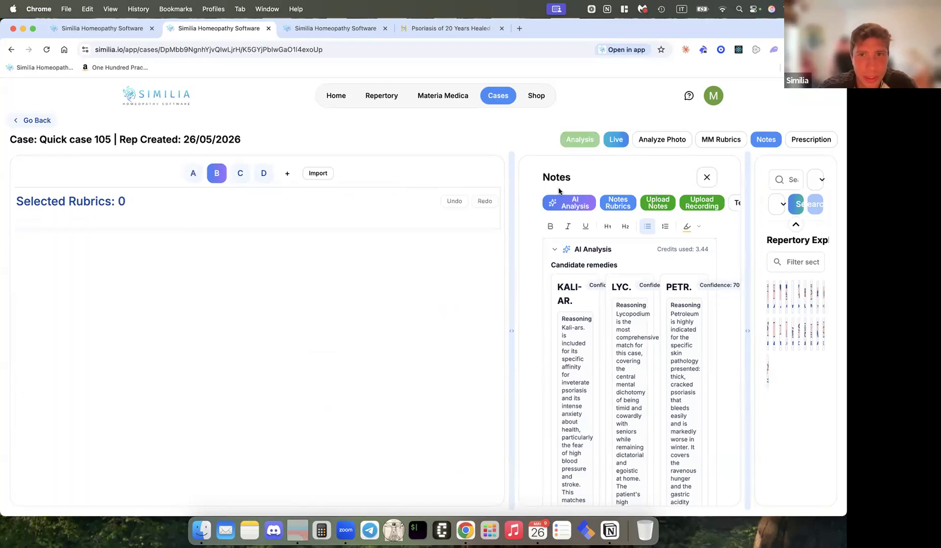
{"action": "left_click", "coordinate": [566, 203]}
{"action": "scroll", "coordinate": [355, 406], "scroll_direction": "down", "scroll_amount": 3}
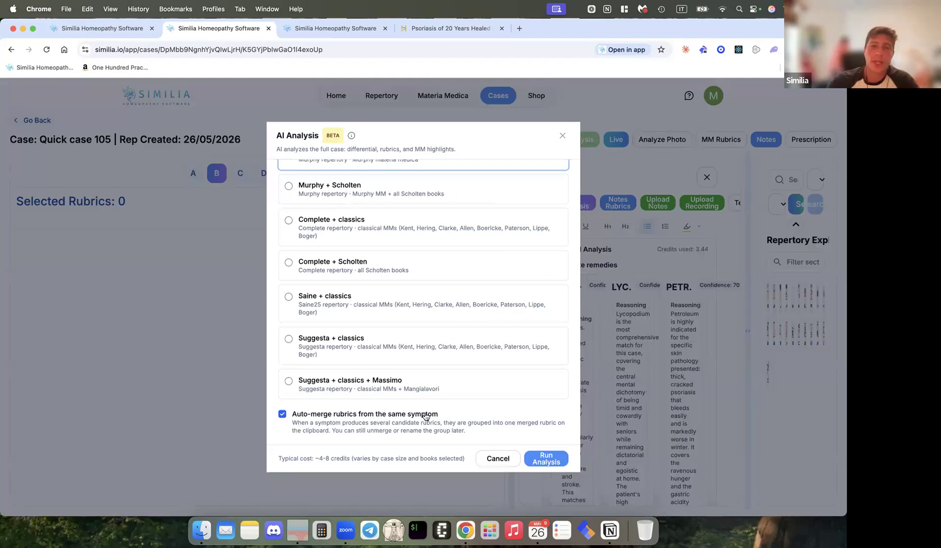
{"action": "left_click", "coordinate": [371, 422]}
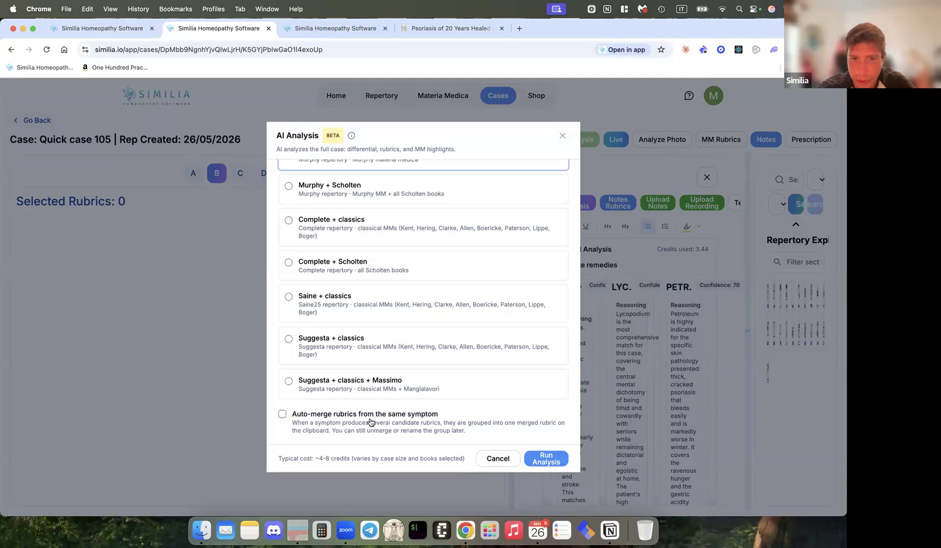
{"action": "left_click", "coordinate": [371, 422]}
{"action": "left_click", "coordinate": [496, 458]}
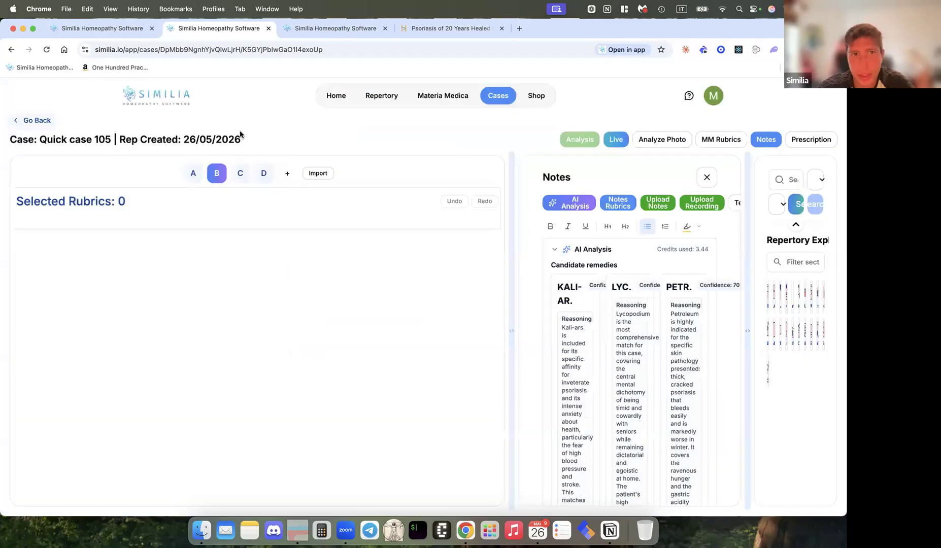
Step: Unmerge the ANXIETY, AMBITION, SNAPPISH and CRYING merged rubrics on clipboard A
{"action": "left_click", "coordinate": [192, 172]}
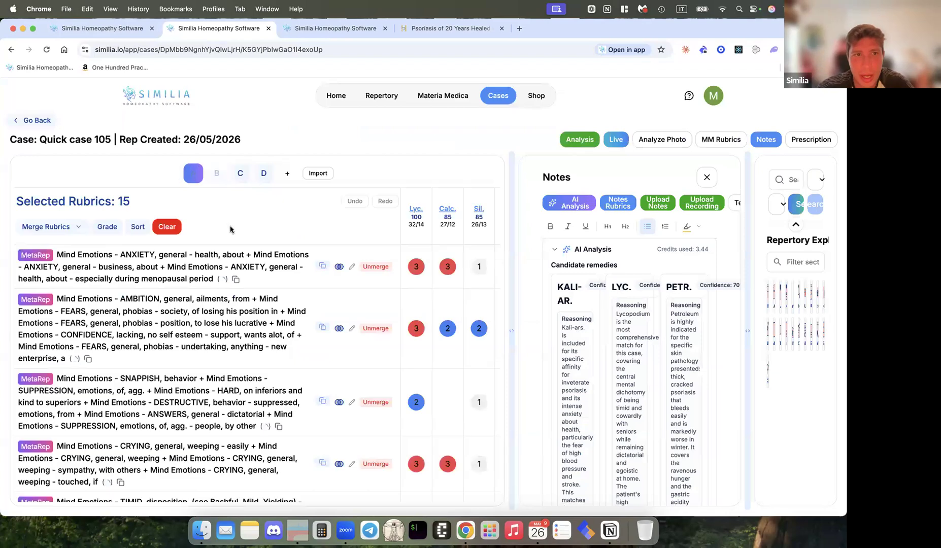
{"action": "left_click", "coordinate": [376, 267]}
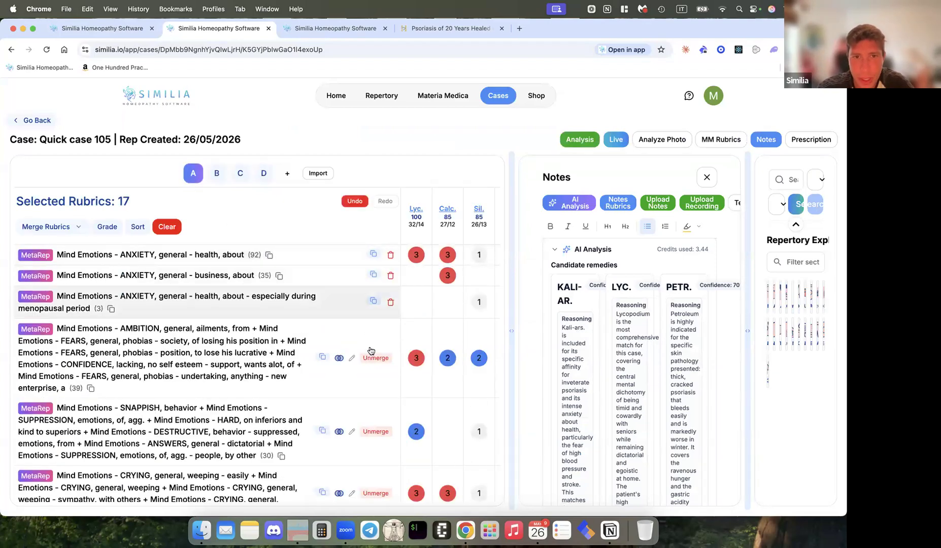
{"action": "left_click", "coordinate": [372, 359]}
{"action": "scroll", "coordinate": [373, 406], "scroll_direction": "down", "scroll_amount": 2}
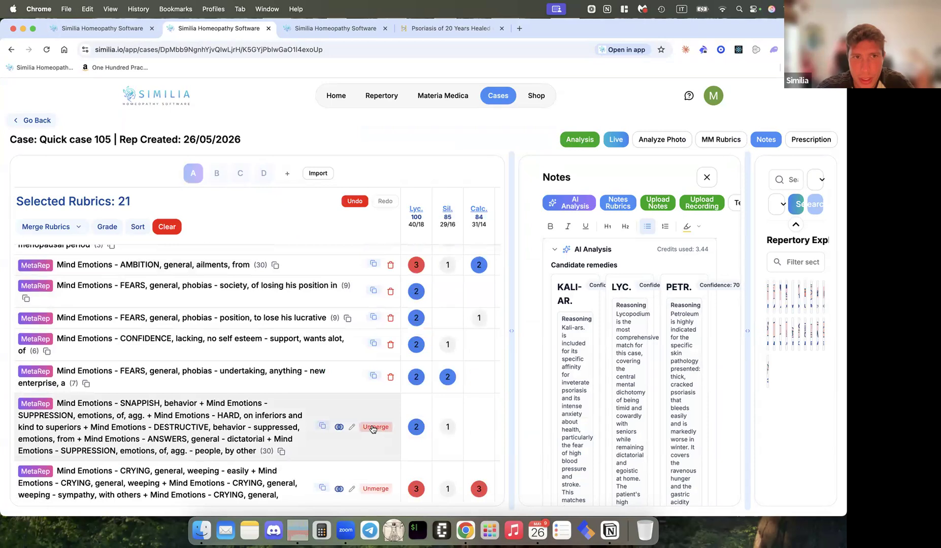
{"action": "left_click", "coordinate": [373, 430]}
{"action": "scroll", "coordinate": [376, 336], "scroll_direction": "down", "scroll_amount": 3}
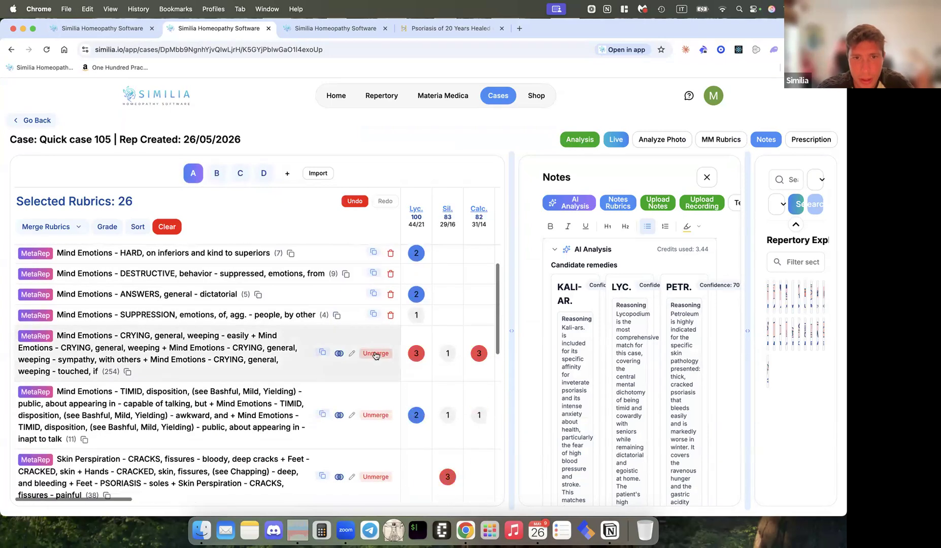
{"action": "left_click", "coordinate": [374, 351]}
{"action": "scroll", "coordinate": [378, 430], "scroll_direction": "down", "scroll_amount": 4}
{"action": "scroll", "coordinate": [375, 386], "scroll_direction": "down", "scroll_amount": 3}
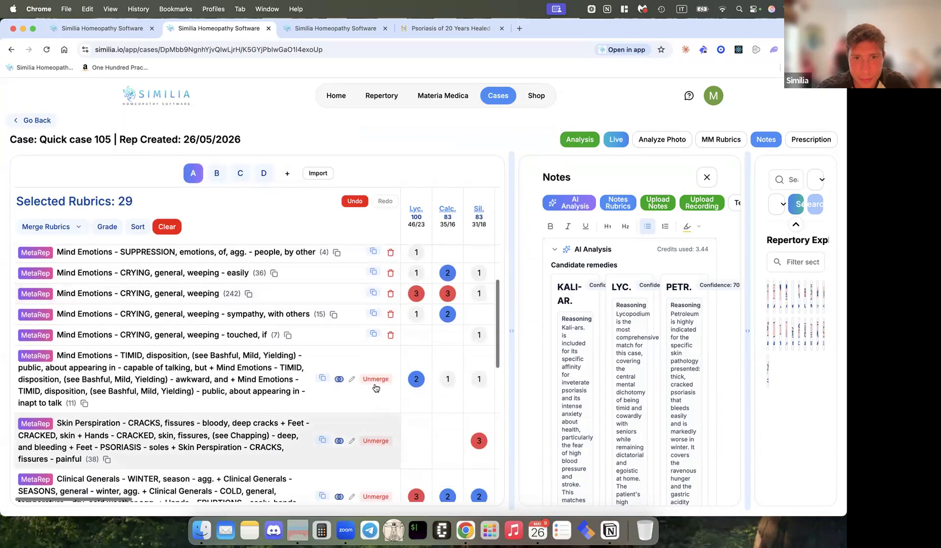
Step: Undo the four rubric unmerges on clipboard A
{"action": "left_click", "coordinate": [355, 202]}
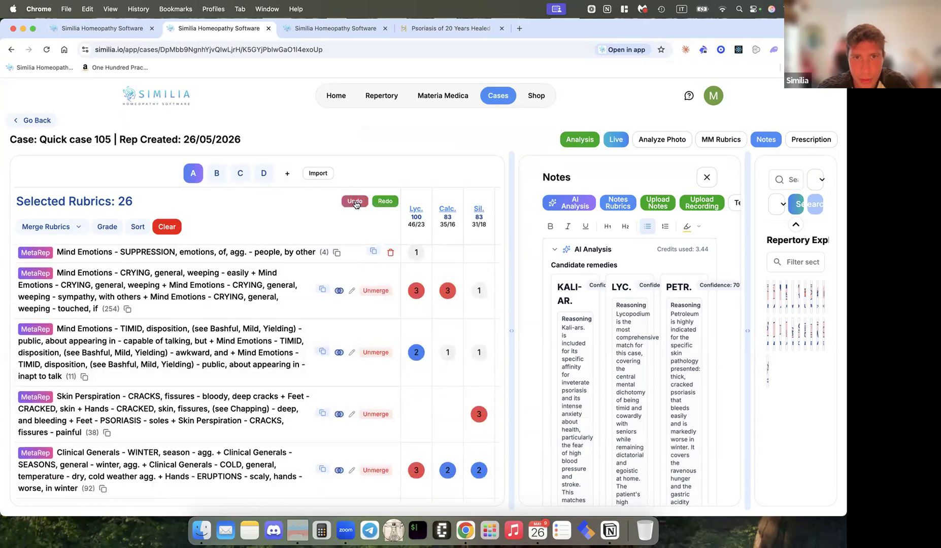
{"action": "left_click", "coordinate": [356, 202]}
{"action": "left_click", "coordinate": [355, 202]}
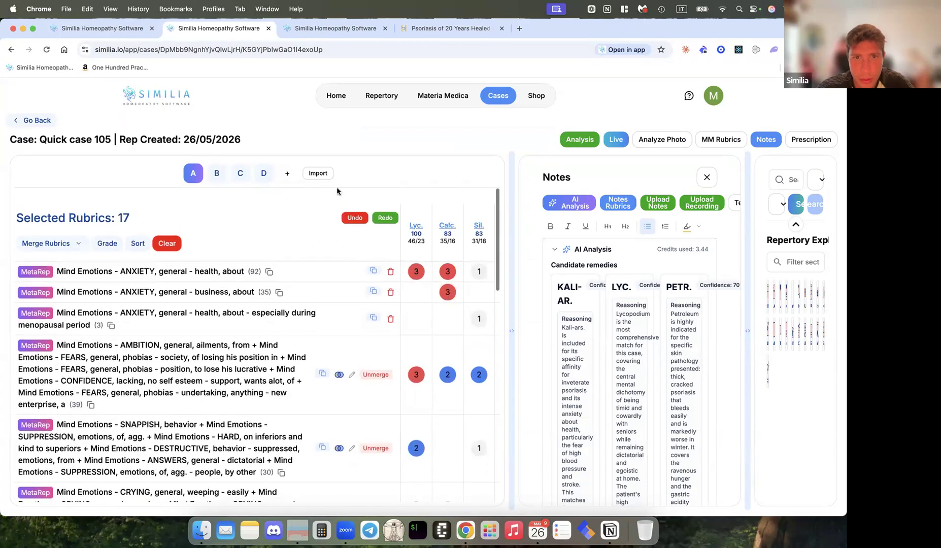
{"action": "left_click", "coordinate": [354, 202]}
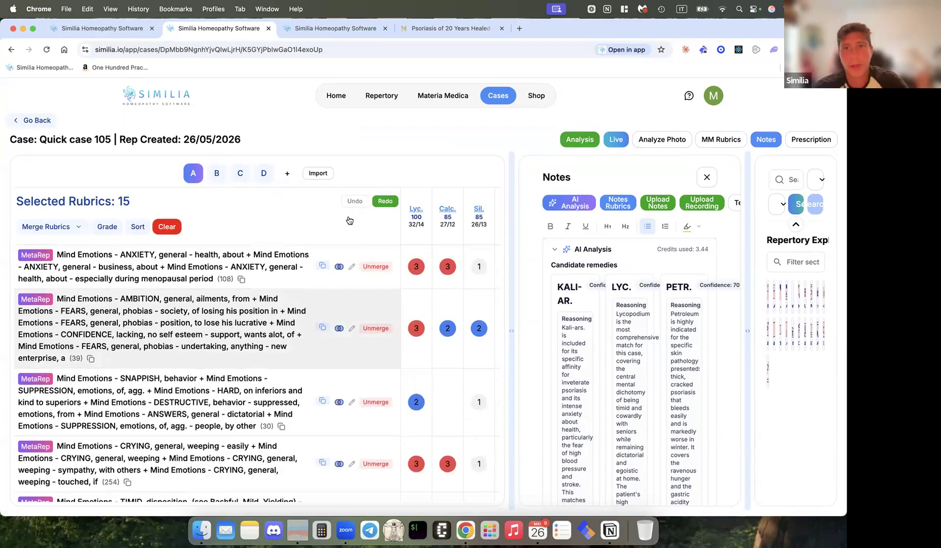
Step: Narrow the clipboard to enlarge the Notes area and collapse the AI Analysis results to read the psoriasis case notes
{"action": "left_click_drag", "start_coordinate": [400, 224], "coordinate": [309, 223]}
{"action": "left_click", "coordinate": [399, 218]}
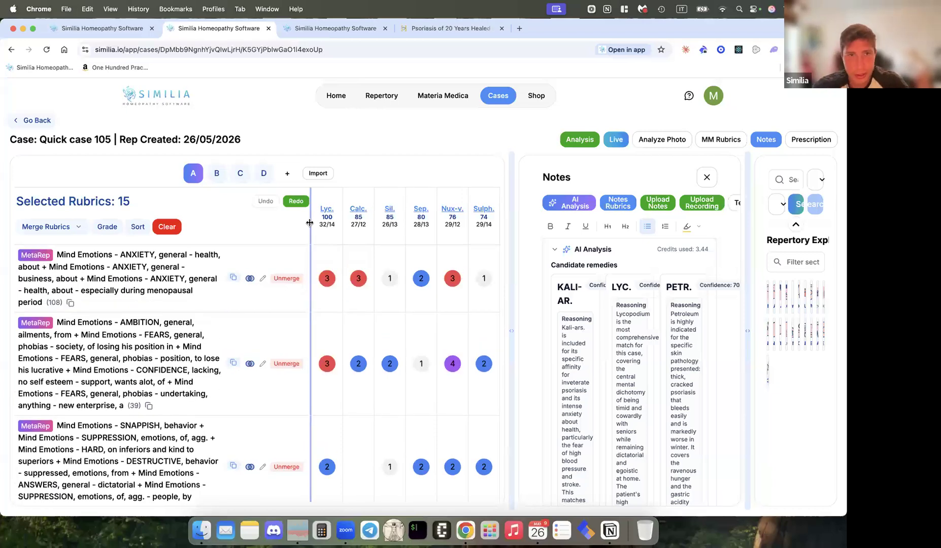
{"action": "scroll", "coordinate": [172, 323], "scroll_direction": "down", "scroll_amount": 5}
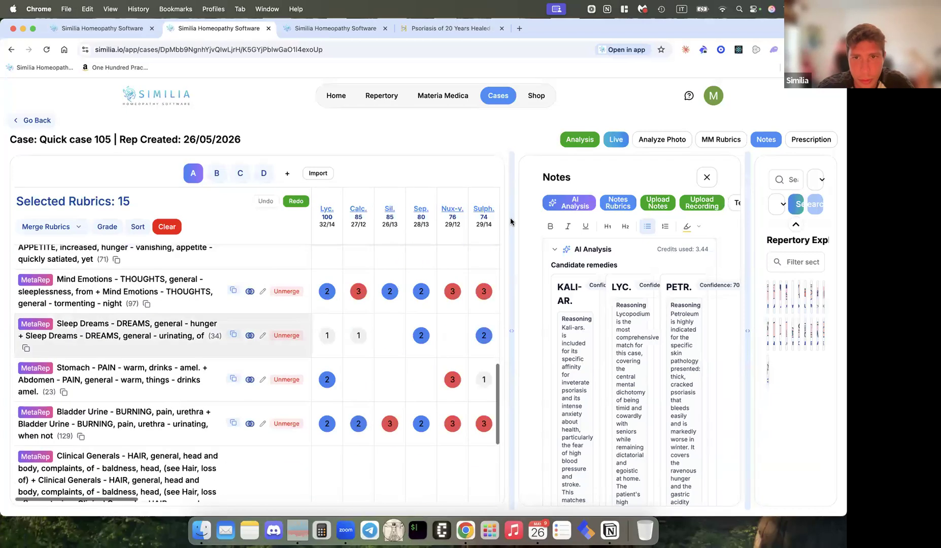
{"action": "left_click_drag", "start_coordinate": [511, 221], "coordinate": [235, 247]}
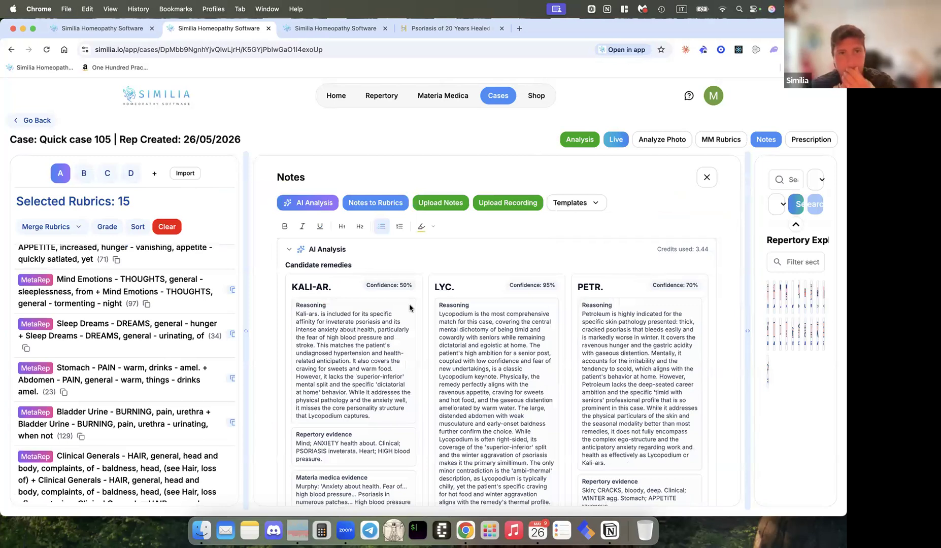
{"action": "left_click", "coordinate": [288, 252]}
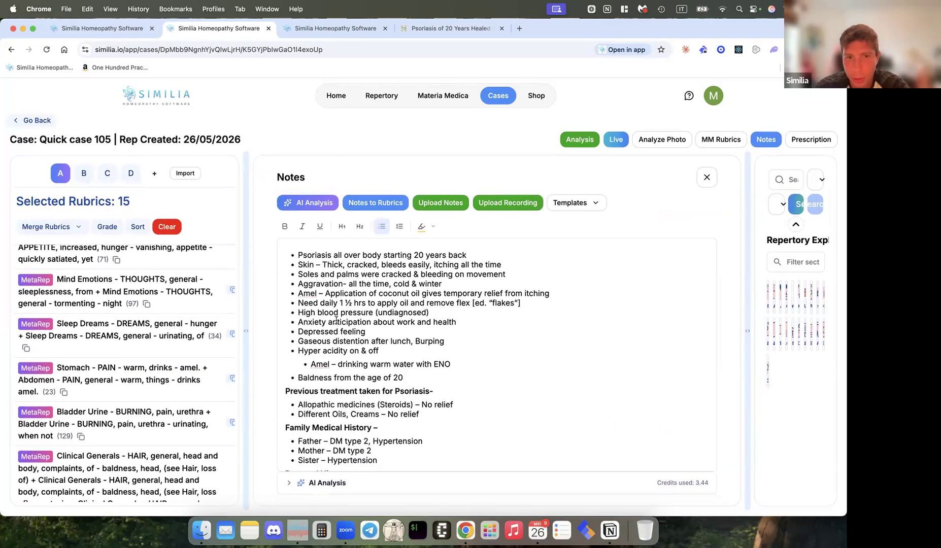
{"action": "left_click", "coordinate": [414, 332]}
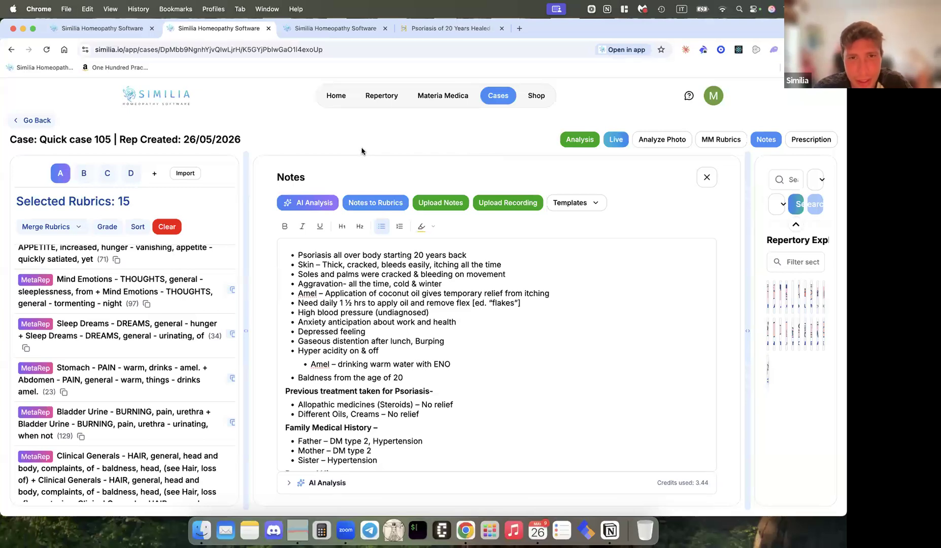
Step: Check the mode and repertory options offered for converting the notes to rubrics, without running the analysis
{"action": "left_click", "coordinate": [362, 204]}
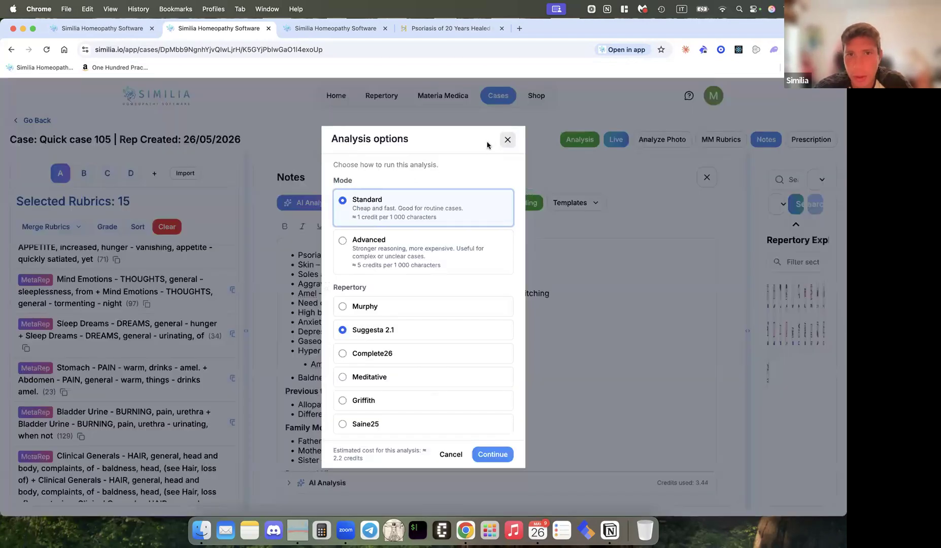
{"action": "left_click", "coordinate": [507, 140]}
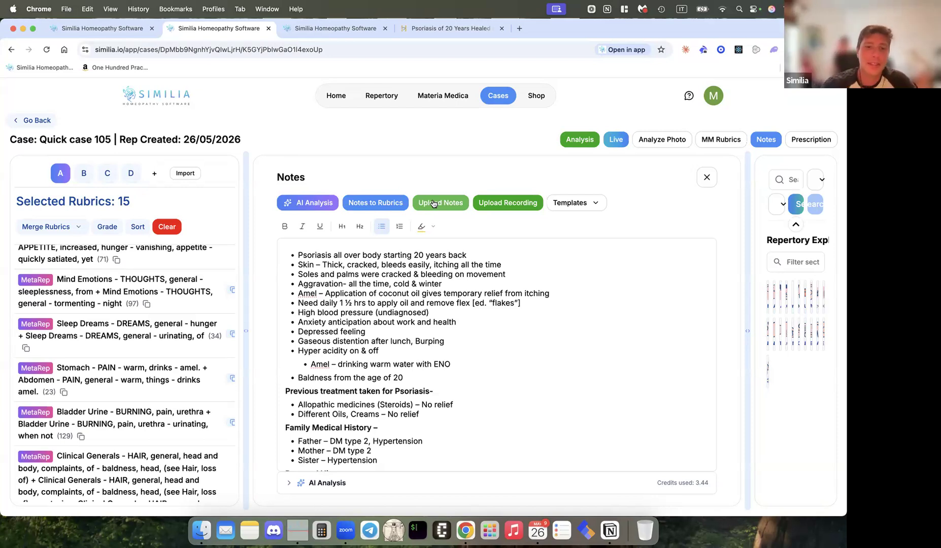
Step: Reopen the case notes with the AI Analysis results expanded and narrow the clipboard to widen the notes area
{"action": "left_click", "coordinate": [289, 482]}
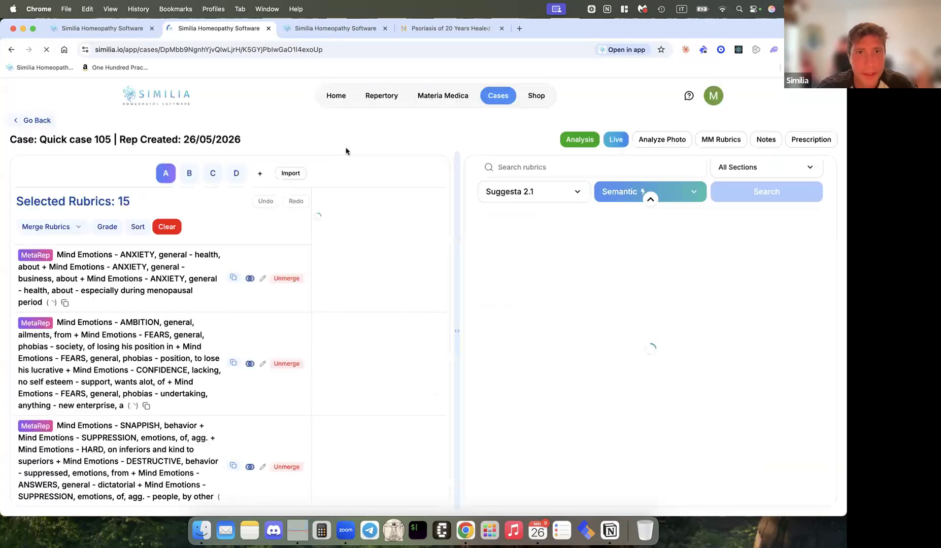
{"action": "left_click", "coordinate": [766, 140]}
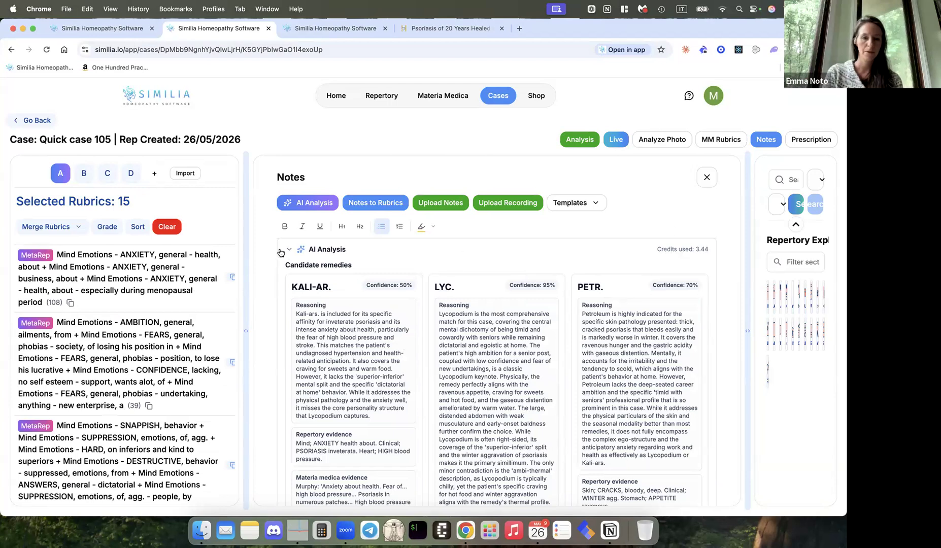
{"action": "left_click_drag", "start_coordinate": [246, 241], "coordinate": [134, 249]}
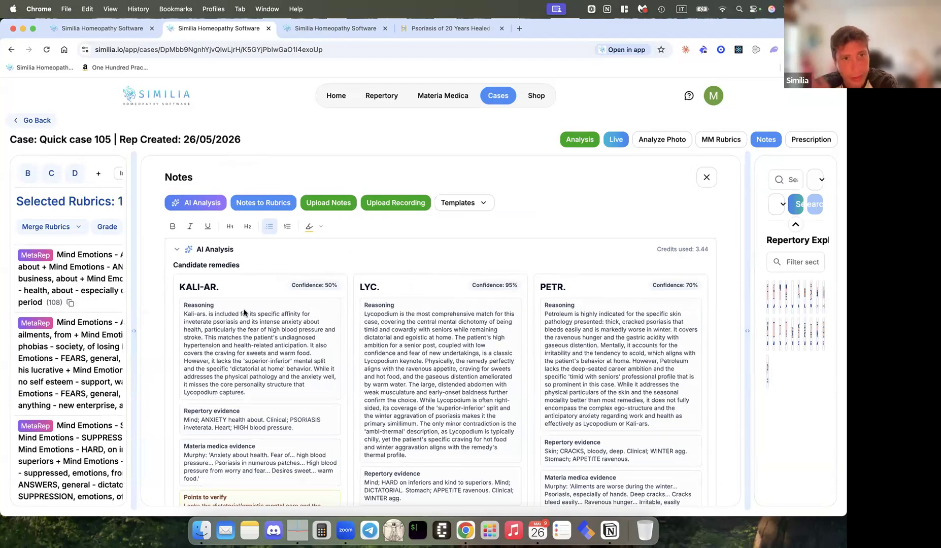
{"action": "left_click_drag", "start_coordinate": [133, 281], "coordinate": [160, 281]}
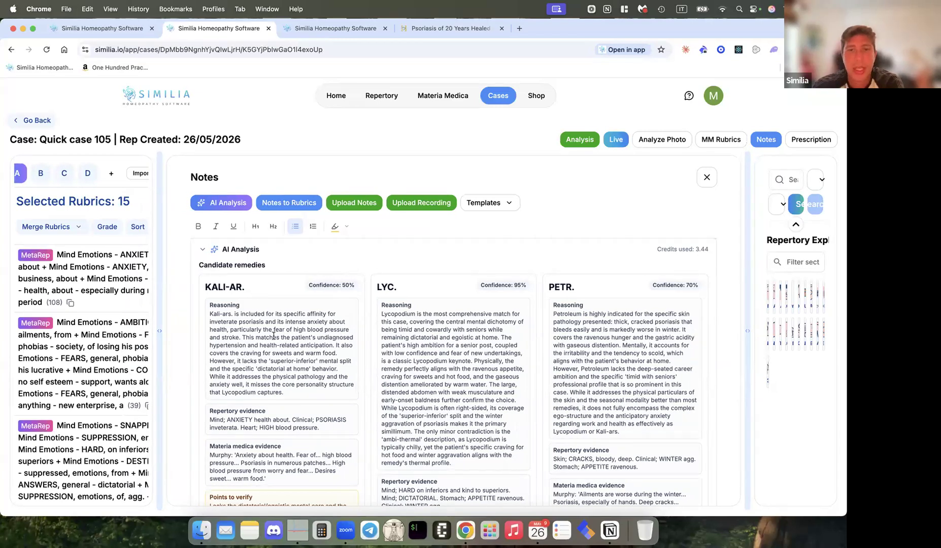
Step: Compare the candidate remedy cards in the AI Analysis, looking at each one's confidence rating, reasoning, evidence and points to verify
{"action": "scroll", "coordinate": [273, 336], "scroll_direction": "down", "scroll_amount": 1}
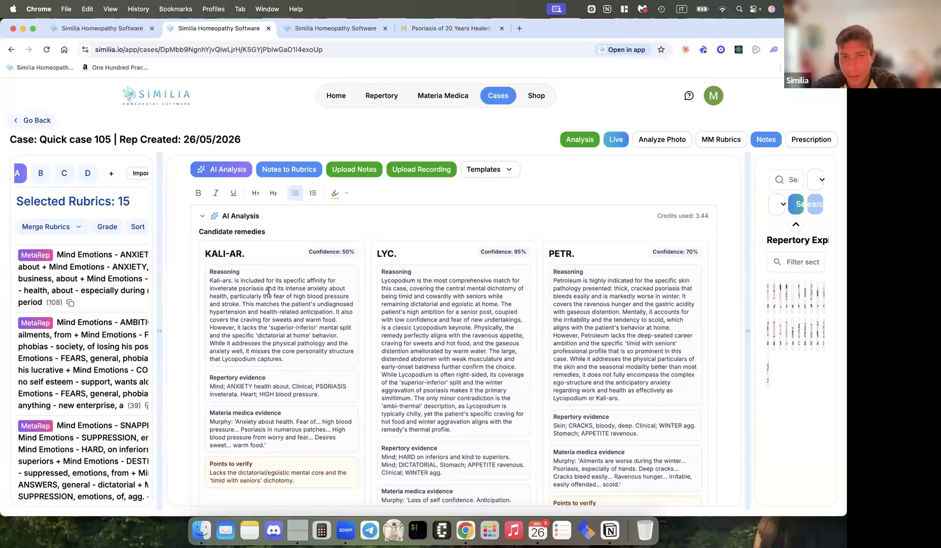
{"action": "scroll", "coordinate": [269, 289], "scroll_direction": "down", "scroll_amount": 5}
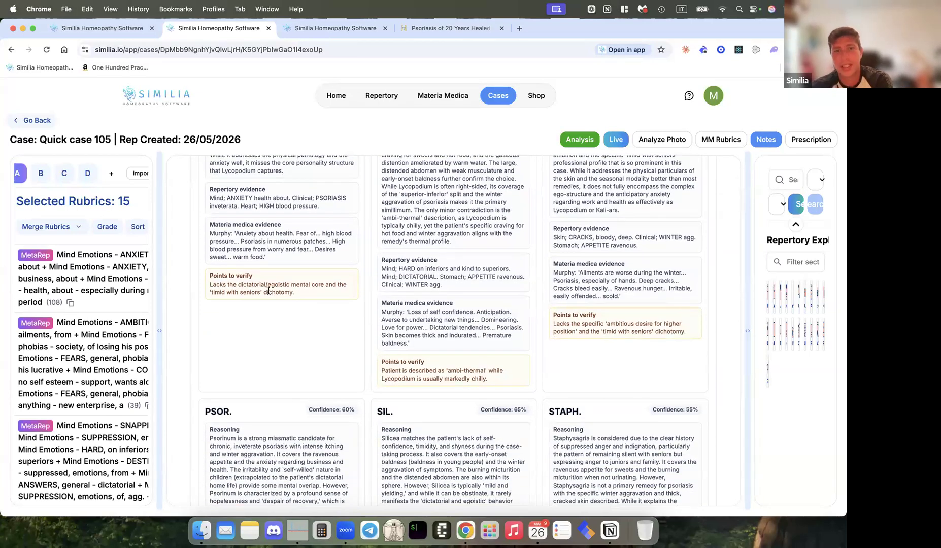
{"action": "scroll", "coordinate": [268, 290], "scroll_direction": "up", "scroll_amount": 2}
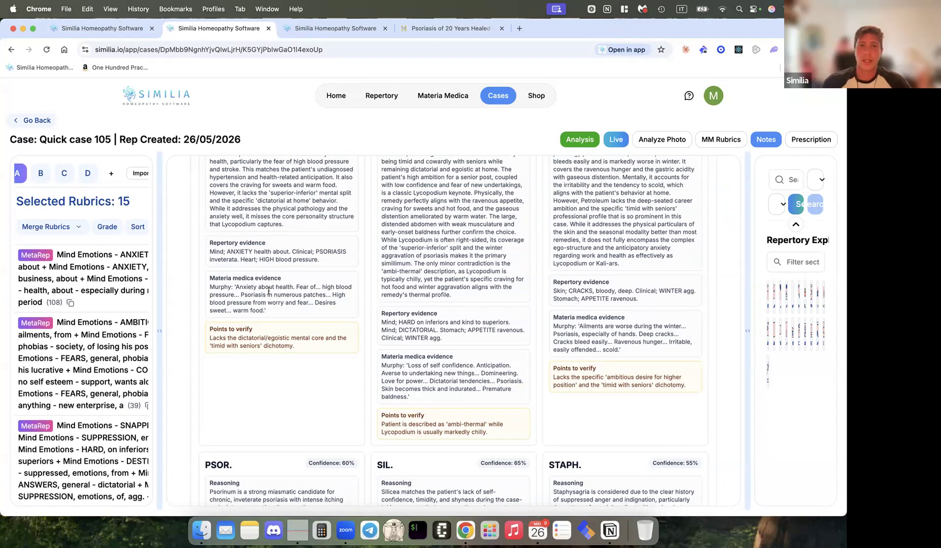
{"action": "scroll", "coordinate": [268, 290], "scroll_direction": "up", "scroll_amount": 5}
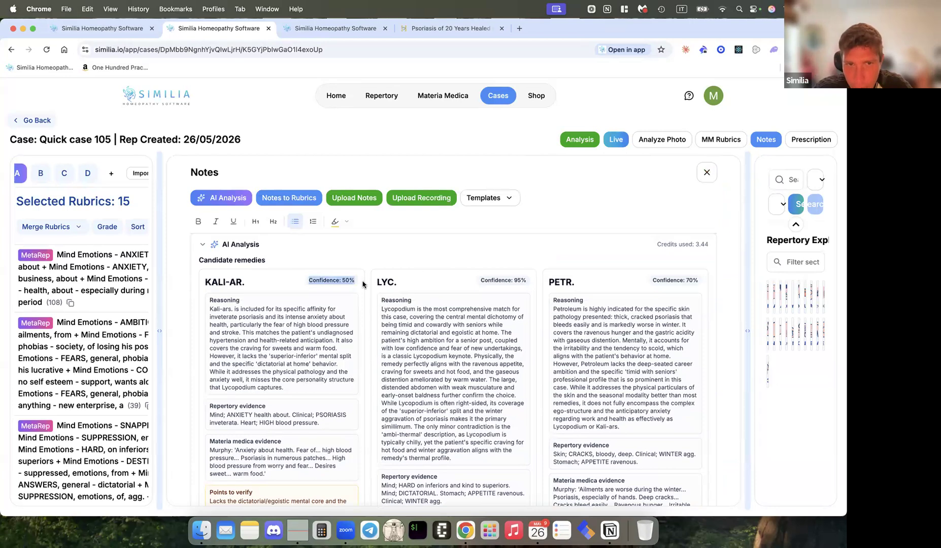
{"action": "left_click", "coordinate": [328, 282]}
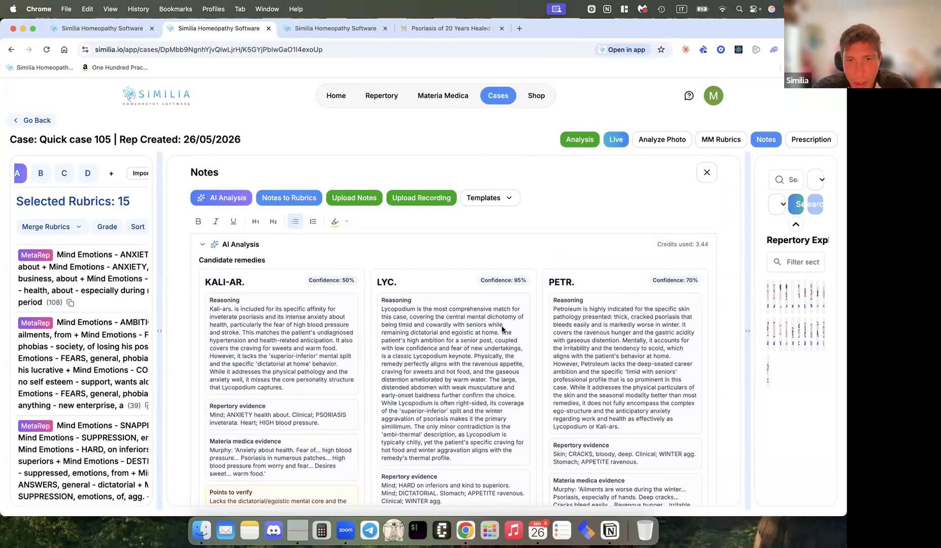
{"action": "scroll", "coordinate": [502, 329], "scroll_direction": "down", "scroll_amount": 2}
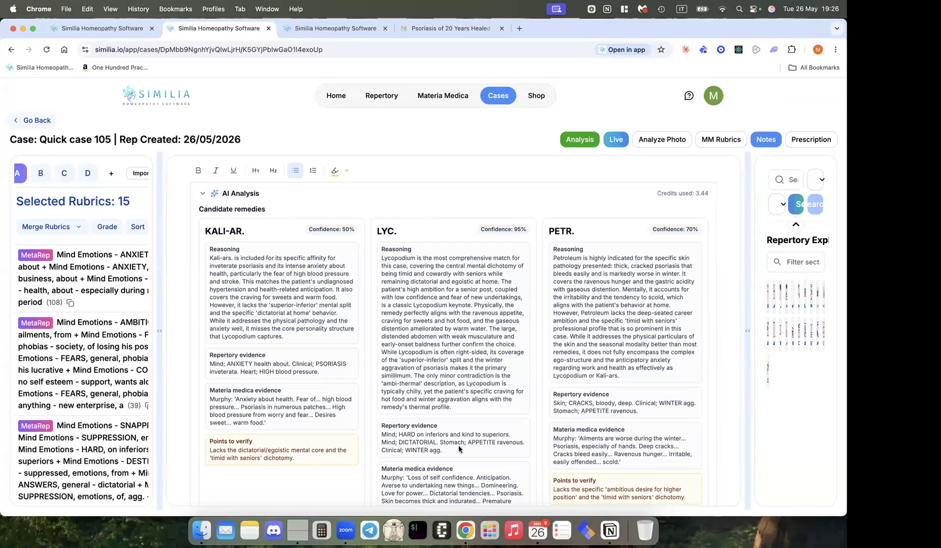
{"action": "left_click_drag", "start_coordinate": [457, 448], "coordinate": [428, 458]}
{"action": "scroll", "coordinate": [385, 458], "scroll_direction": "down", "scroll_amount": 2}
{"action": "left_click", "coordinate": [428, 458]}
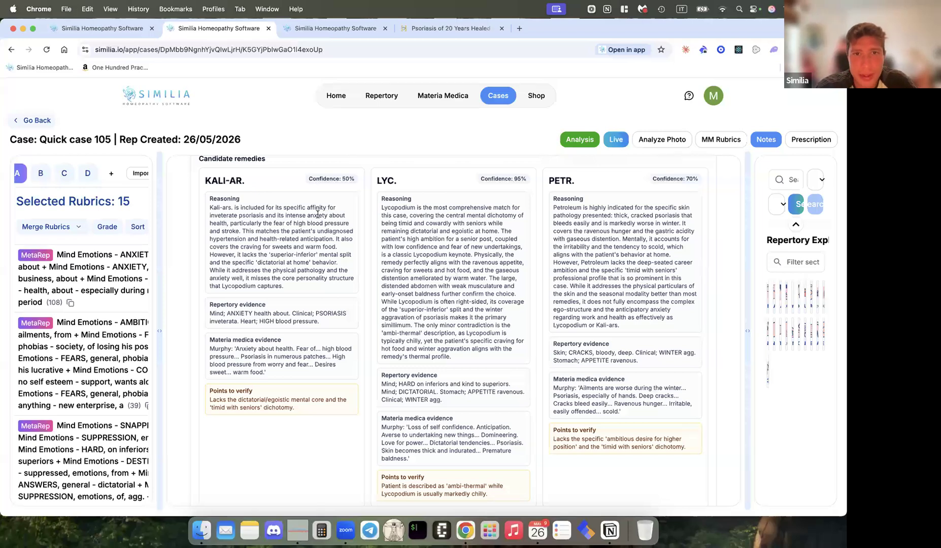
{"action": "scroll", "coordinate": [475, 227], "scroll_direction": "down", "scroll_amount": 4}
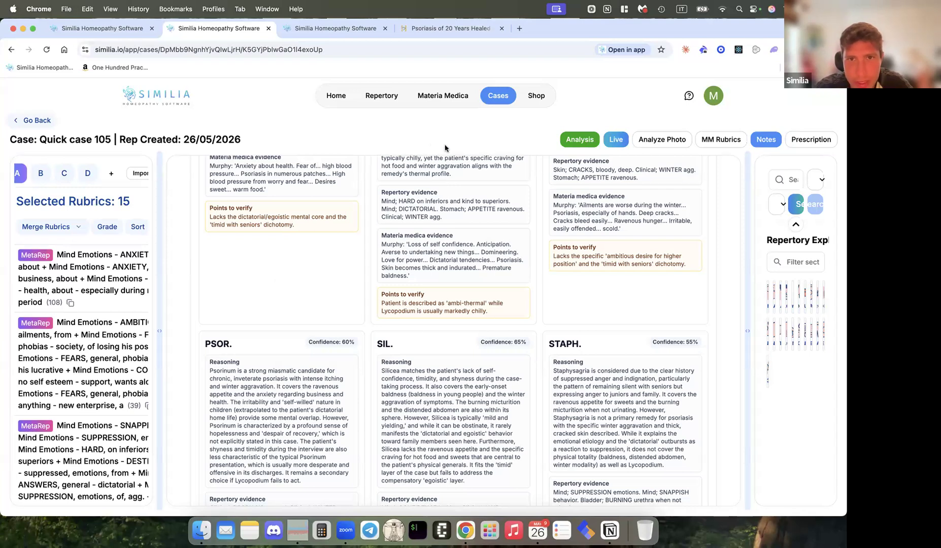
{"action": "scroll", "coordinate": [461, 301], "scroll_direction": "up", "scroll_amount": 5}
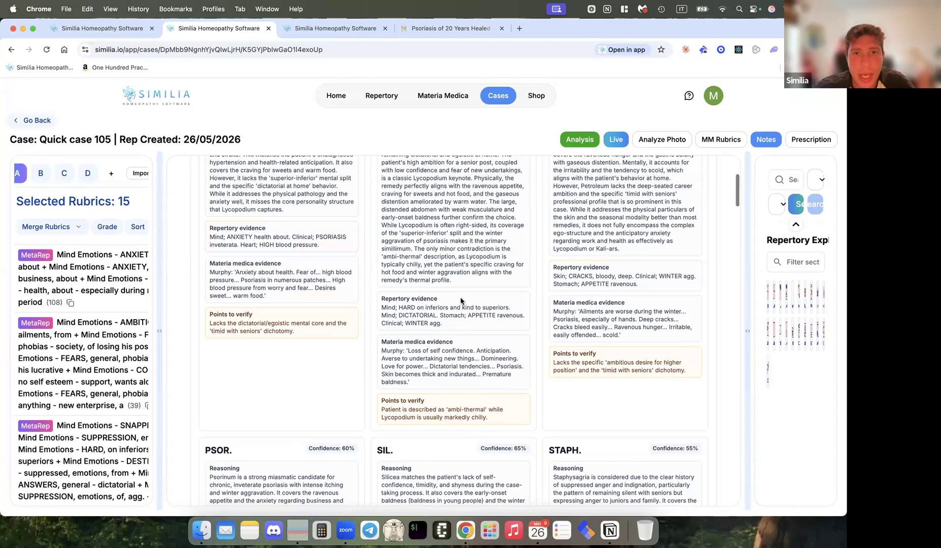
{"action": "scroll", "coordinate": [461, 301], "scroll_direction": "up", "scroll_amount": 4}
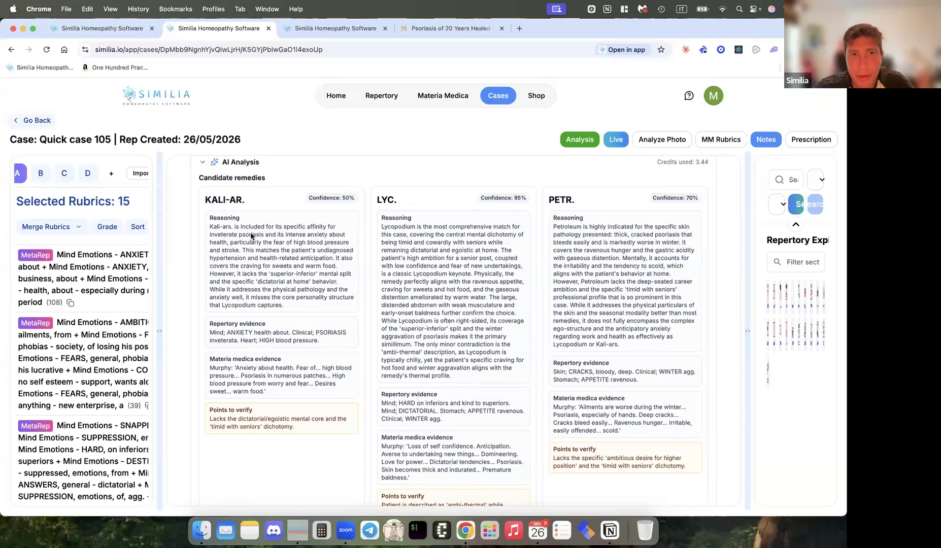
Step: Examine the KALI-AR. card's reasoning, repertory evidence, materia medica evidence and points to verify
{"action": "left_click_drag", "start_coordinate": [211, 224], "coordinate": [312, 305]}
{"action": "mouse_move", "coordinate": [210, 323]}
{"action": "left_mouse_down"}
{"action": "mouse_move", "coordinate": [348, 356]}
{"action": "mouse_move", "coordinate": [335, 347]}
{"action": "left_mouse_up"}
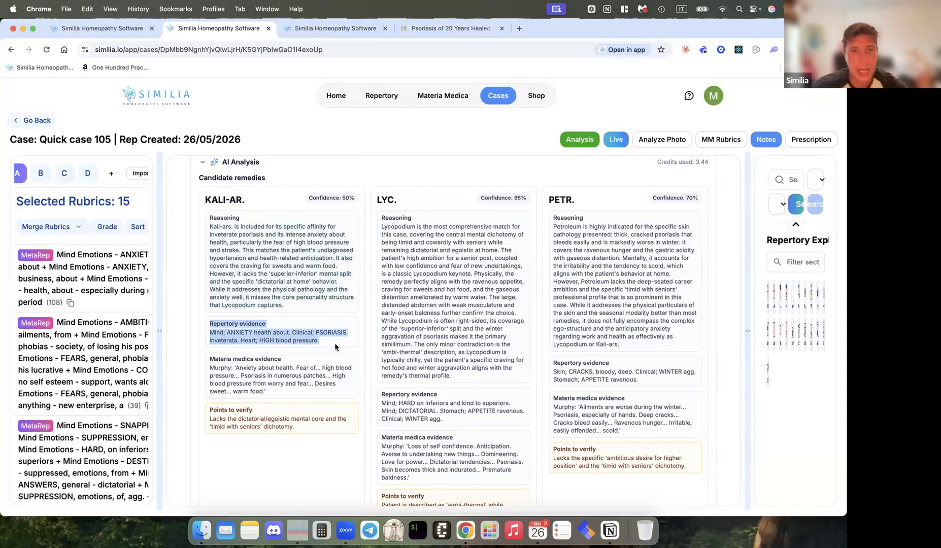
{"action": "left_click", "coordinate": [275, 398]}
{"action": "left_click_drag", "start_coordinate": [274, 398], "coordinate": [209, 359]}
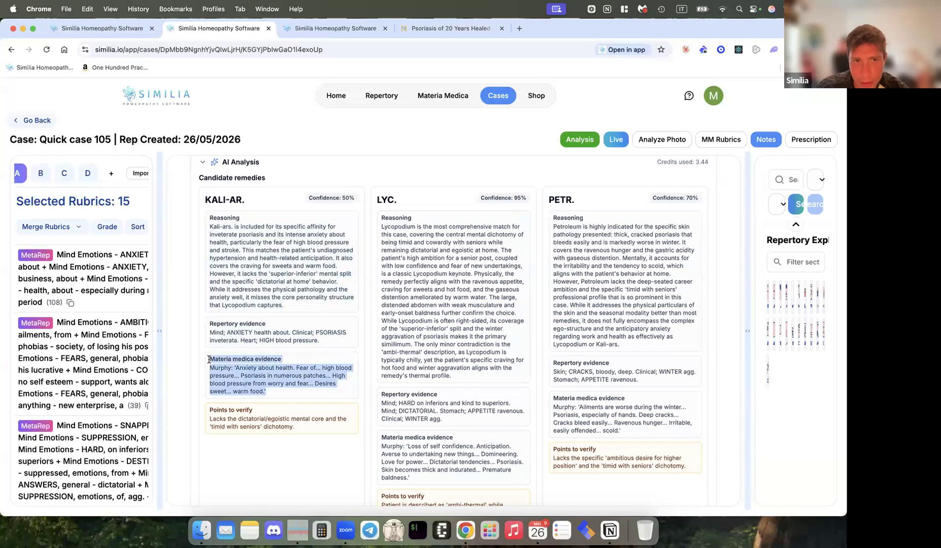
{"action": "left_click", "coordinate": [270, 417]}
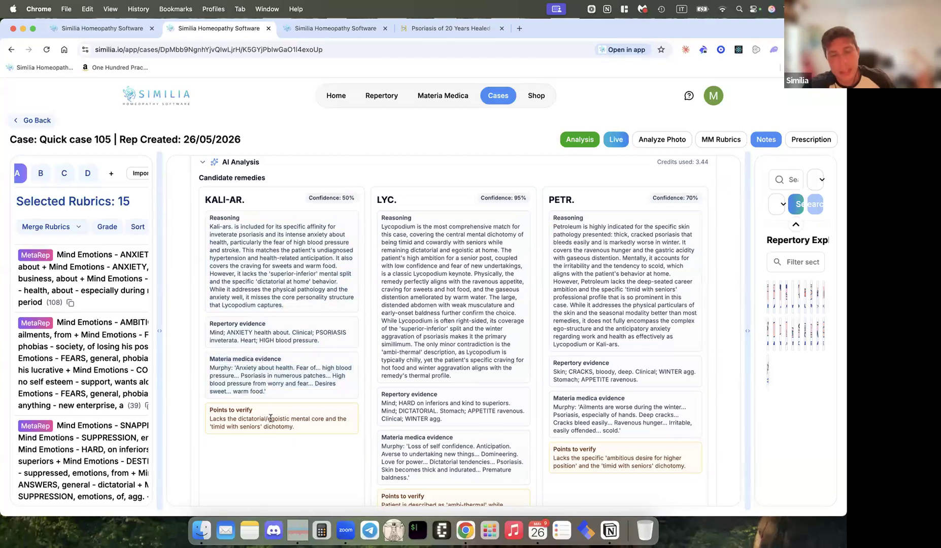
{"action": "left_click_drag", "start_coordinate": [209, 409], "coordinate": [307, 427]}
{"action": "left_click", "coordinate": [307, 427]}
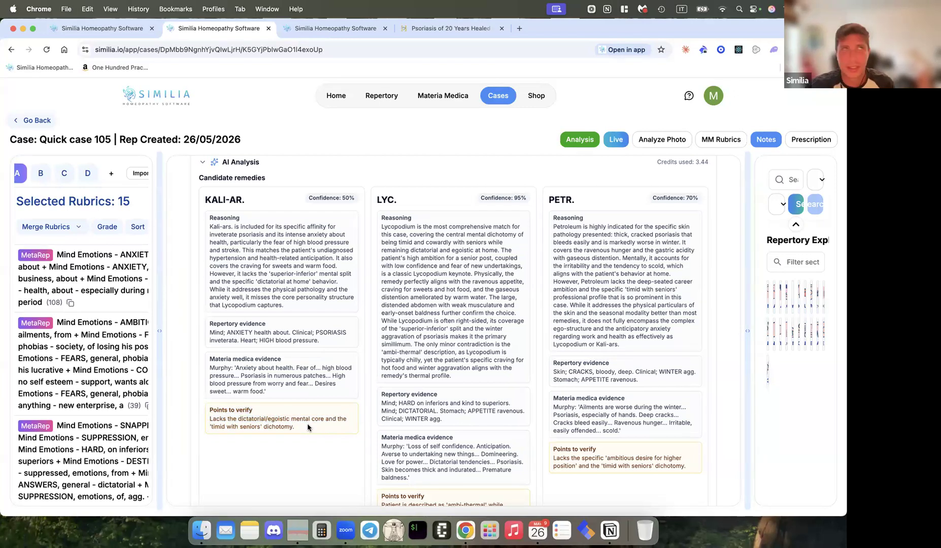
Step: Read the Case analysis section and the How to differentiate explanation below the candidate remedies
{"action": "scroll", "coordinate": [307, 427], "scroll_direction": "down", "scroll_amount": 3}
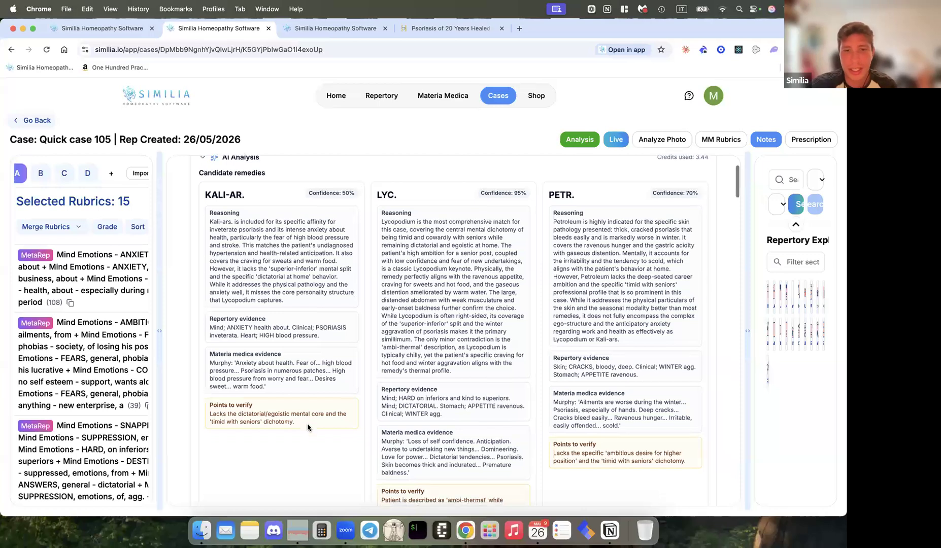
{"action": "scroll", "coordinate": [307, 427], "scroll_direction": "down", "scroll_amount": 1}
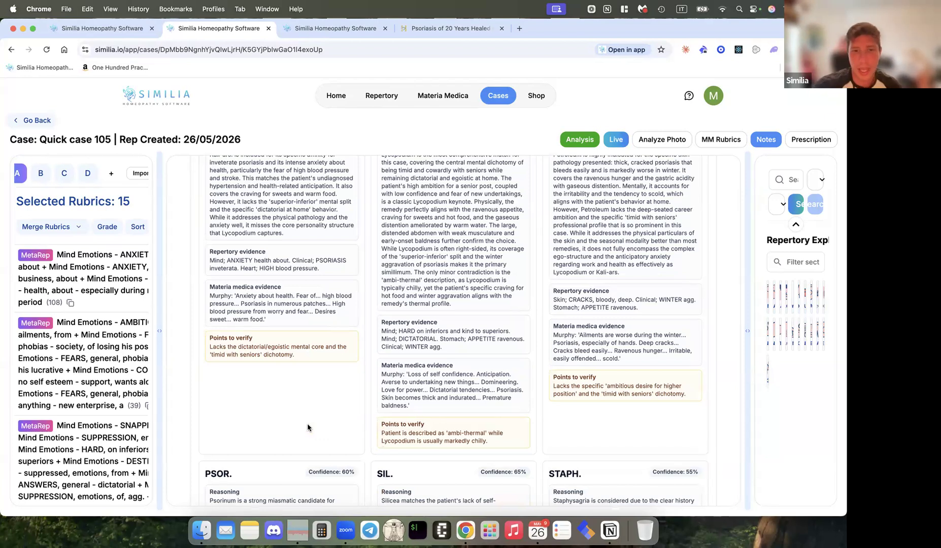
{"action": "scroll", "coordinate": [307, 427], "scroll_direction": "down", "scroll_amount": 10}
{"action": "scroll", "coordinate": [307, 427], "scroll_direction": "down", "scroll_amount": 13}
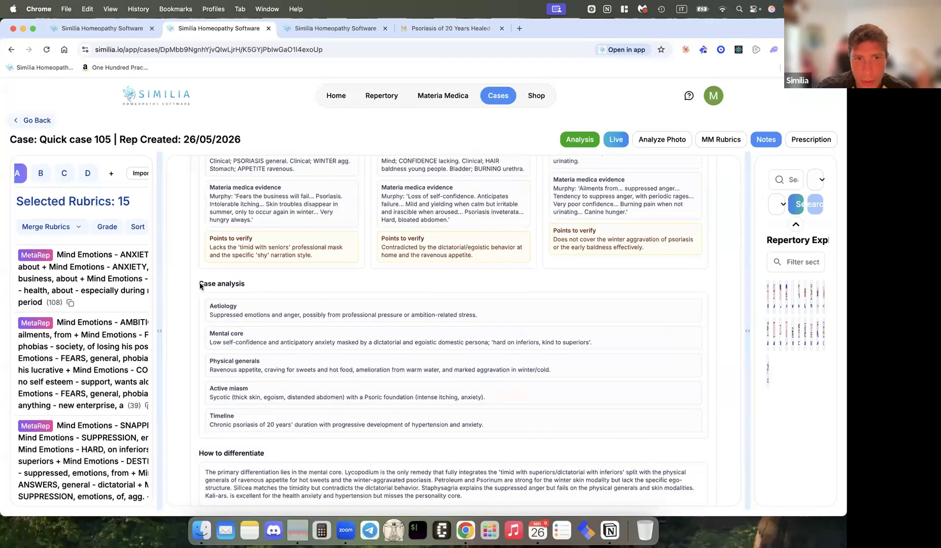
{"action": "left_click_drag", "start_coordinate": [197, 282], "coordinate": [335, 422]}
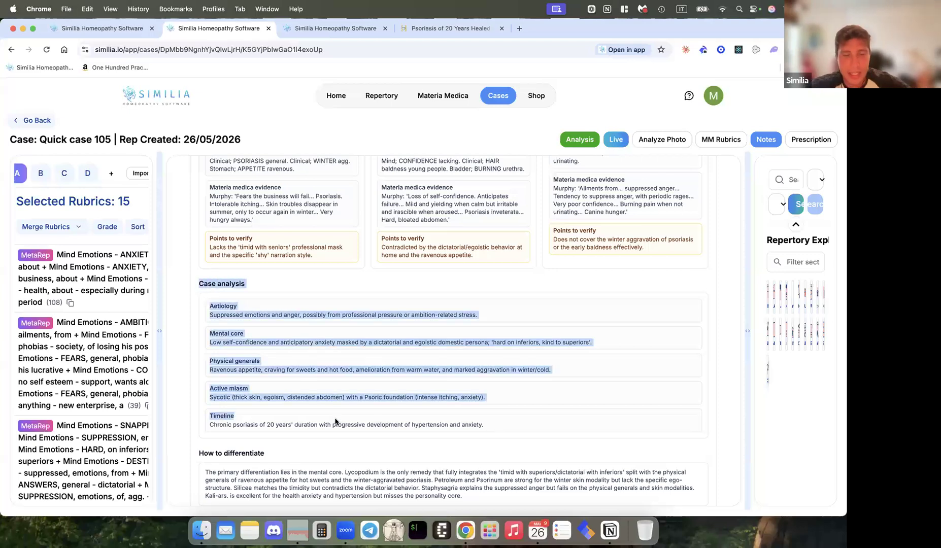
{"action": "left_click", "coordinate": [335, 421]}
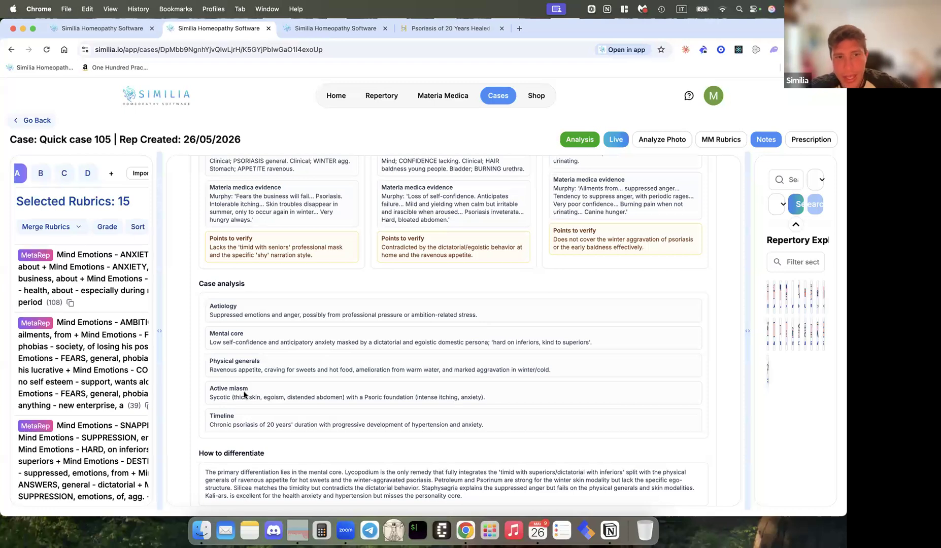
{"action": "scroll", "coordinate": [222, 414], "scroll_direction": "down", "scroll_amount": 5}
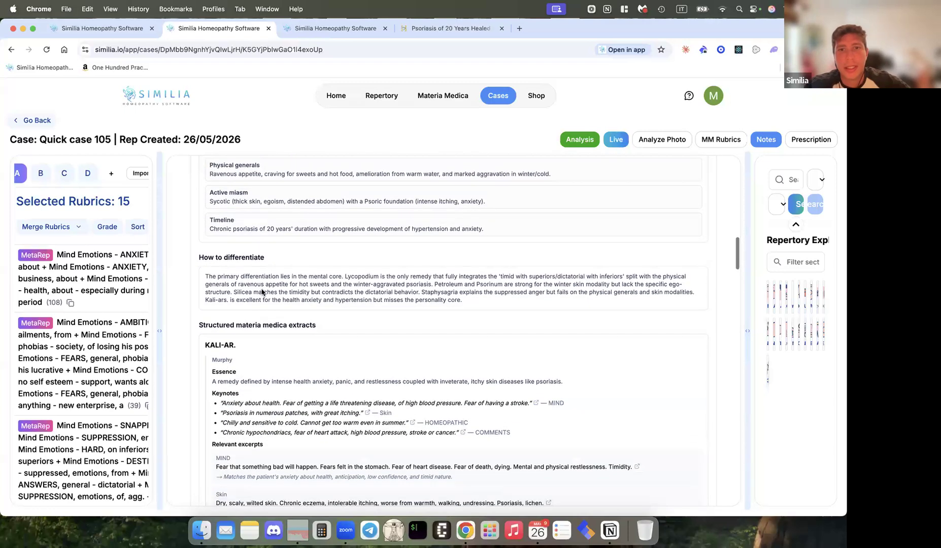
{"action": "left_click_drag", "start_coordinate": [252, 276], "coordinate": [481, 299]}
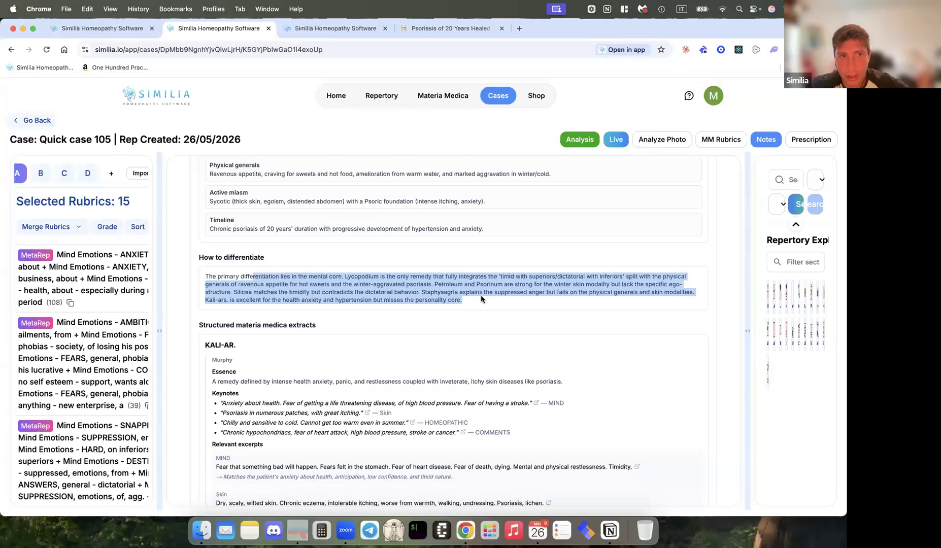
{"action": "left_click", "coordinate": [481, 295]}
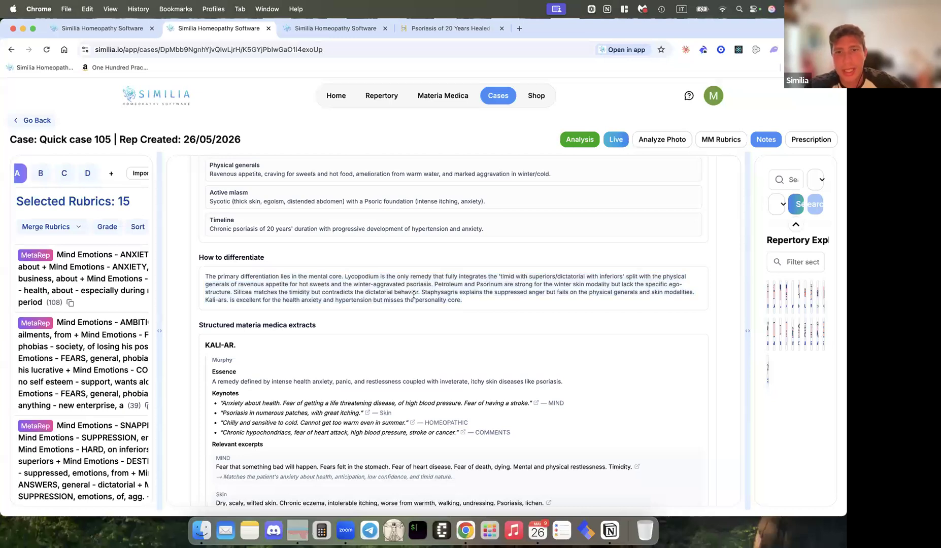
Step: Open the MIND excerpt from the KALI-AR. structured extracts in Murphy's materia medica and step through the highlighted excerpts
{"action": "scroll", "coordinate": [330, 211], "scroll_direction": "down", "scroll_amount": 3}
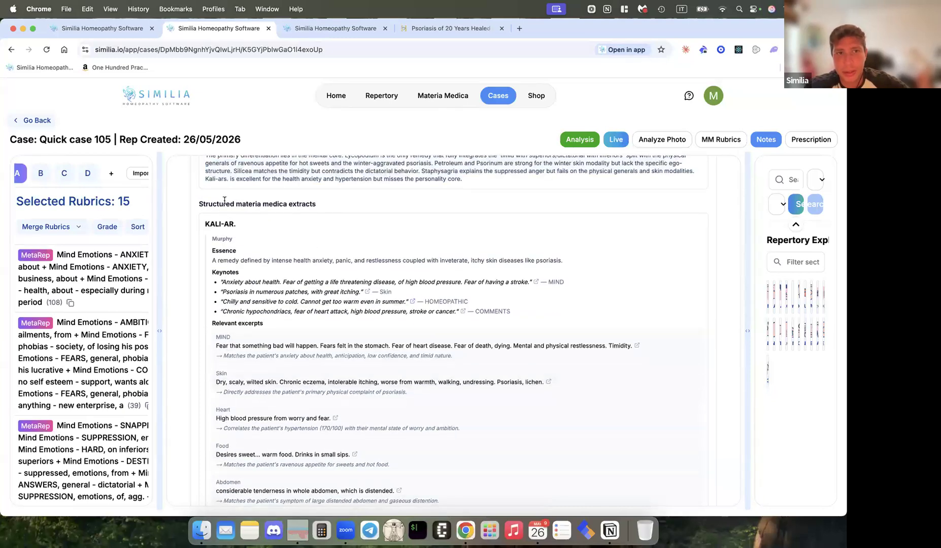
{"action": "scroll", "coordinate": [224, 204], "scroll_direction": "down", "scroll_amount": 1}
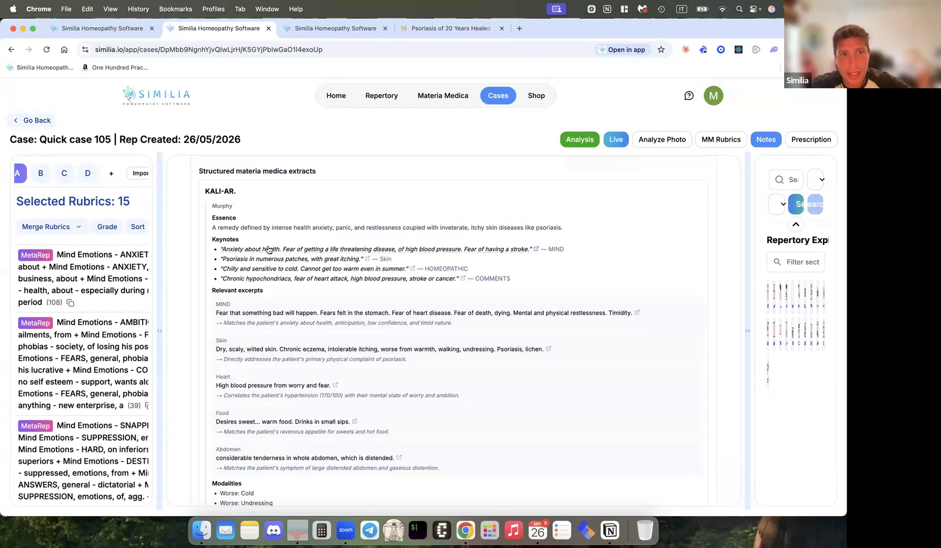
{"action": "left_click", "coordinate": [291, 320]}
{"action": "scroll", "coordinate": [289, 317], "scroll_direction": "down", "scroll_amount": 3}
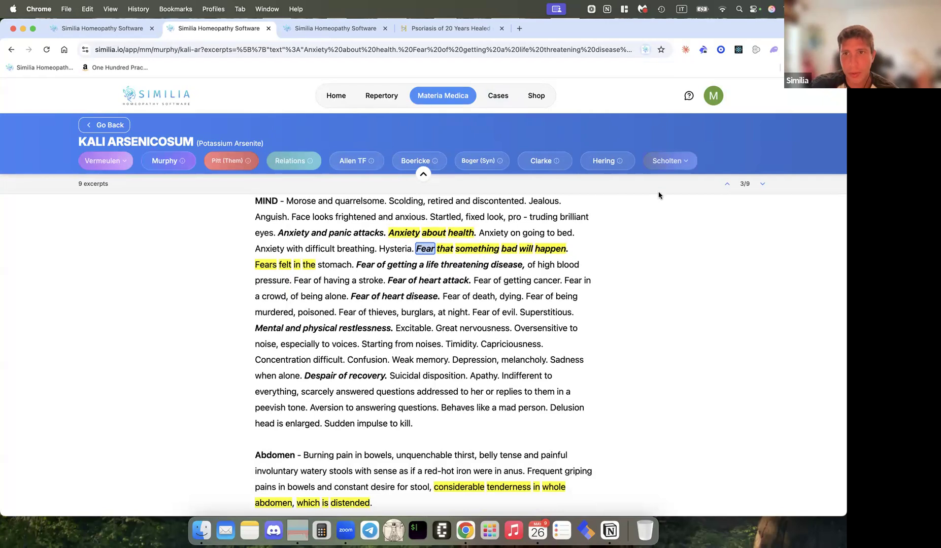
{"action": "left_click", "coordinate": [728, 185]}
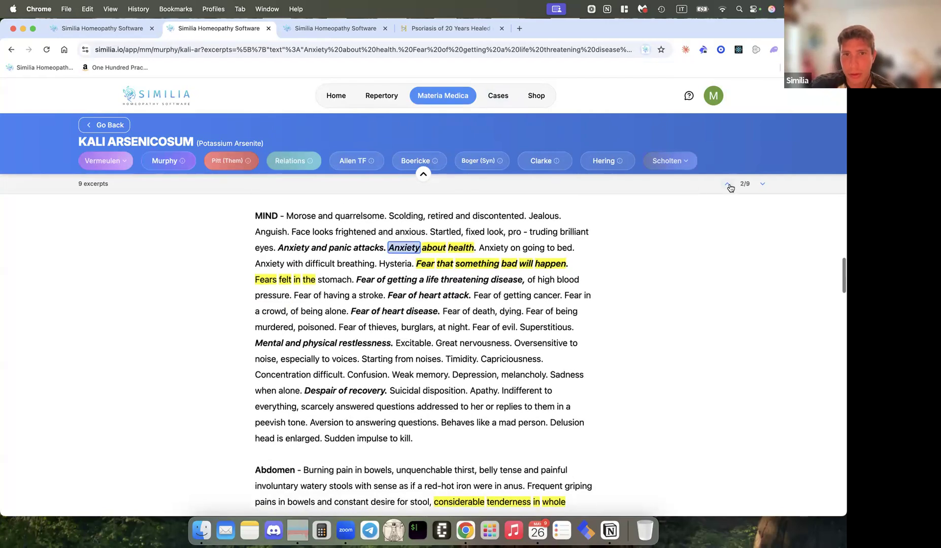
{"action": "left_click", "coordinate": [764, 186]}
{"action": "left_click", "coordinate": [764, 186]}
{"action": "left_click", "coordinate": [764, 186]}
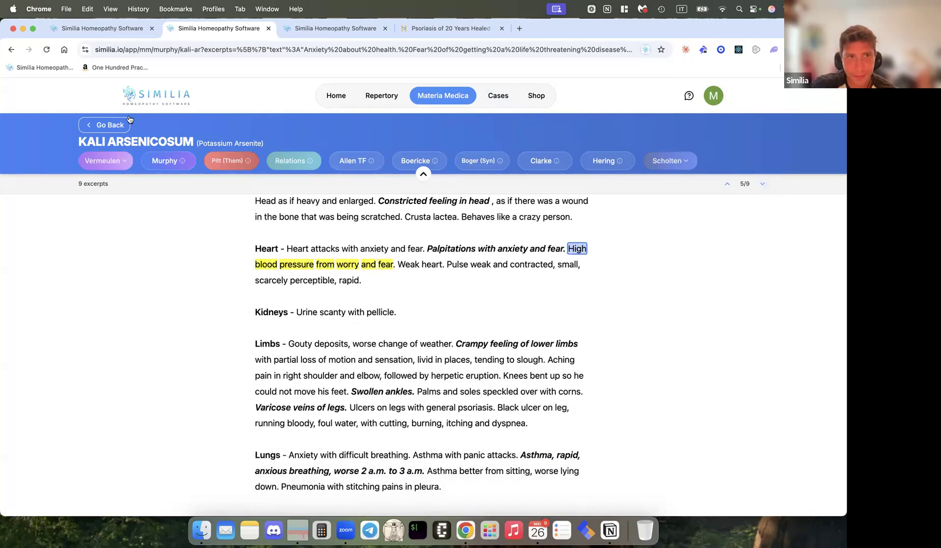
Step: Return to the case and examine the PETR. structured materia medica extracts in the AI Analysis
{"action": "left_click", "coordinate": [107, 125]}
{"action": "scroll", "coordinate": [409, 355], "scroll_direction": "down", "scroll_amount": 10}
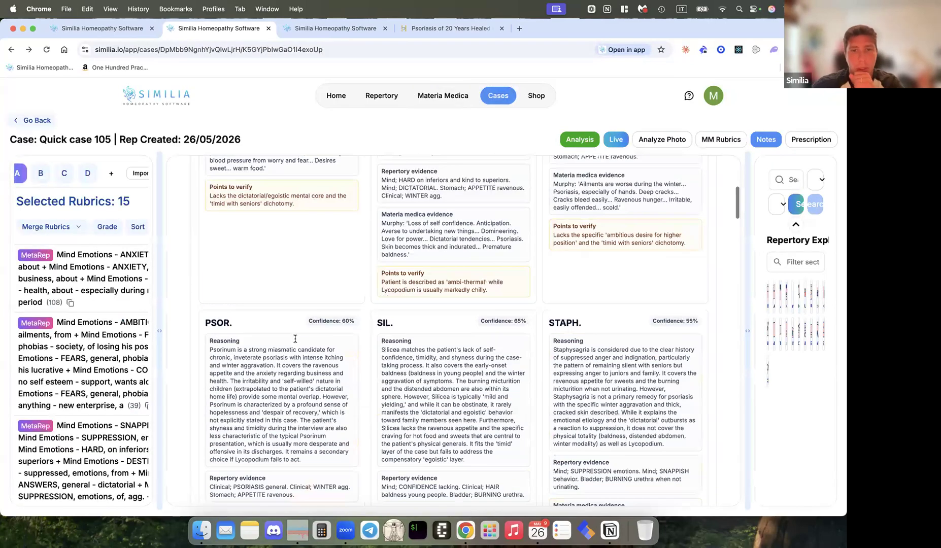
{"action": "scroll", "coordinate": [408, 490], "scroll_direction": "down", "scroll_amount": 12}
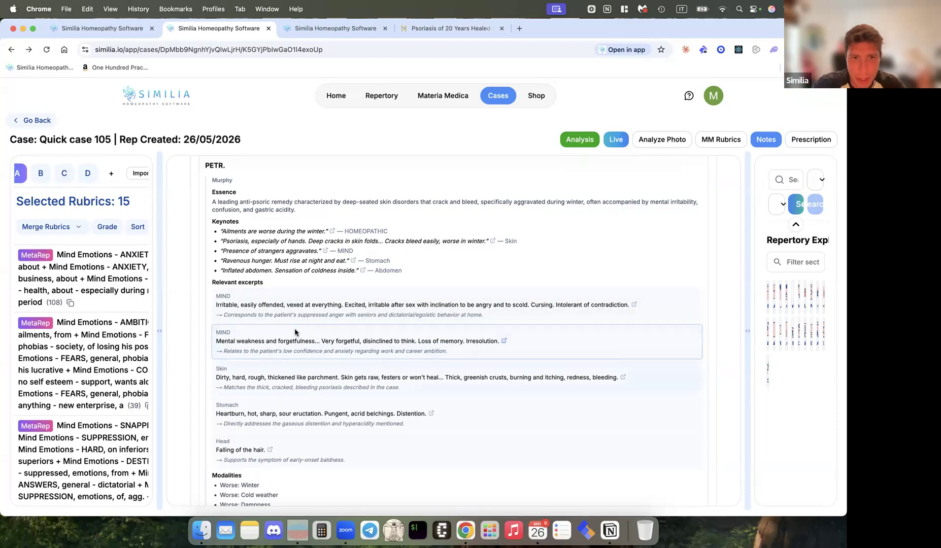
Step: Go back from the PETR. extracts to the candidate remedy cards at the start of the AI Analysis
{"action": "scroll", "coordinate": [295, 332], "scroll_direction": "down", "scroll_amount": 1}
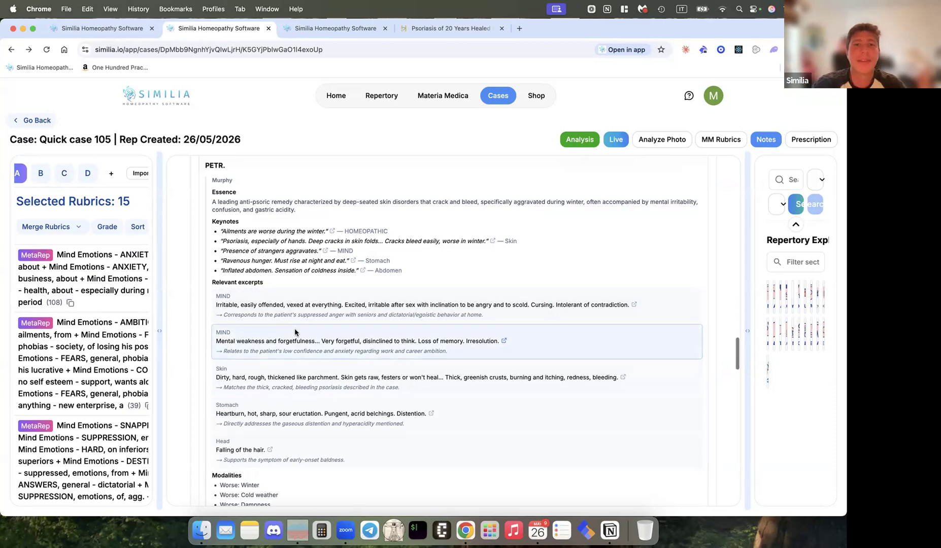
{"action": "scroll", "coordinate": [295, 332], "scroll_direction": "up", "scroll_amount": 2}
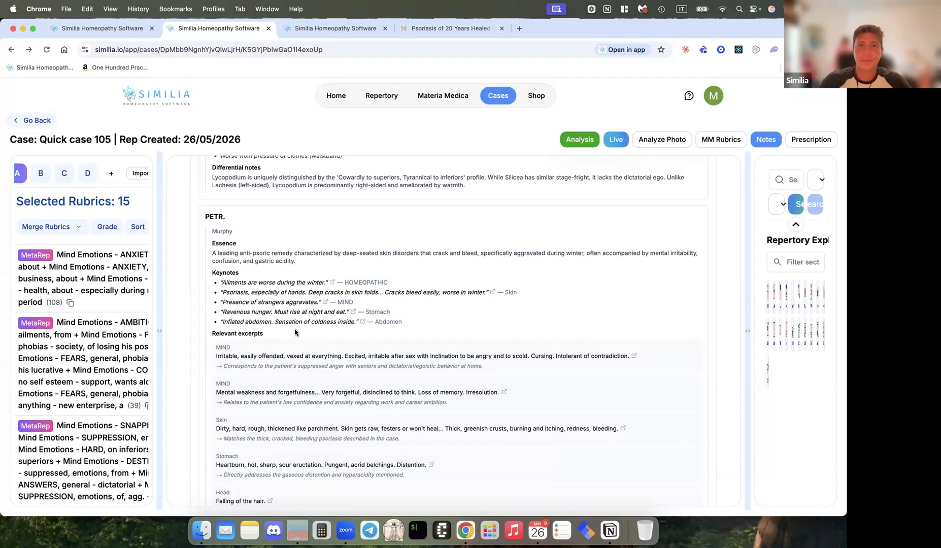
{"action": "scroll", "coordinate": [294, 333], "scroll_direction": "up", "scroll_amount": 5}
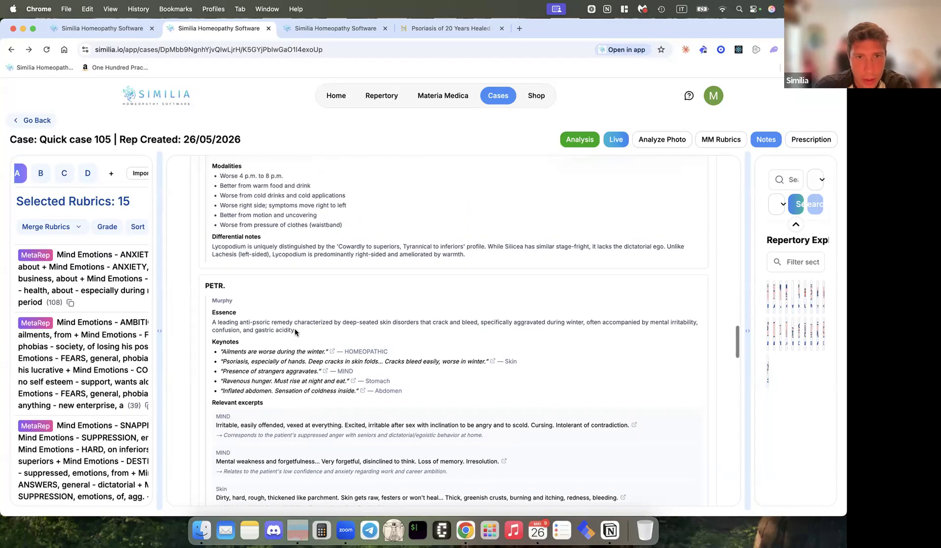
{"action": "scroll", "coordinate": [294, 335], "scroll_direction": "up", "scroll_amount": 15}
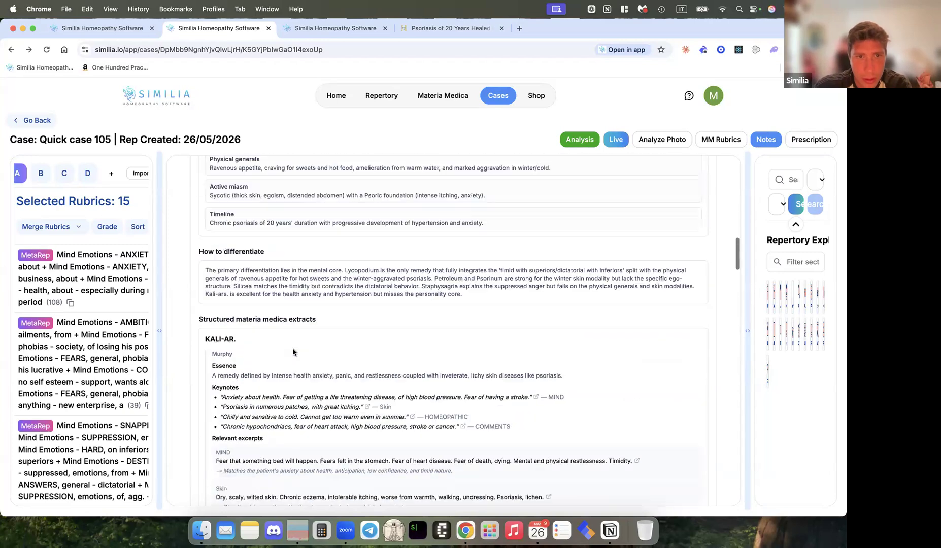
{"action": "scroll", "coordinate": [293, 350], "scroll_direction": "up", "scroll_amount": 1}
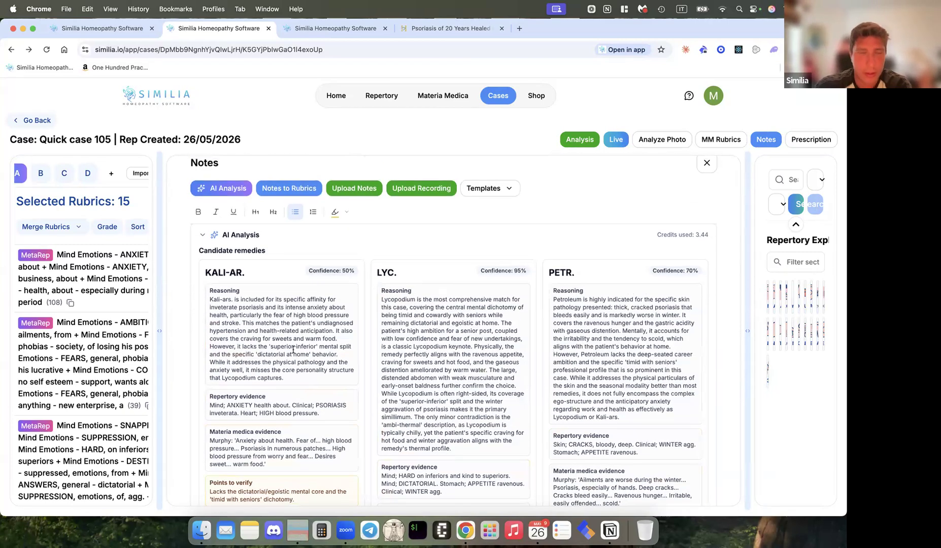
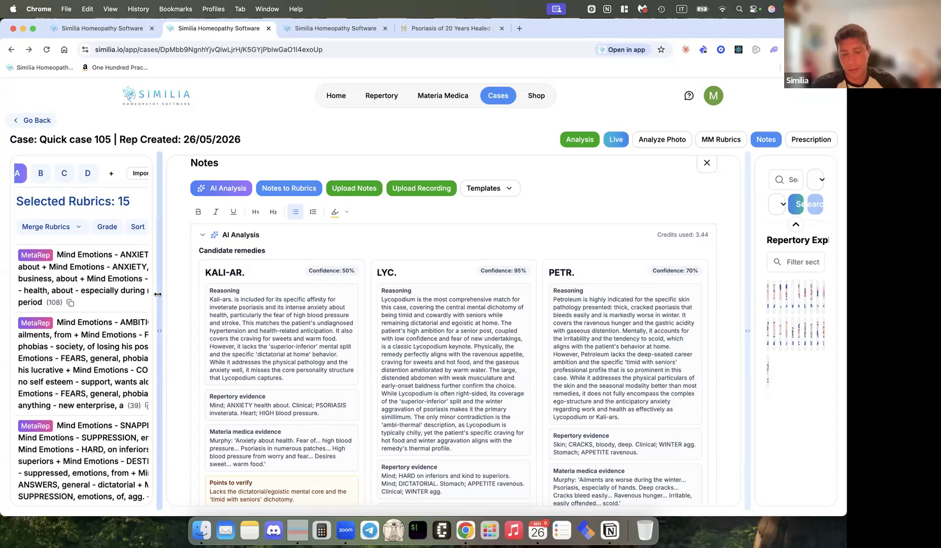
Step: Widen the Selected Rubrics panel, narrow its rubric column to expose the remedy scores, and highlight the LYC. card's confidence
{"action": "left_click_drag", "start_coordinate": [157, 295], "coordinate": [371, 304]}
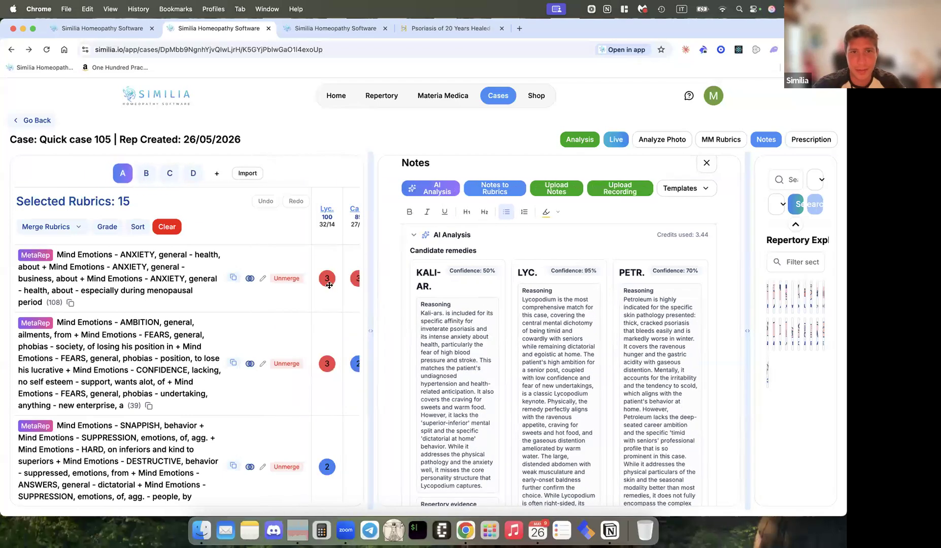
{"action": "left_click_drag", "start_coordinate": [311, 281], "coordinate": [259, 281]}
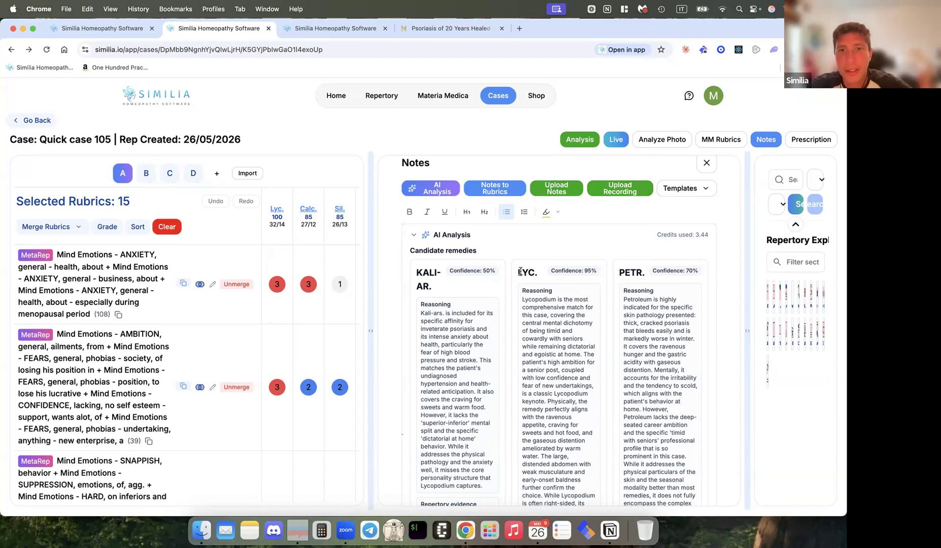
{"action": "left_click_drag", "start_coordinate": [519, 272], "coordinate": [553, 267]}
{"action": "left_click", "coordinate": [553, 268]}
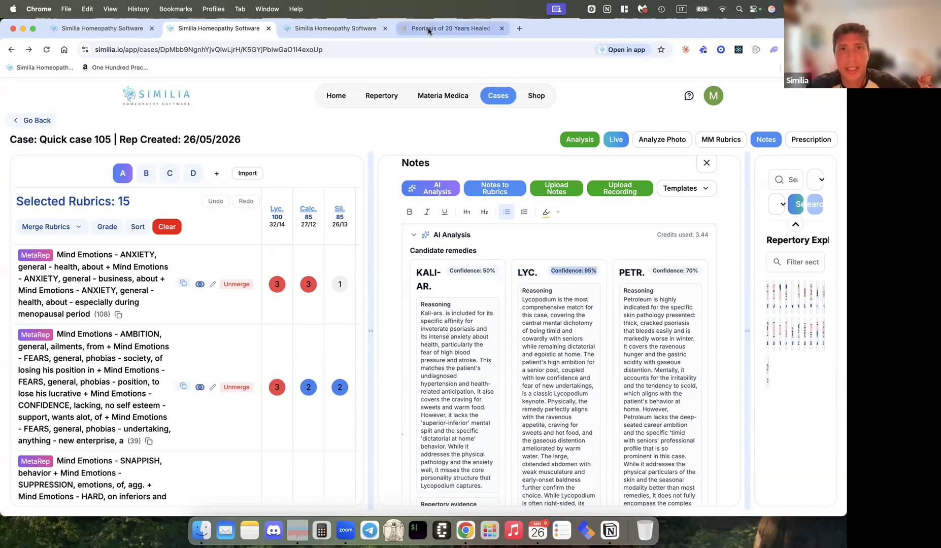
Step: Open the hpathy psoriasis case article, highlight the "Lycopodium 200 x 2 doses" treatment and read the Follow up History table
{"action": "left_click", "coordinate": [446, 29]}
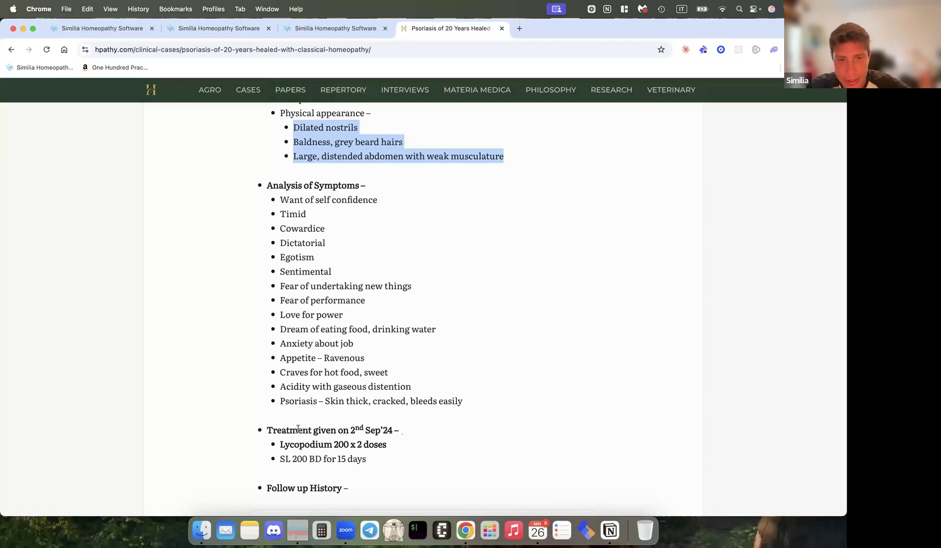
{"action": "left_click_drag", "start_coordinate": [280, 444], "coordinate": [407, 446]}
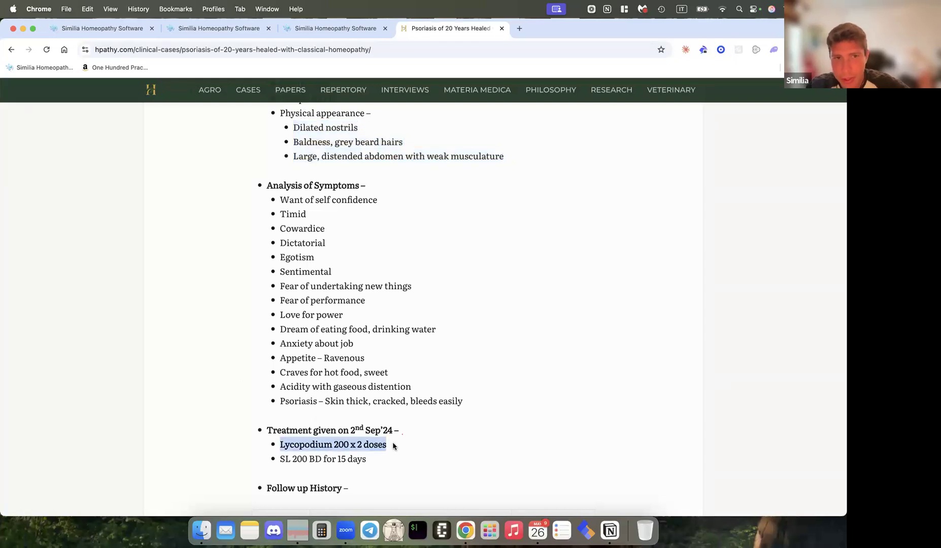
{"action": "scroll", "coordinate": [239, 384], "scroll_direction": "down", "scroll_amount": 2}
{"action": "scroll", "coordinate": [241, 385], "scroll_direction": "down", "scroll_amount": 2}
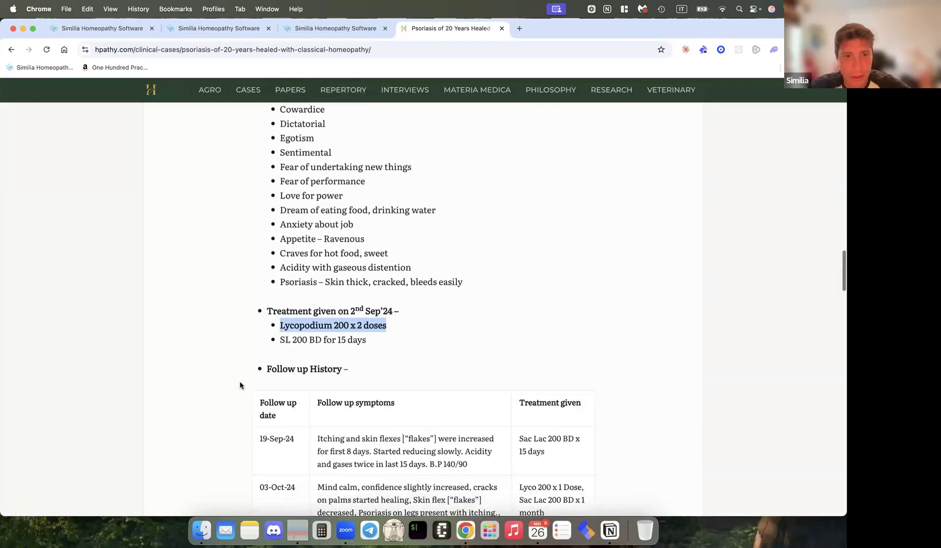
{"action": "scroll", "coordinate": [241, 385], "scroll_direction": "down", "scroll_amount": 3}
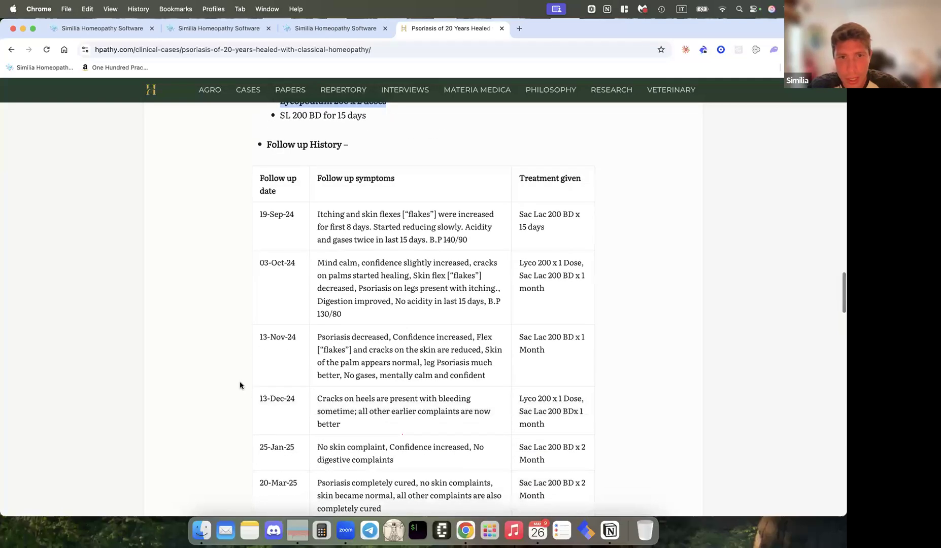
{"action": "scroll", "coordinate": [239, 385], "scroll_direction": "up", "scroll_amount": 1}
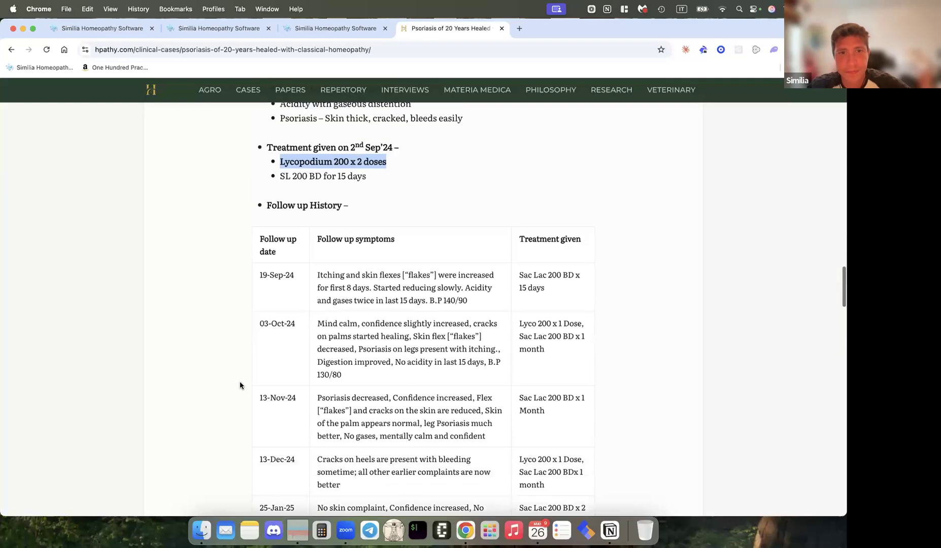
Step: Return to Quick case 105, widen the Selected Rubrics panel and narrow its rubric column to show more remedy columns beside the notes
{"action": "left_click", "coordinate": [290, 34]}
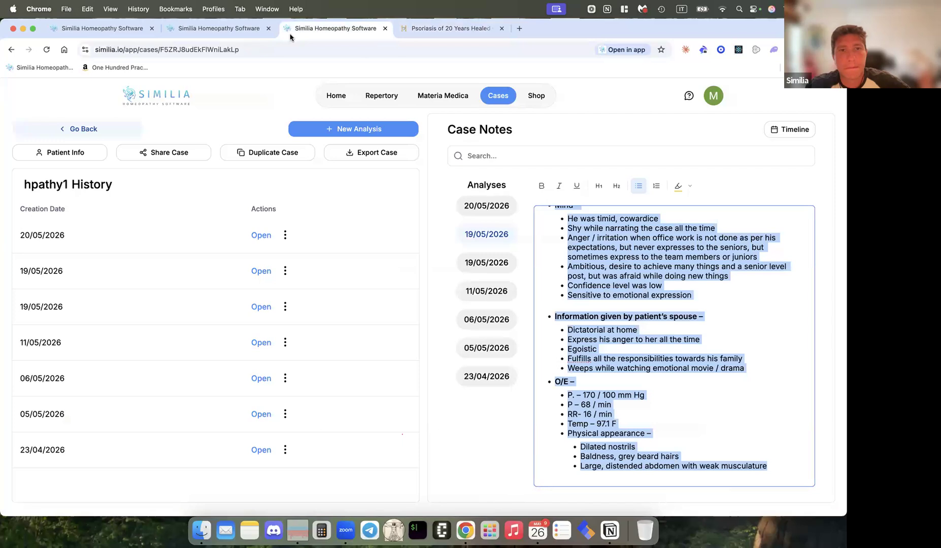
{"action": "left_click", "coordinate": [235, 34]}
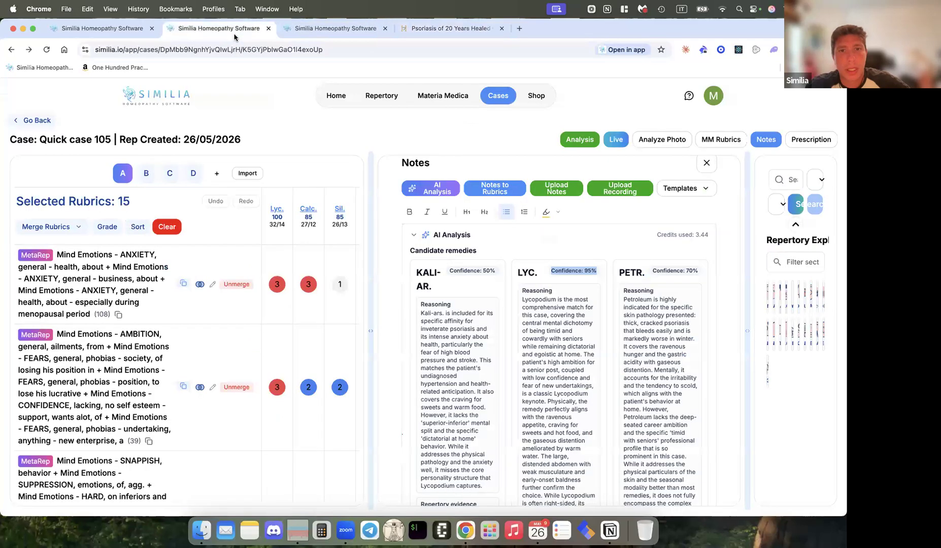
{"action": "left_click_drag", "start_coordinate": [370, 277], "coordinate": [280, 272]}
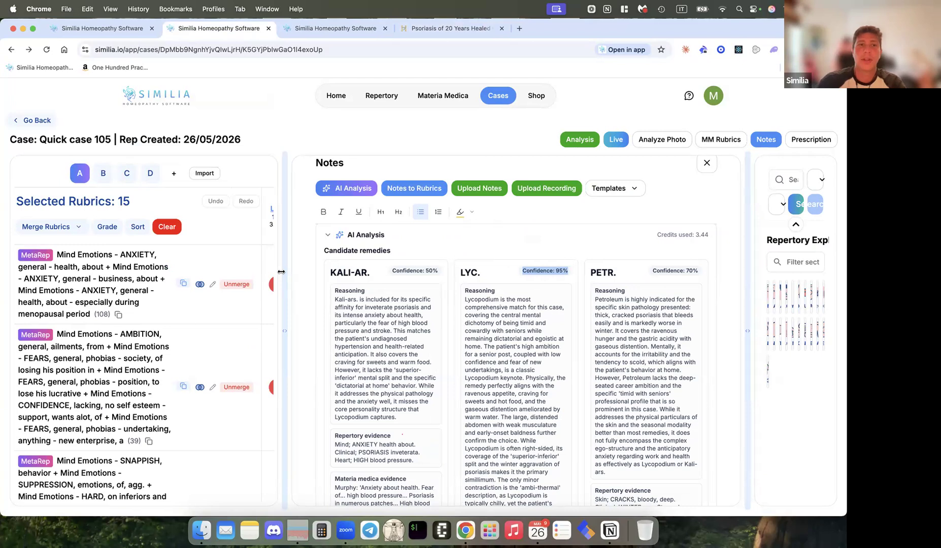
{"action": "left_click_drag", "start_coordinate": [281, 272], "coordinate": [363, 274]}
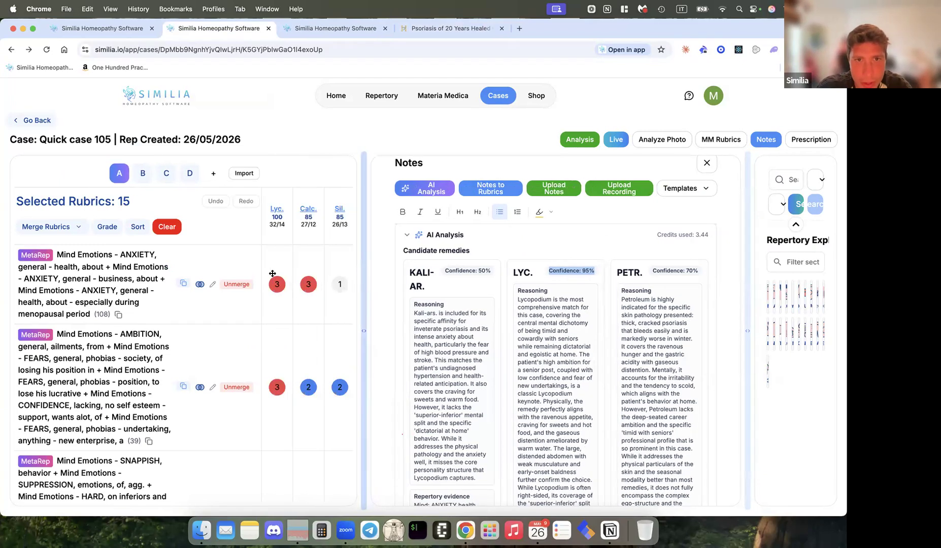
{"action": "left_click_drag", "start_coordinate": [260, 274], "coordinate": [247, 274]}
{"action": "left_click_drag", "start_coordinate": [364, 272], "coordinate": [391, 272]}
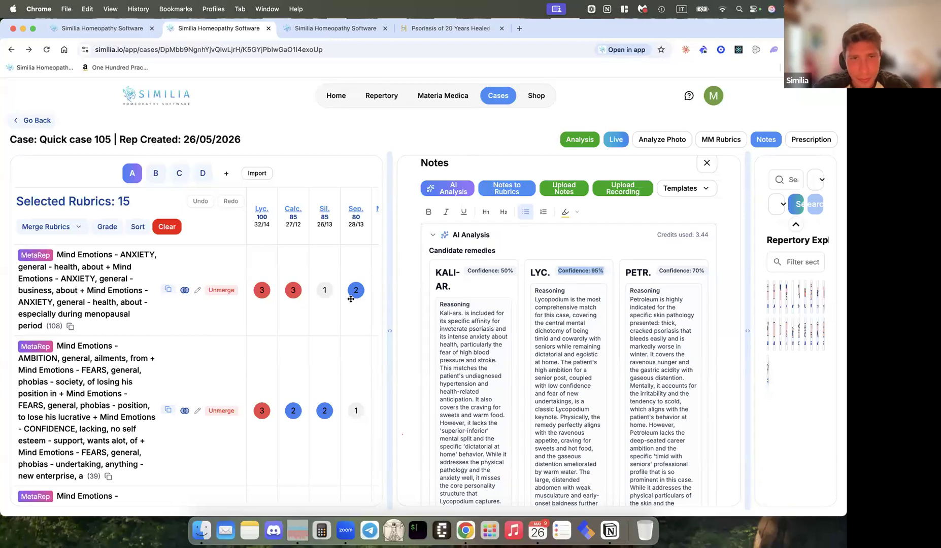
Step: Look through the remedy score columns of the Selected Rubrics grid for the AI-suggested remedy Kali-ar
{"action": "mouse_move", "coordinate": [436, 272]}
{"action": "left_mouse_down"}
{"action": "mouse_move", "coordinate": [471, 304]}
{"action": "mouse_move", "coordinate": [437, 272]}
{"action": "left_mouse_up"}
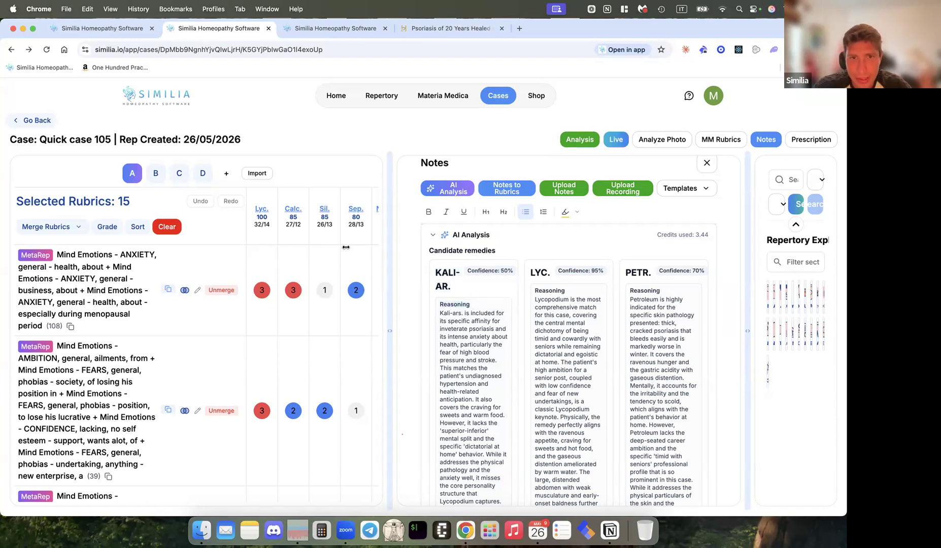
{"action": "scroll", "coordinate": [316, 247], "scroll_direction": "right", "scroll_amount": 5}
{"action": "scroll", "coordinate": [316, 247], "scroll_direction": "left", "scroll_amount": 5}
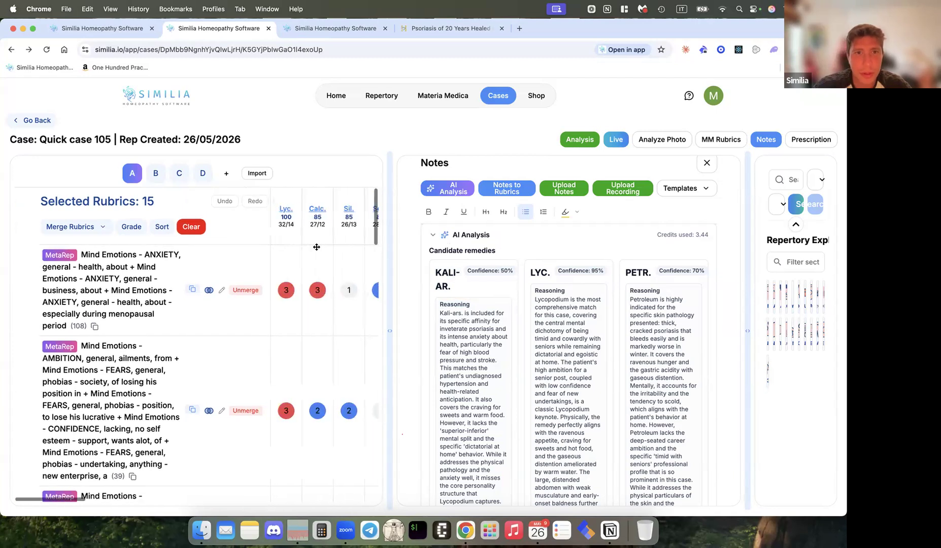
{"action": "scroll", "coordinate": [316, 247], "scroll_direction": "right", "scroll_amount": 5}
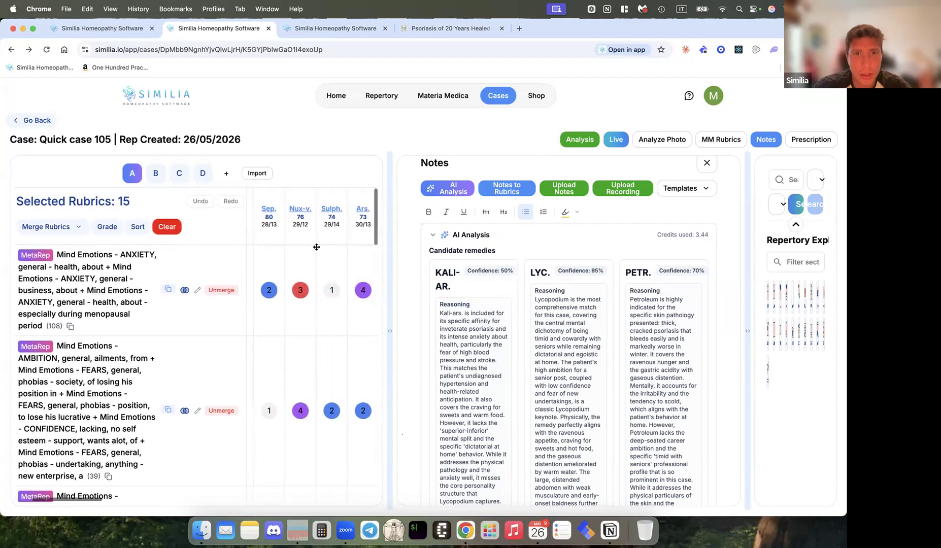
{"action": "scroll", "coordinate": [316, 247], "scroll_direction": "right", "scroll_amount": 5}
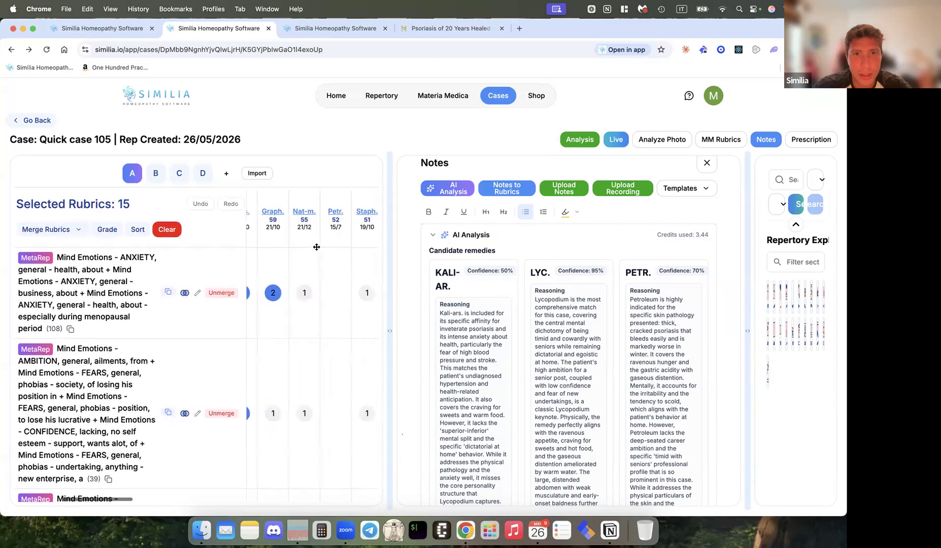
{"action": "scroll", "coordinate": [316, 247], "scroll_direction": "right", "scroll_amount": 5}
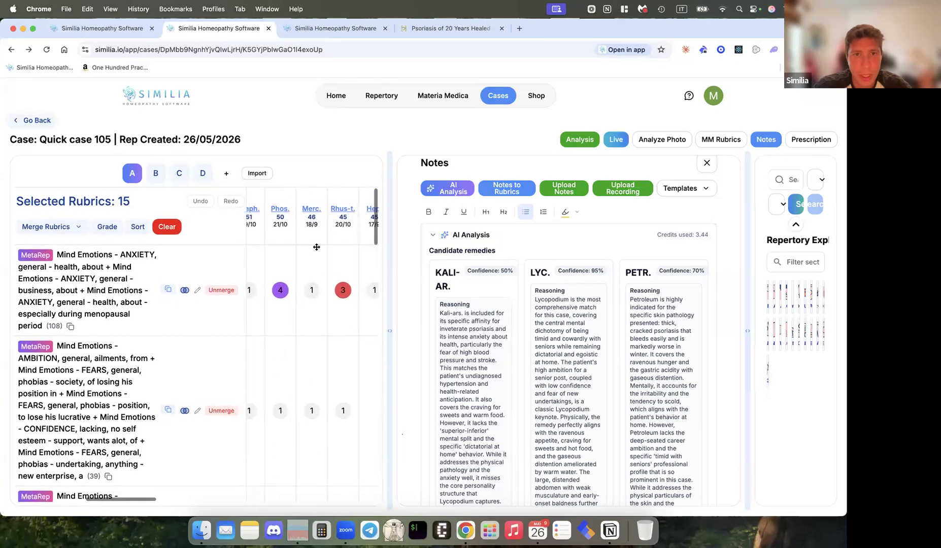
{"action": "scroll", "coordinate": [317, 247], "scroll_direction": "right", "scroll_amount": 5}
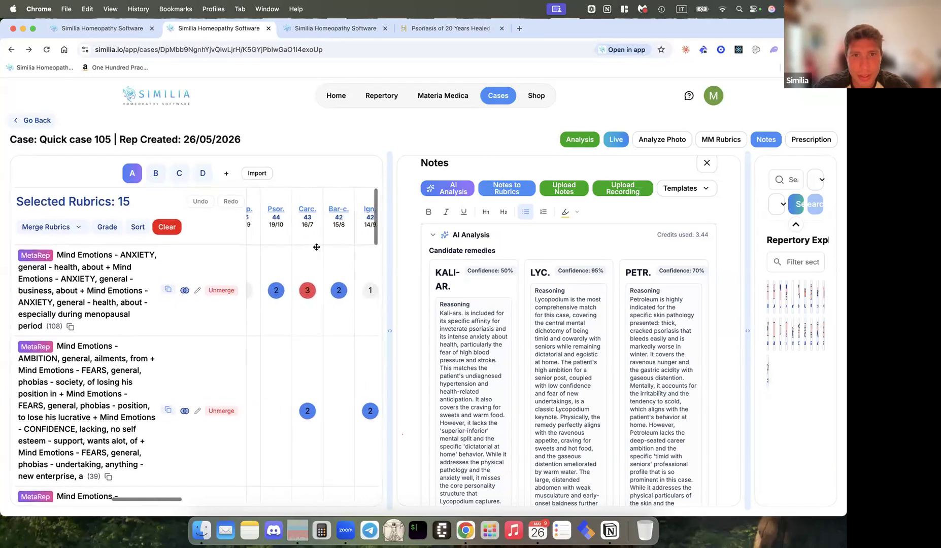
{"action": "scroll", "coordinate": [316, 247], "scroll_direction": "right", "scroll_amount": 5}
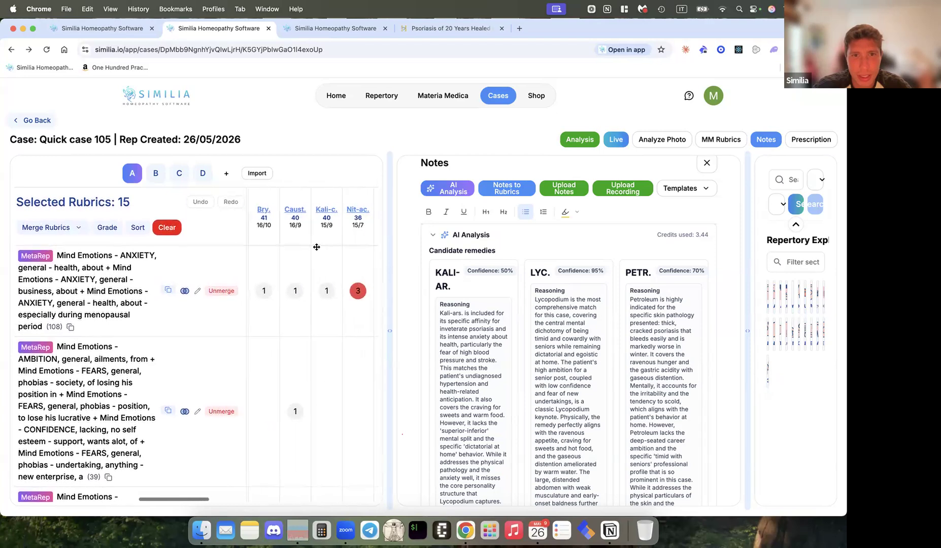
{"action": "scroll", "coordinate": [316, 247], "scroll_direction": "right", "scroll_amount": 2}
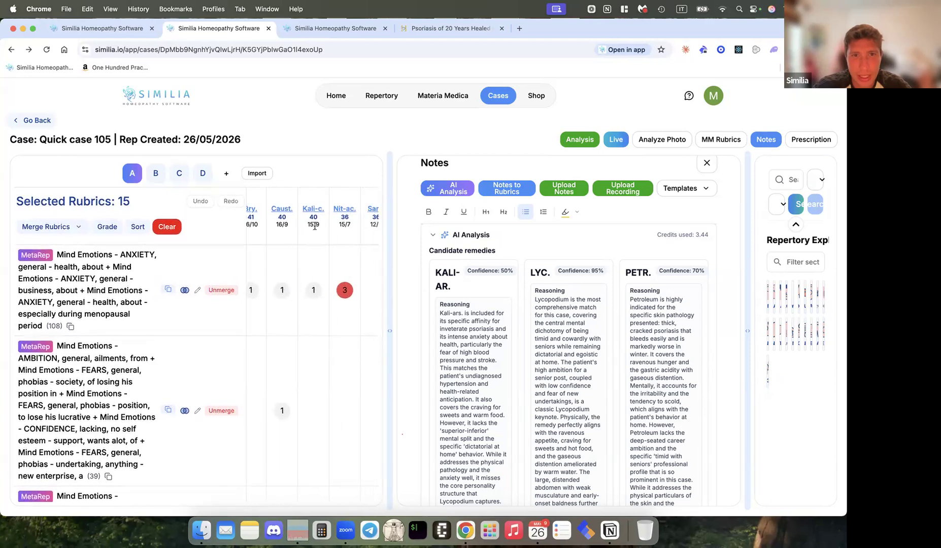
Step: Open the full repertorization analysis of the case and filter its remedies by "kali", then clear the filter and close the analysis
{"action": "scroll", "coordinate": [314, 225], "scroll_direction": "right", "scroll_amount": 5}
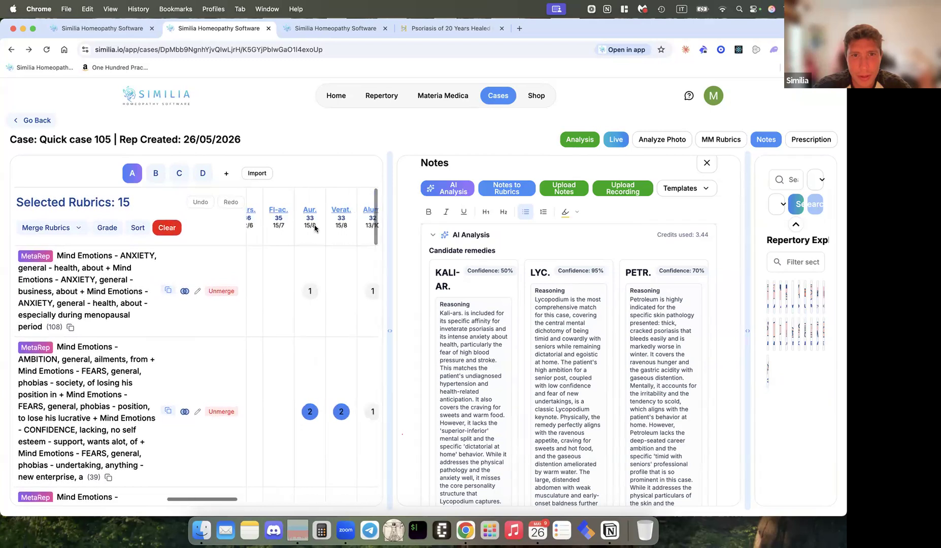
{"action": "left_click", "coordinate": [579, 139]}
{"action": "scroll", "coordinate": [253, 218], "scroll_direction": "left", "scroll_amount": 10}
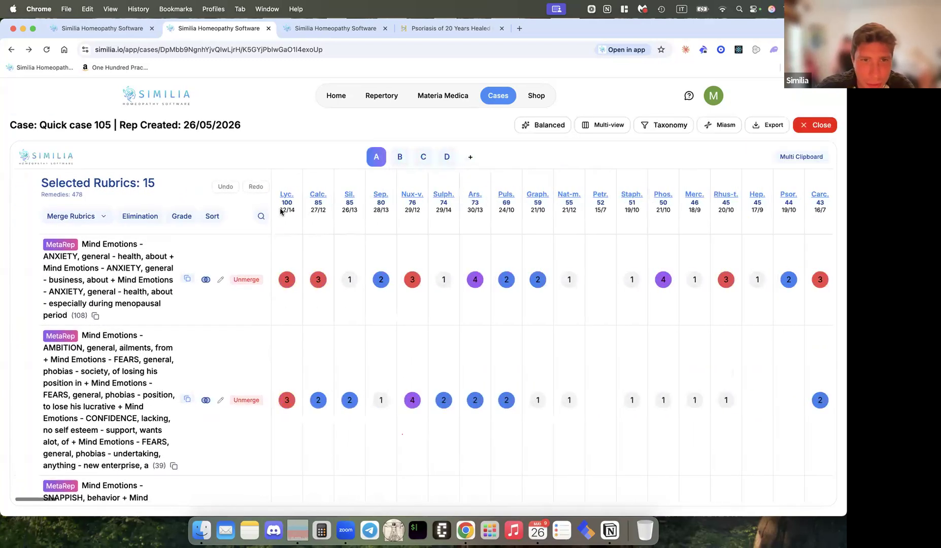
{"action": "left_click", "coordinate": [235, 218]}
{"action": "type", "text": "kali"}
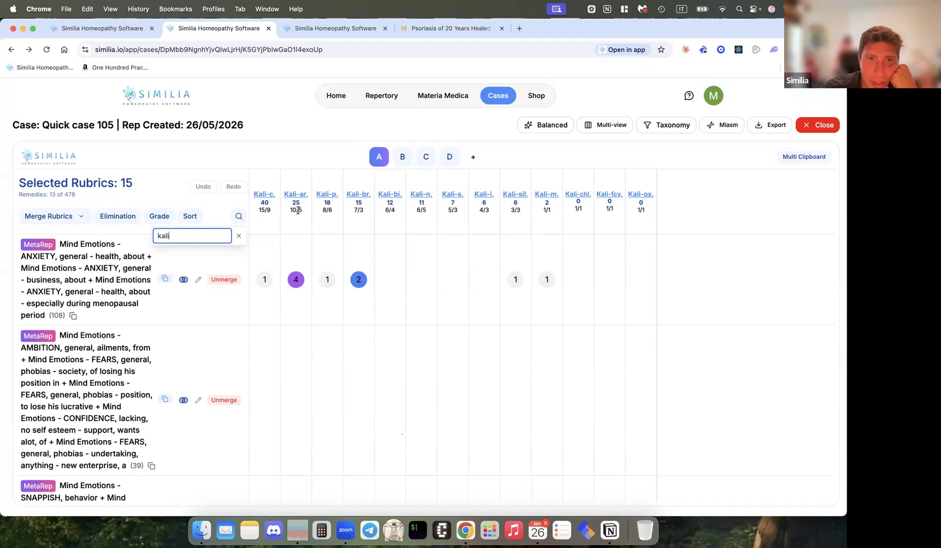
{"action": "left_click", "coordinate": [235, 239]}
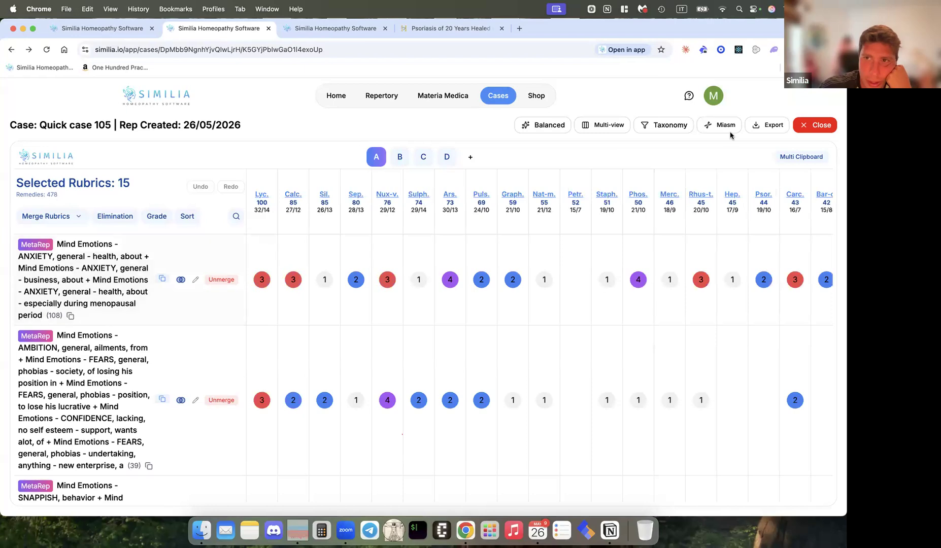
{"action": "left_click", "coordinate": [814, 125]}
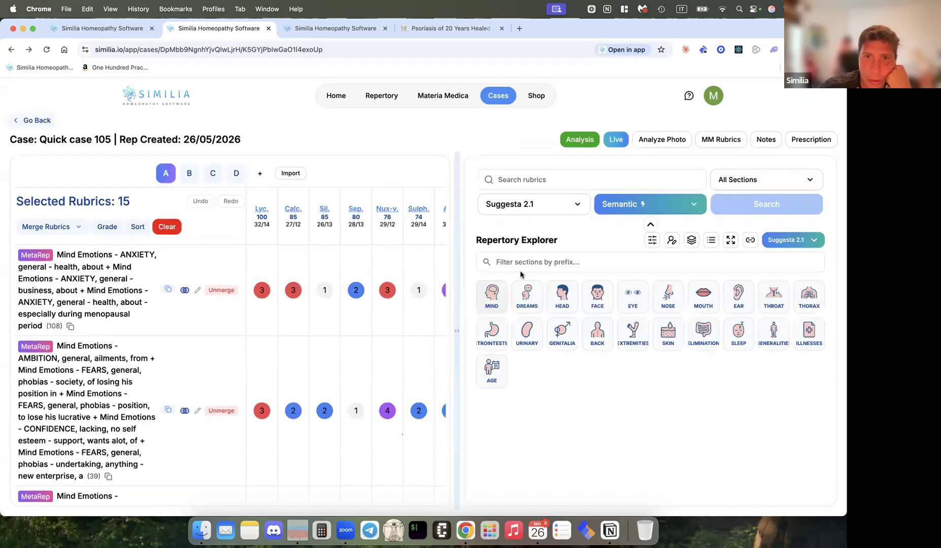
Step: Open the case notes and review the candidate remedies with their reasoning in the AI analysis
{"action": "left_click", "coordinate": [766, 140]}
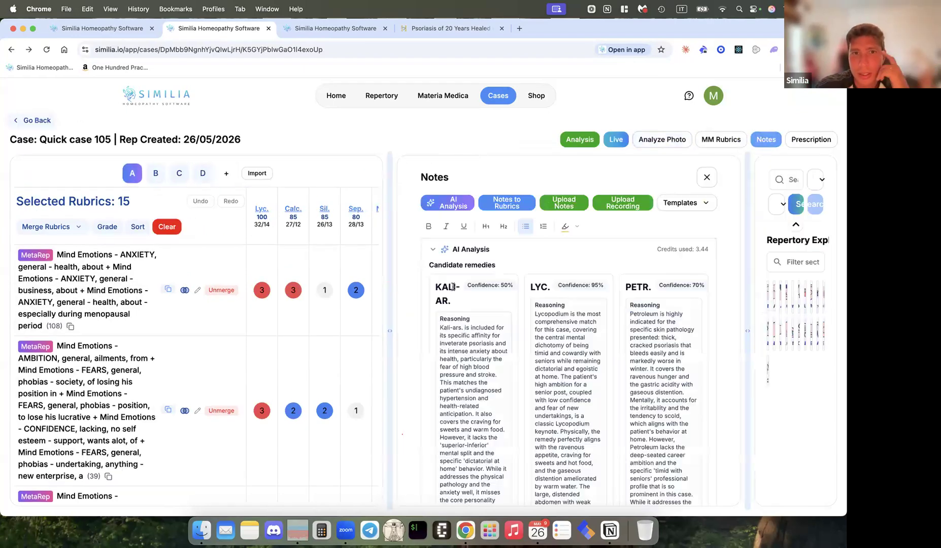
{"action": "scroll", "coordinate": [465, 364], "scroll_direction": "down", "scroll_amount": 8}
{"action": "scroll", "coordinate": [465, 363], "scroll_direction": "down", "scroll_amount": 4}
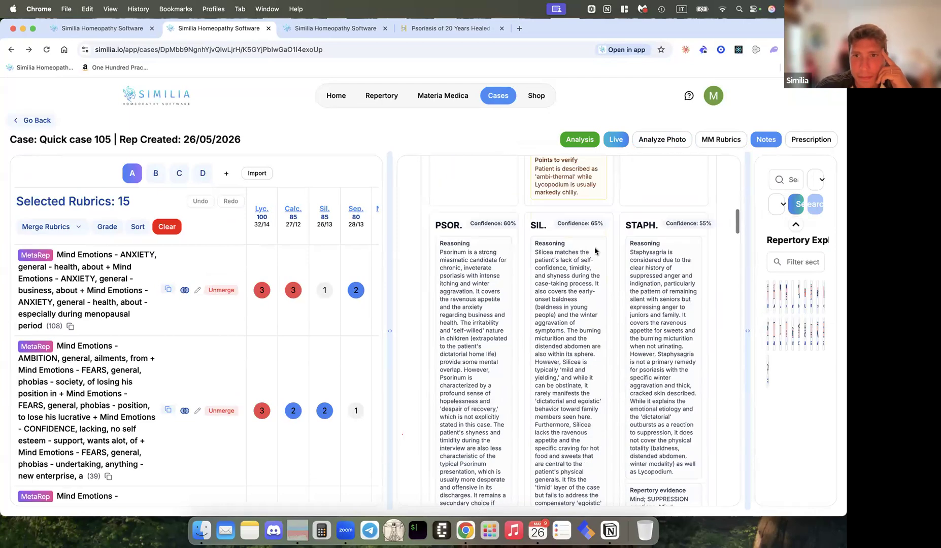
{"action": "scroll", "coordinate": [470, 277], "scroll_direction": "up", "scroll_amount": 10}
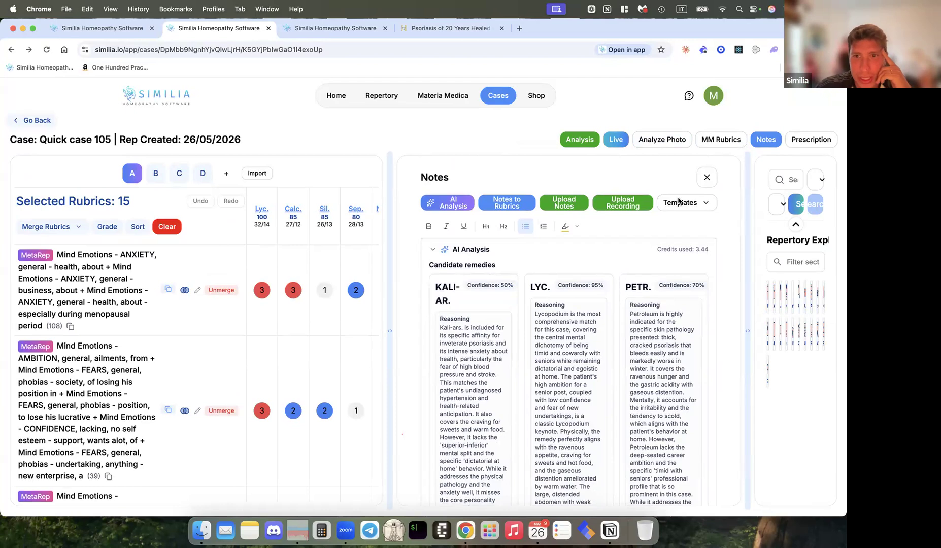
{"action": "scroll", "coordinate": [599, 311], "scroll_direction": "down", "scroll_amount": 5}
{"action": "scroll", "coordinate": [599, 311], "scroll_direction": "up", "scroll_amount": 6}
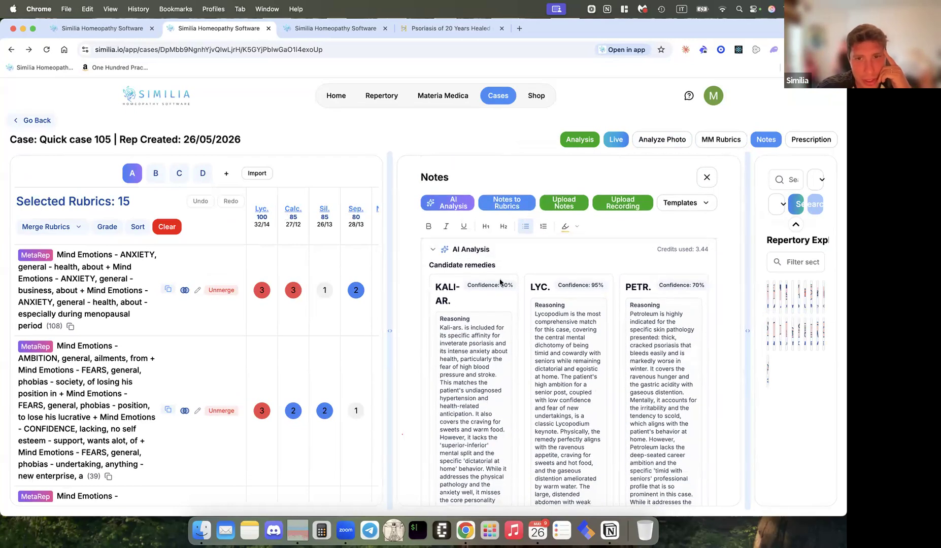
Step: Read the AI analysis's differentiation section and the structured materia medica extract for KALI-AR
{"action": "scroll", "coordinate": [500, 282], "scroll_direction": "down", "scroll_amount": 10}
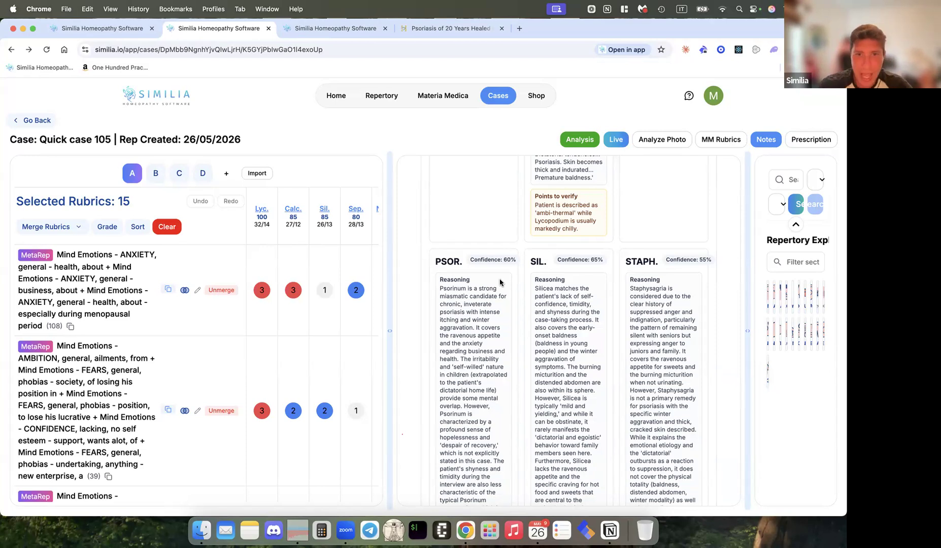
{"action": "scroll", "coordinate": [500, 282], "scroll_direction": "down", "scroll_amount": 10}
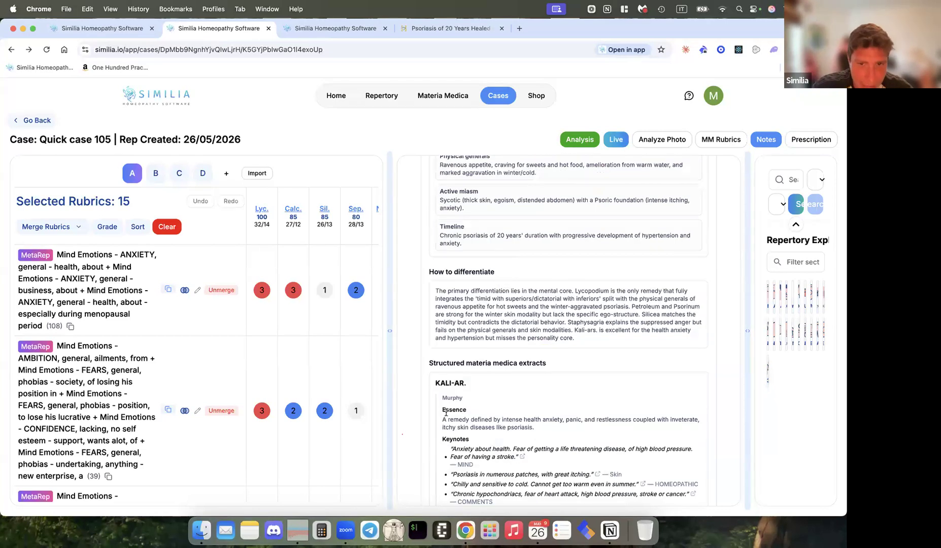
{"action": "scroll", "coordinate": [446, 411], "scroll_direction": "down", "scroll_amount": 4}
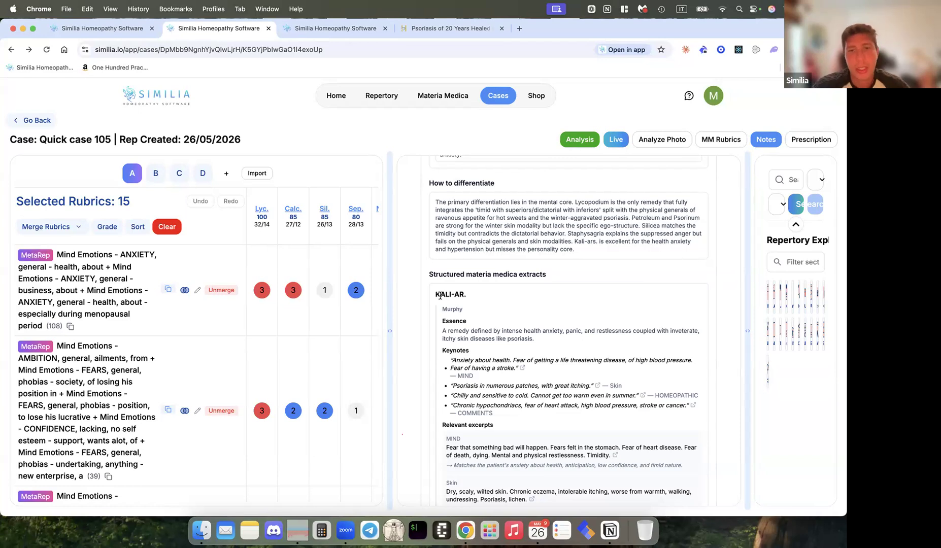
{"action": "scroll", "coordinate": [440, 295], "scroll_direction": "down", "scroll_amount": 2}
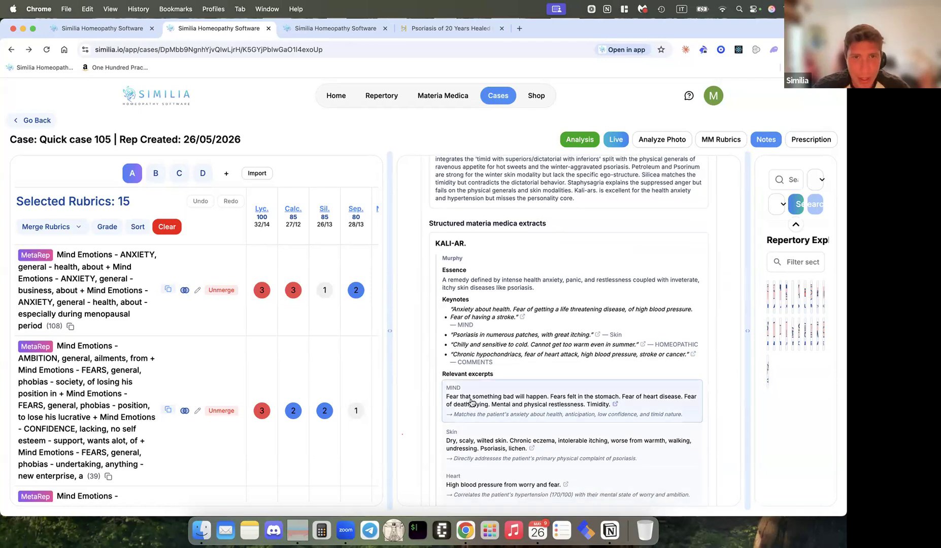
{"action": "left_click_drag", "start_coordinate": [475, 245], "coordinate": [429, 245]}
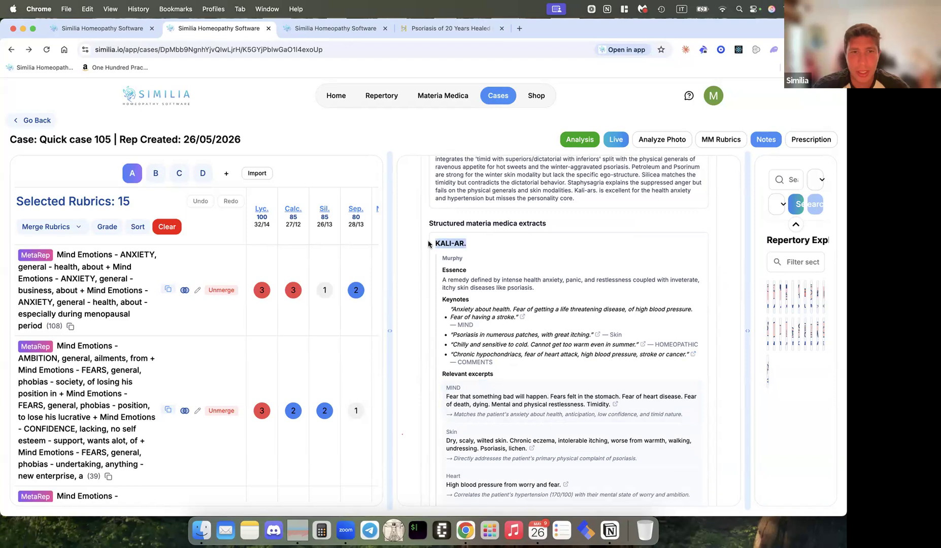
Step: Expand the first merged anxiety rubric and check the occurrences of its Kali-ar. remedy, then collapse the rubric
{"action": "left_click", "coordinate": [97, 291]}
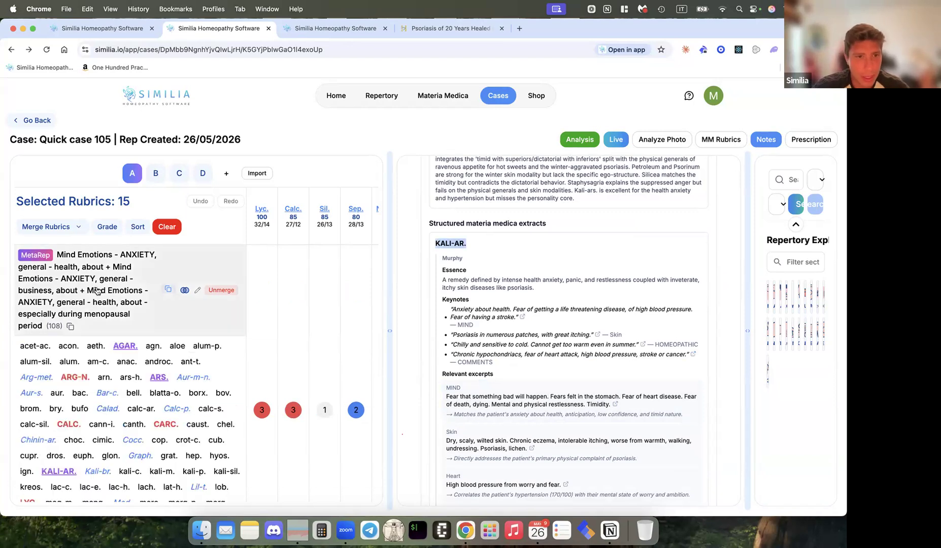
{"action": "scroll", "coordinate": [112, 398], "scroll_direction": "down", "scroll_amount": 3}
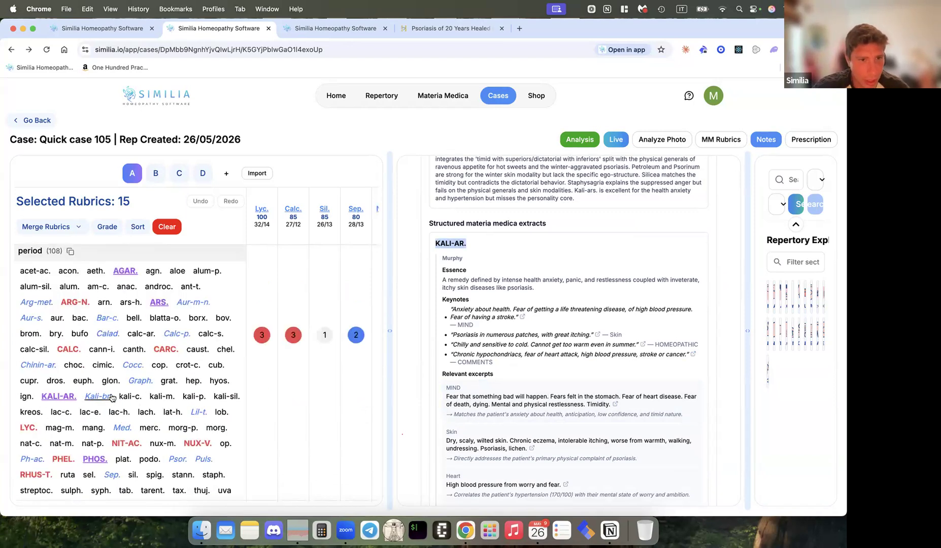
{"action": "left_click", "coordinate": [69, 400]}
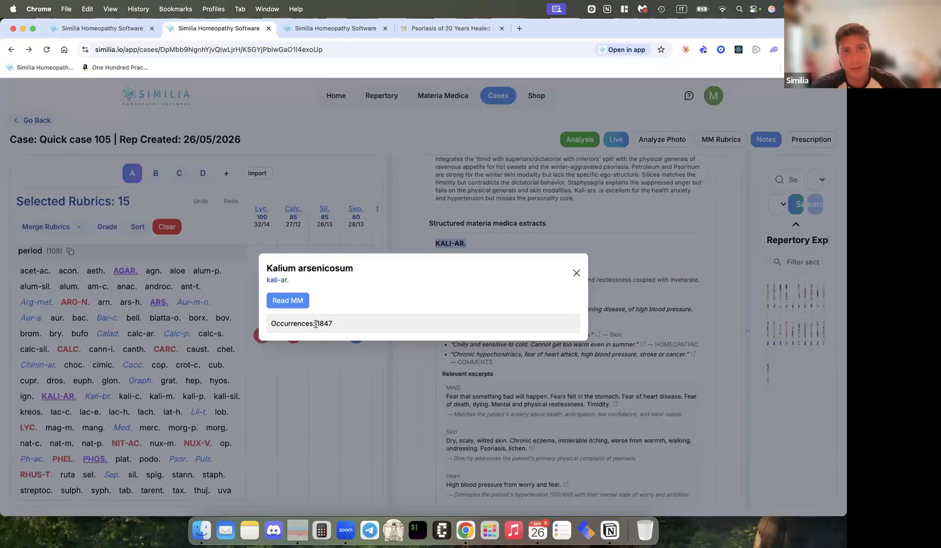
{"action": "left_click_drag", "start_coordinate": [316, 324], "coordinate": [357, 323]}
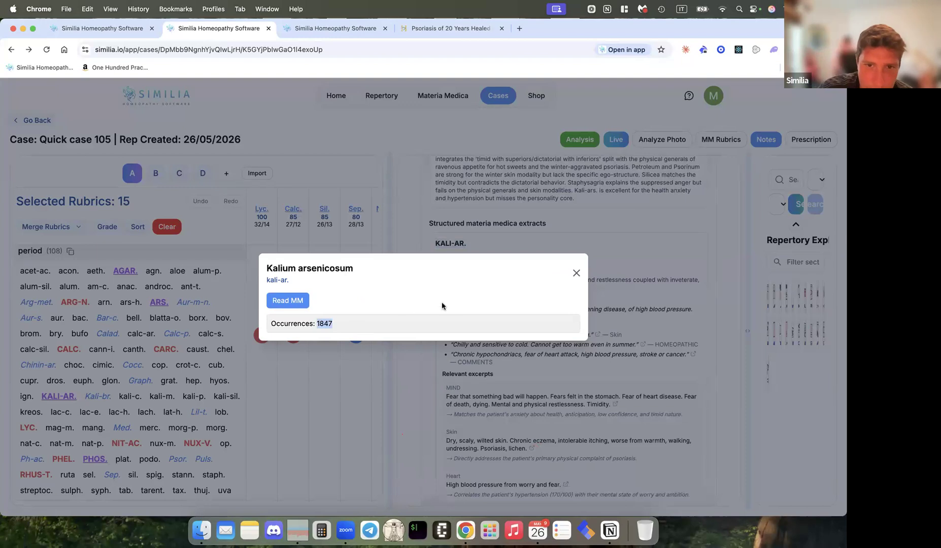
{"action": "left_click", "coordinate": [576, 273]}
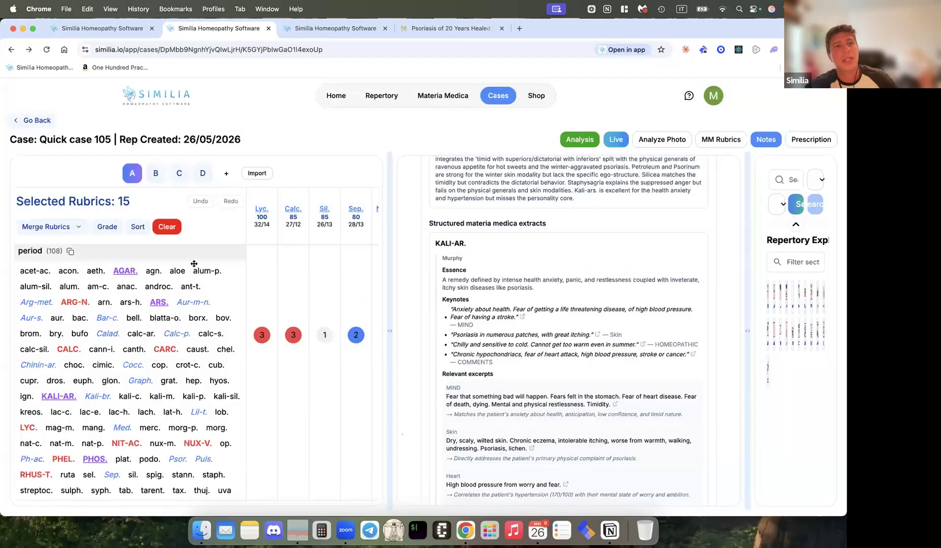
{"action": "scroll", "coordinate": [109, 266], "scroll_direction": "up", "scroll_amount": 3}
{"action": "left_click", "coordinate": [109, 270]}
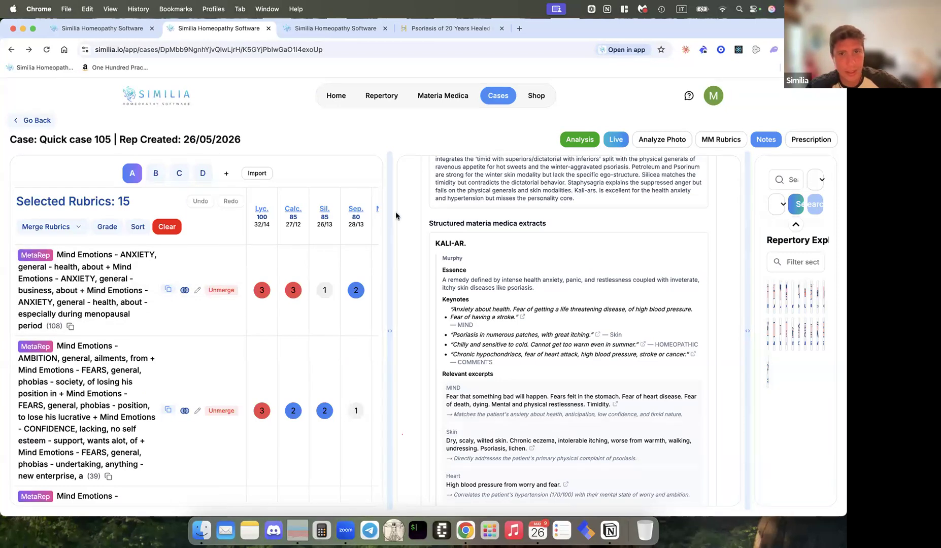
Step: Change the case analysis strategy from Balanced to Small remedies and return to the case page
{"action": "left_click", "coordinate": [569, 140]}
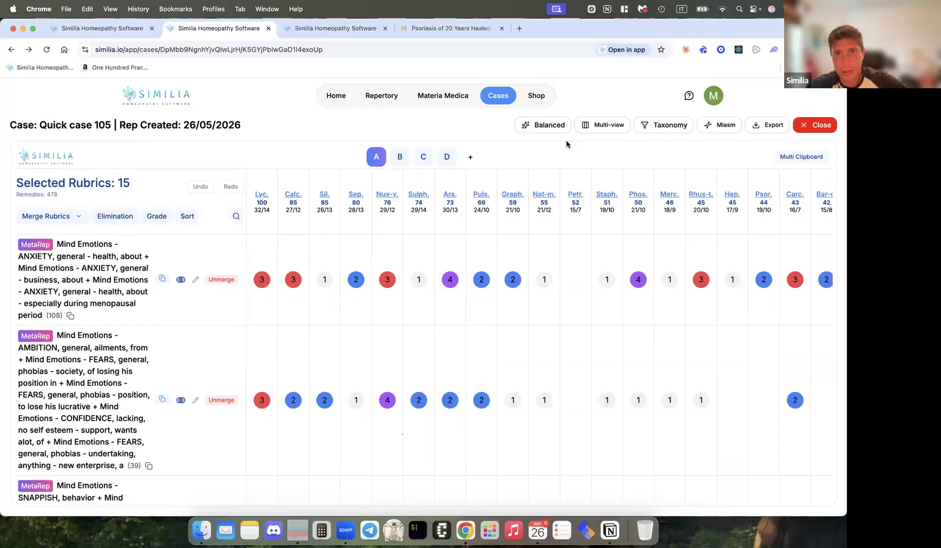
{"action": "left_click", "coordinate": [558, 131]}
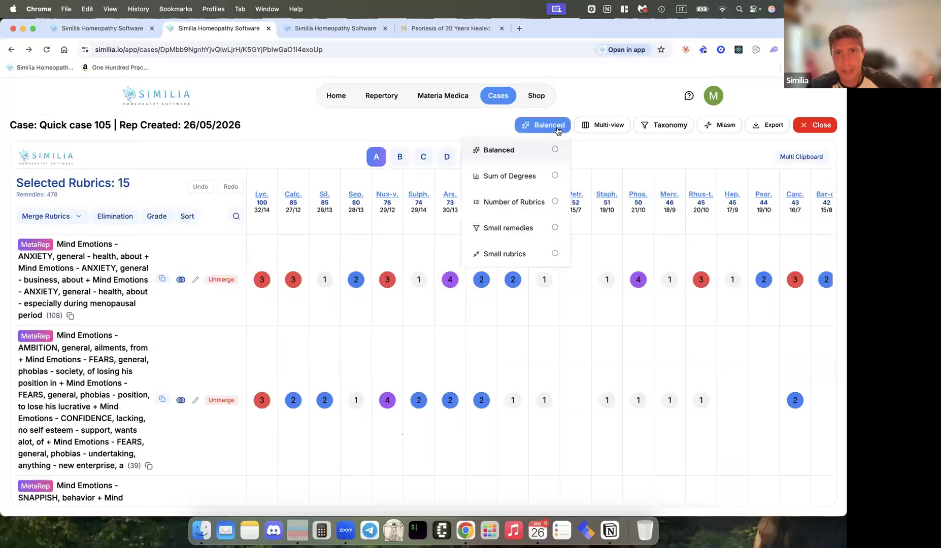
{"action": "left_click", "coordinate": [505, 230]}
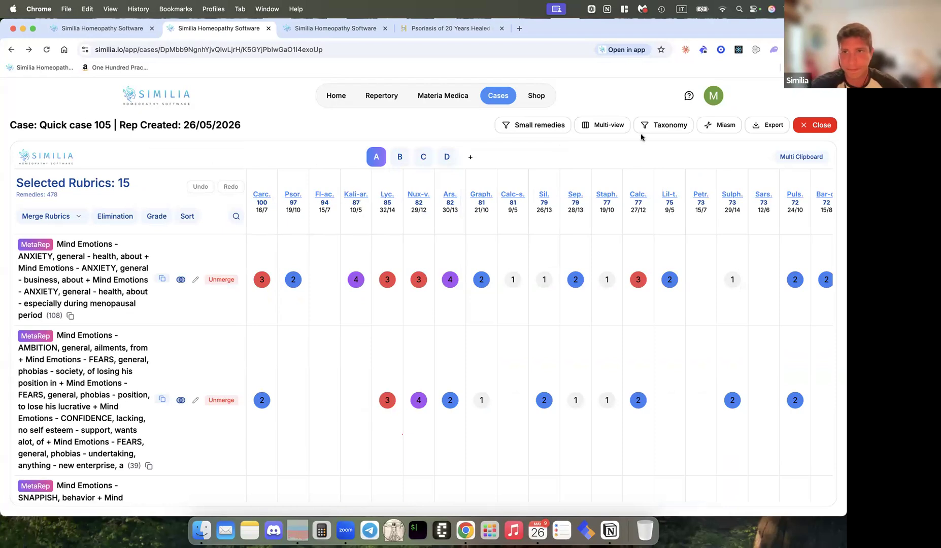
{"action": "left_click", "coordinate": [822, 127]}
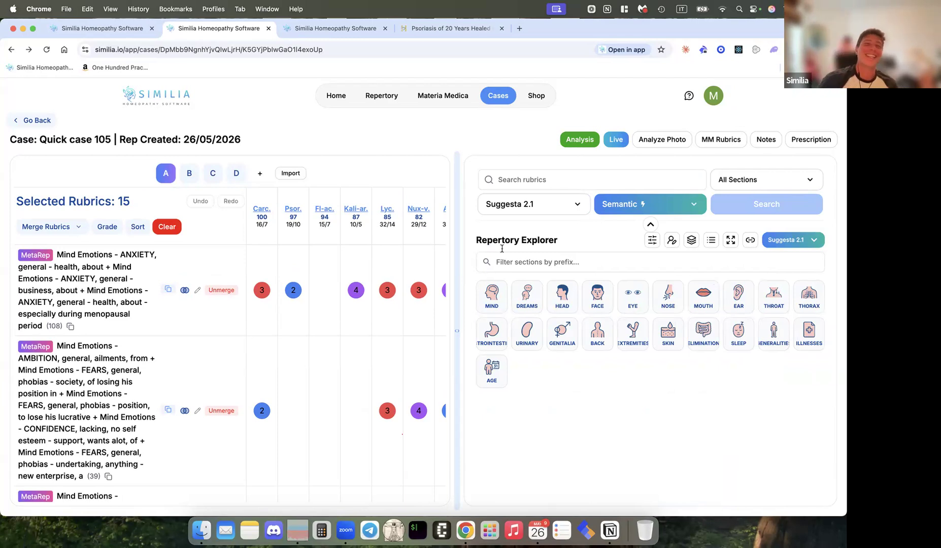
Step: Narrow the selected rubrics area to give more room and reopen the case notes
{"action": "left_click_drag", "start_coordinate": [456, 216], "coordinate": [256, 240]}
{"action": "left_click", "coordinate": [762, 141]}
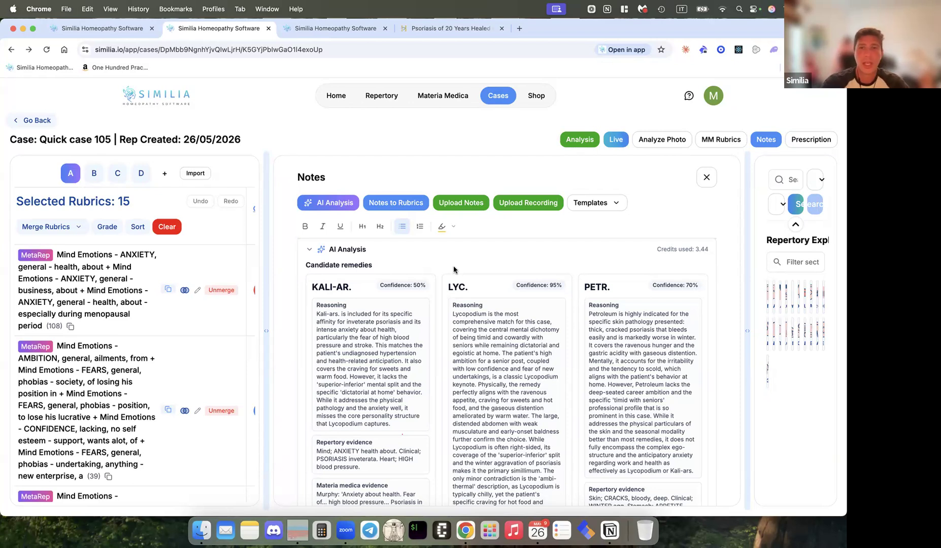
Step: Try to start an AI Analysis on clipboard A, switch to clipboard B, and view the analysis source presets without running it
{"action": "left_click", "coordinate": [318, 203]}
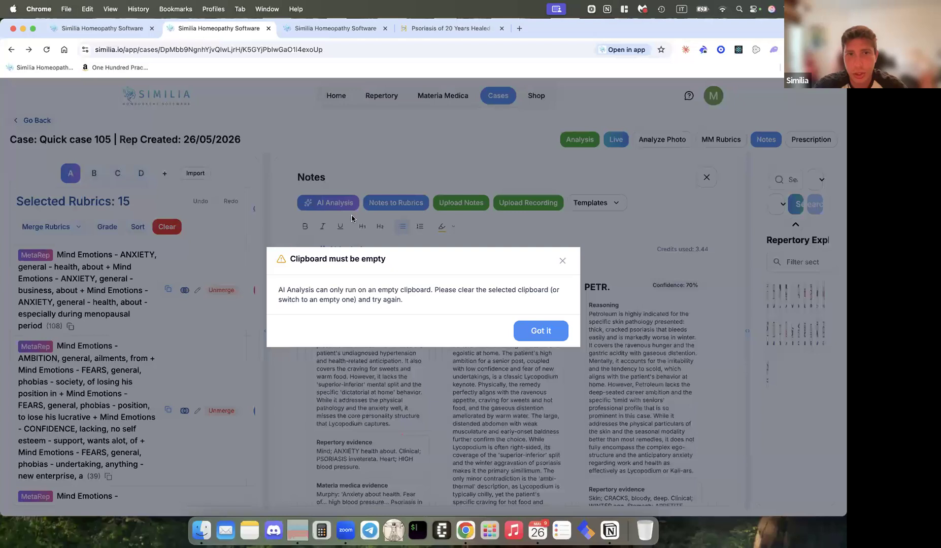
{"action": "left_click", "coordinate": [549, 338]}
{"action": "left_click", "coordinate": [93, 174]}
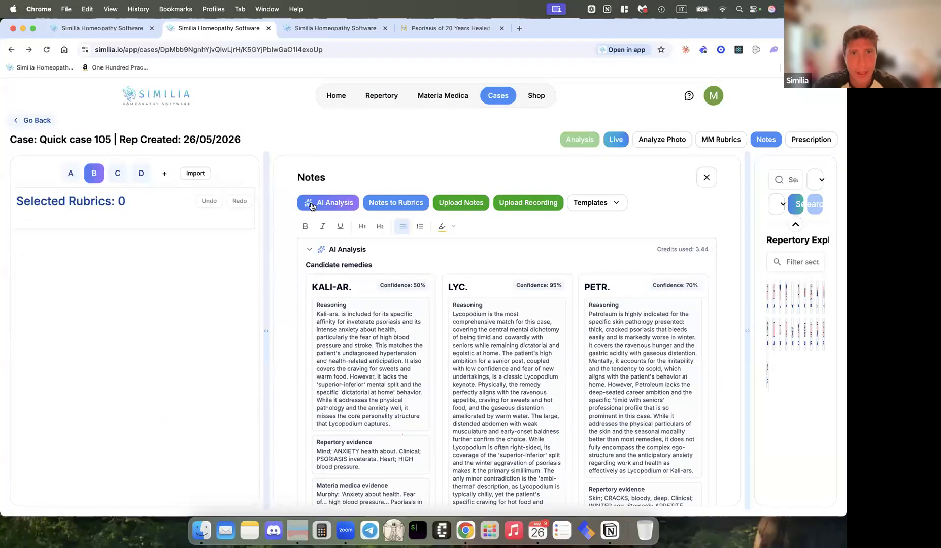
{"action": "left_click", "coordinate": [321, 206]}
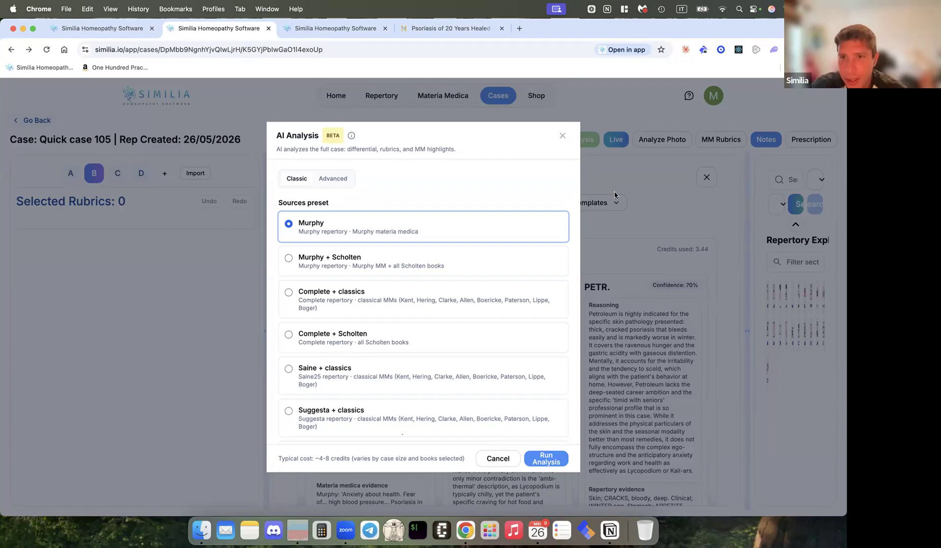
{"action": "left_click", "coordinate": [562, 136]}
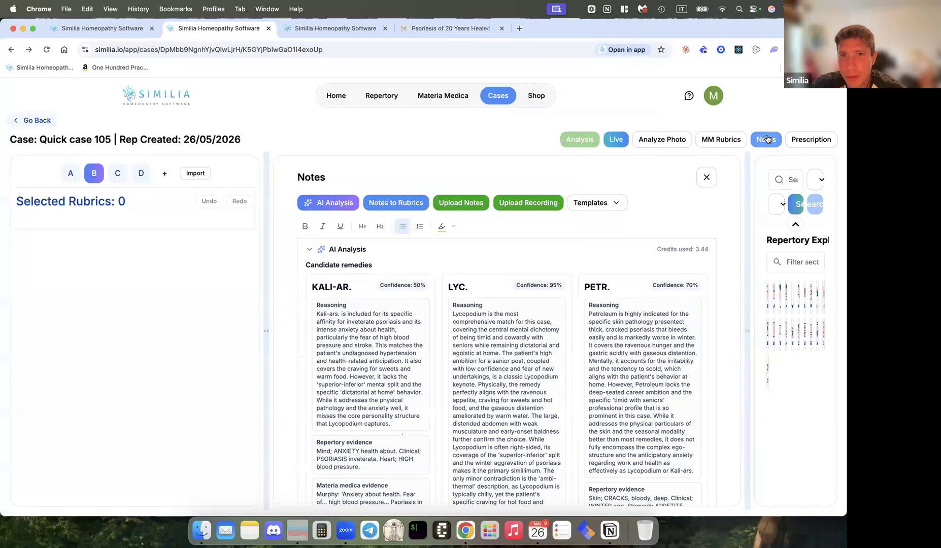
Step: Collapse the AI analysis to show the written case notes, and view the handwritten notes upload without uploading anything
{"action": "left_click", "coordinate": [311, 249]}
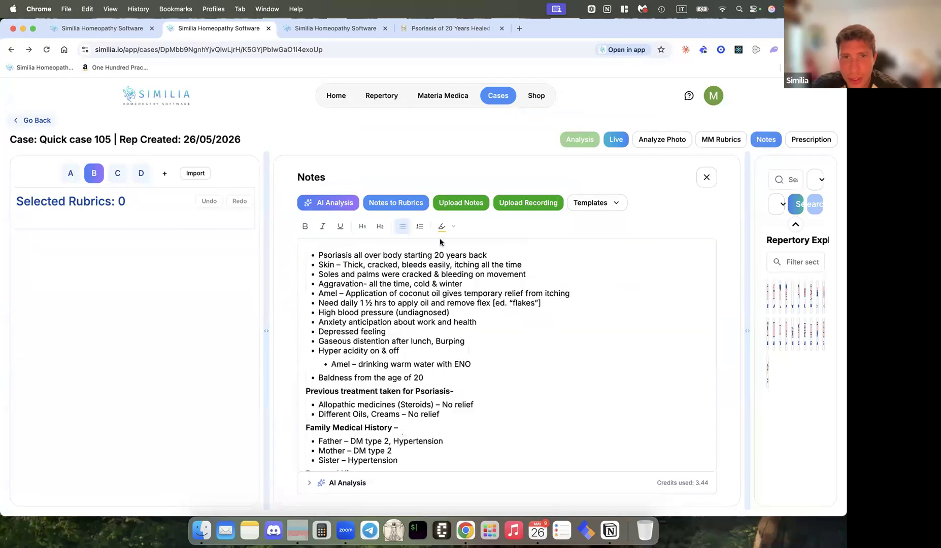
{"action": "left_click", "coordinate": [450, 323]}
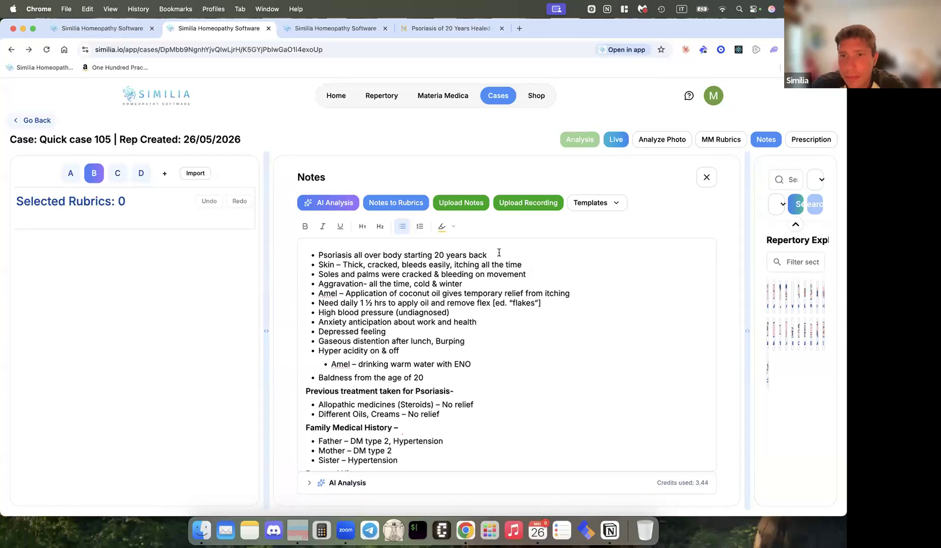
{"action": "left_click", "coordinate": [474, 205]}
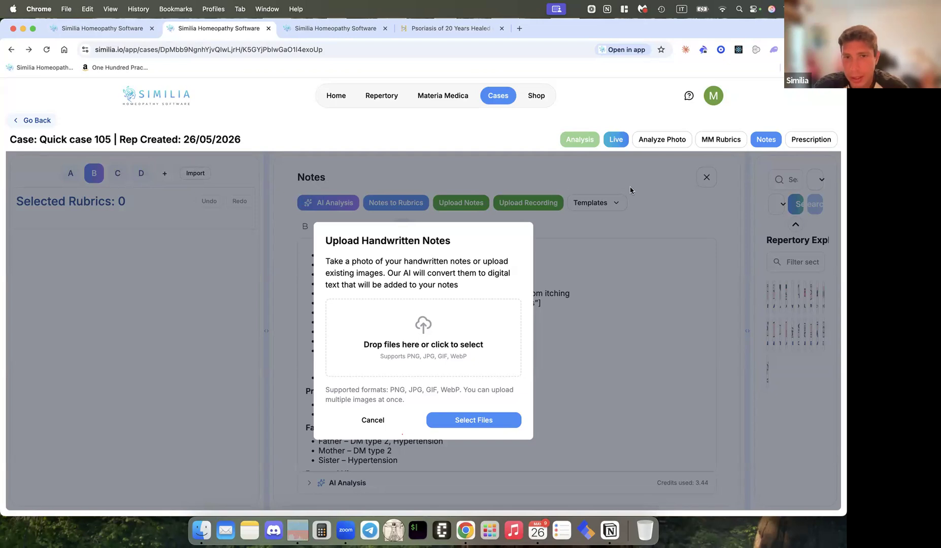
{"action": "left_click", "coordinate": [383, 421]}
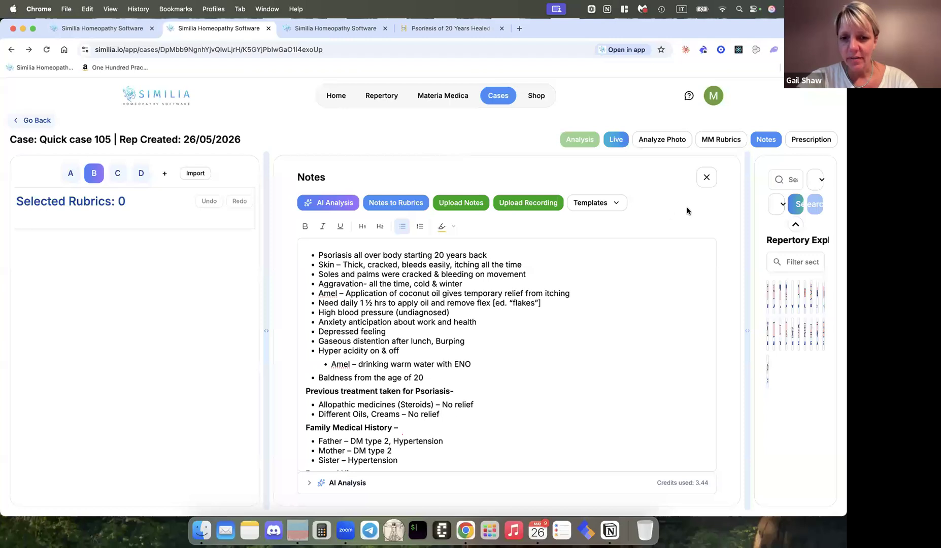
Step: Close the case notes and switch the repertory to MetaRep, ending on Complete26
{"action": "left_click", "coordinate": [706, 178]}
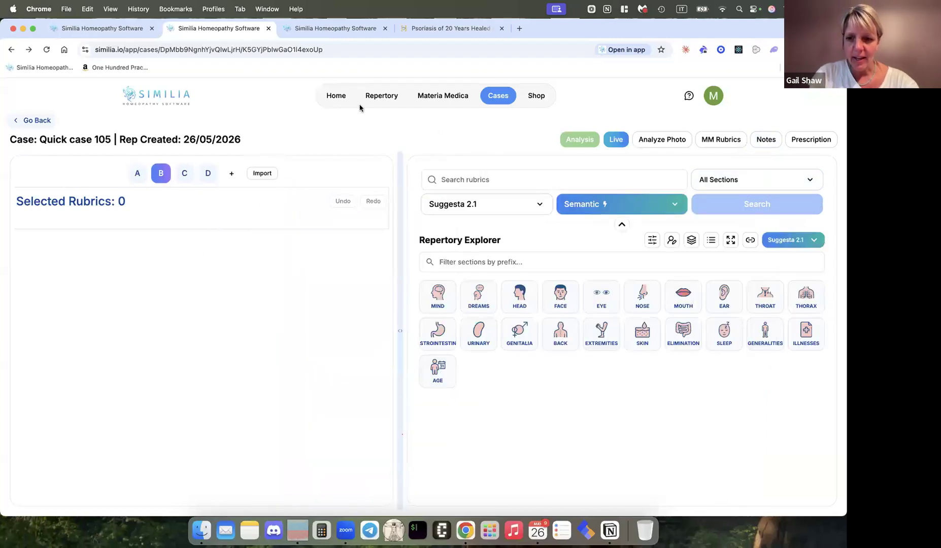
{"action": "left_click", "coordinate": [512, 203]}
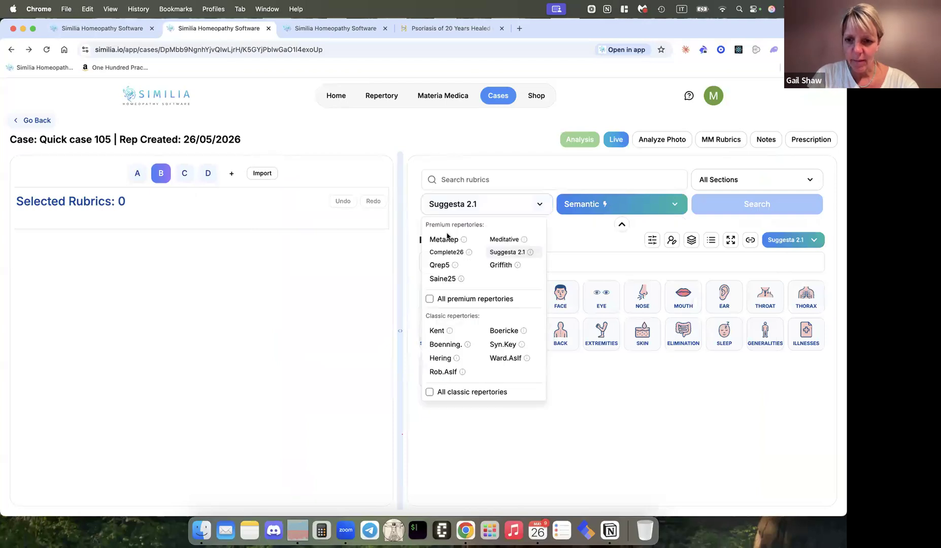
{"action": "left_click", "coordinate": [446, 239]}
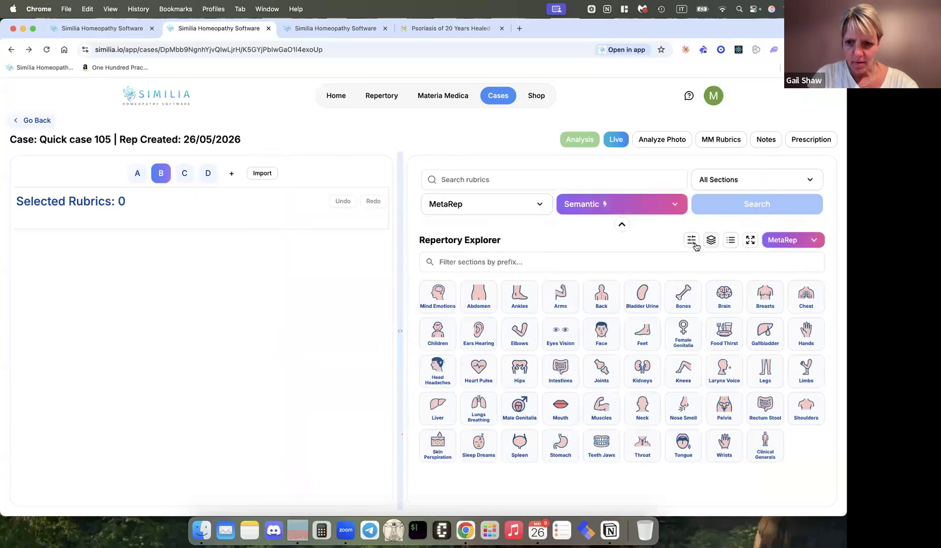
{"action": "left_click", "coordinate": [480, 208]}
{"action": "left_click", "coordinate": [446, 253]}
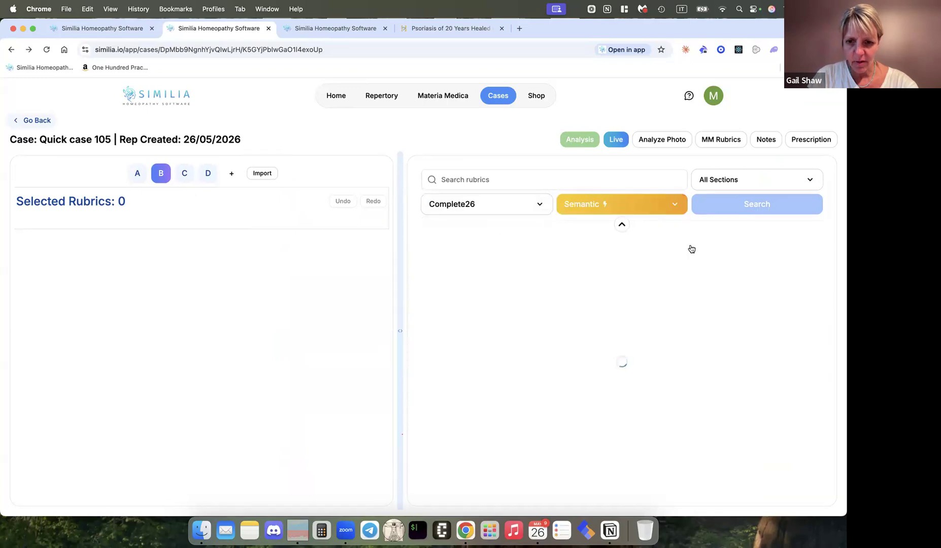
Step: View the rubric filter options without applying any, and search the Complete26 repertory for "fear dark"
{"action": "left_click", "coordinate": [653, 241]}
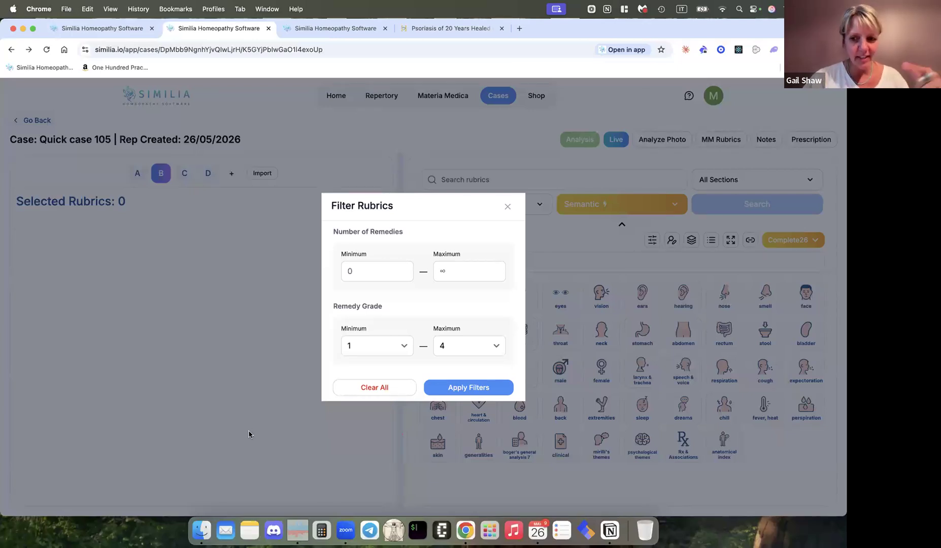
{"action": "left_click", "coordinate": [507, 207]}
{"action": "left_click", "coordinate": [514, 181]}
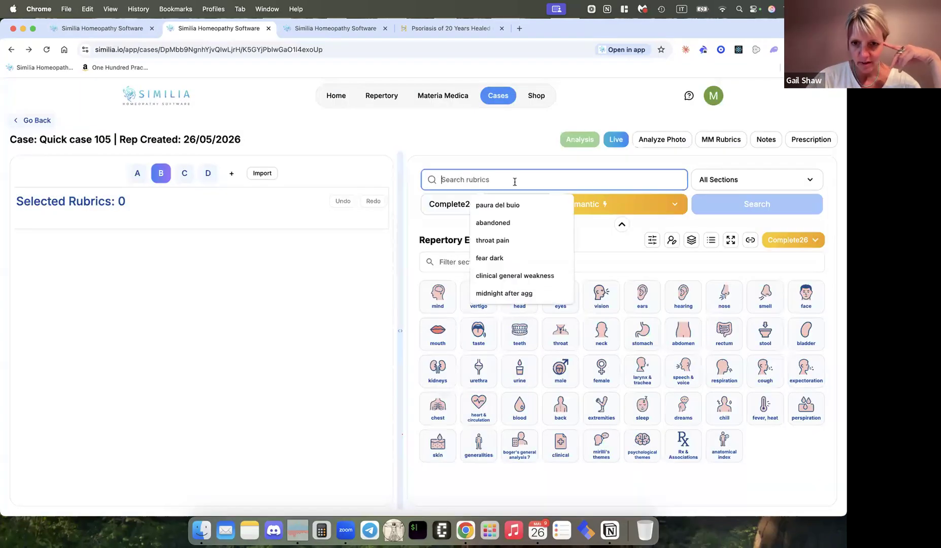
{"action": "type", "text": "fear dark"}
{"action": "key", "text": "Return"}
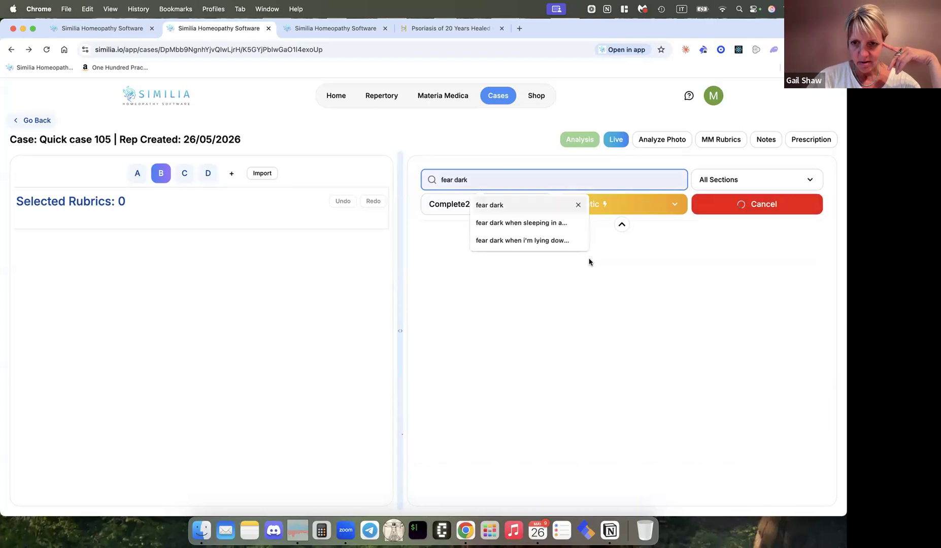
Step: Look through the whole list of "fear dark" rubrics in Complete26 and return to its start
{"action": "scroll", "coordinate": [540, 269], "scroll_direction": "down", "scroll_amount": 1}
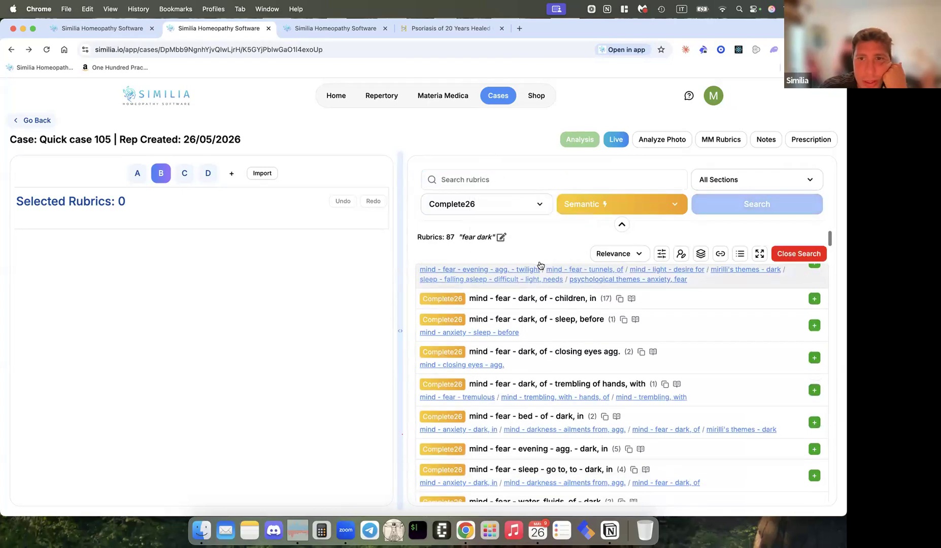
{"action": "scroll", "coordinate": [607, 291], "scroll_direction": "up", "scroll_amount": 1}
{"action": "left_click", "coordinate": [641, 250]}
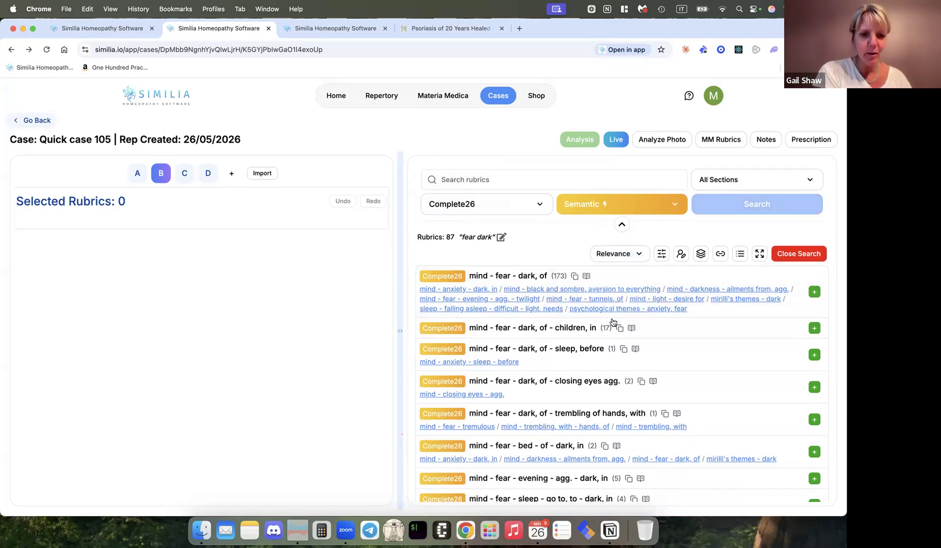
{"action": "scroll", "coordinate": [609, 325], "scroll_direction": "down", "scroll_amount": 5}
{"action": "scroll", "coordinate": [613, 321], "scroll_direction": "down", "scroll_amount": 10}
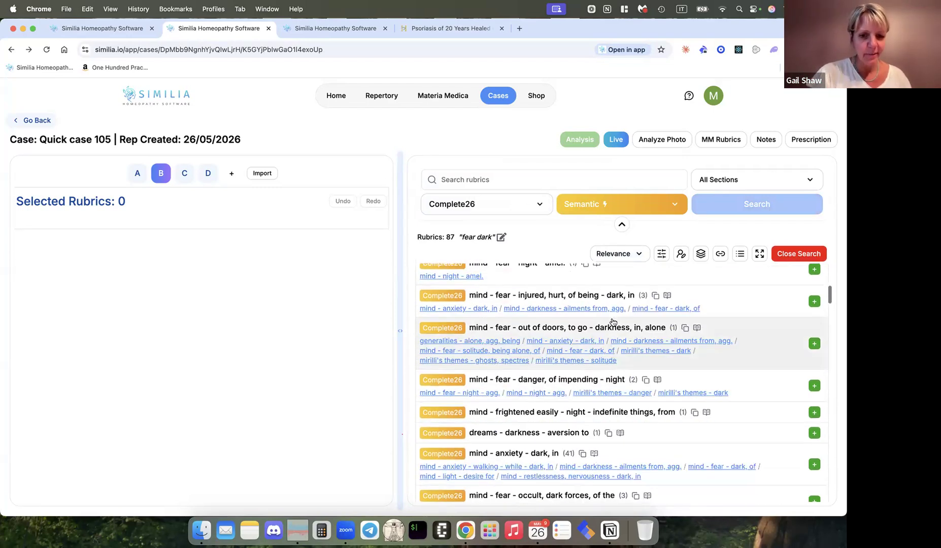
{"action": "scroll", "coordinate": [612, 322], "scroll_direction": "down", "scroll_amount": 7}
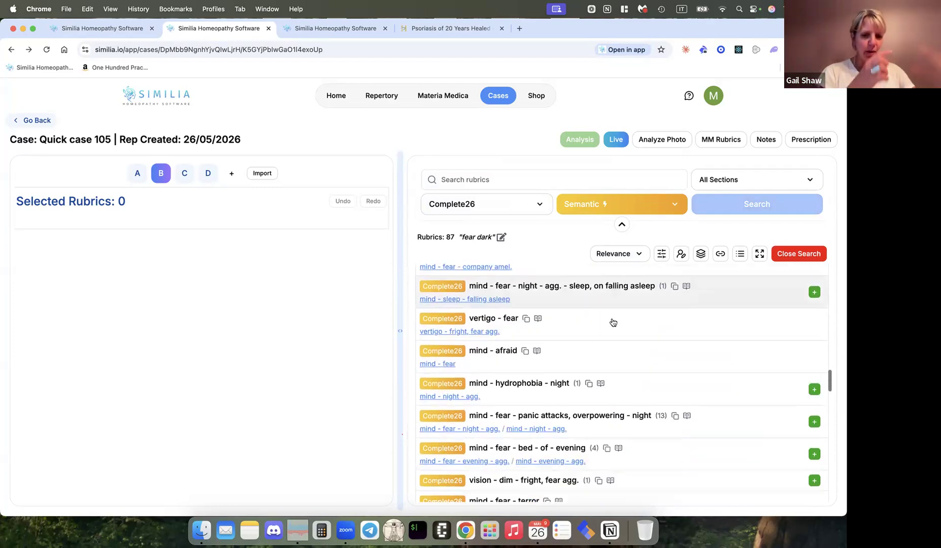
{"action": "scroll", "coordinate": [613, 322], "scroll_direction": "down", "scroll_amount": 6}
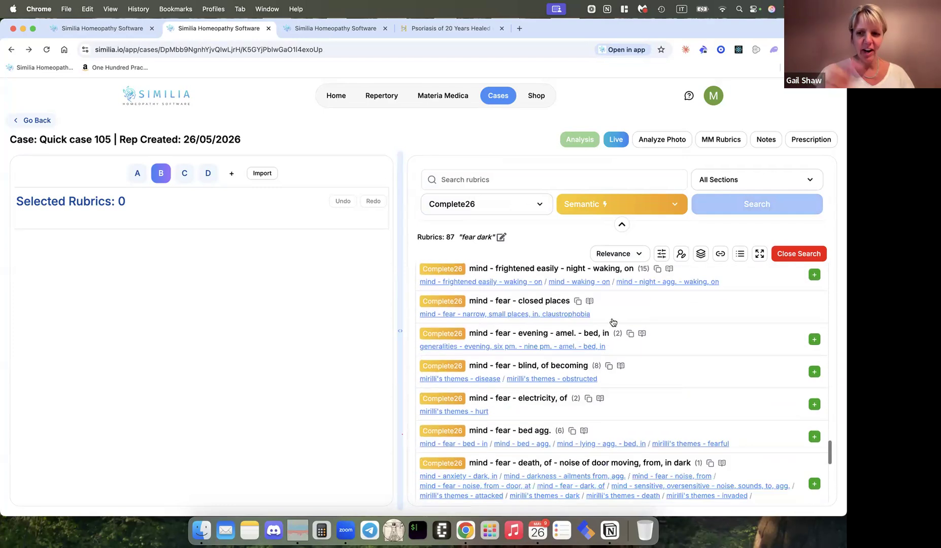
{"action": "scroll", "coordinate": [612, 322], "scroll_direction": "down", "scroll_amount": 5}
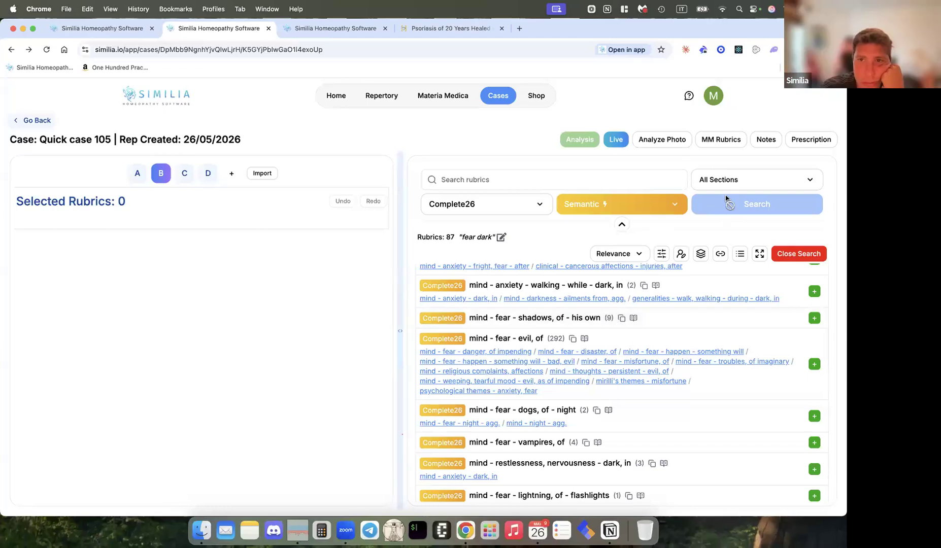
{"action": "scroll", "coordinate": [638, 313], "scroll_direction": "up", "scroll_amount": 8}
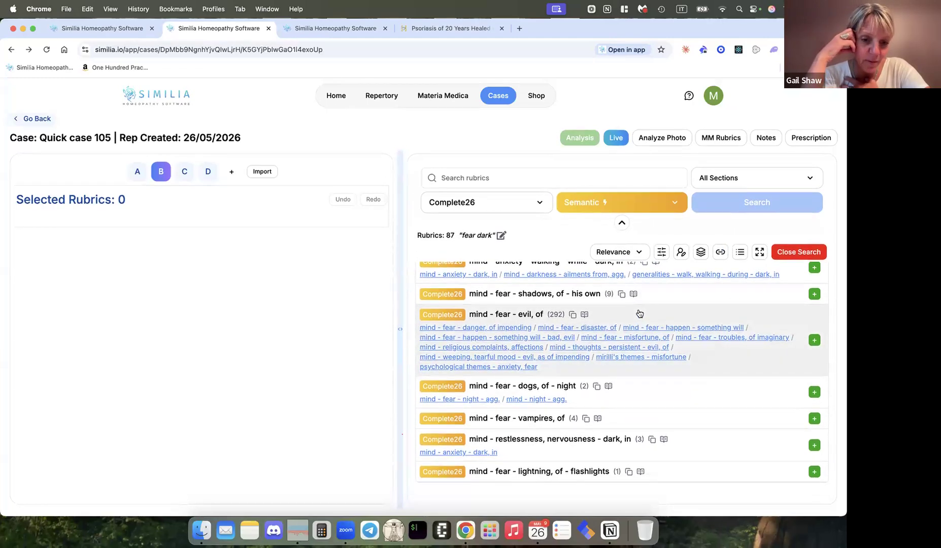
{"action": "scroll", "coordinate": [639, 325], "scroll_direction": "up", "scroll_amount": 10}
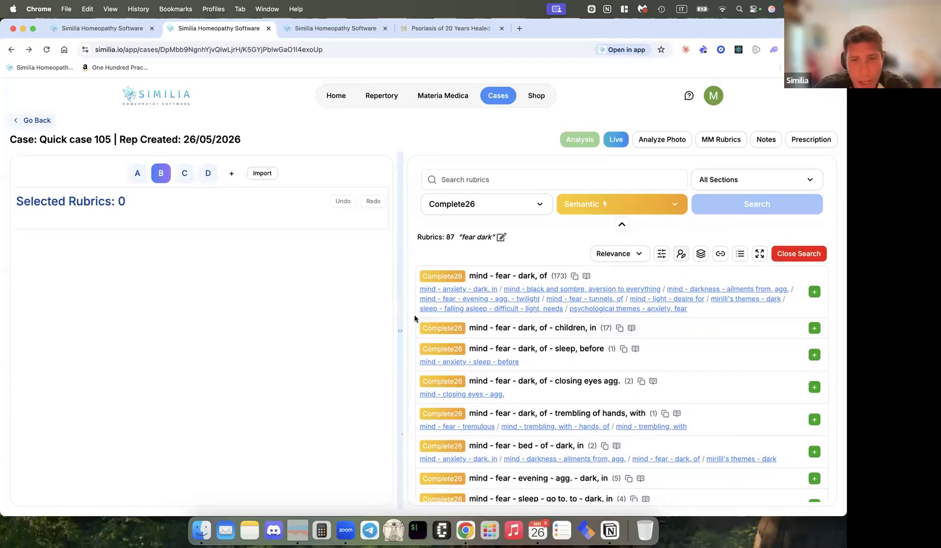
Step: View the sort options for the rubric search results without changing the order
{"action": "left_click", "coordinate": [616, 255]}
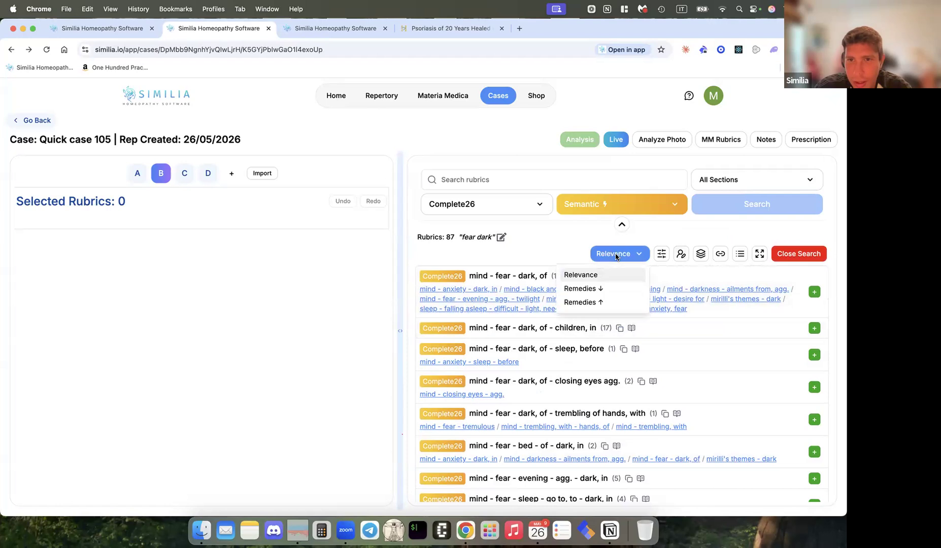
{"action": "left_click", "coordinate": [615, 255]}
{"action": "left_click", "coordinate": [616, 254]}
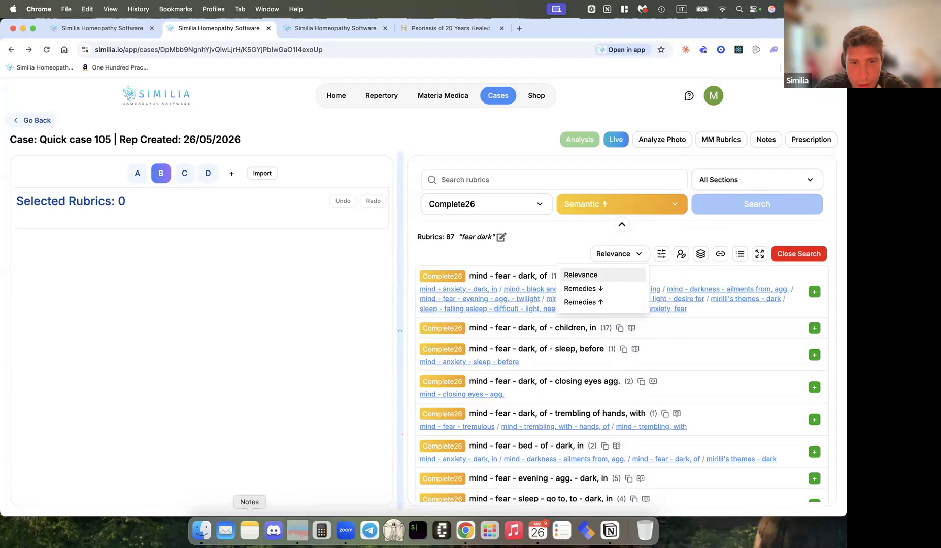
Step: Switch to the Notes app, add "search results order by section" at the end of the feature list note, and return to the case page
{"action": "left_click", "coordinate": [250, 529]}
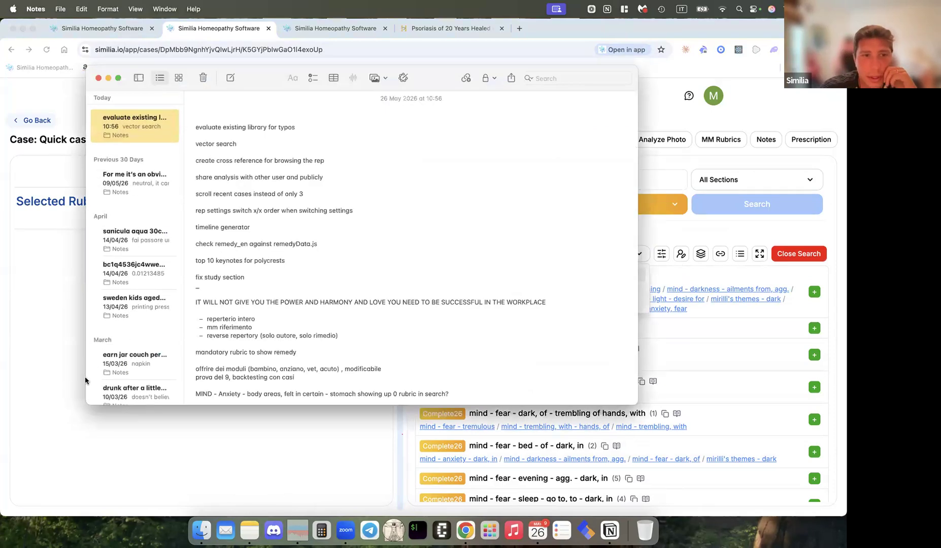
{"action": "left_click", "coordinate": [67, 429]}
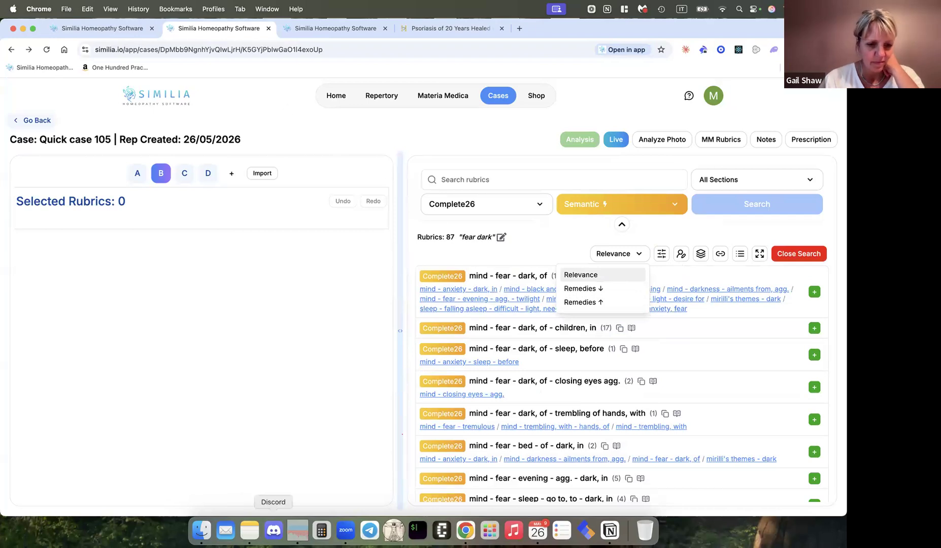
{"action": "left_click", "coordinate": [249, 530]}
{"action": "scroll", "coordinate": [355, 325], "scroll_direction": "down", "scroll_amount": 20}
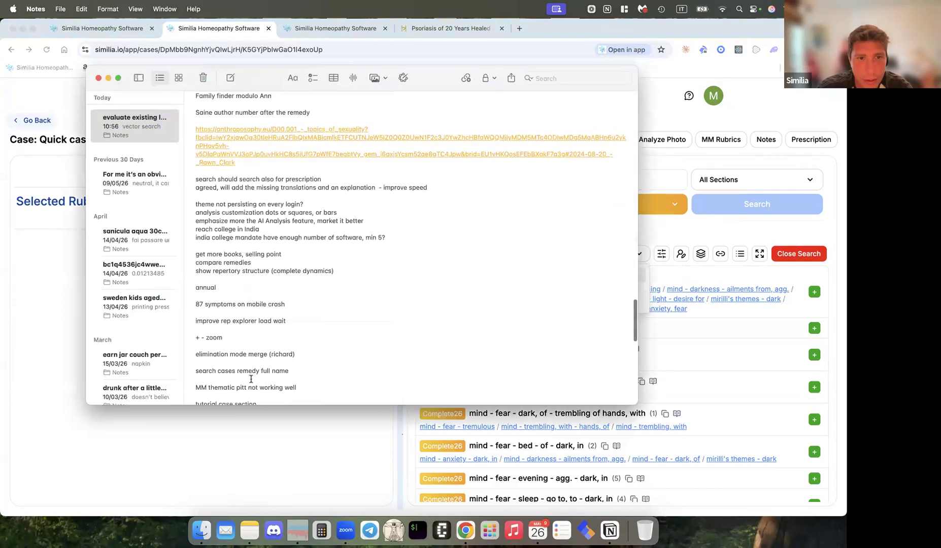
{"action": "left_click", "coordinate": [410, 389]}
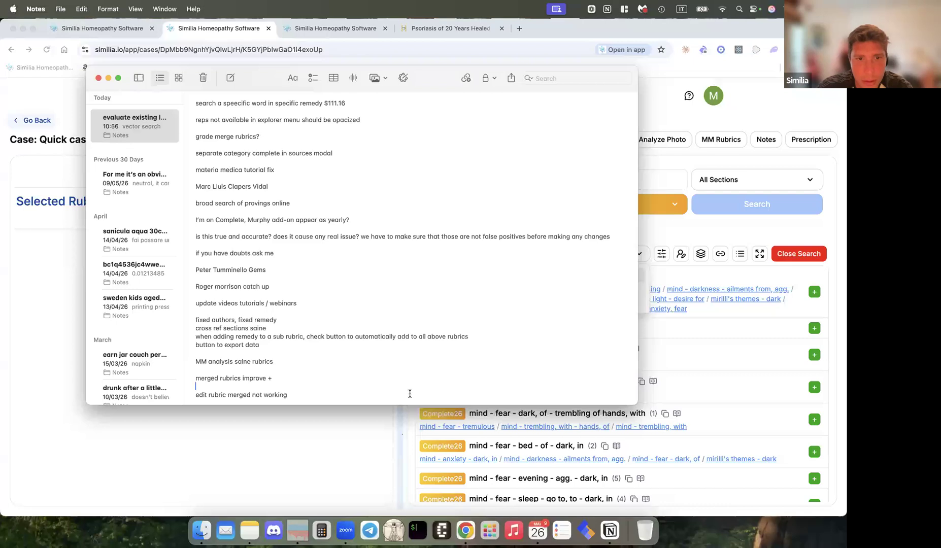
{"action": "type", "text": "s"}
{"action": "scroll", "coordinate": [355, 304], "scroll_direction": "down", "scroll_amount": 5}
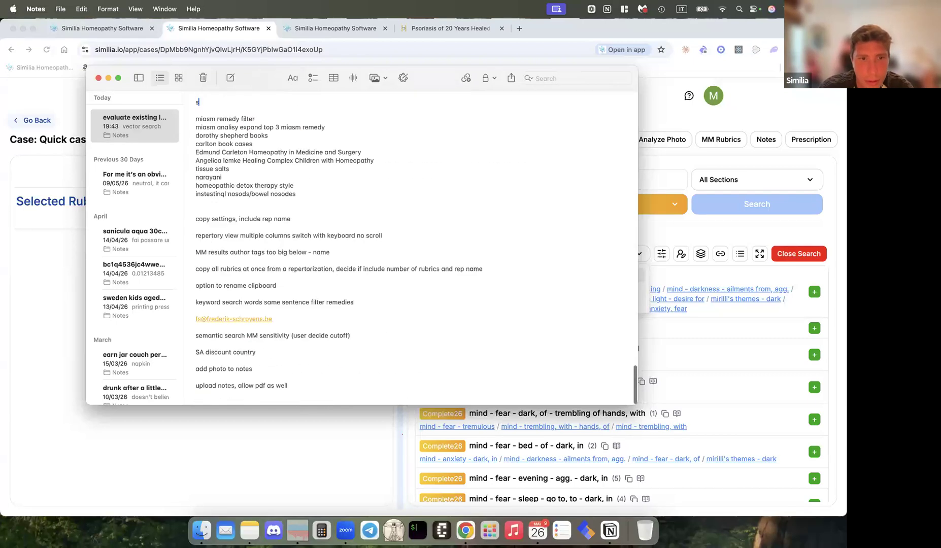
{"action": "left_click", "coordinate": [308, 384]}
{"action": "key", "text": "Return"}
{"action": "type", "text": "se"}
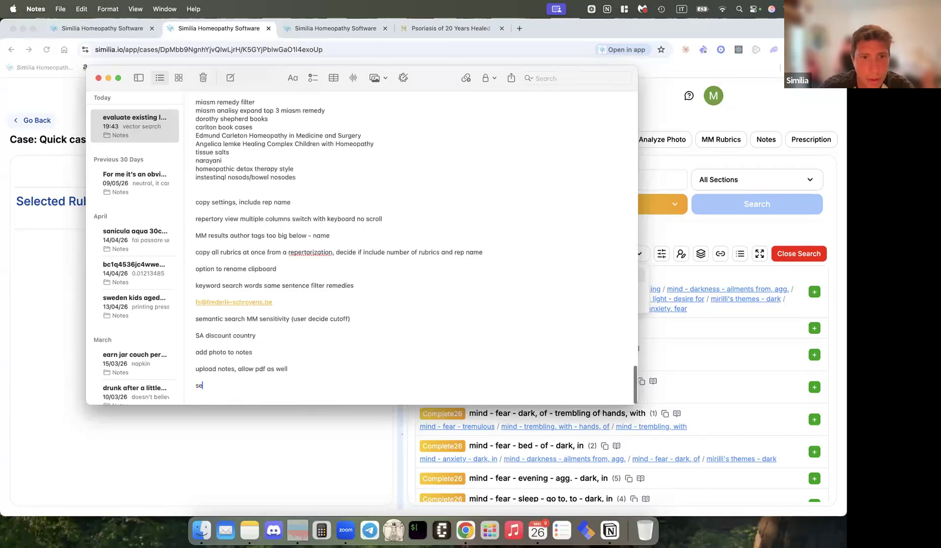
{"action": "type", "text": "arch re"}
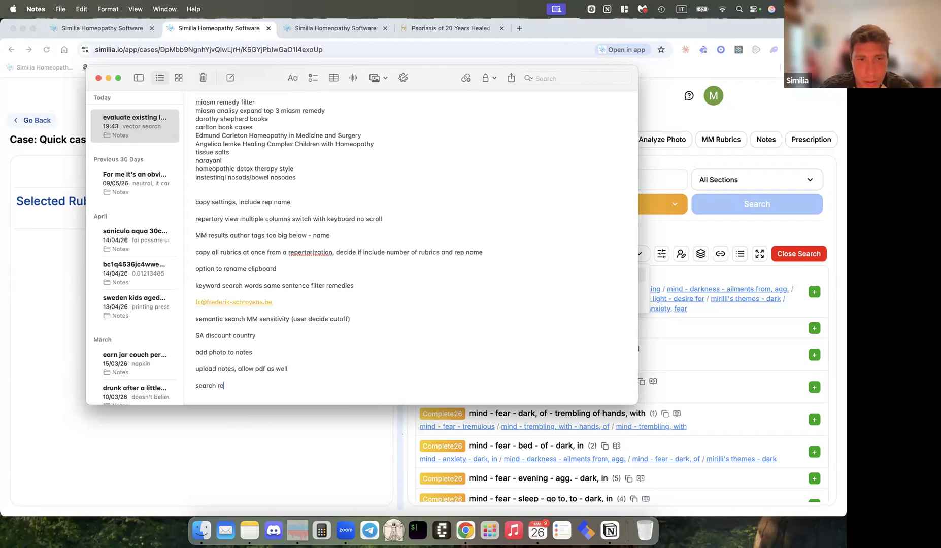
{"action": "type", "text": "sults order by "}
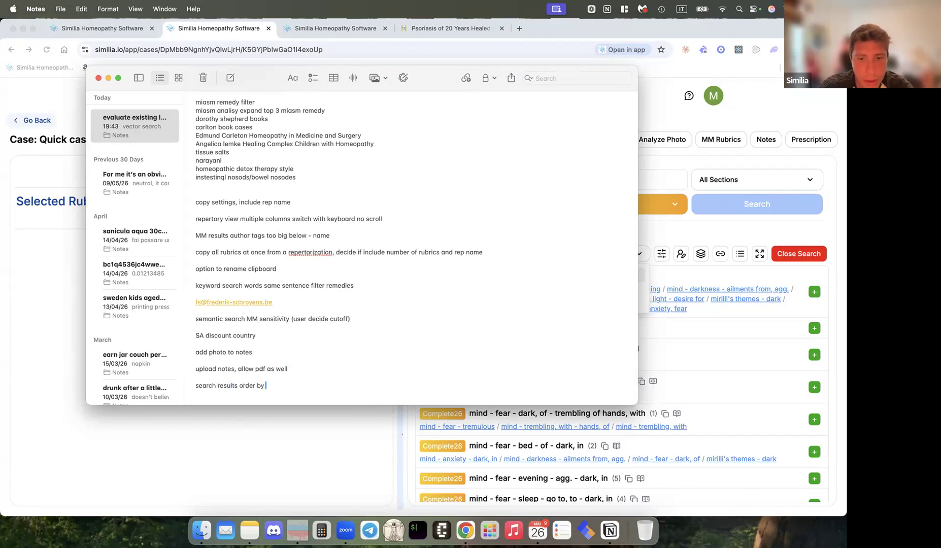
{"action": "type", "text": "remedies"}
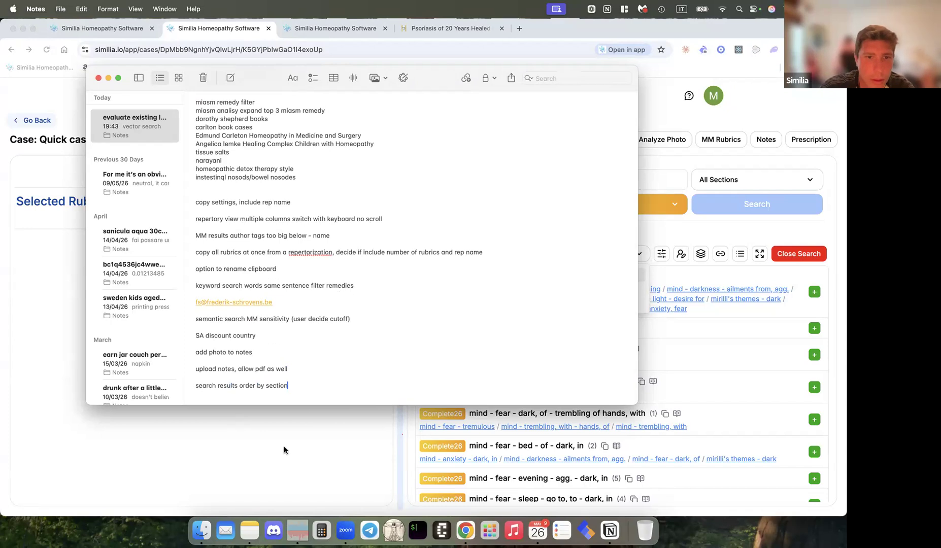
{"action": "left_click", "coordinate": [283, 506]}
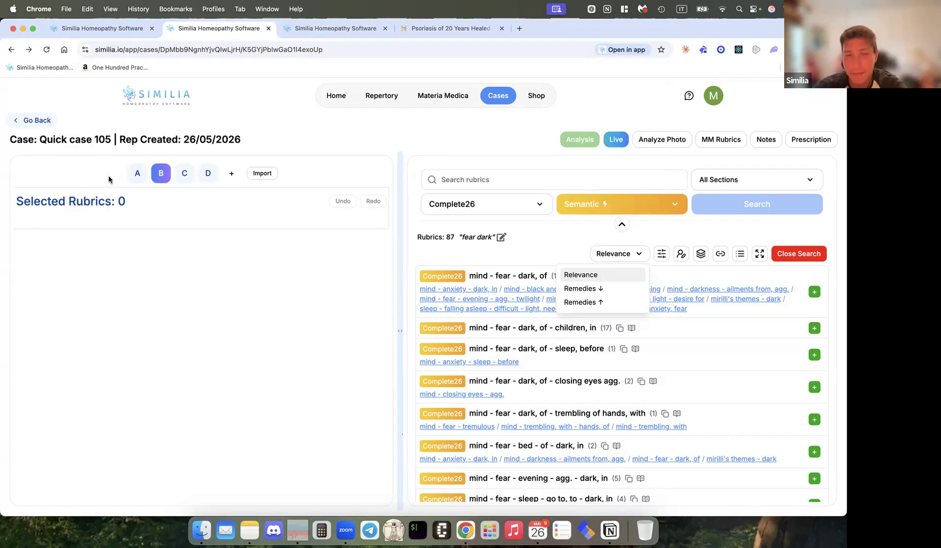
{"action": "left_click", "coordinate": [329, 278]}
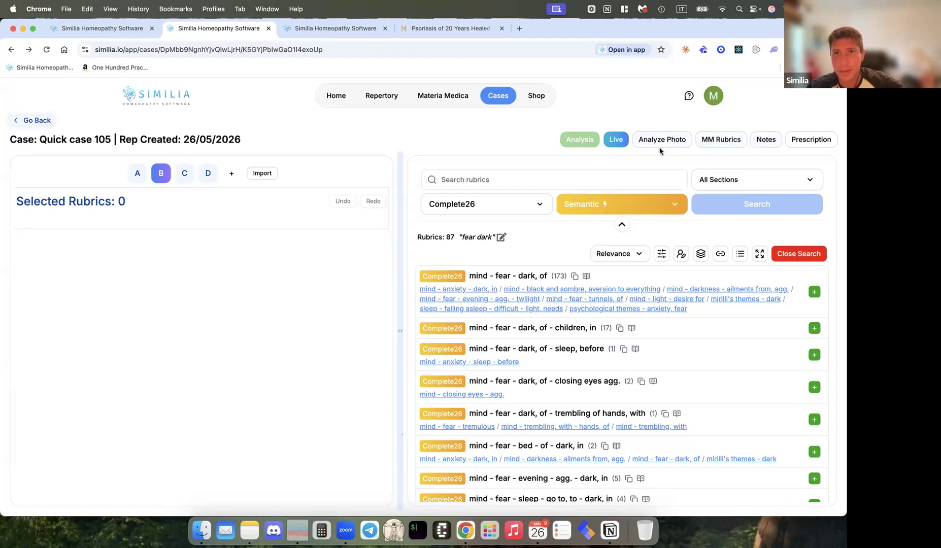
Step: Reopen the case notes and view the classic AI Analysis source presets, closing them without running an analysis
{"action": "left_click", "coordinate": [760, 147]}
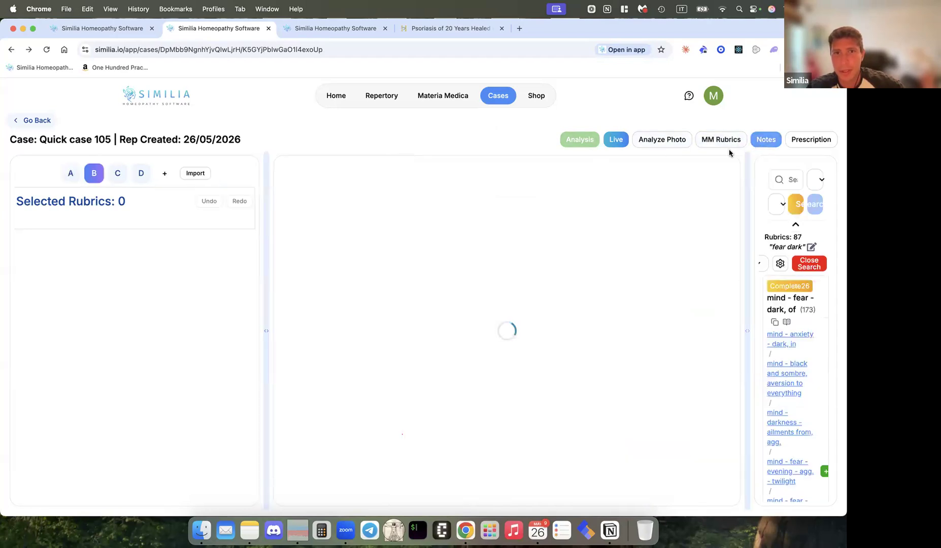
{"action": "left_click", "coordinate": [337, 203]}
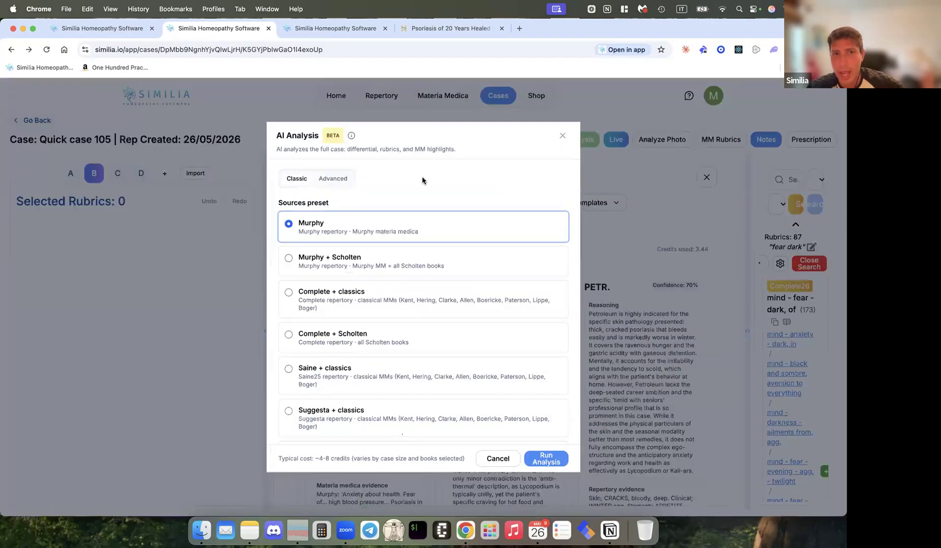
{"action": "left_click_drag", "start_coordinate": [303, 195], "coordinate": [348, 240]}
{"action": "left_click", "coordinate": [370, 204]}
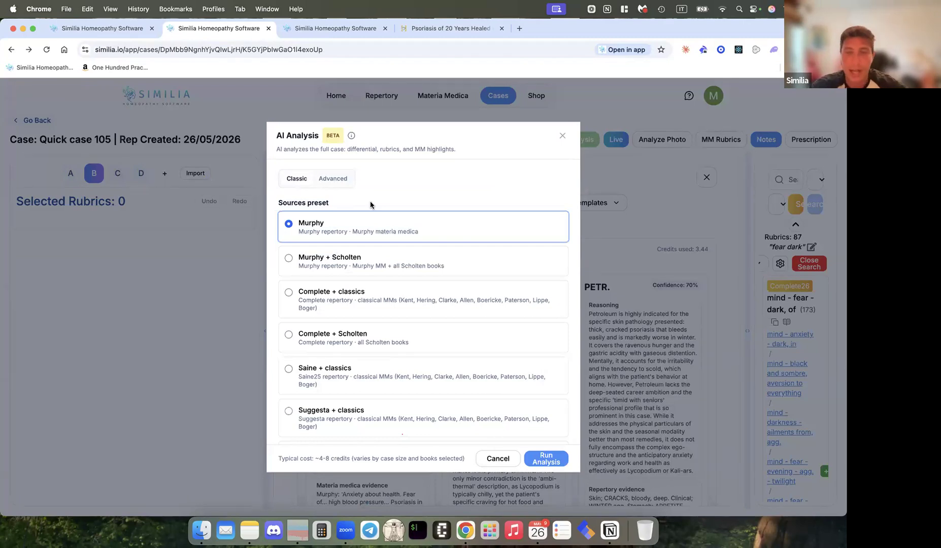
{"action": "left_click", "coordinate": [561, 136]}
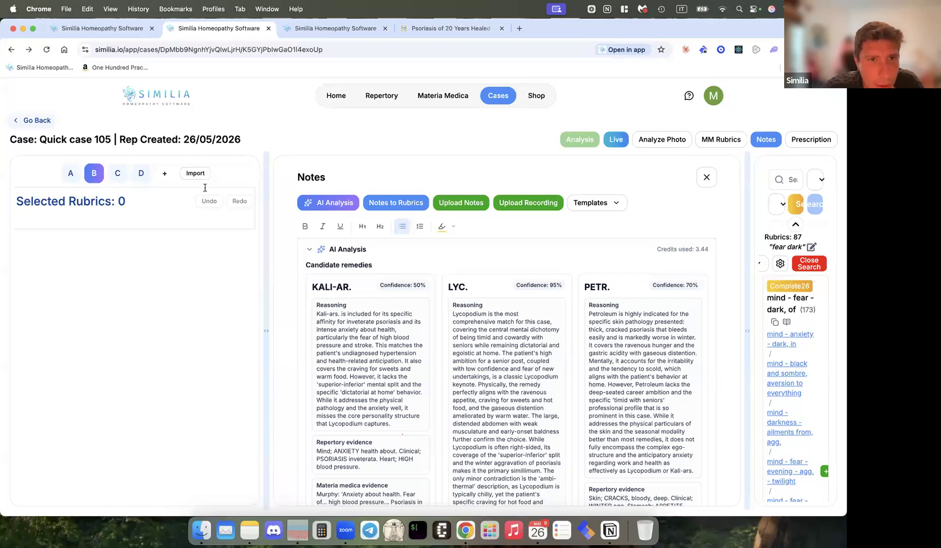
Step: Check the AI credits in the account menu and open the Shop to view the subscription plans
{"action": "left_click", "coordinate": [711, 98]}
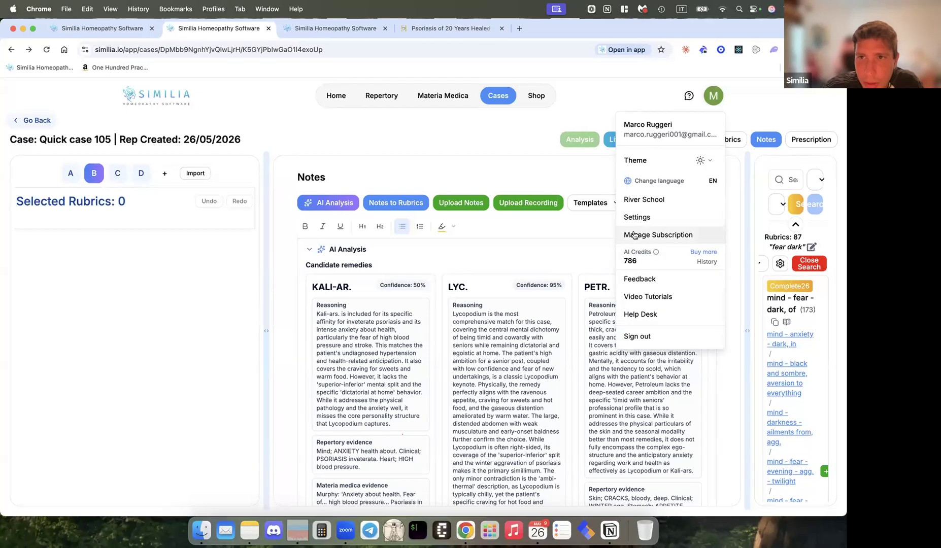
{"action": "left_click", "coordinate": [557, 97]}
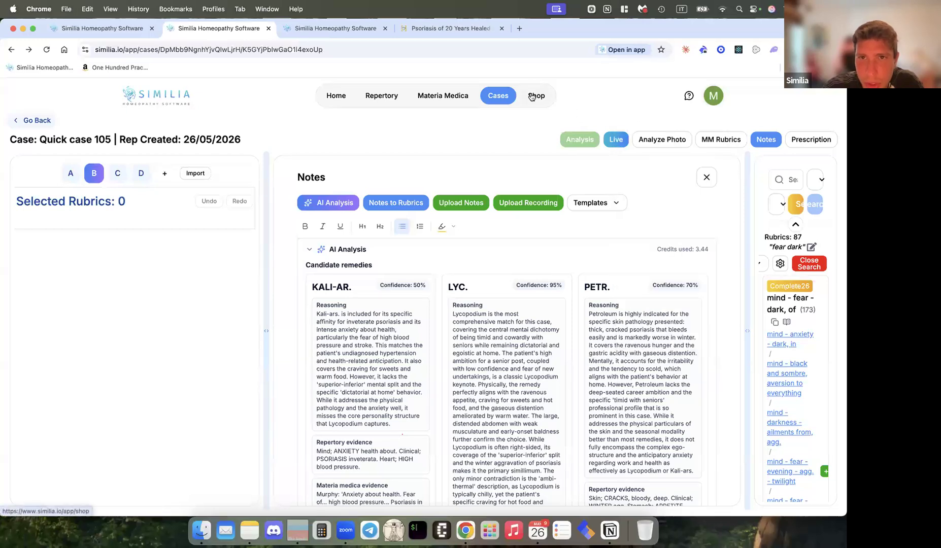
{"action": "left_click", "coordinate": [533, 96]}
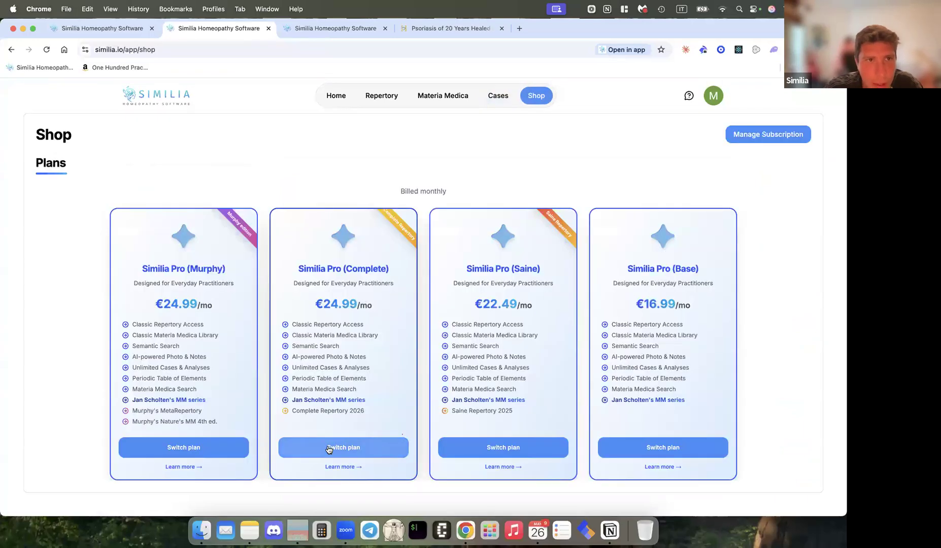
Step: Open the plan switch for Similia Pro (Complete), view the Stripe billing page, and return to the Quick case 104 page
{"action": "left_click", "coordinate": [328, 448]}
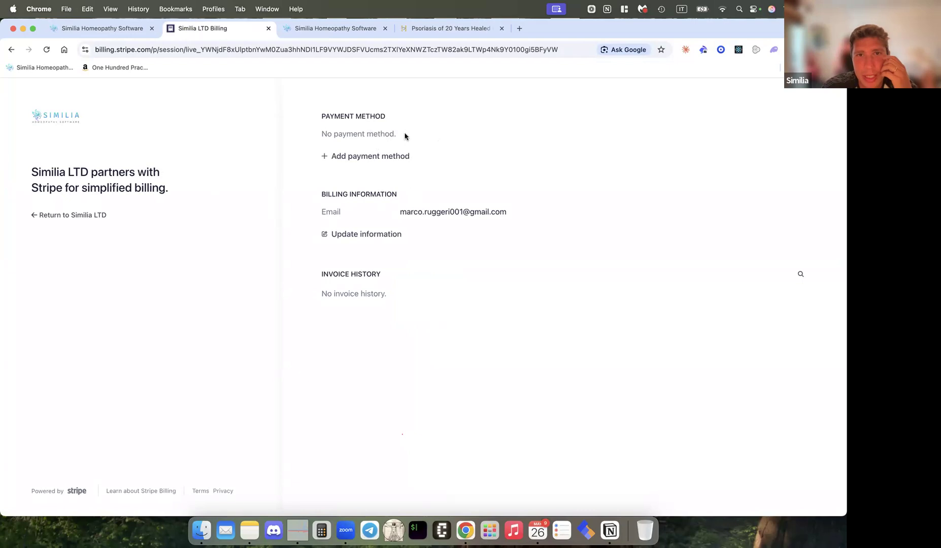
{"action": "left_click", "coordinate": [103, 31]}
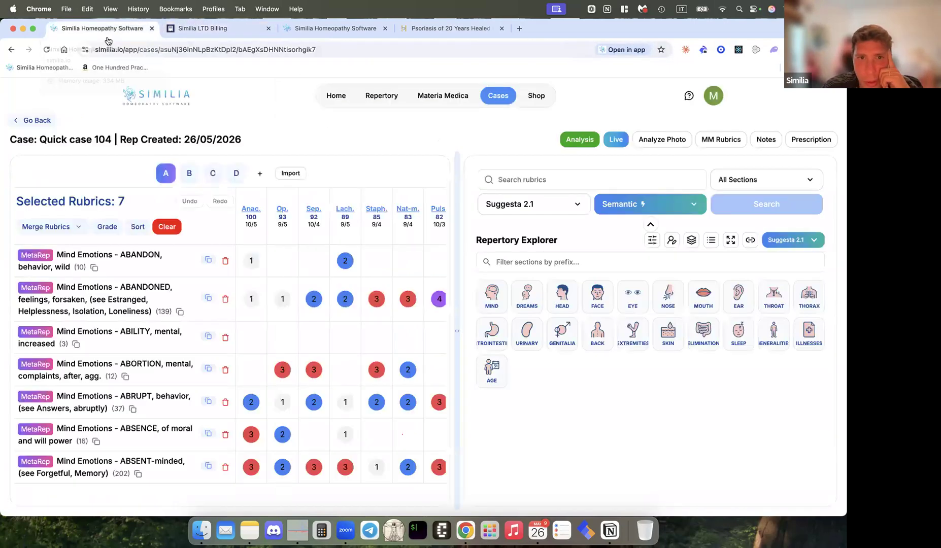
{"action": "left_click", "coordinate": [203, 29]}
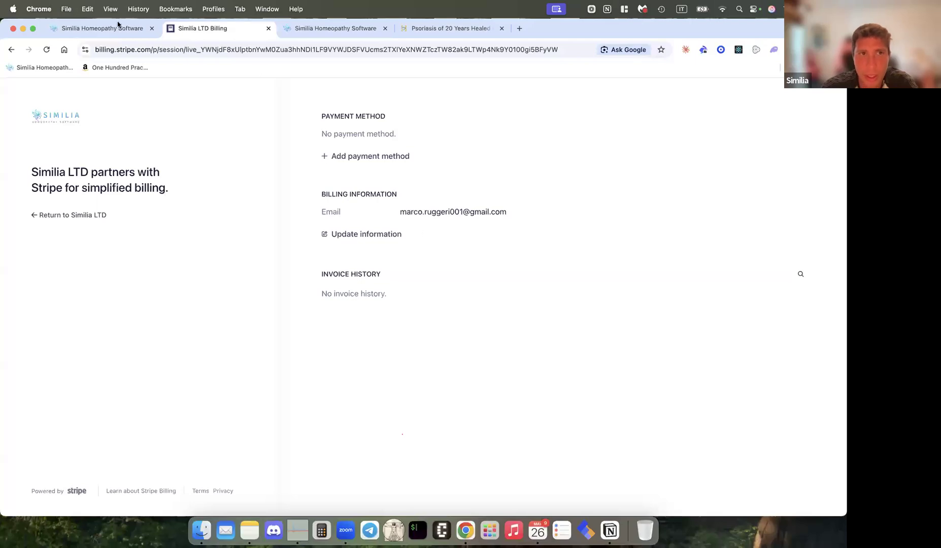
{"action": "left_click", "coordinate": [118, 26]}
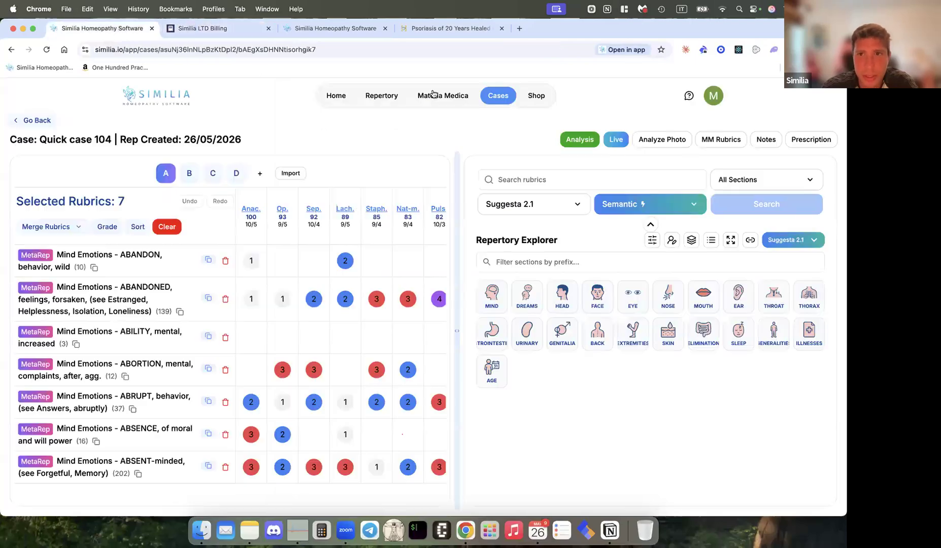
Step: Open the support chat from the case page and close it without sending a message
{"action": "left_click", "coordinate": [689, 97]}
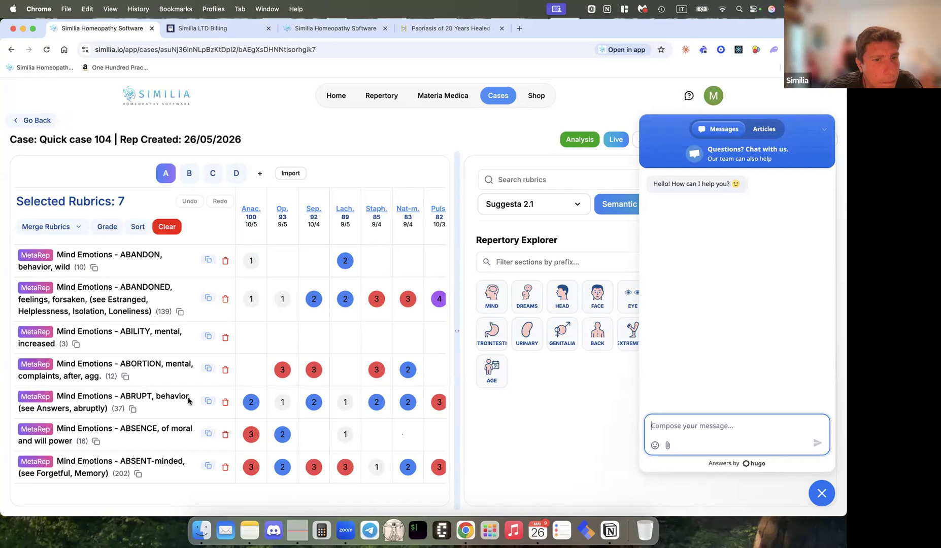
{"action": "left_click", "coordinate": [824, 130]}
{"action": "left_click", "coordinate": [824, 132]}
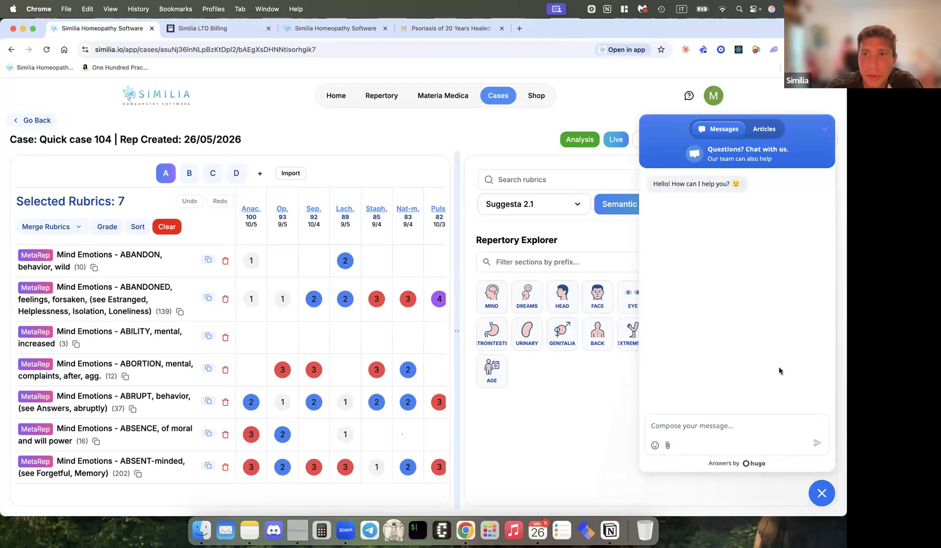
{"action": "left_click", "coordinate": [822, 491]}
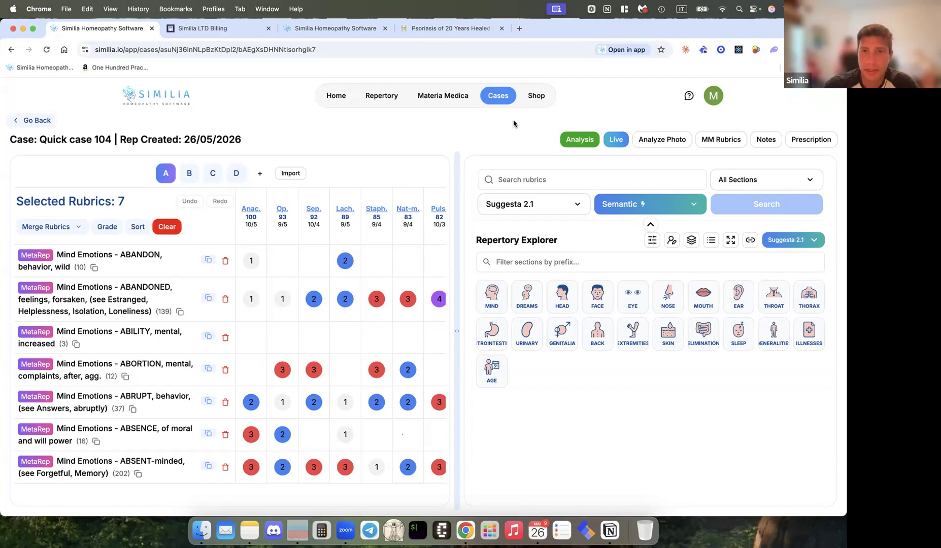
Step: Review the Shop's subscription plans, add-on packages and one-time purchases
{"action": "left_click", "coordinate": [536, 97]}
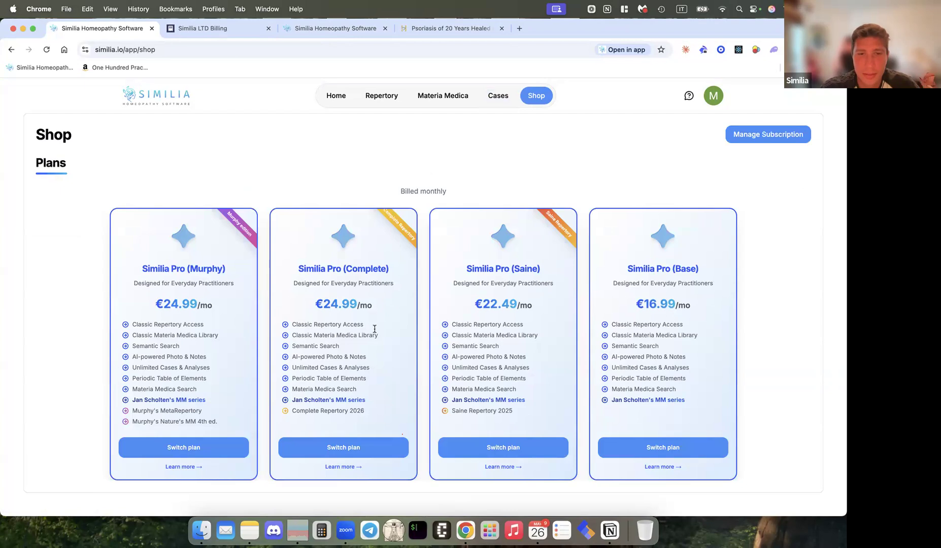
{"action": "scroll", "coordinate": [375, 329], "scroll_direction": "down", "scroll_amount": 5}
{"action": "scroll", "coordinate": [348, 235], "scroll_direction": "down", "scroll_amount": 6}
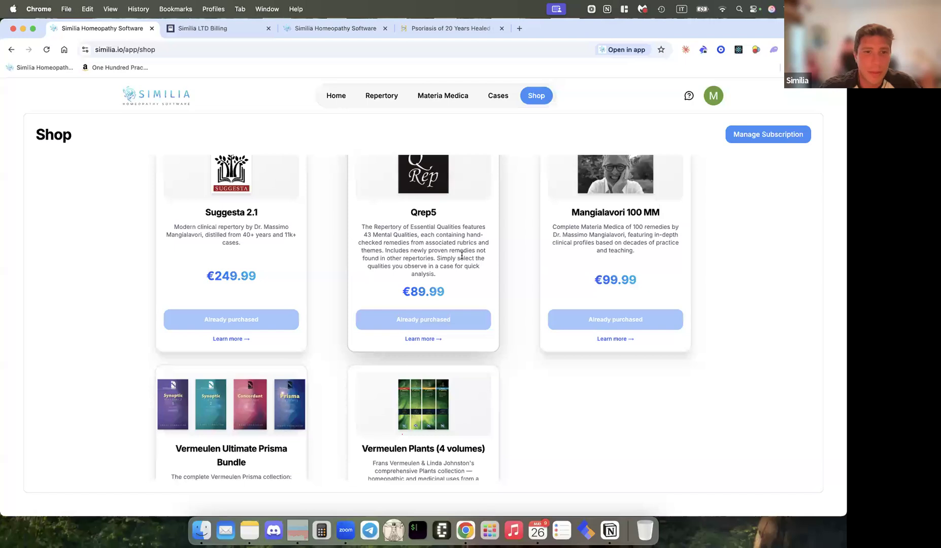
{"action": "scroll", "coordinate": [462, 255], "scroll_direction": "down", "scroll_amount": 2}
{"action": "scroll", "coordinate": [461, 255], "scroll_direction": "up", "scroll_amount": 7}
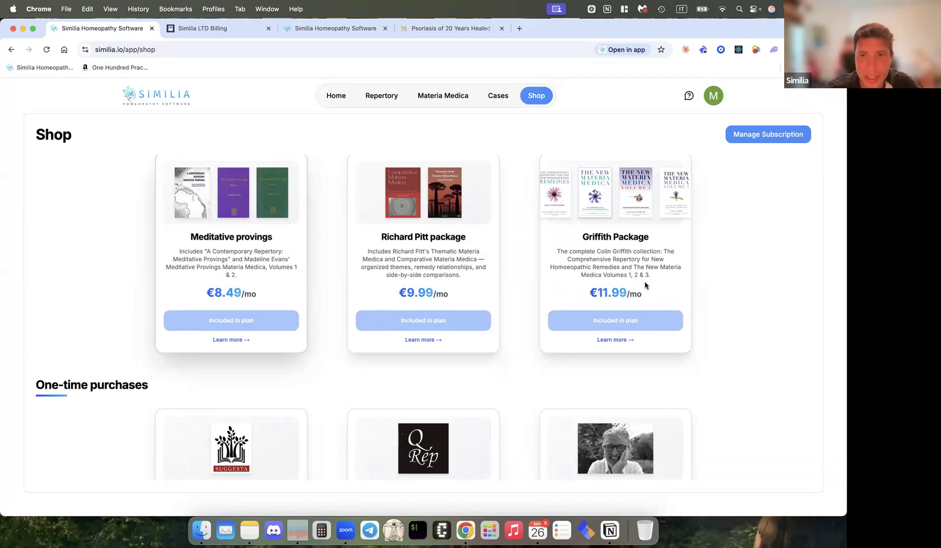
{"action": "scroll", "coordinate": [644, 284], "scroll_direction": "down", "scroll_amount": 3}
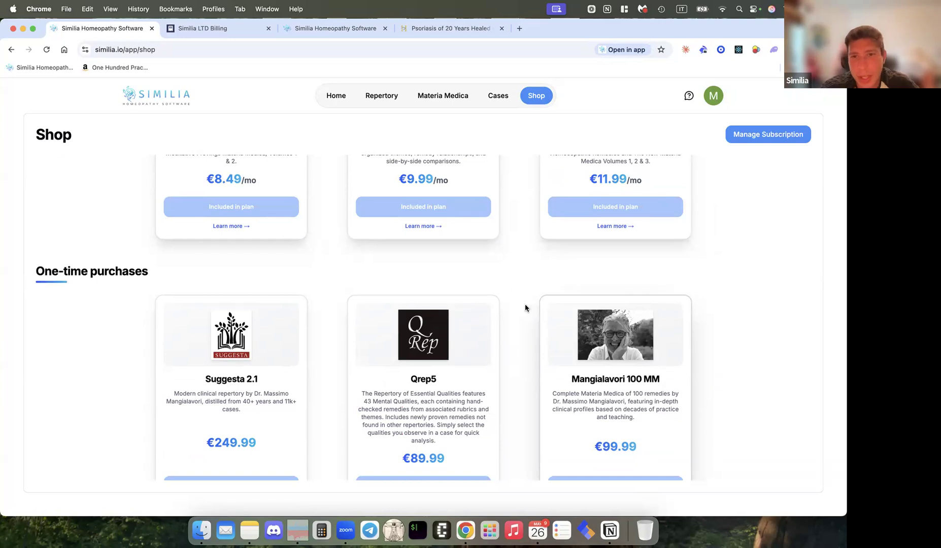
{"action": "scroll", "coordinate": [525, 307], "scroll_direction": "up", "scroll_amount": 10}
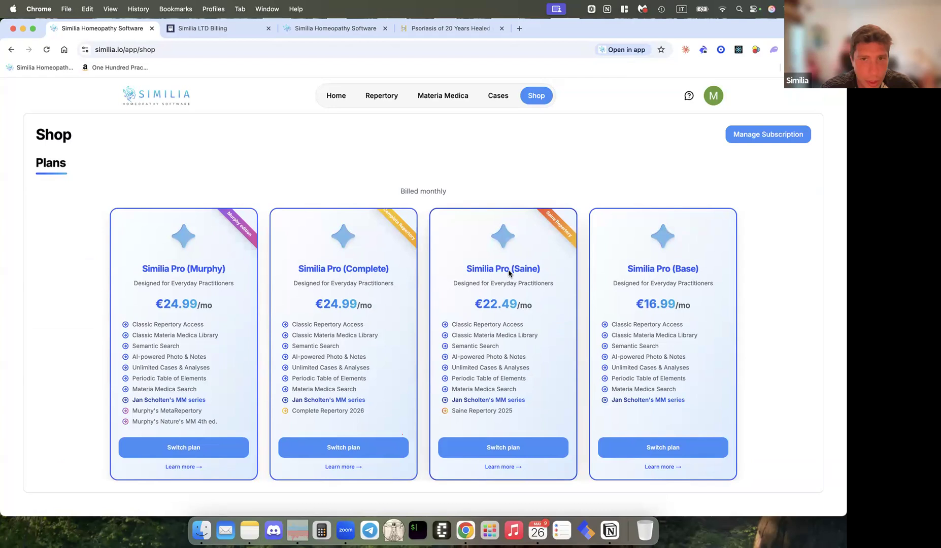
{"action": "scroll", "coordinate": [509, 273], "scroll_direction": "down", "scroll_amount": 2}
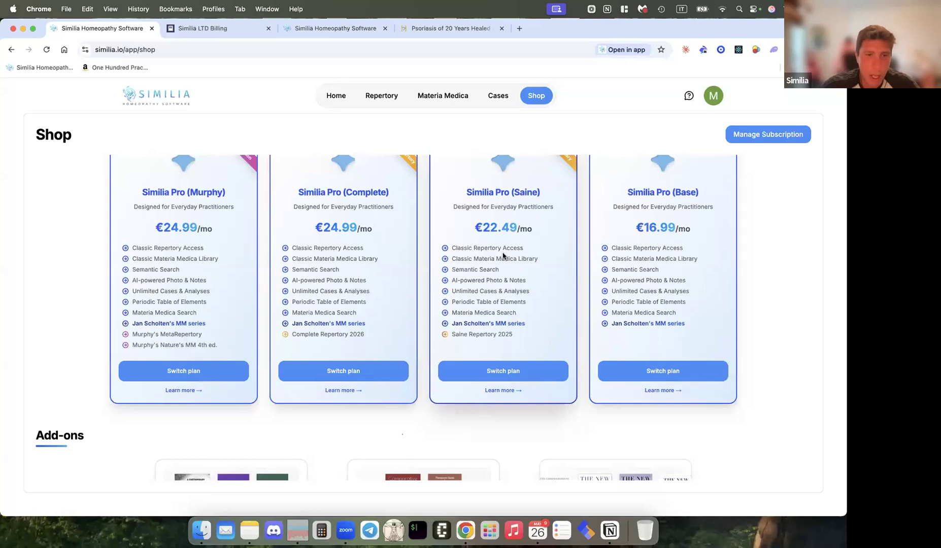
{"action": "scroll", "coordinate": [412, 315], "scroll_direction": "up", "scroll_amount": 3}
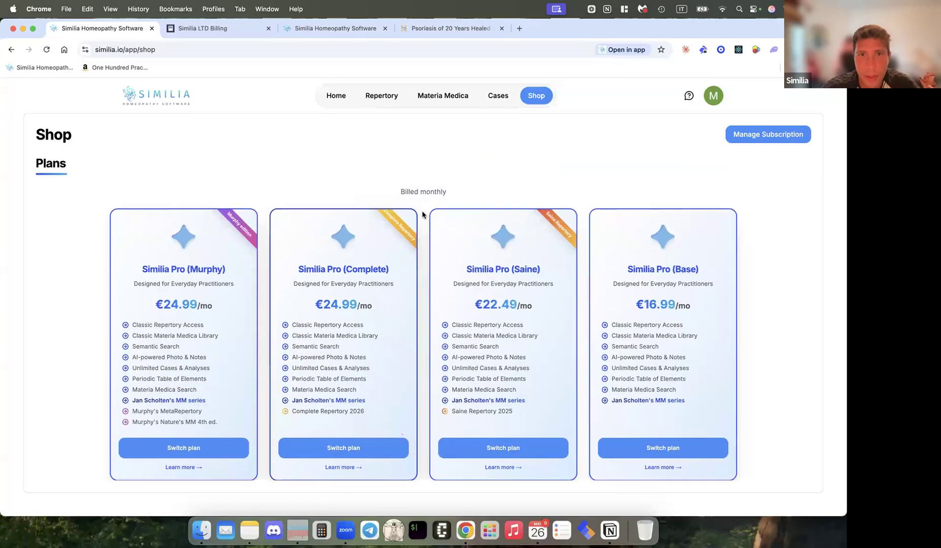
{"action": "scroll", "coordinate": [422, 210], "scroll_direction": "down", "scroll_amount": 5}
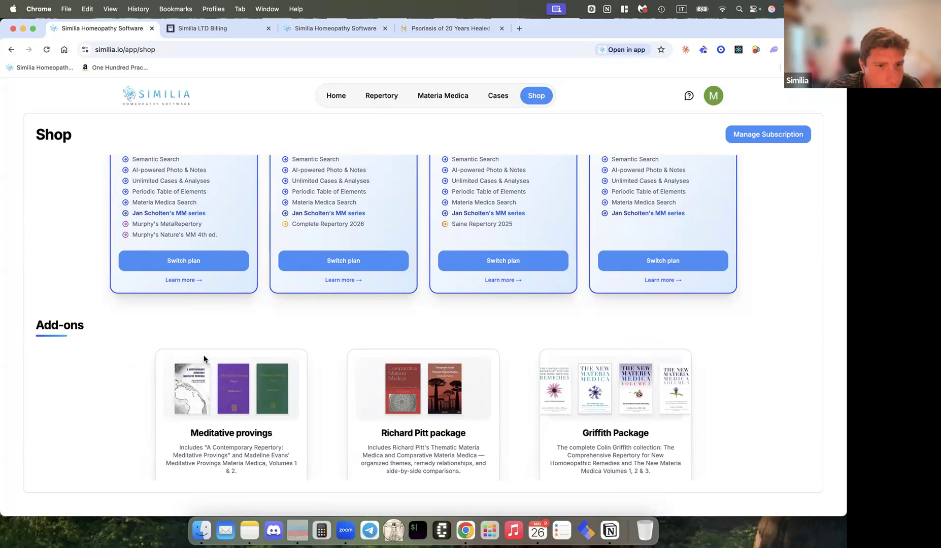
Step: Open Quick case 104 from the Quick cases folder and create a new analysis without a label
{"action": "left_click", "coordinate": [499, 96]}
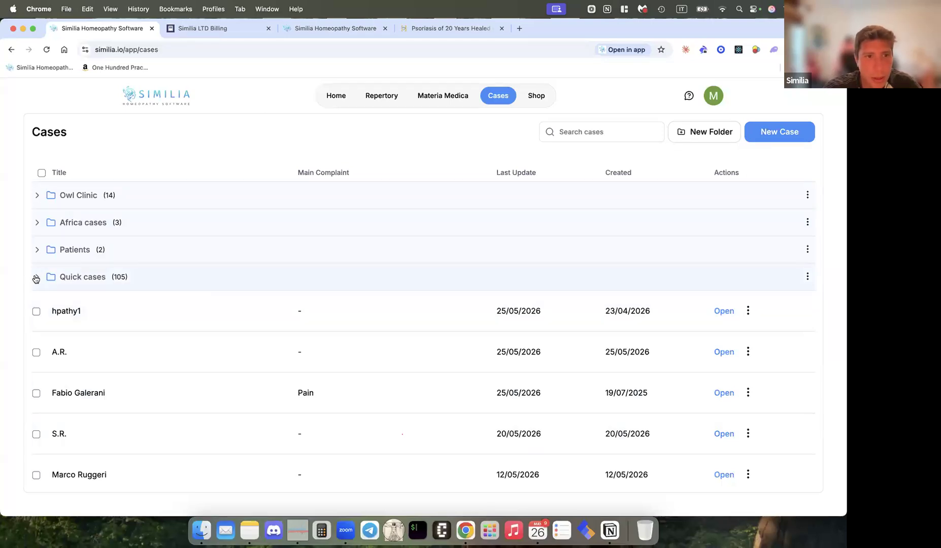
{"action": "left_click", "coordinate": [34, 277]}
{"action": "left_click", "coordinate": [78, 321]}
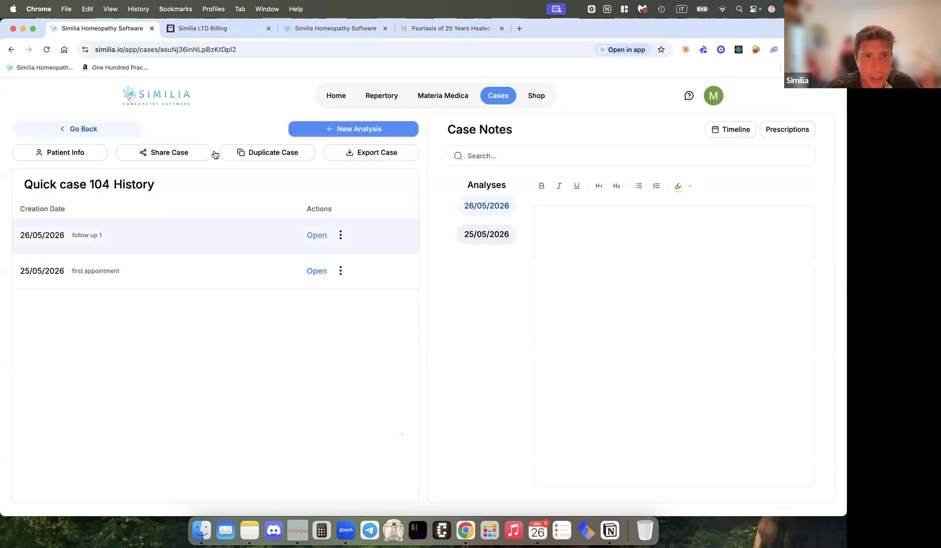
{"action": "left_click", "coordinate": [331, 129]}
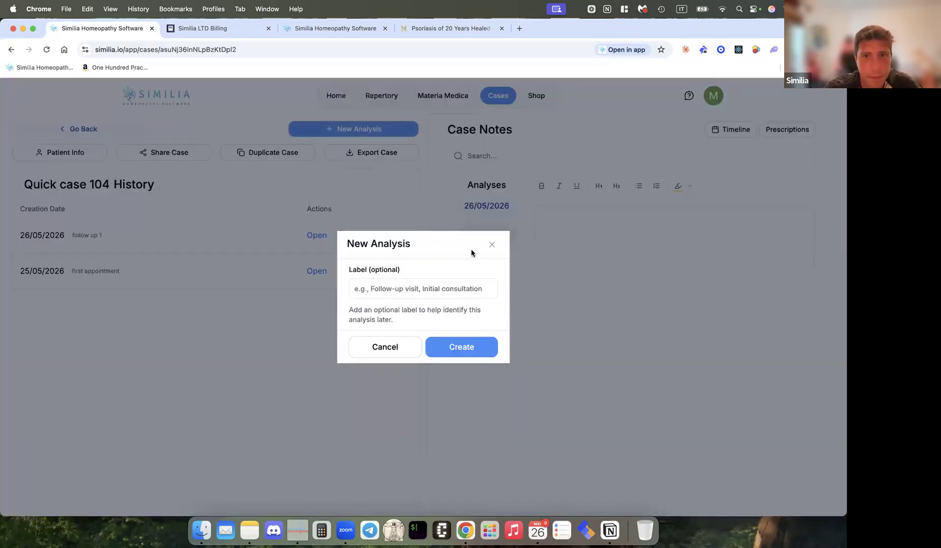
{"action": "left_click", "coordinate": [464, 346]}
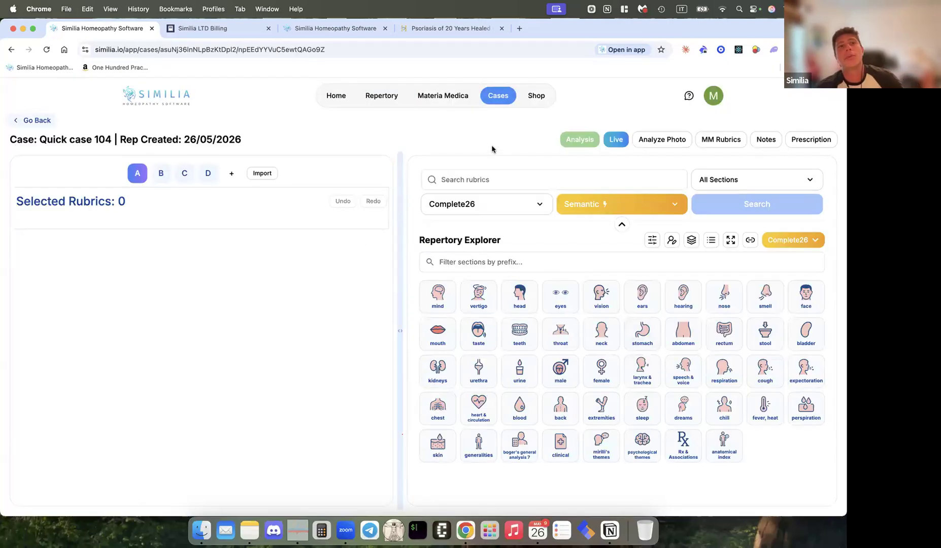
Step: Open Live mode for the new analysis and review the advanced repertory and Materia Medica source settings
{"action": "left_click", "coordinate": [605, 142]}
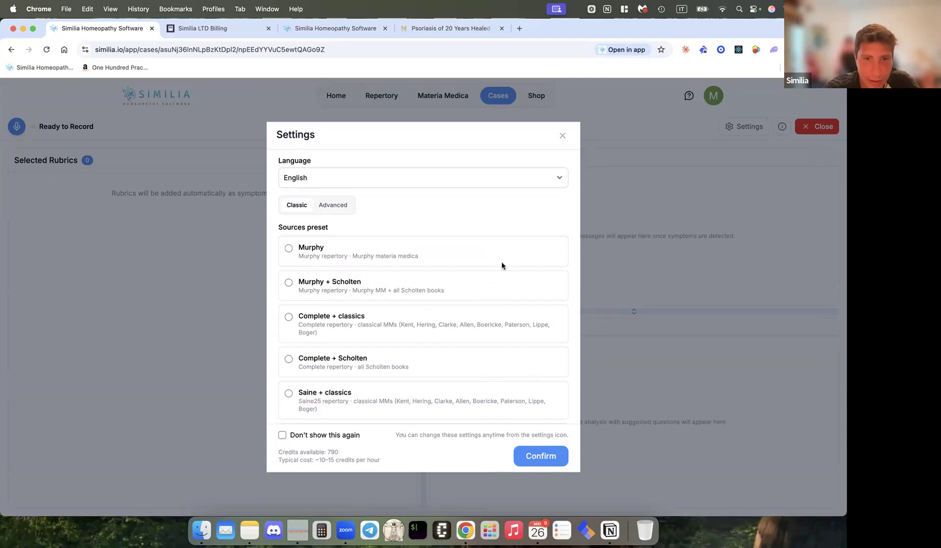
{"action": "left_click", "coordinate": [334, 205]}
{"action": "scroll", "coordinate": [353, 337], "scroll_direction": "down", "scroll_amount": 10}
{"action": "scroll", "coordinate": [353, 338], "scroll_direction": "up", "scroll_amount": 10}
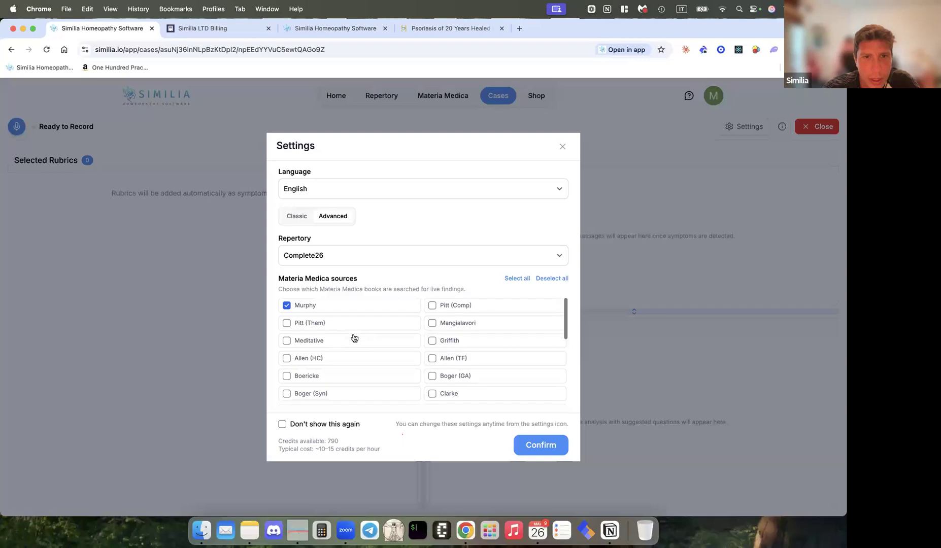
{"action": "left_click", "coordinate": [297, 216]}
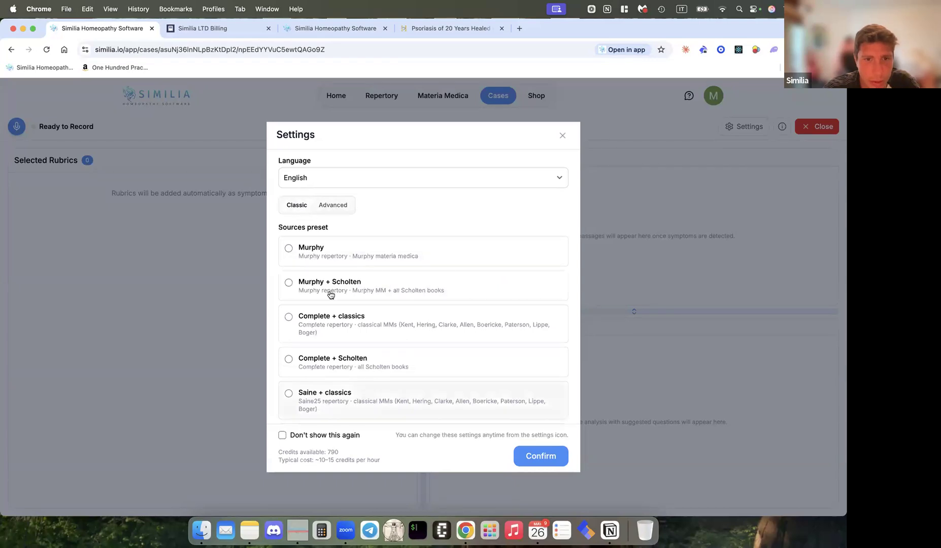
Step: Select the classic Murphy sources preset for the live session, keeping English as the language, and confirm the settings
{"action": "left_click", "coordinate": [340, 263]}
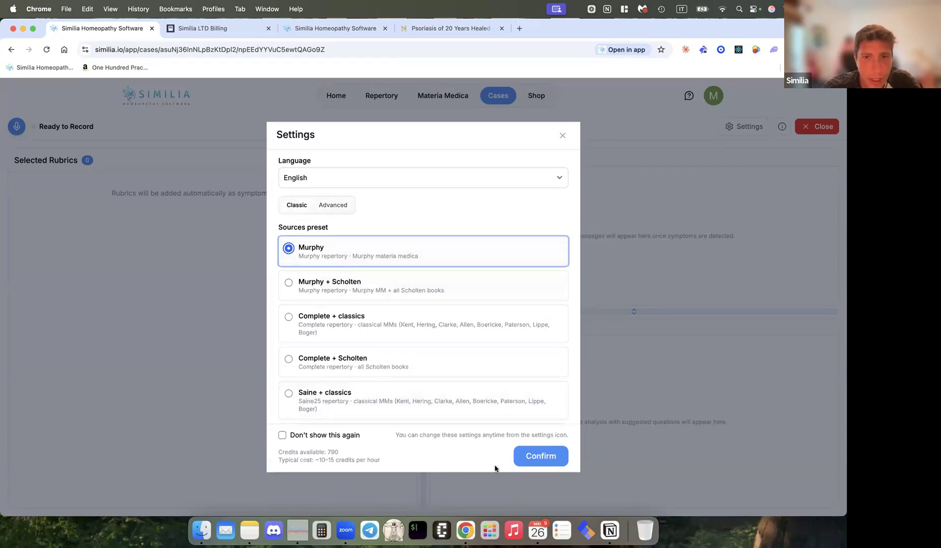
{"action": "left_click", "coordinate": [450, 186]}
{"action": "left_click", "coordinate": [450, 154]}
{"action": "left_click", "coordinate": [539, 457]}
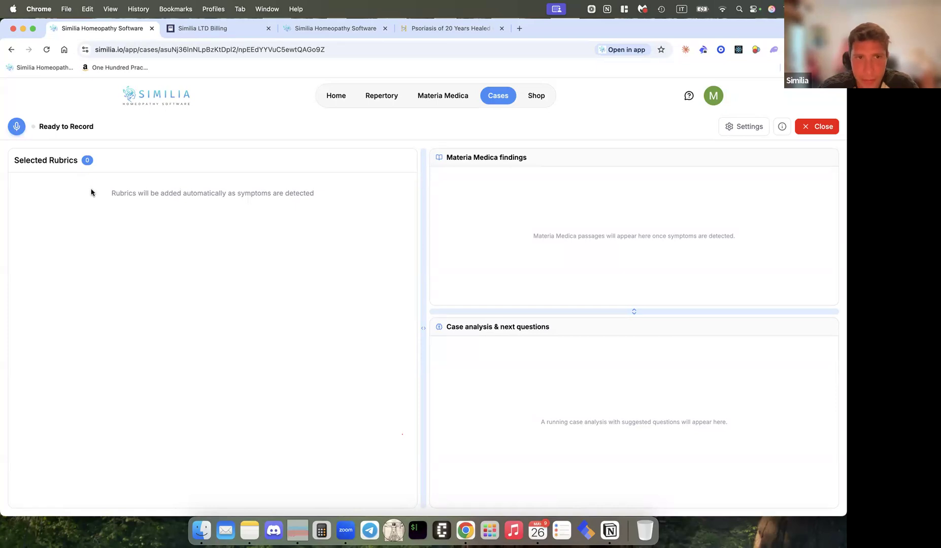
Step: Enlarge the Case analysis & next questions pane by shrinking the Materia Medica findings pane
{"action": "left_click_drag", "start_coordinate": [91, 192], "coordinate": [339, 275]}
{"action": "left_click", "coordinate": [339, 276]}
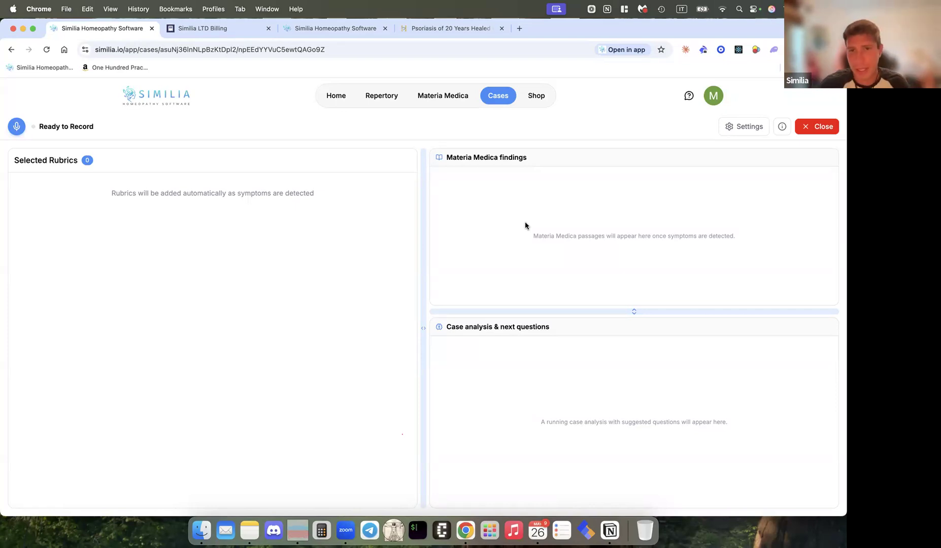
{"action": "left_click_drag", "start_coordinate": [527, 224], "coordinate": [542, 255]}
{"action": "left_click", "coordinate": [541, 254]}
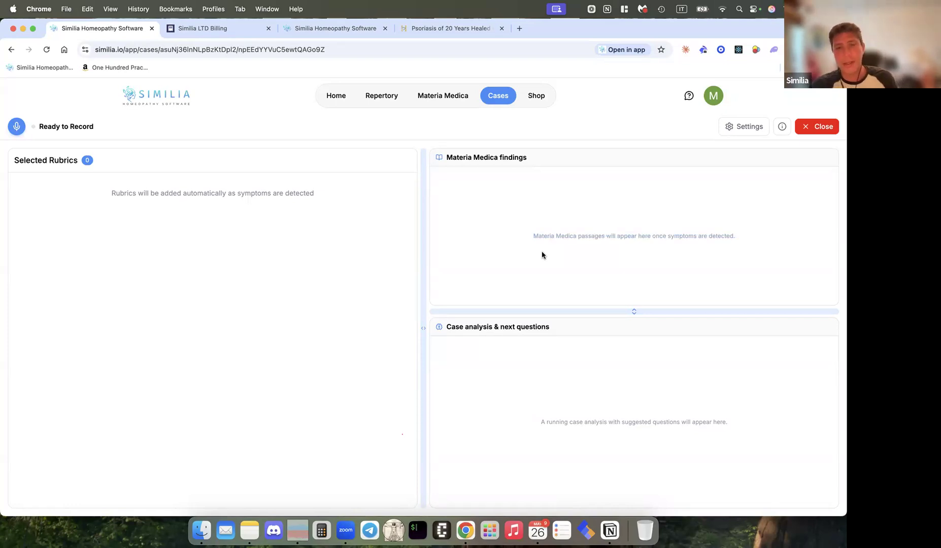
{"action": "left_click_drag", "start_coordinate": [519, 312], "coordinate": [521, 230]}
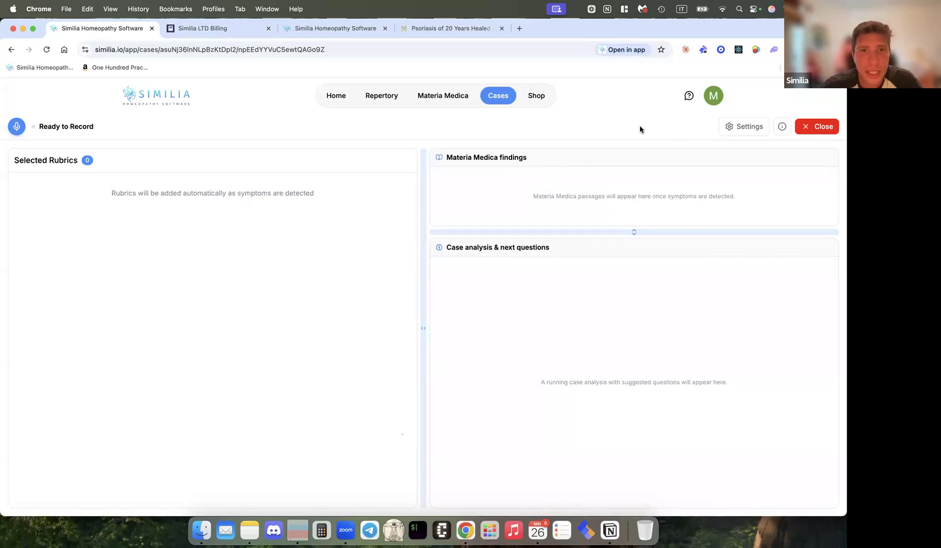
Step: View the available languages in the Live settings and close the settings without changing anything
{"action": "left_click", "coordinate": [719, 129]}
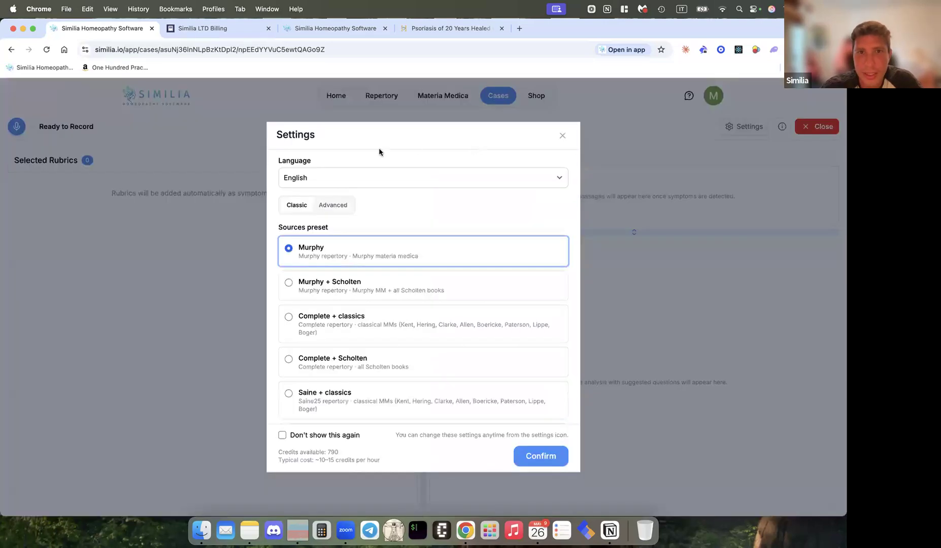
{"action": "left_click", "coordinate": [356, 175]}
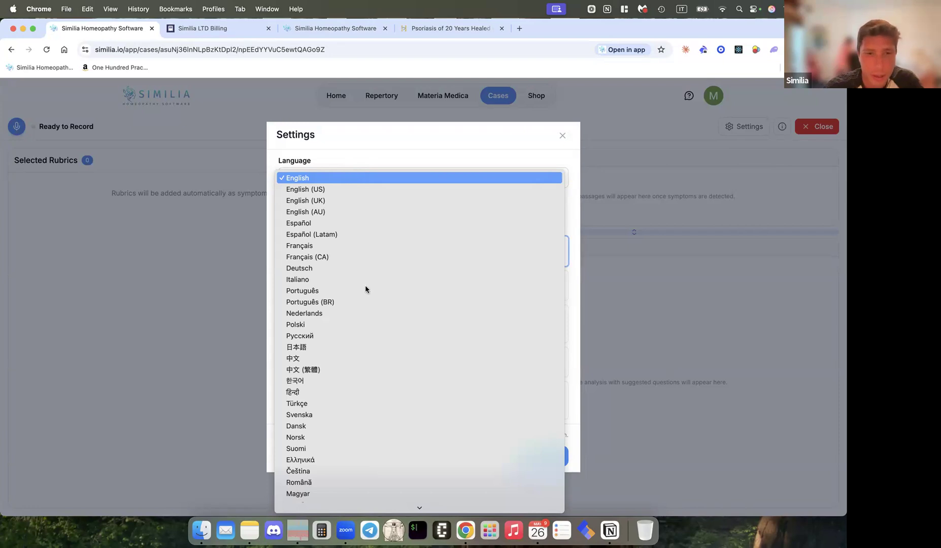
{"action": "scroll", "coordinate": [377, 384], "scroll_direction": "down", "scroll_amount": 2}
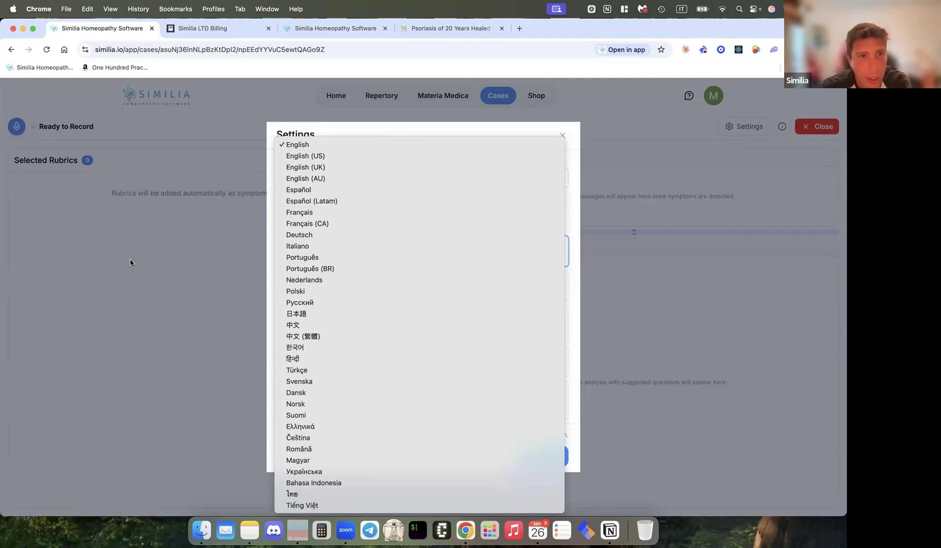
{"action": "left_click", "coordinate": [380, 118]}
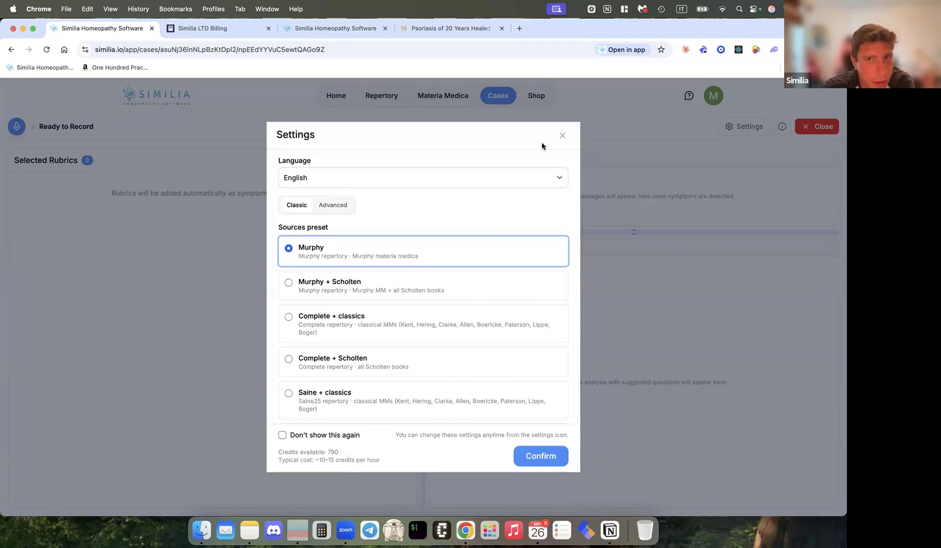
{"action": "key", "text": "Escape"}
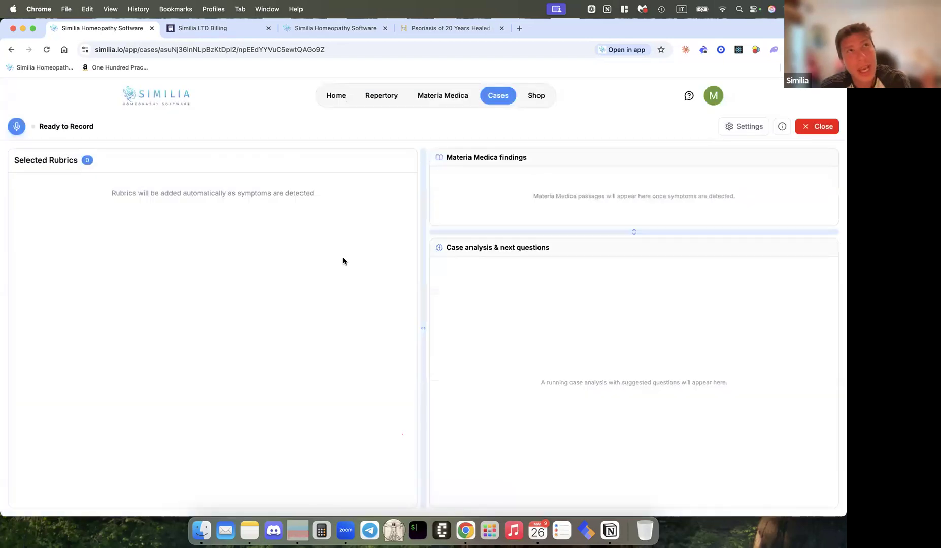
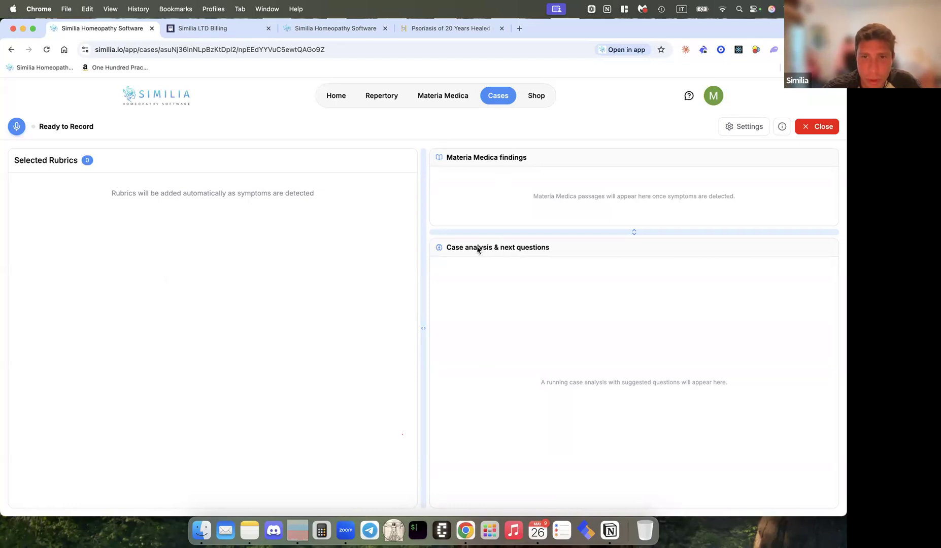
Step: Enlarge the Materia Medica findings pane to slightly over half the height and check the AI credits in the account menu
{"action": "left_click_drag", "start_coordinate": [480, 233], "coordinate": [462, 335]}
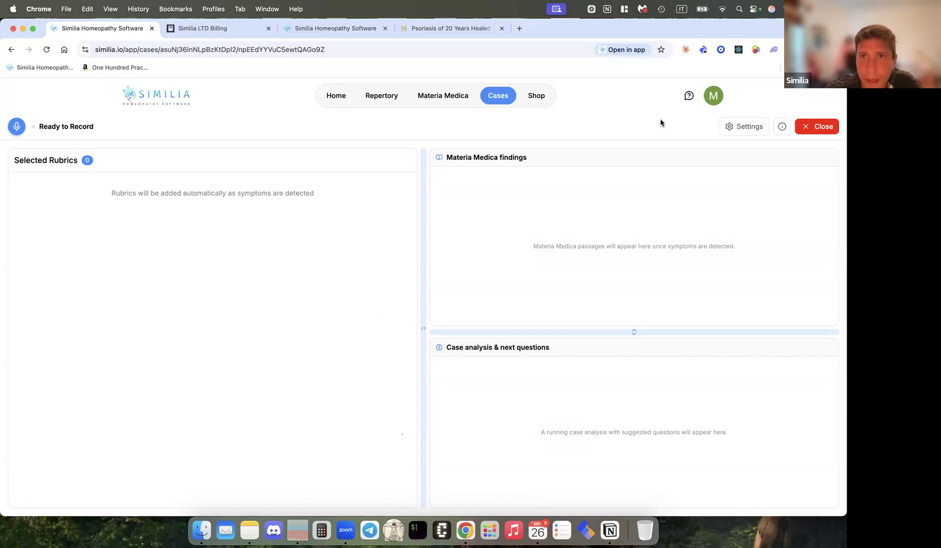
{"action": "left_click", "coordinate": [711, 103]}
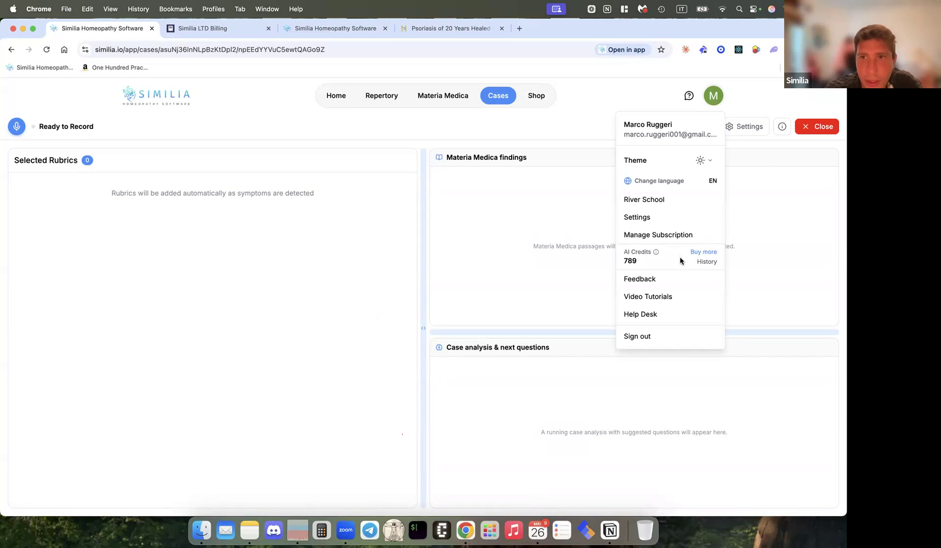
Step: Read the AI credits explanation, then view the consultation type choices for recording and cancel without starting
{"action": "left_click", "coordinate": [652, 253]}
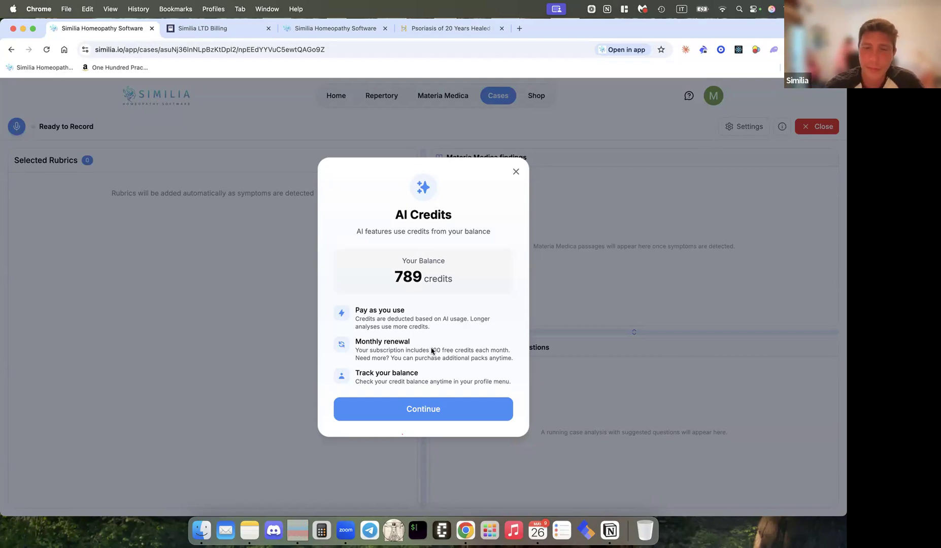
{"action": "left_click", "coordinate": [516, 173]}
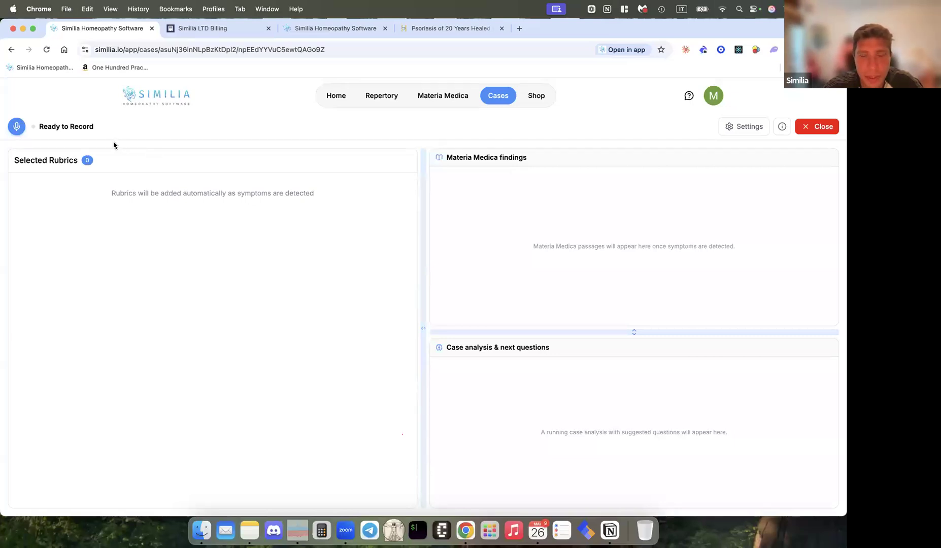
{"action": "left_click", "coordinate": [16, 126]}
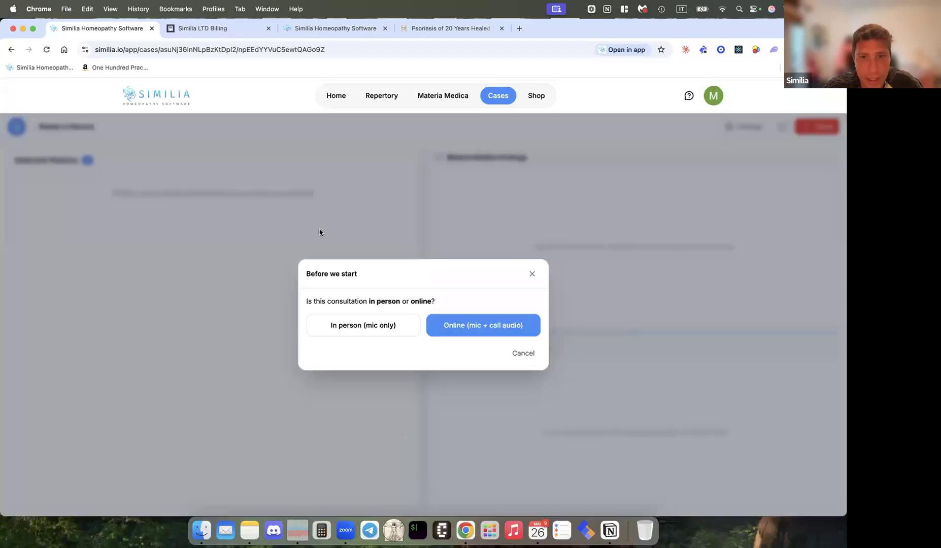
{"action": "left_click", "coordinate": [532, 274]}
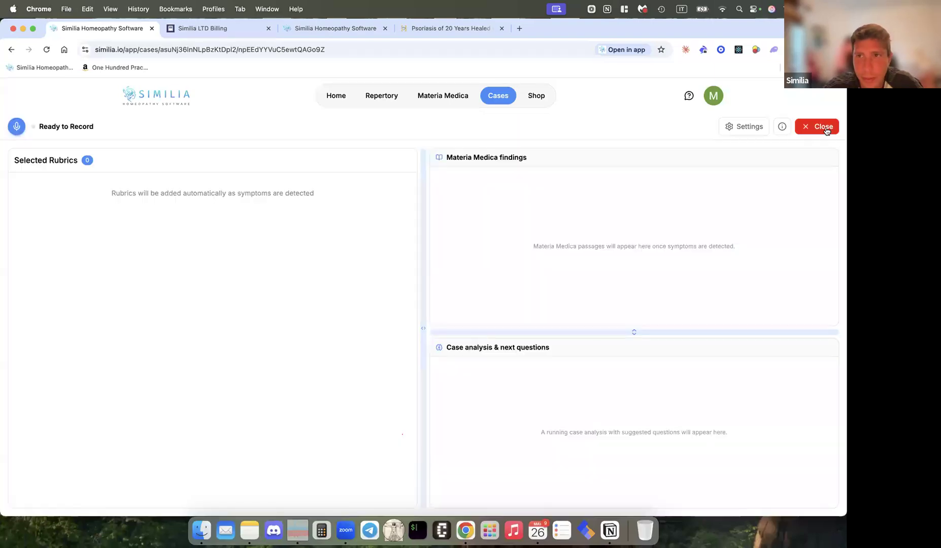
Step: Check the typical hourly credit cost in the Live settings and close them without changing anything
{"action": "left_click", "coordinate": [741, 126]}
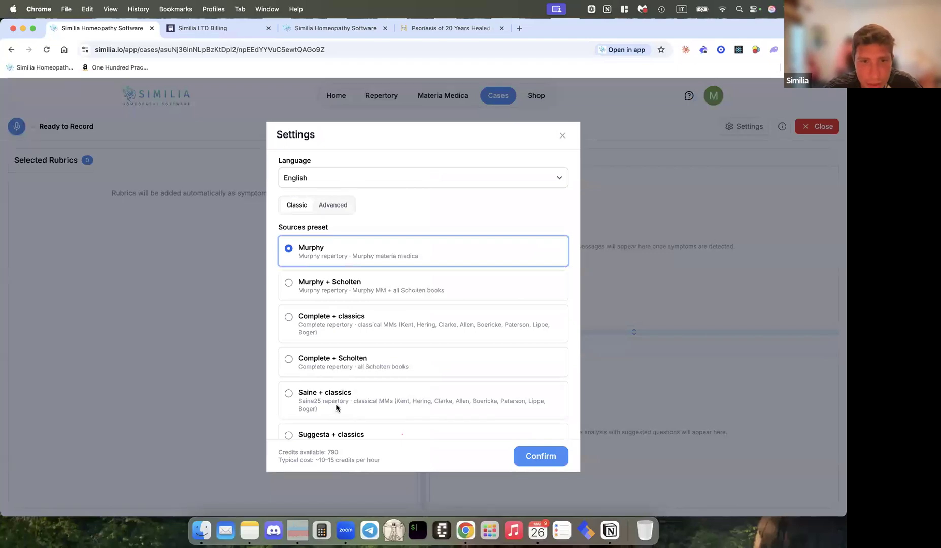
{"action": "left_click_drag", "start_coordinate": [278, 460], "coordinate": [313, 462]}
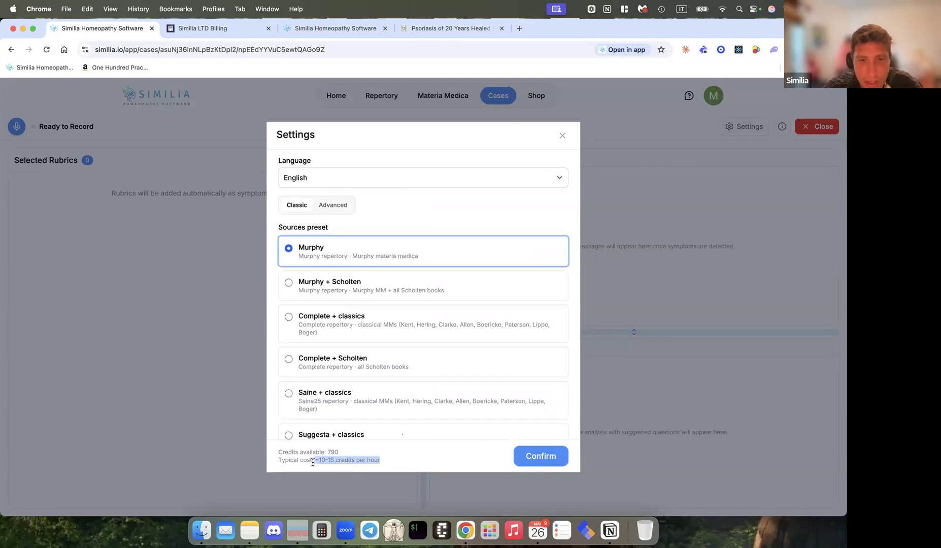
{"action": "left_click", "coordinate": [323, 462]}
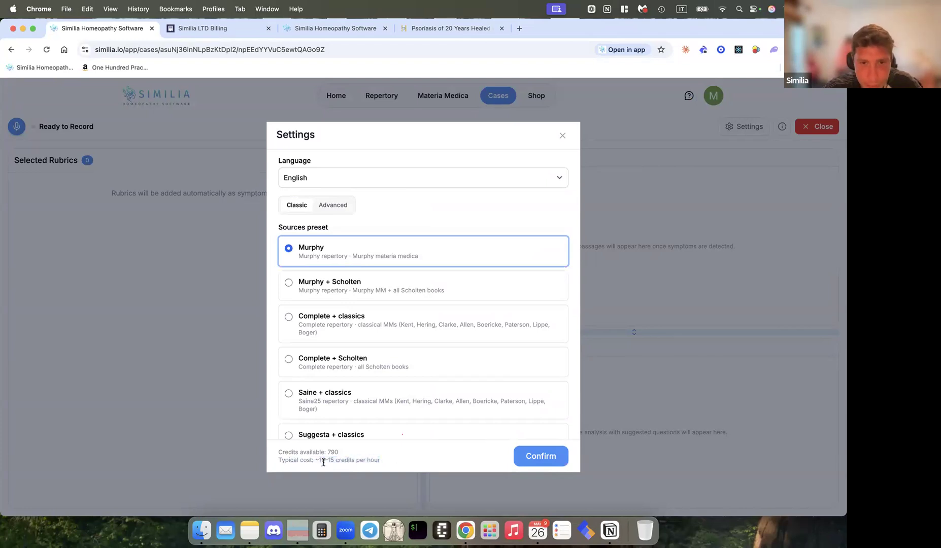
{"action": "left_click_drag", "start_coordinate": [396, 463], "coordinate": [275, 462]}
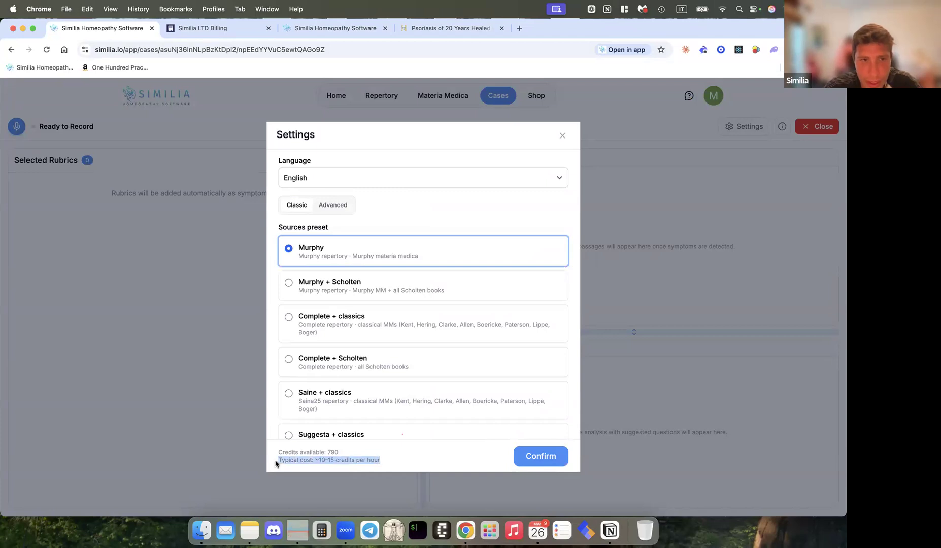
{"action": "left_click", "coordinate": [294, 462]}
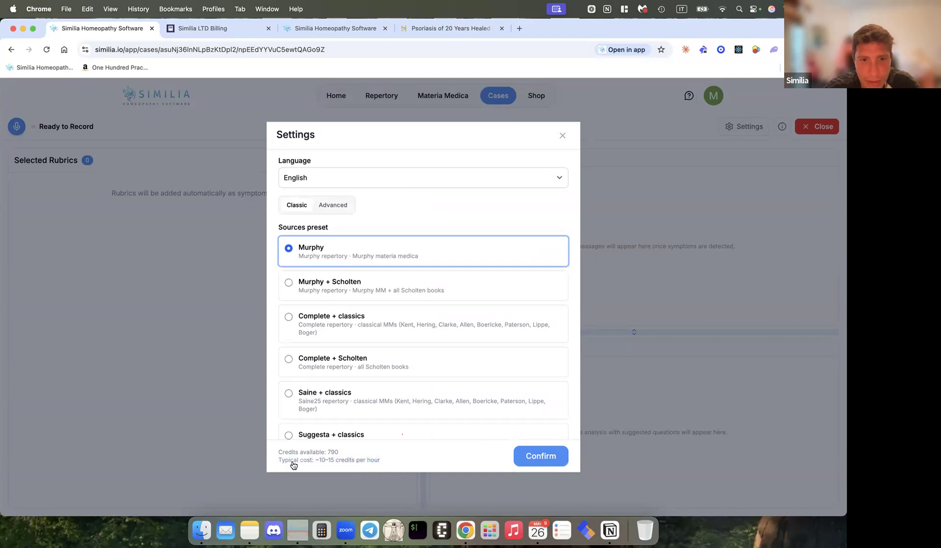
{"action": "left_click", "coordinate": [563, 135]}
Step: Leave the live session and open the 11/05/2026 analysis of the hpathy1 case on rubric set B
{"action": "left_click", "coordinate": [809, 134]}
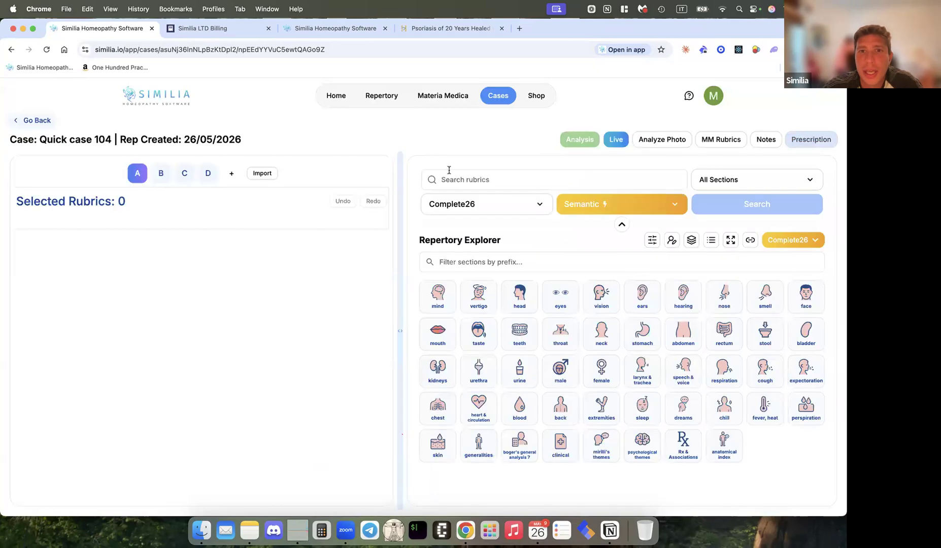
{"action": "left_click", "coordinate": [765, 139]}
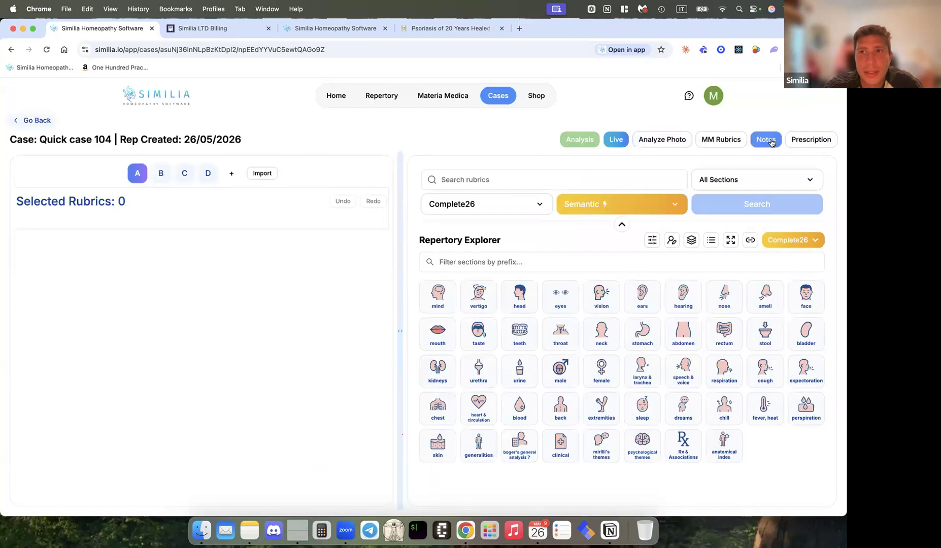
{"action": "left_click", "coordinate": [33, 122]}
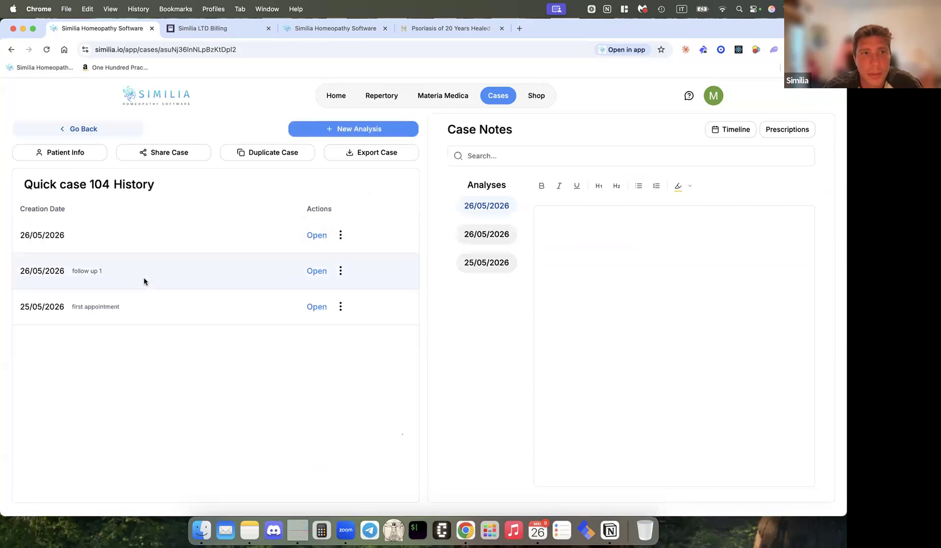
{"action": "left_click", "coordinate": [84, 130]}
{"action": "left_click", "coordinate": [103, 311]}
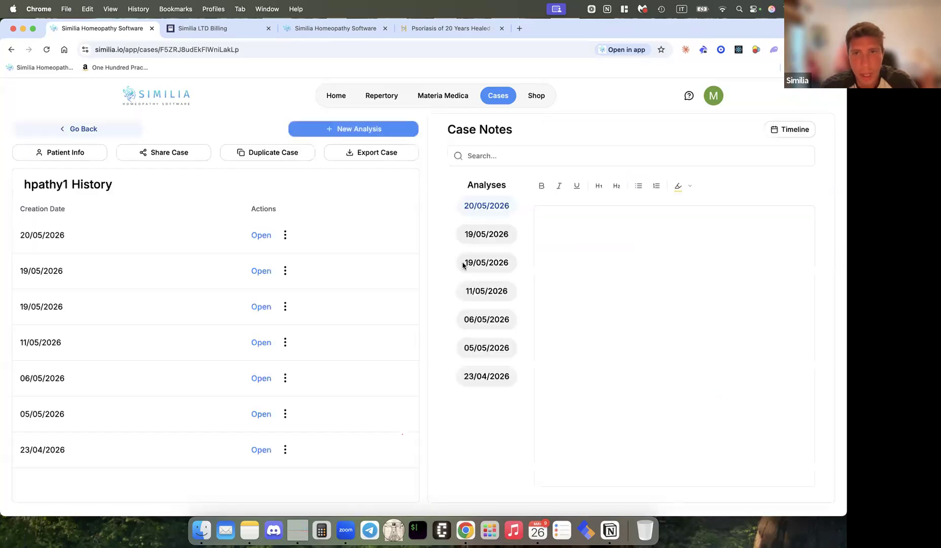
{"action": "left_click", "coordinate": [161, 339]}
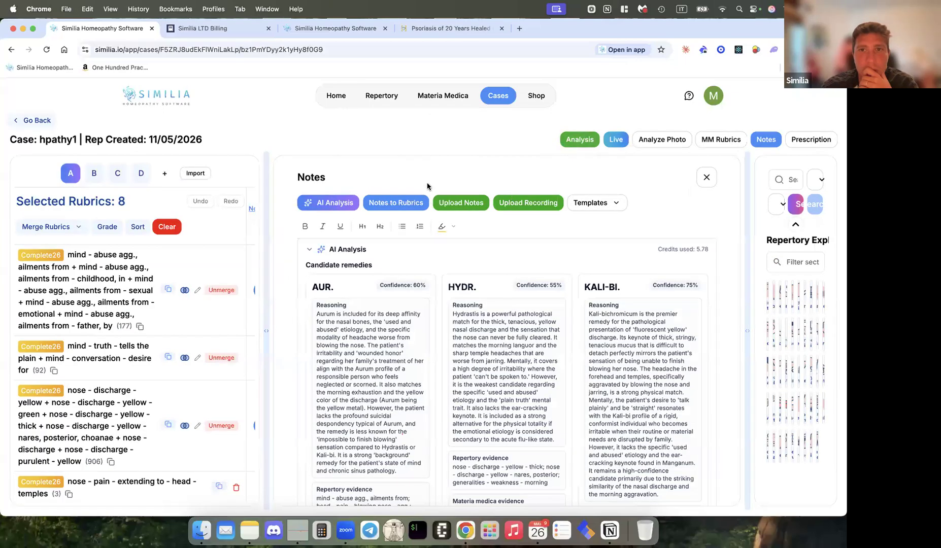
{"action": "left_click", "coordinate": [94, 173]}
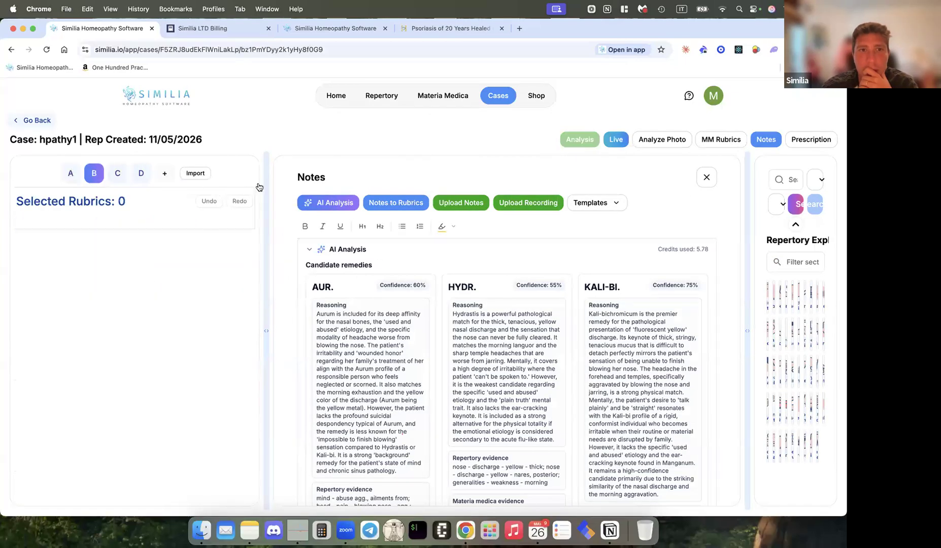
Step: Compare the typical credit costs of AI Analysis and Notes to Rubrics, closing both dialogs without running an analysis
{"action": "left_click", "coordinate": [331, 205]}
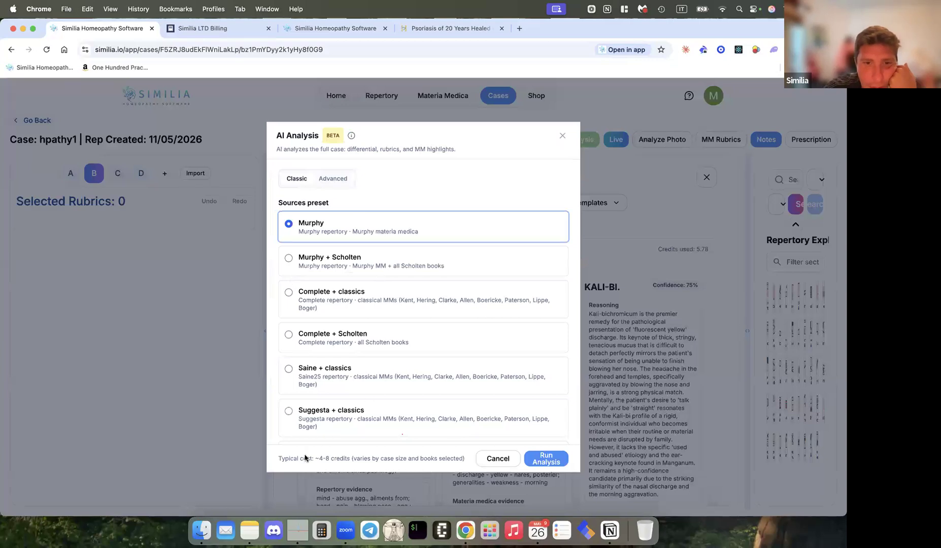
{"action": "left_click_drag", "start_coordinate": [318, 460], "coordinate": [357, 458]}
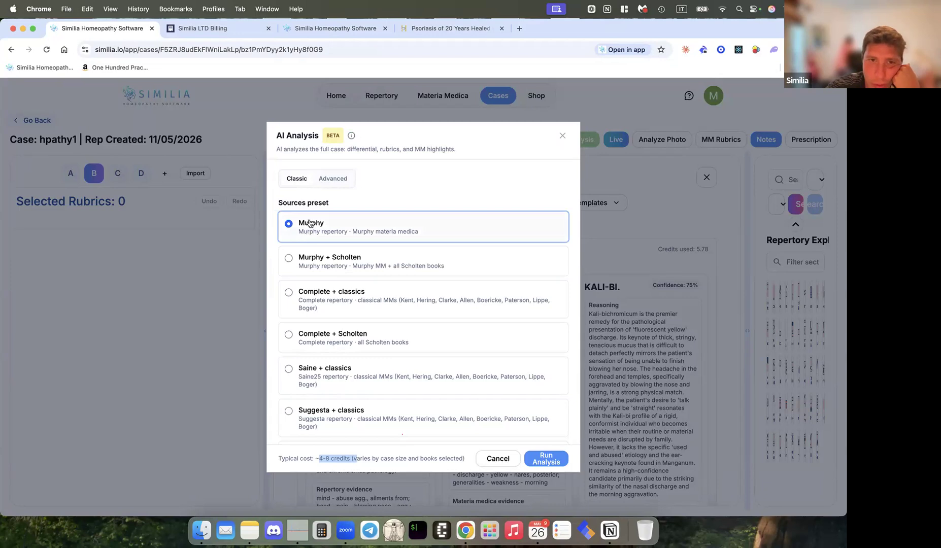
{"action": "left_click", "coordinate": [324, 182]}
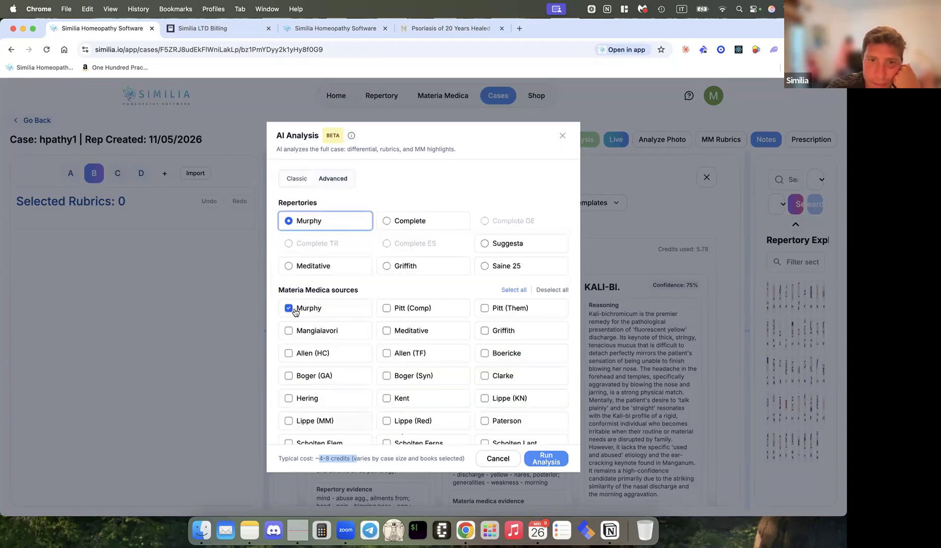
{"action": "left_click", "coordinate": [308, 179]}
{"action": "left_click", "coordinate": [322, 458]}
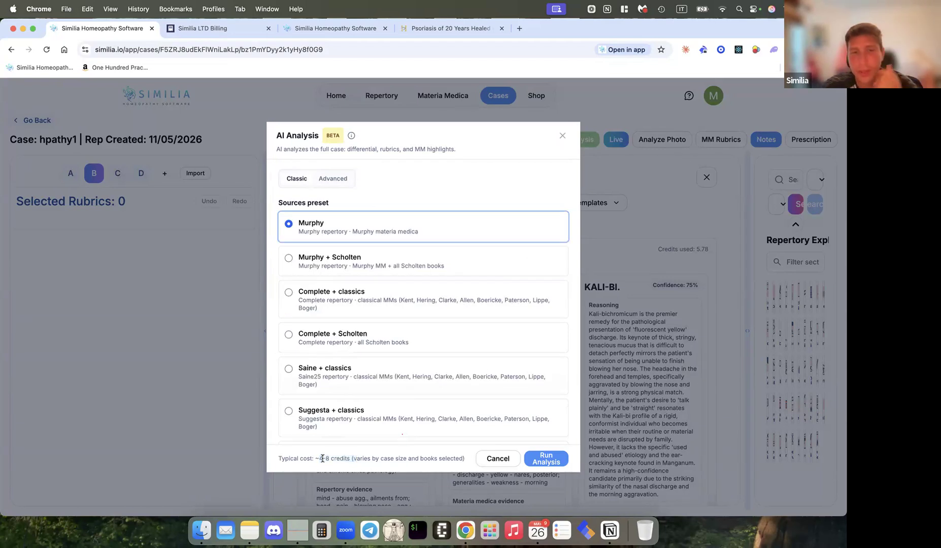
{"action": "left_click", "coordinate": [562, 138]}
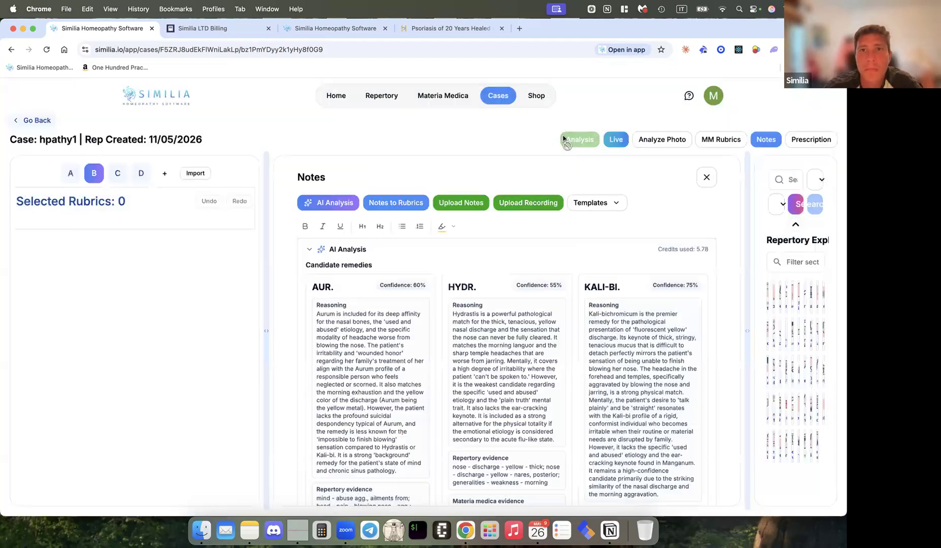
{"action": "left_click", "coordinate": [397, 204]}
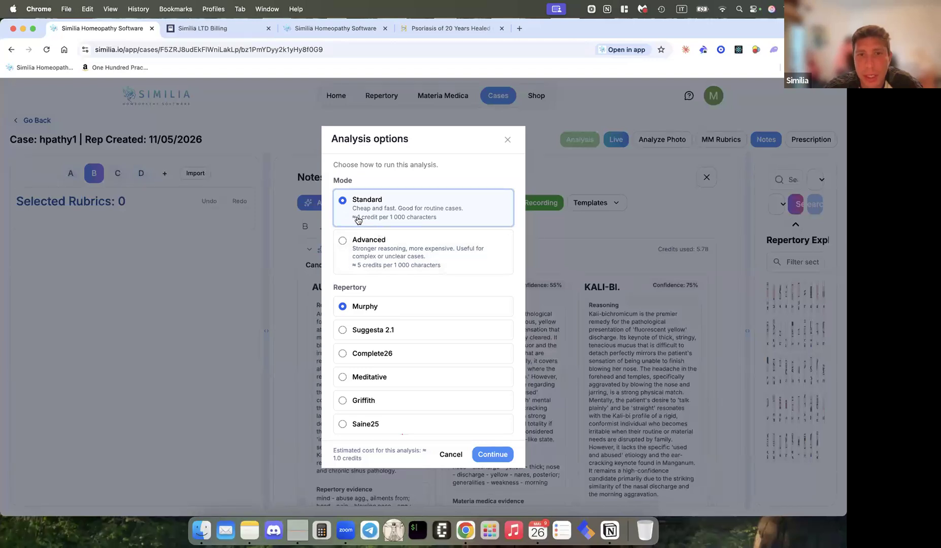
{"action": "left_click", "coordinate": [507, 140]}
Step: Examine the photo upload and repertory options of Analyze Photo, then close it without uploading an image
{"action": "left_click", "coordinate": [660, 140]}
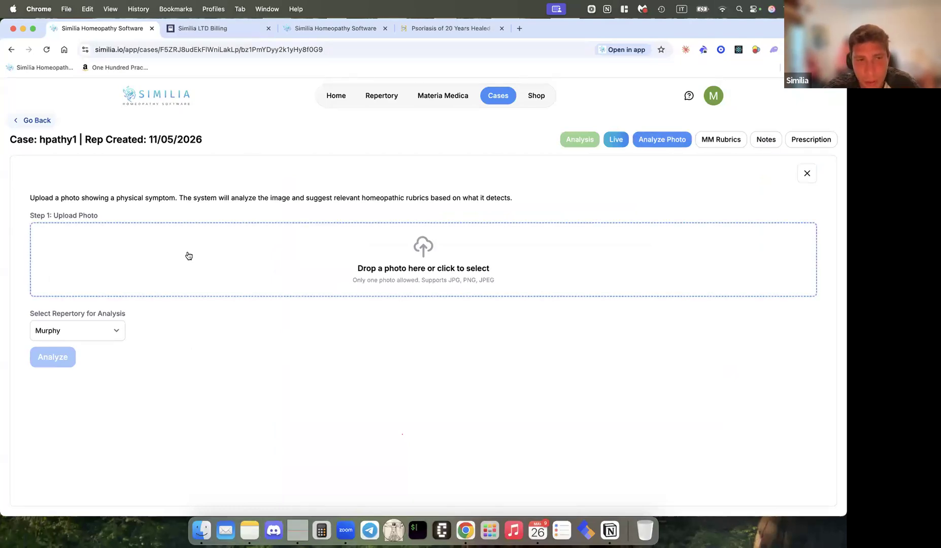
{"action": "left_click_drag", "start_coordinate": [31, 305], "coordinate": [142, 399]}
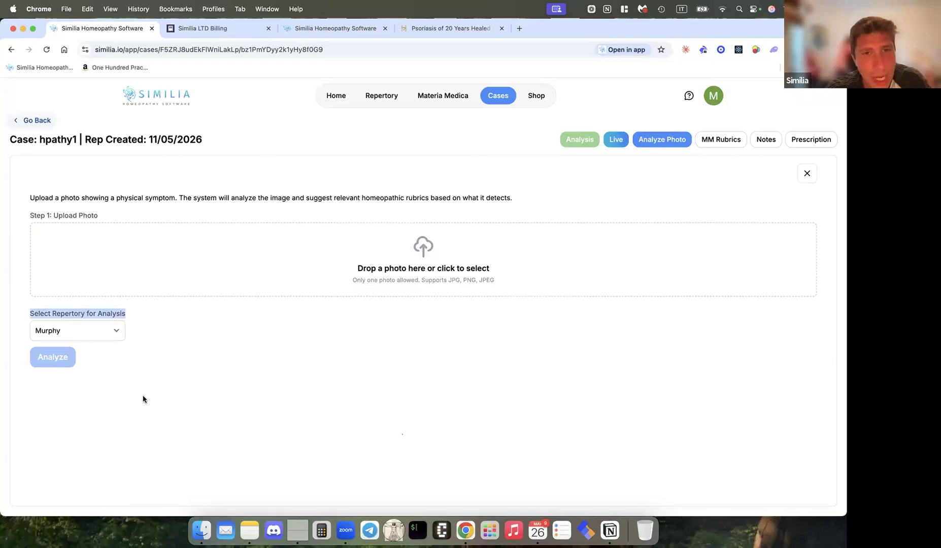
{"action": "left_click", "coordinate": [143, 400]}
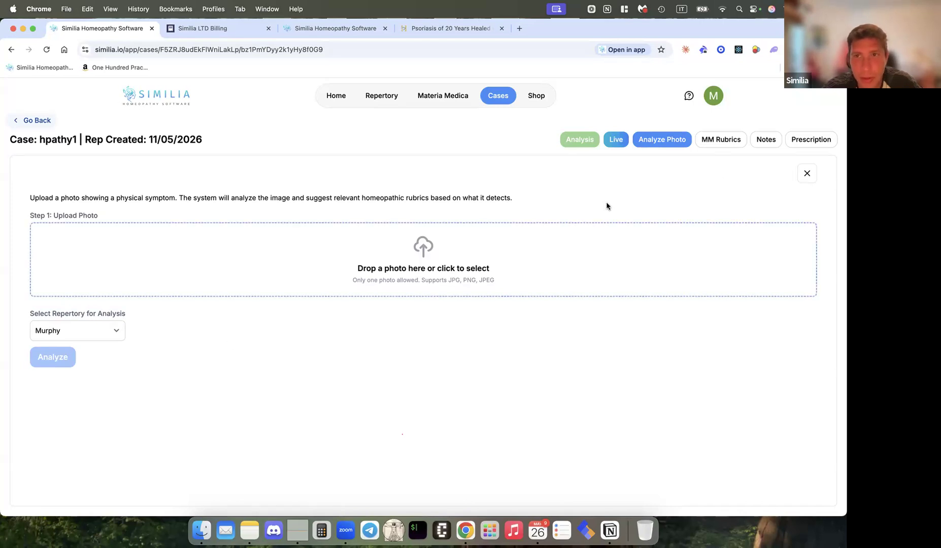
{"action": "left_click", "coordinate": [806, 174]}
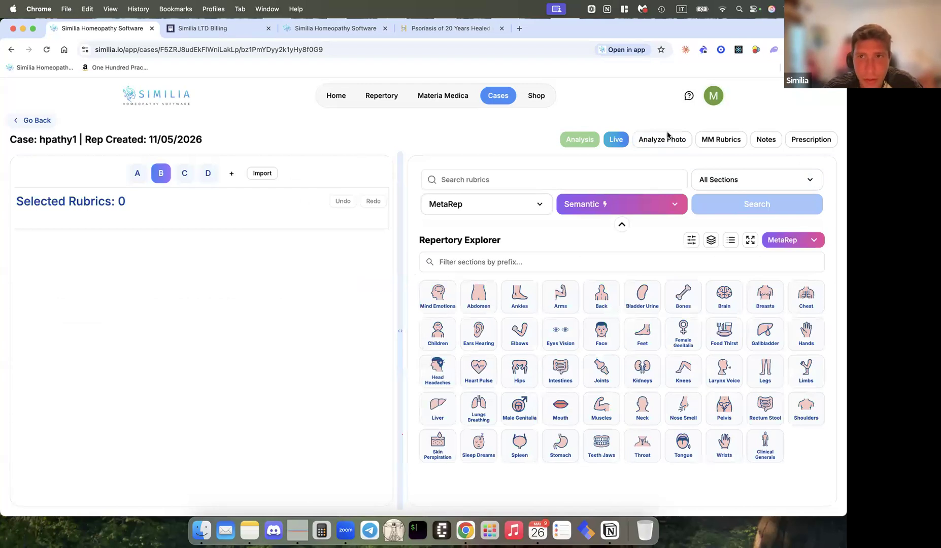
Step: View the AI credit packs and their prices, then close the purchase dialog without buying
{"action": "left_click", "coordinate": [716, 99]}
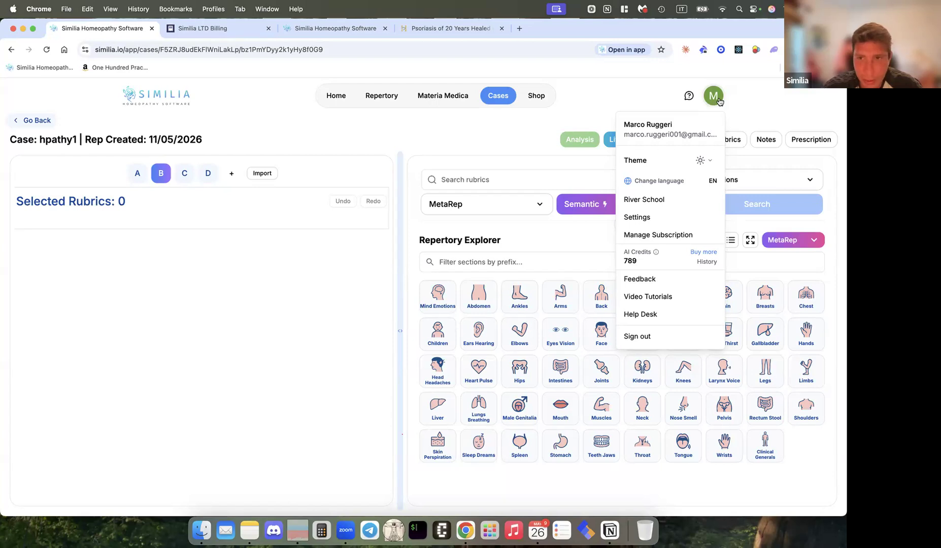
{"action": "left_click", "coordinate": [703, 252]}
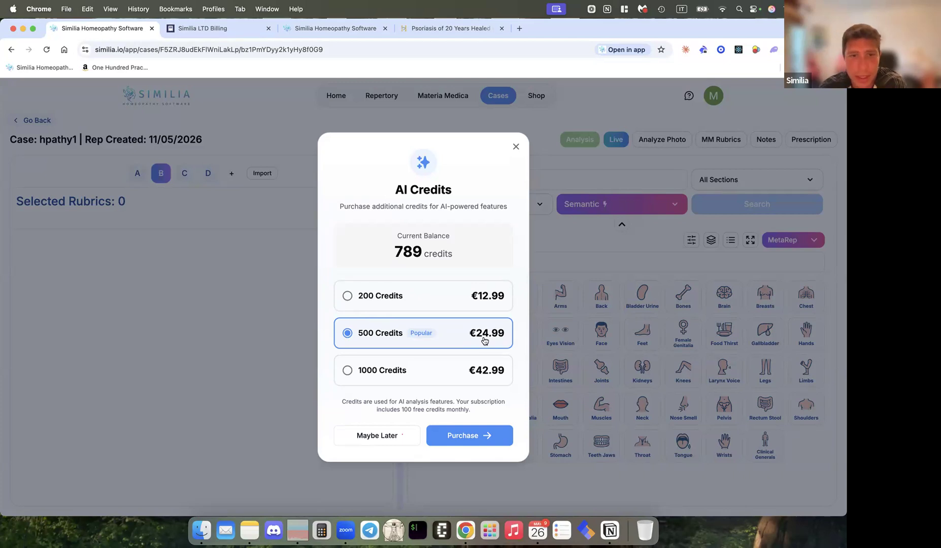
{"action": "left_click", "coordinate": [516, 147]}
Step: Examine the AI usage history for credits spent by feature and recheck the credit balance in the account menu
{"action": "left_click", "coordinate": [715, 102]}
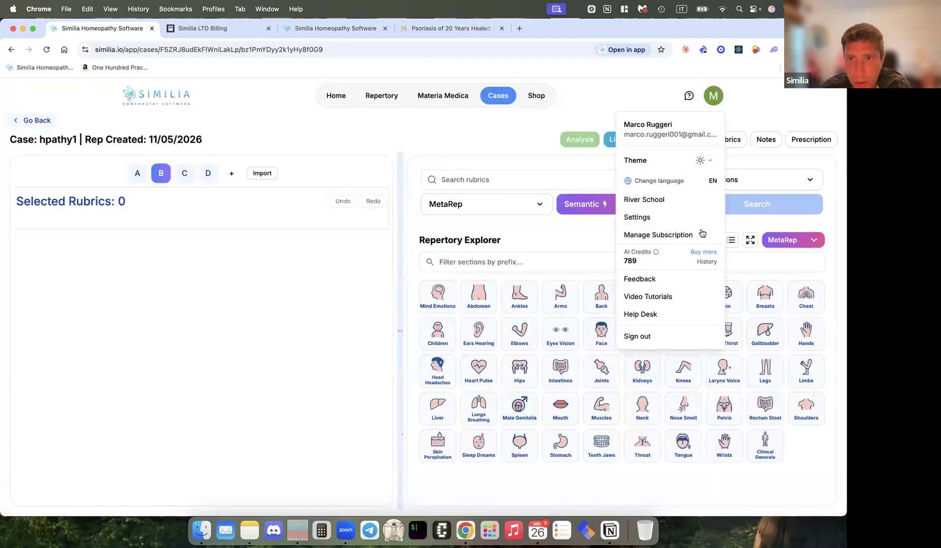
{"action": "left_click", "coordinate": [706, 261]}
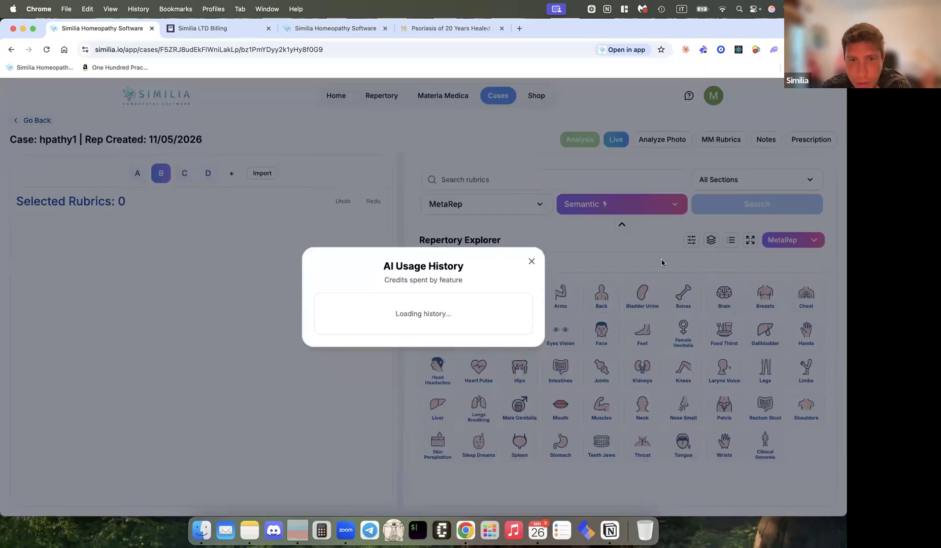
{"action": "scroll", "coordinate": [428, 304], "scroll_direction": "down", "scroll_amount": 5}
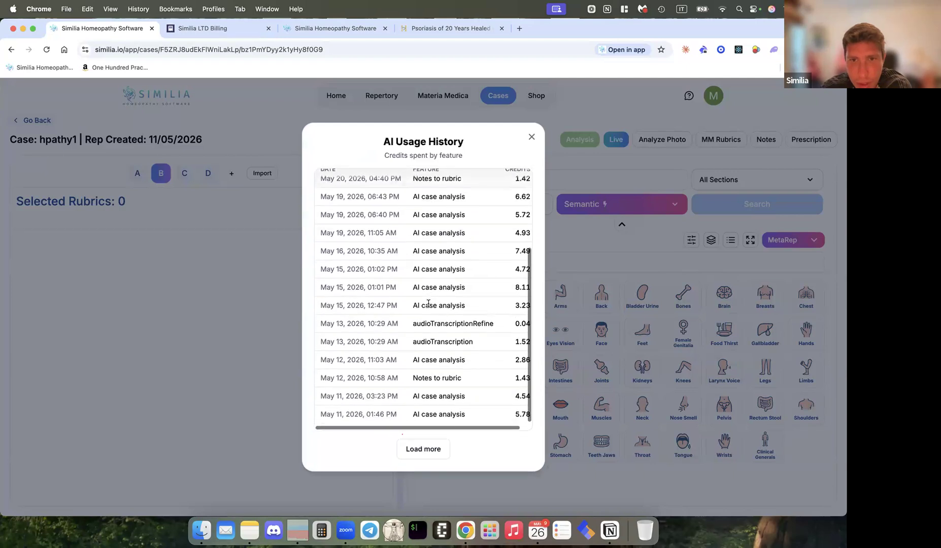
{"action": "scroll", "coordinate": [431, 338], "scroll_direction": "up", "scroll_amount": 5}
{"action": "scroll", "coordinate": [434, 331], "scroll_direction": "right", "scroll_amount": 1}
{"action": "scroll", "coordinate": [435, 331], "scroll_direction": "left", "scroll_amount": 1}
{"action": "left_click", "coordinate": [531, 136]}
{"action": "left_click", "coordinate": [717, 99]}
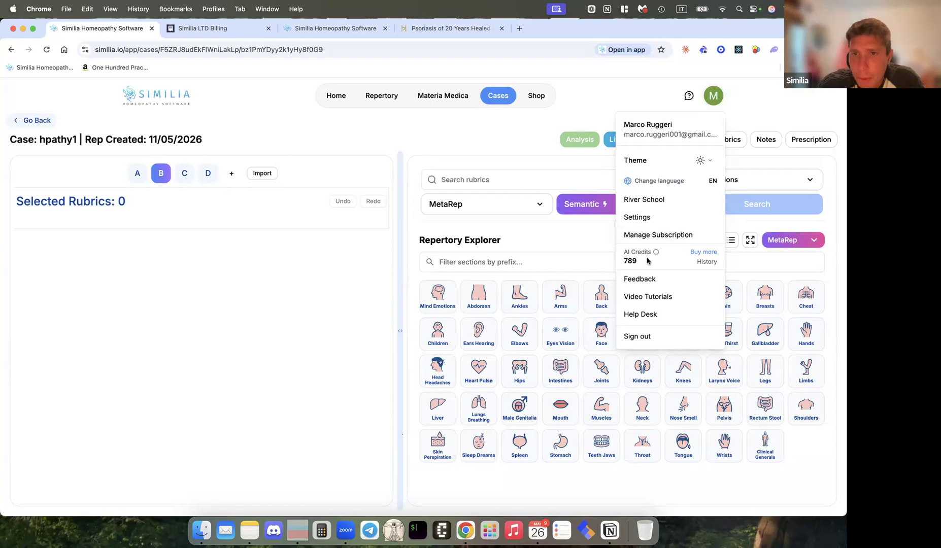
{"action": "left_click", "coordinate": [603, 254]}
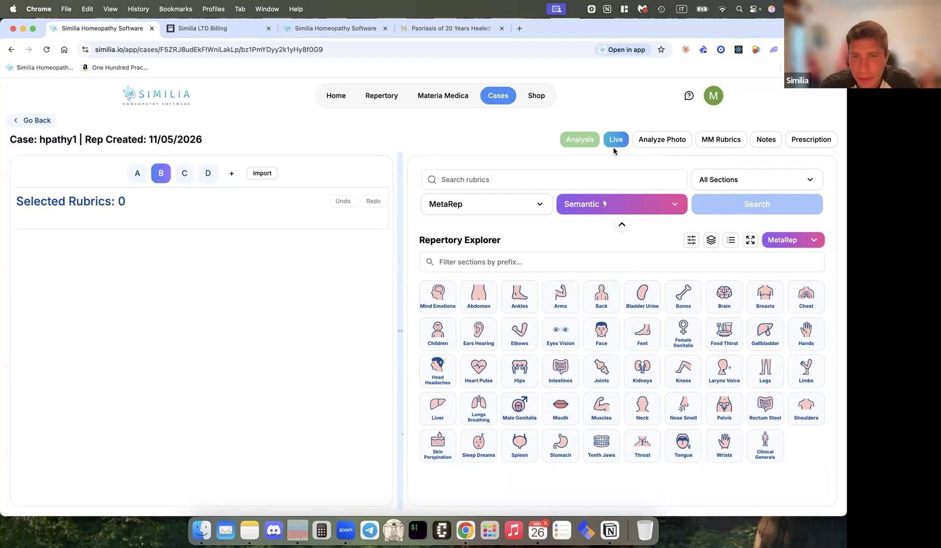
Step: Leave the rubric search empty and return to the hpathy1 case history
{"action": "left_click", "coordinate": [597, 180]}
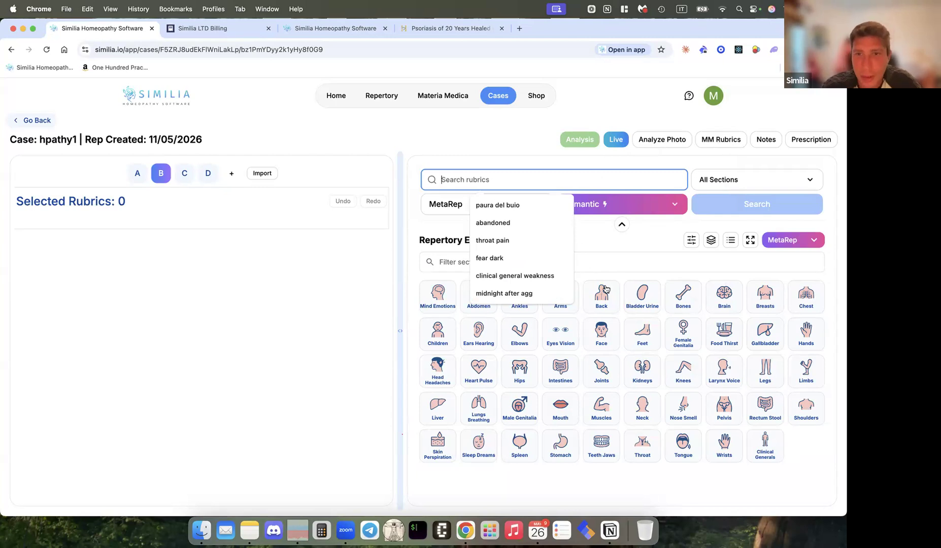
{"action": "left_click", "coordinate": [585, 245]}
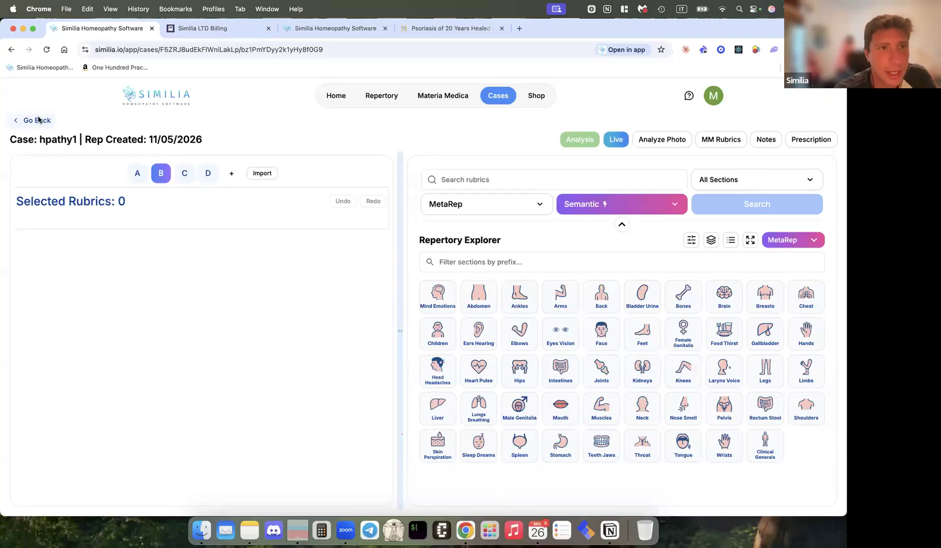
{"action": "left_click", "coordinate": [151, 122]}
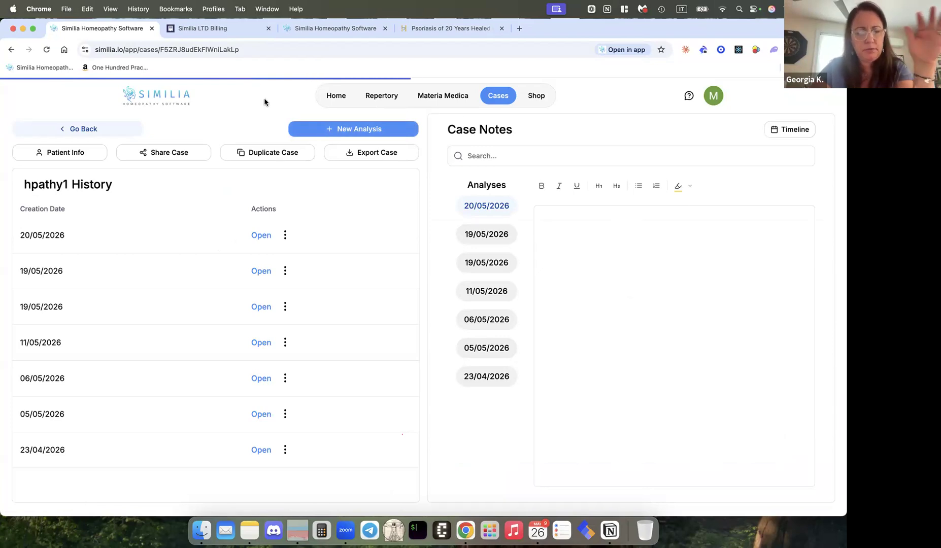
Step: Go back from the hpathy1 case in the other open Similia page to the cases list and look inside the Quick cases folder
{"action": "left_click", "coordinate": [311, 31]}
{"action": "left_click", "coordinate": [427, 31]}
{"action": "left_click", "coordinate": [347, 36]}
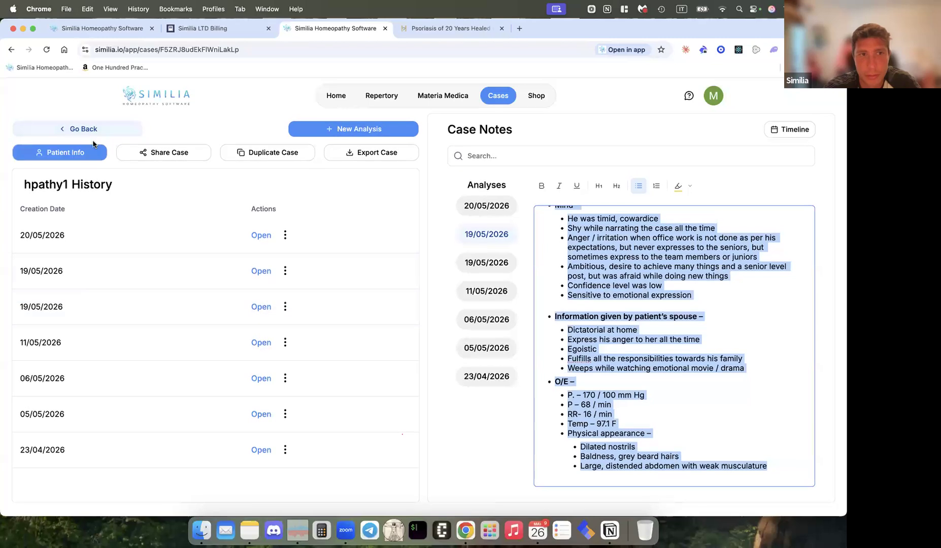
{"action": "left_click", "coordinate": [93, 131]}
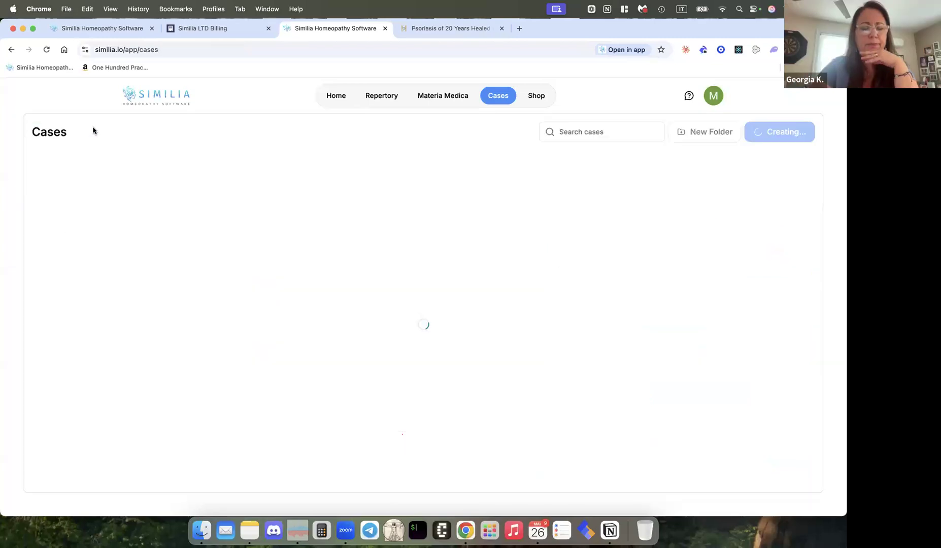
{"action": "left_click", "coordinate": [75, 286]}
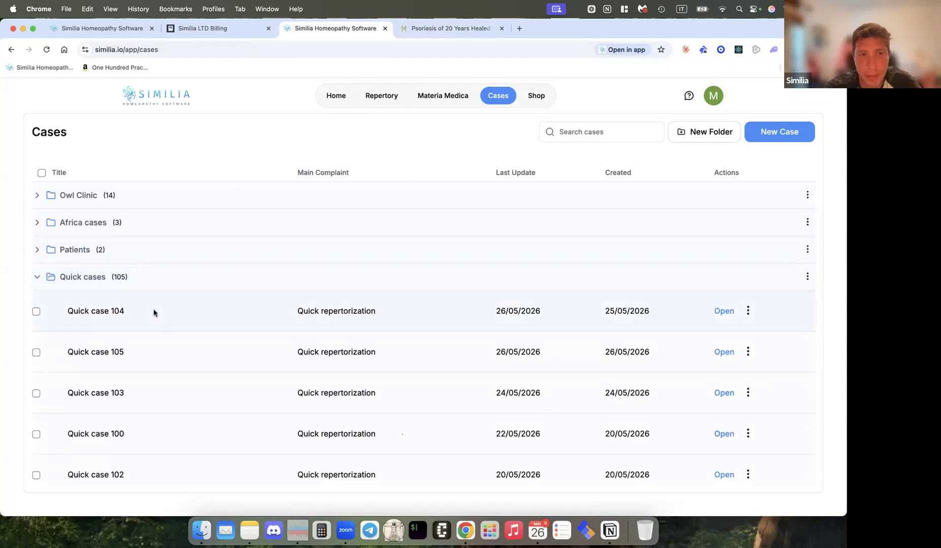
{"action": "left_click", "coordinate": [138, 283]}
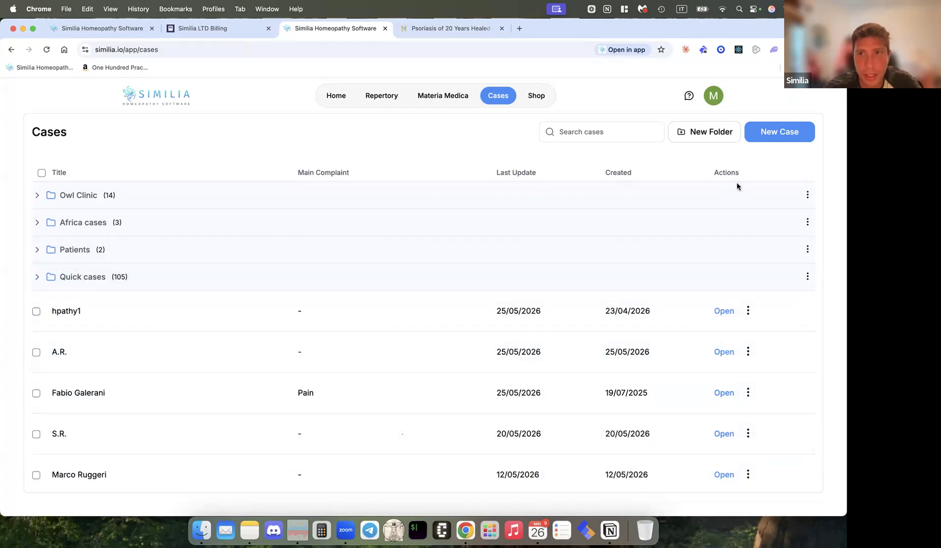
Step: Create an uncategorized case titled "Example Case" with the main complaint "Migraine"
{"action": "left_click", "coordinate": [784, 133]}
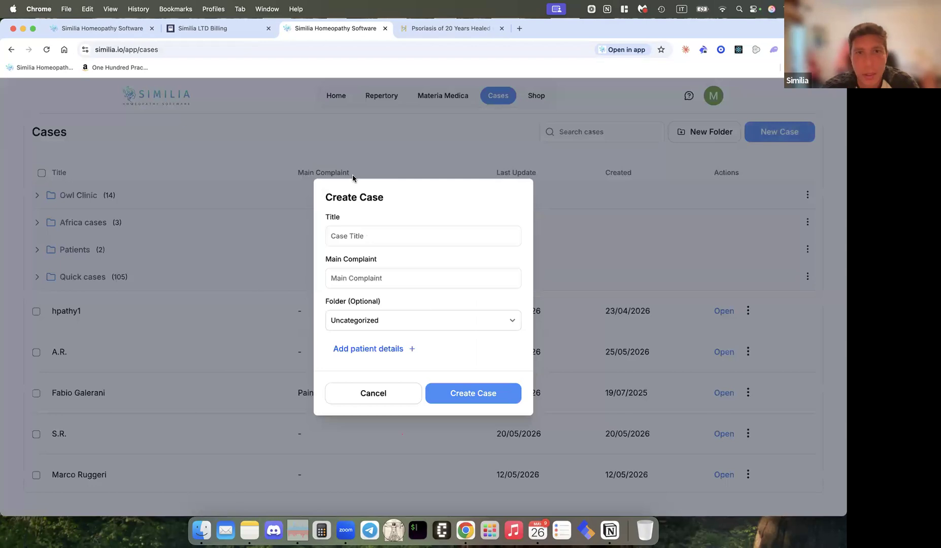
{"action": "left_click", "coordinate": [353, 236]}
{"action": "type", "text": "Example Case"}
{"action": "key", "text": "Tab"}
{"action": "type", "text": "Mig"}
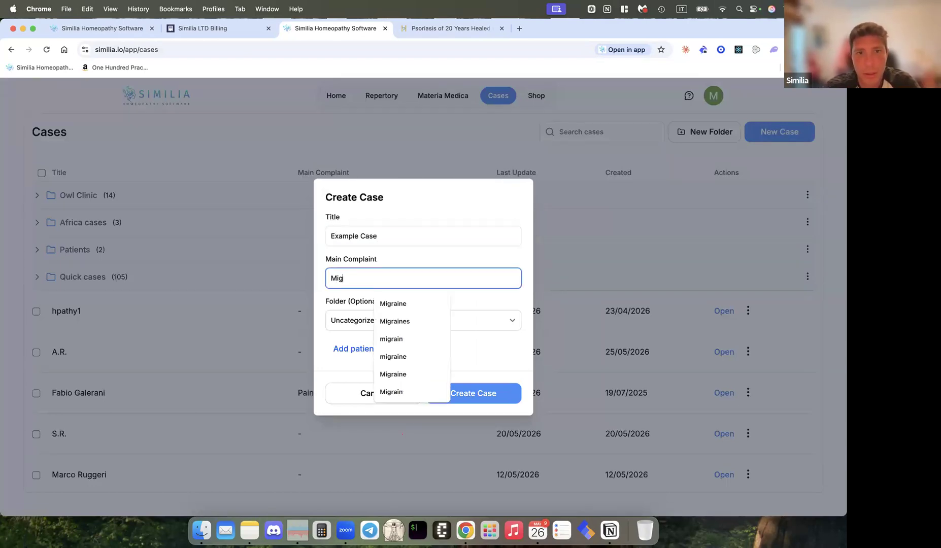
{"action": "type", "text": "raine"}
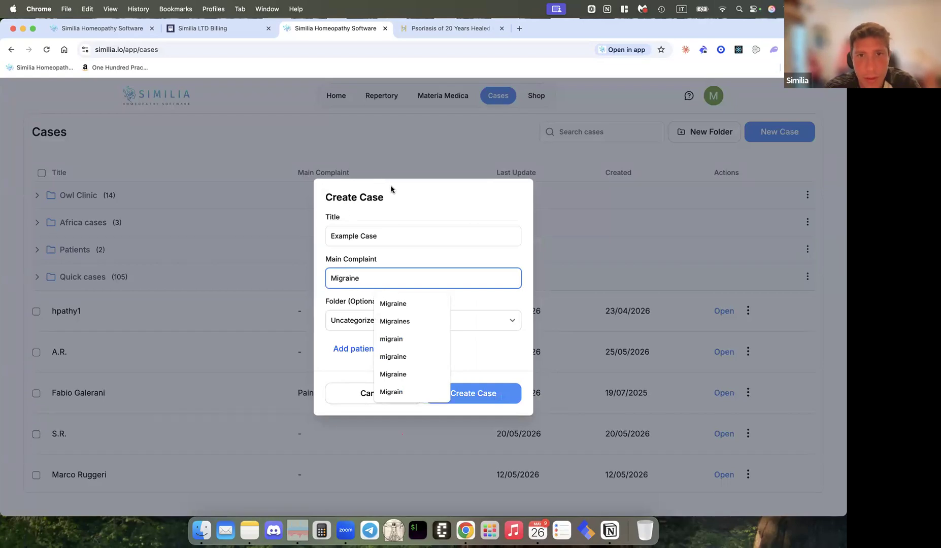
{"action": "left_click", "coordinate": [471, 377]}
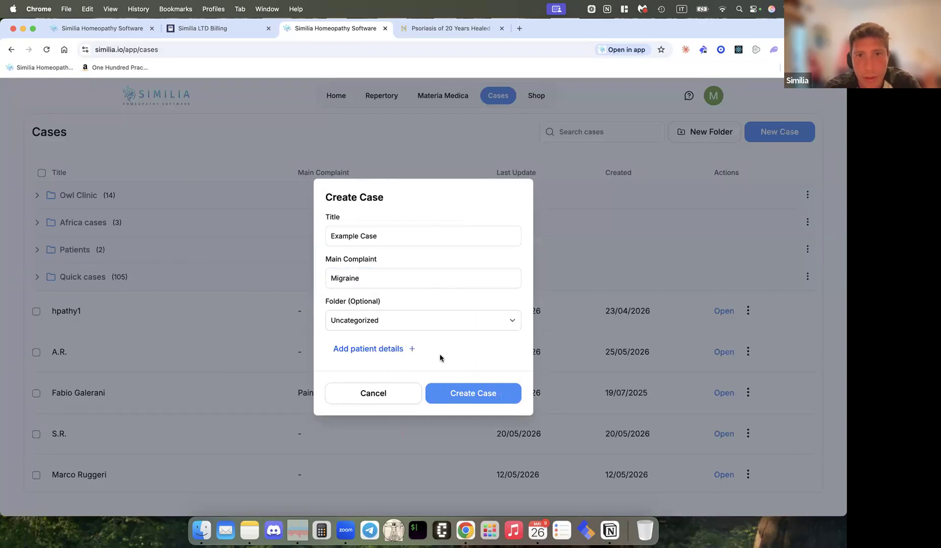
{"action": "left_click", "coordinate": [477, 396]}
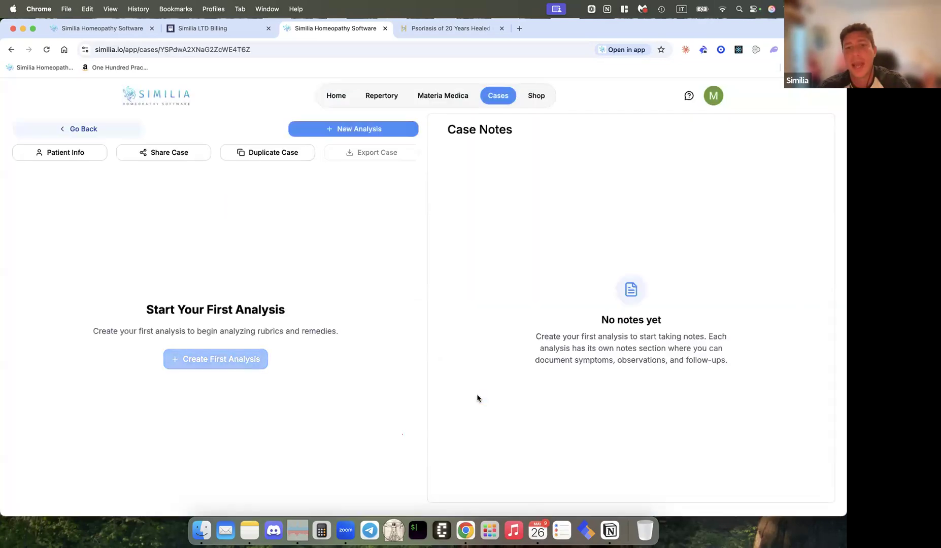
Step: Create the case's first analysis with the label "first appointment"
{"action": "left_click", "coordinate": [210, 365]}
{"action": "left_click", "coordinate": [377, 294]}
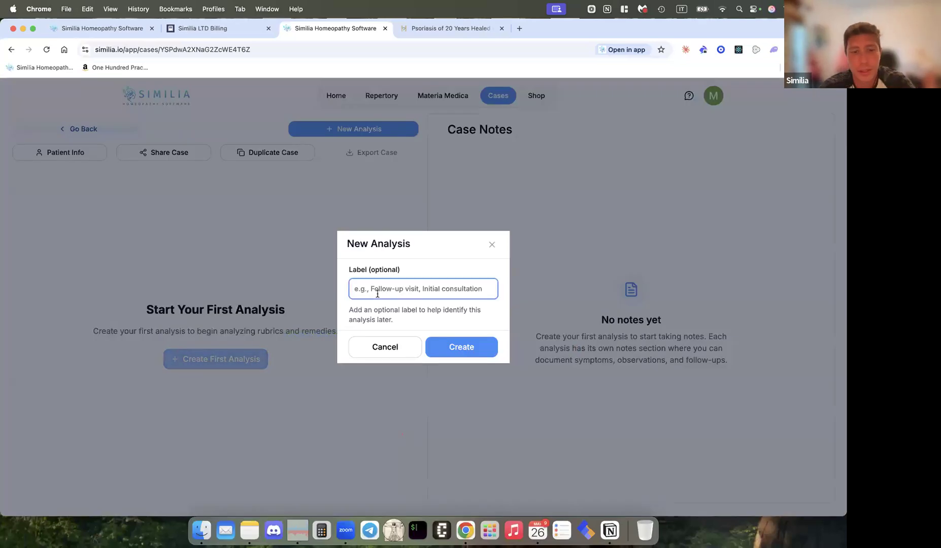
{"action": "type", "text": "first appointment"}
{"action": "left_click", "coordinate": [443, 347]}
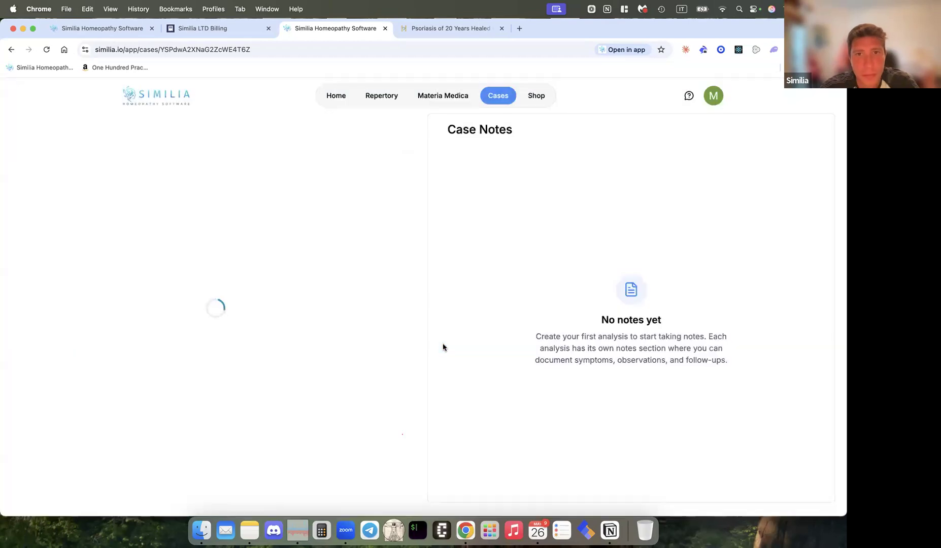
Step: Write "notes from first appointment" in the analysis notes and return to the case history
{"action": "left_click", "coordinate": [766, 140]}
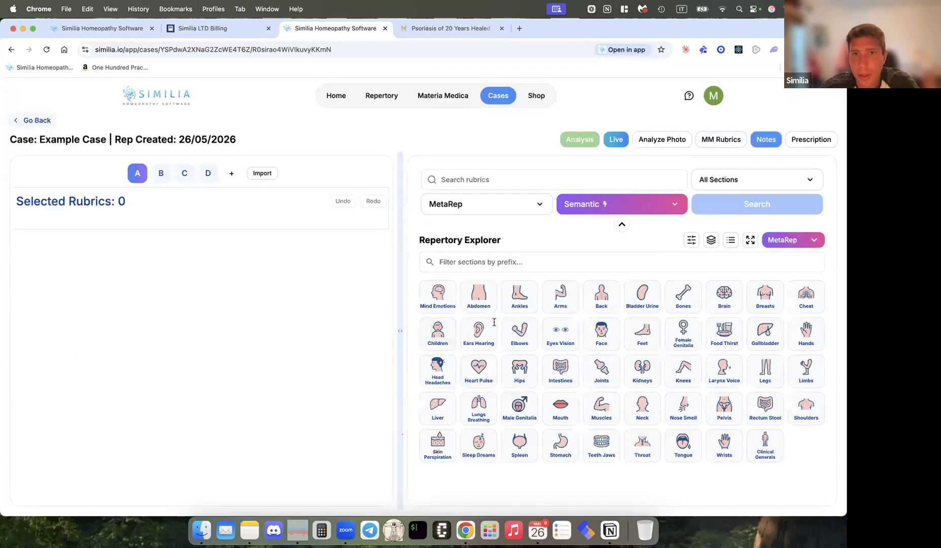
{"action": "type", "text": "notes "}
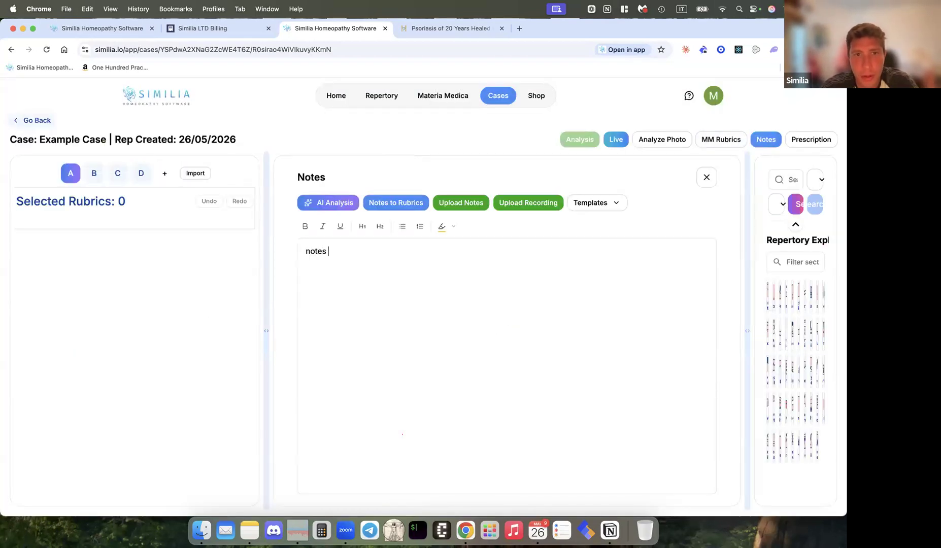
{"action": "type", "text": "from first appointment"}
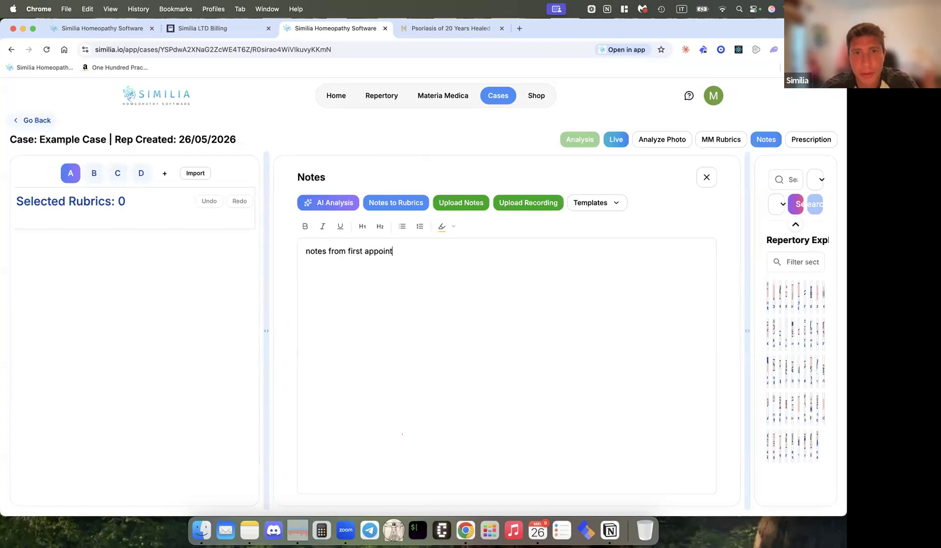
{"action": "left_click", "coordinate": [26, 121]}
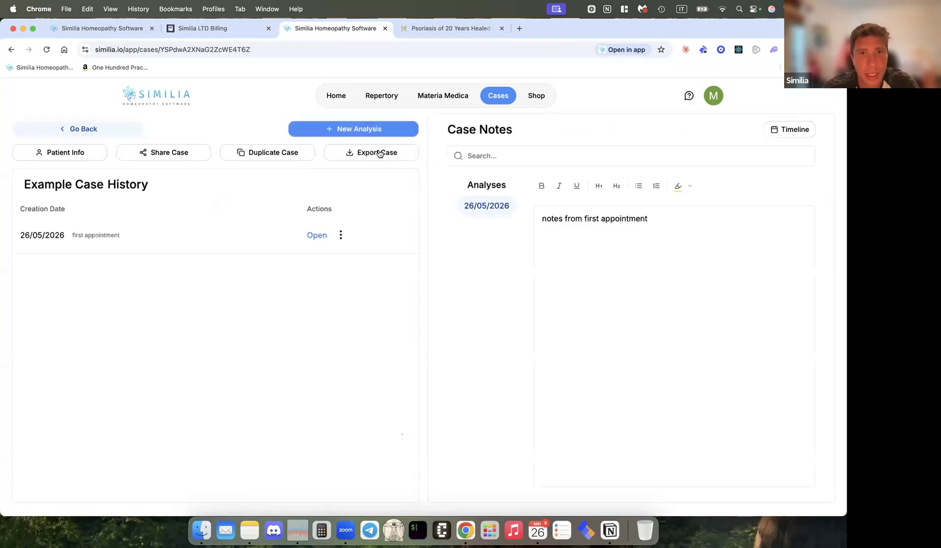
Step: Add another analysis to Example Case with the label "follow up 1"
{"action": "left_click", "coordinate": [372, 129]}
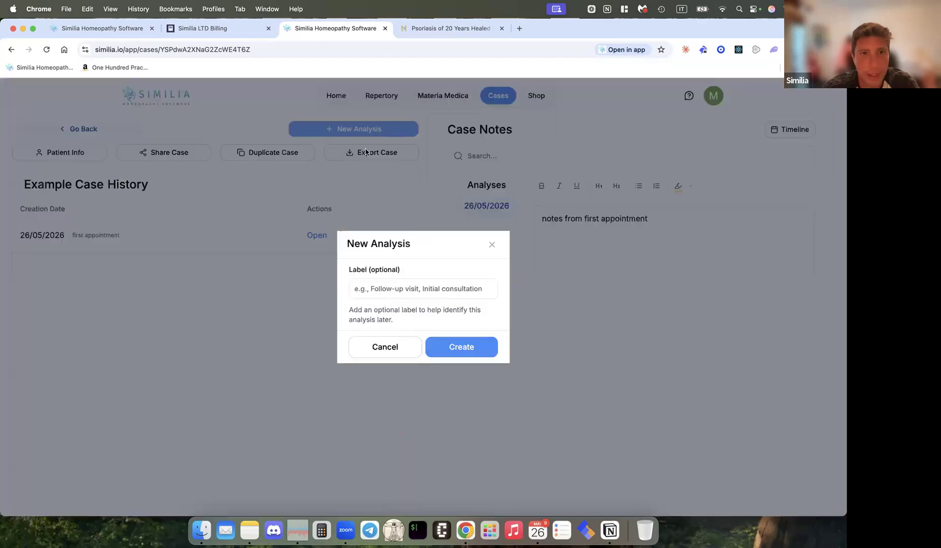
{"action": "left_click", "coordinate": [378, 286]}
{"action": "type", "text": "follow up 1"}
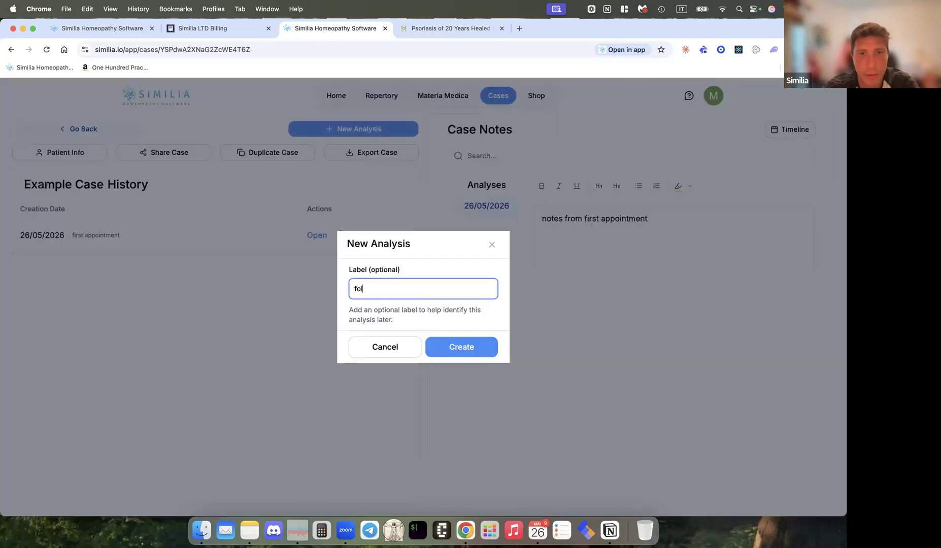
{"action": "left_click", "coordinate": [462, 354]}
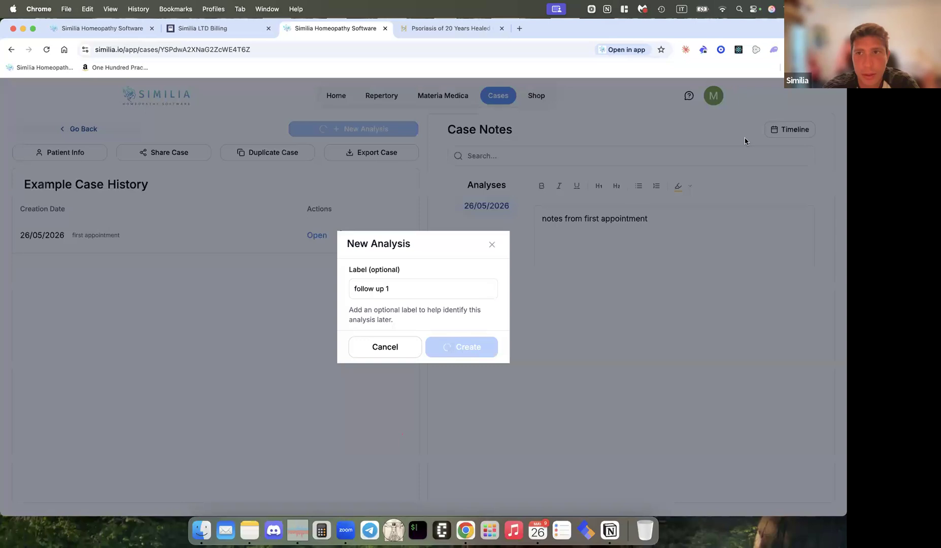
Step: Write the note lines "notes from follow up 1" and "fear ghosts" in this analysis, and return to the case history
{"action": "type", "text": "notes f"}
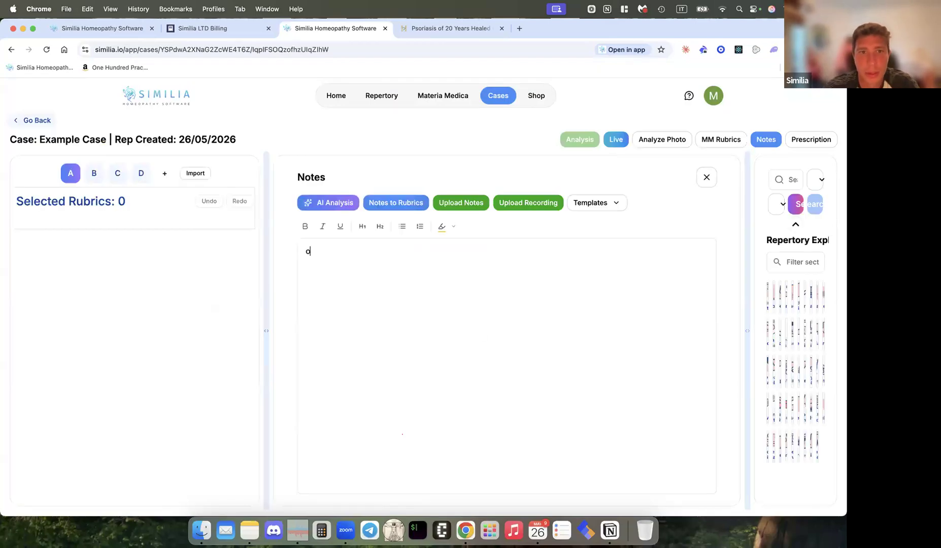
{"action": "type", "text": "rom follow up 1"}
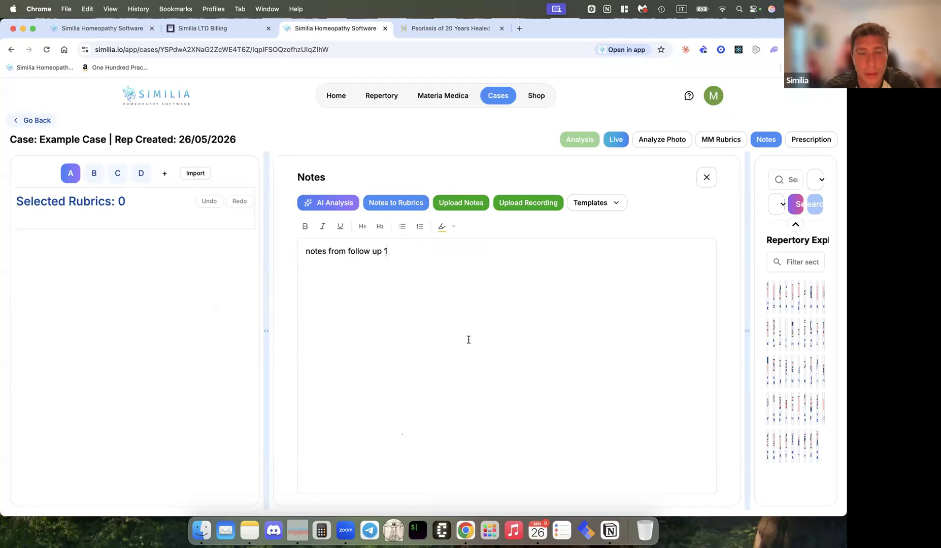
{"action": "key", "text": "Return"}
{"action": "type", "text": "fear "}
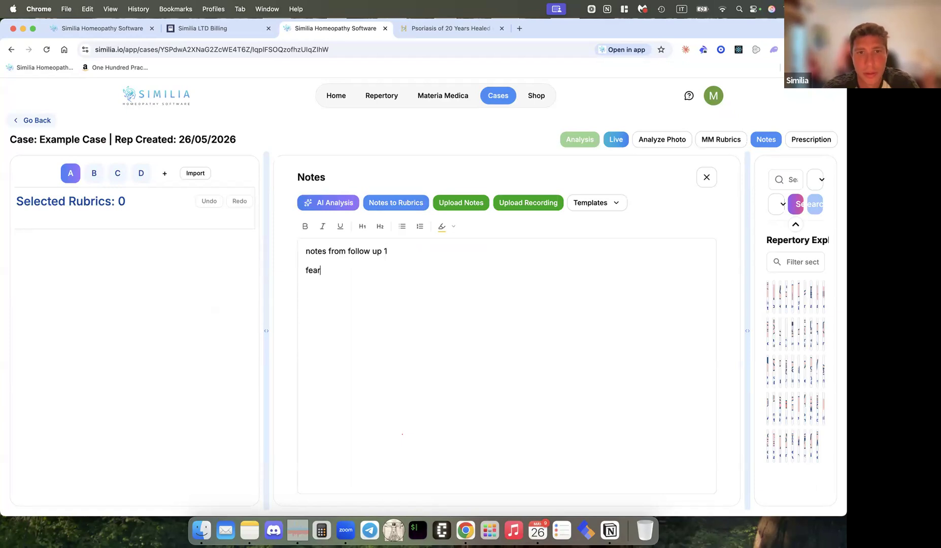
{"action": "type", "text": "ghosts"}
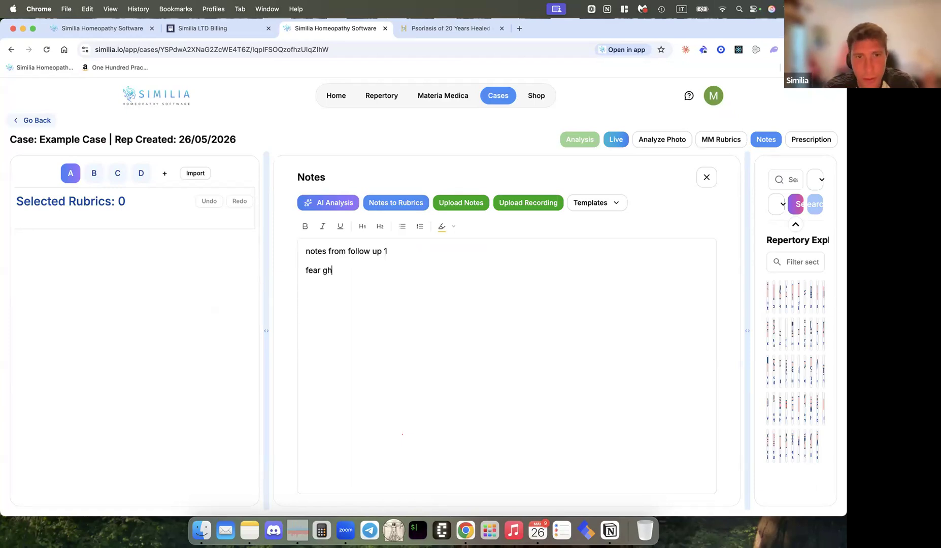
{"action": "left_click", "coordinate": [46, 121]}
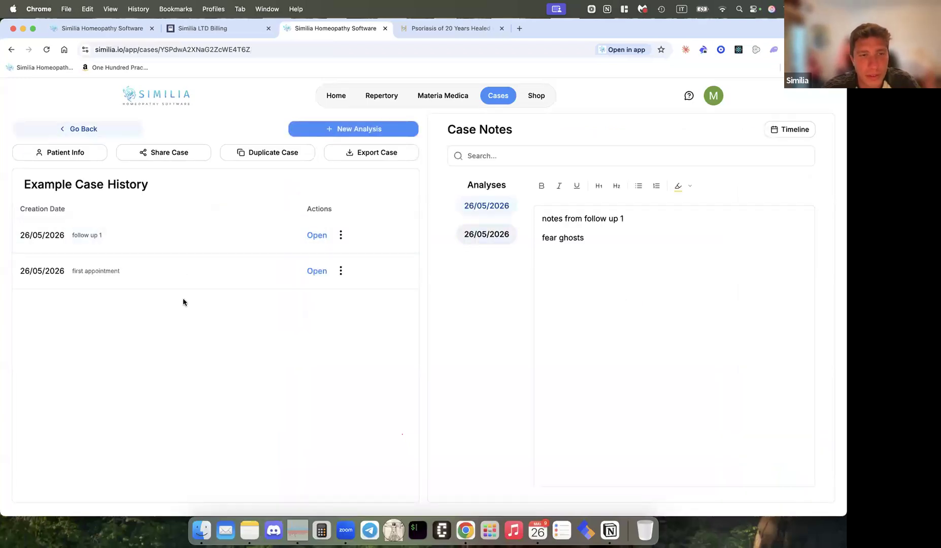
Step: Add an analysis labelled "3rd" with the note "3rd", and return to the case history
{"action": "left_click", "coordinate": [378, 130]}
{"action": "left_click", "coordinate": [430, 288]}
{"action": "type", "text": "3rd"}
{"action": "left_click", "coordinate": [465, 354]}
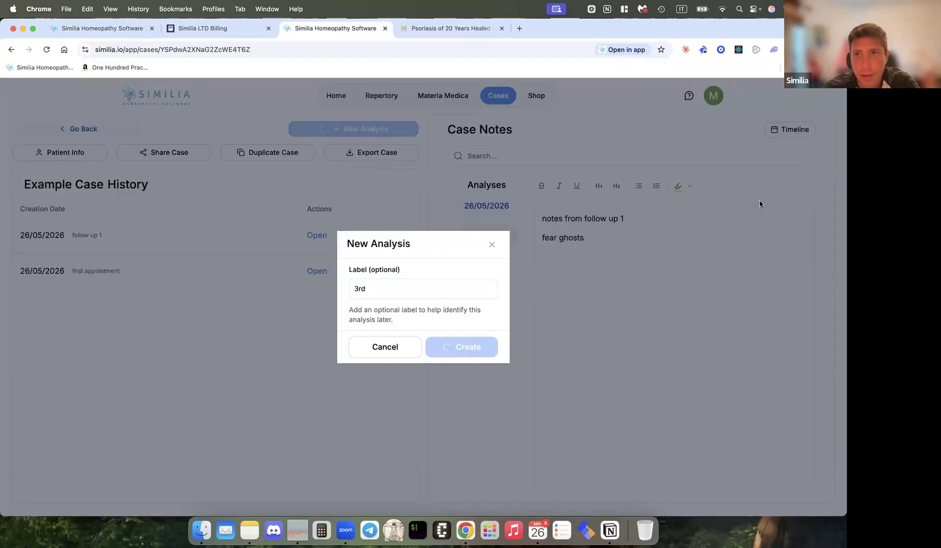
{"action": "type", "text": "3rd"}
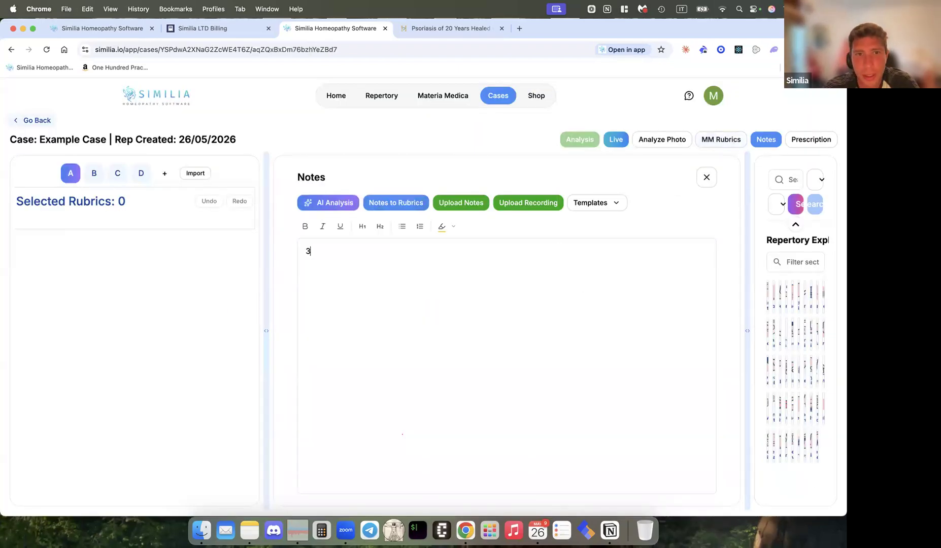
{"action": "left_click", "coordinate": [35, 121]}
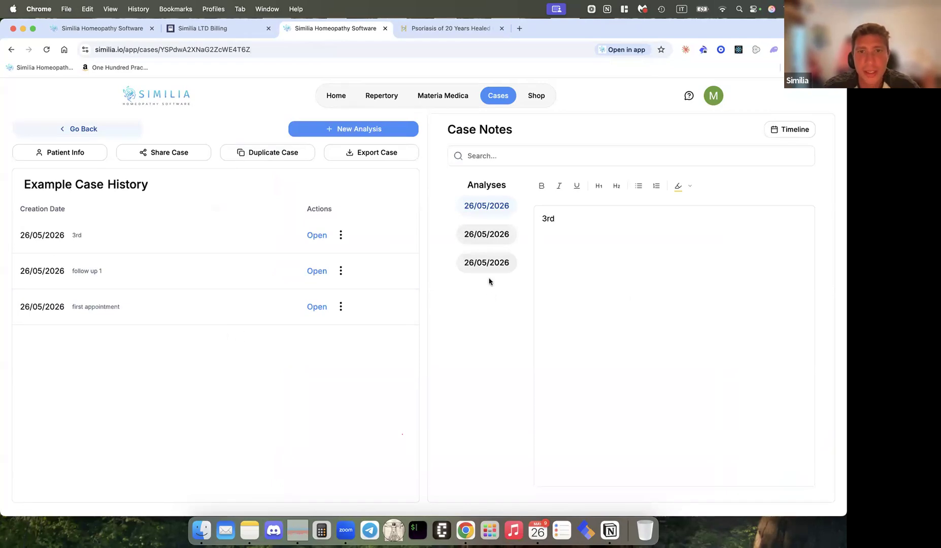
Step: Examine the case notes of each of the three Example Case analyses, switching between them
{"action": "left_click", "coordinate": [481, 263]}
{"action": "left_click", "coordinate": [481, 263]}
{"action": "left_click", "coordinate": [483, 236]}
{"action": "left_click", "coordinate": [491, 209]}
{"action": "left_click", "coordinate": [488, 234]}
{"action": "left_click", "coordinate": [487, 263]}
{"action": "left_click", "coordinate": [484, 235]}
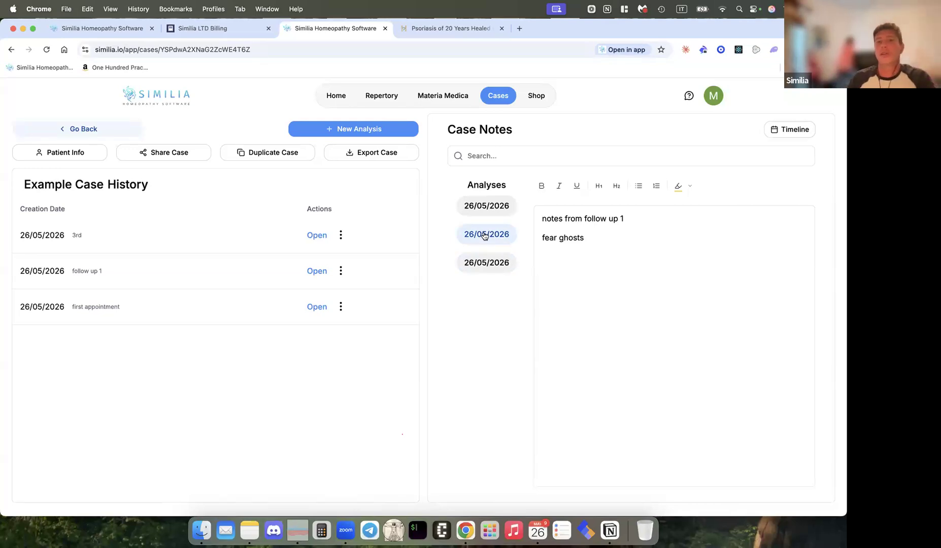
{"action": "left_click", "coordinate": [480, 264]}
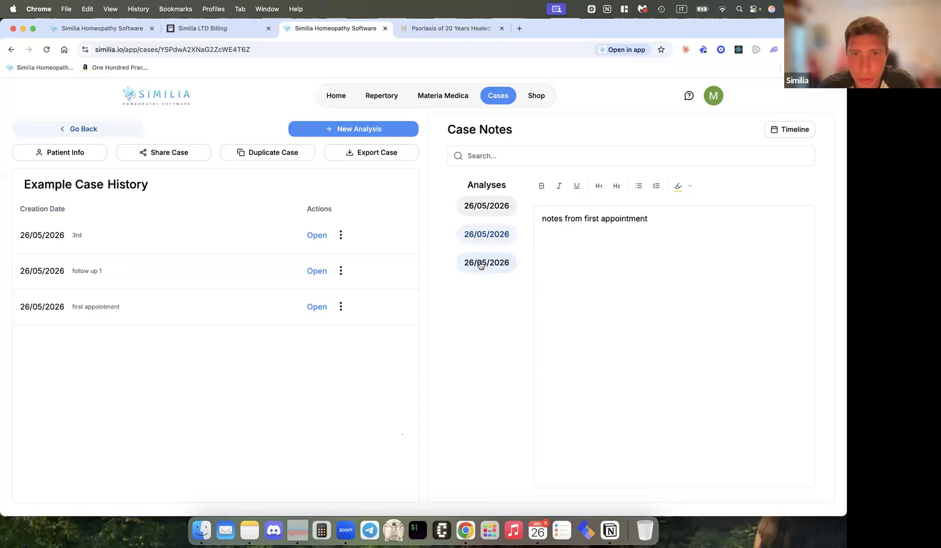
{"action": "left_click", "coordinate": [480, 237]}
{"action": "left_click", "coordinate": [491, 204]}
{"action": "left_click", "coordinate": [483, 235]}
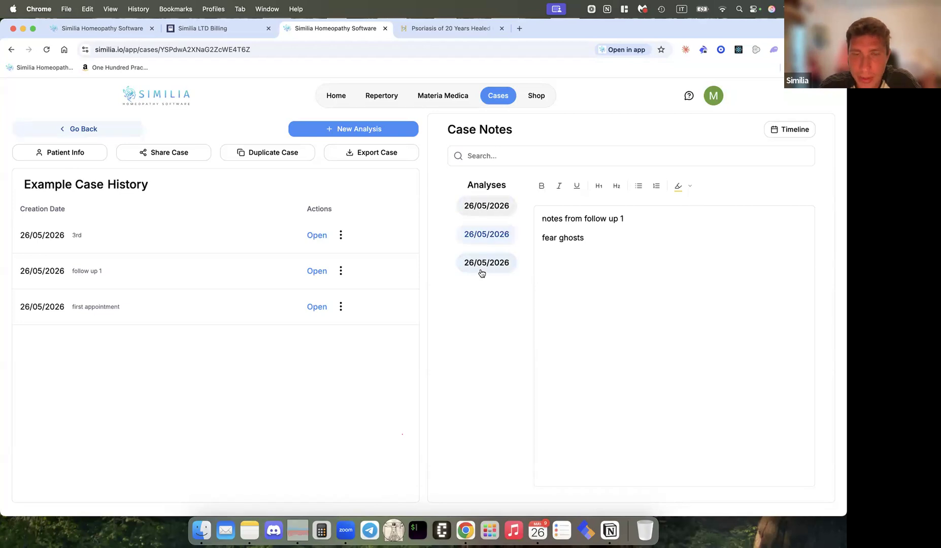
{"action": "left_click", "coordinate": [481, 271]}
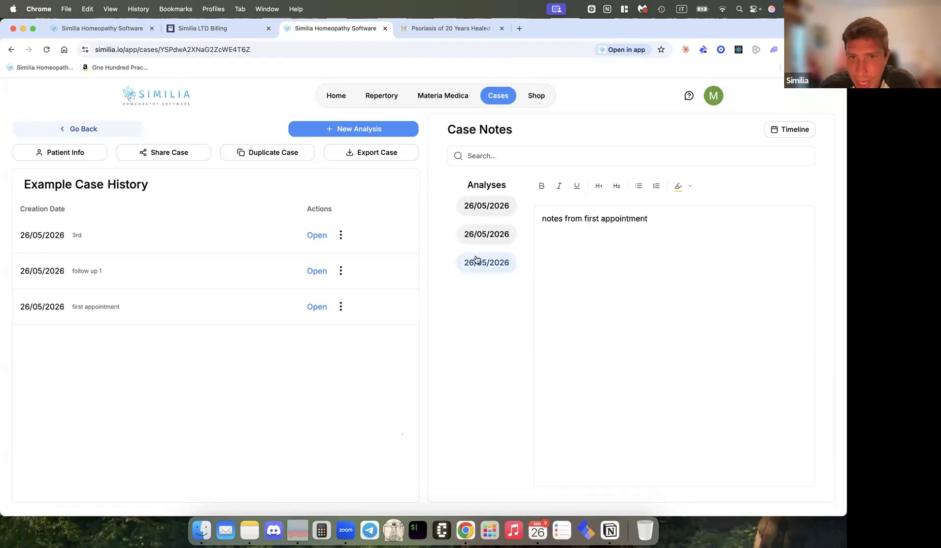
{"action": "left_click", "coordinate": [482, 236]}
{"action": "left_click", "coordinate": [489, 208]}
Step: Search the case notes for "ghos", clear the search and return to the cases list
{"action": "left_click", "coordinate": [504, 151]}
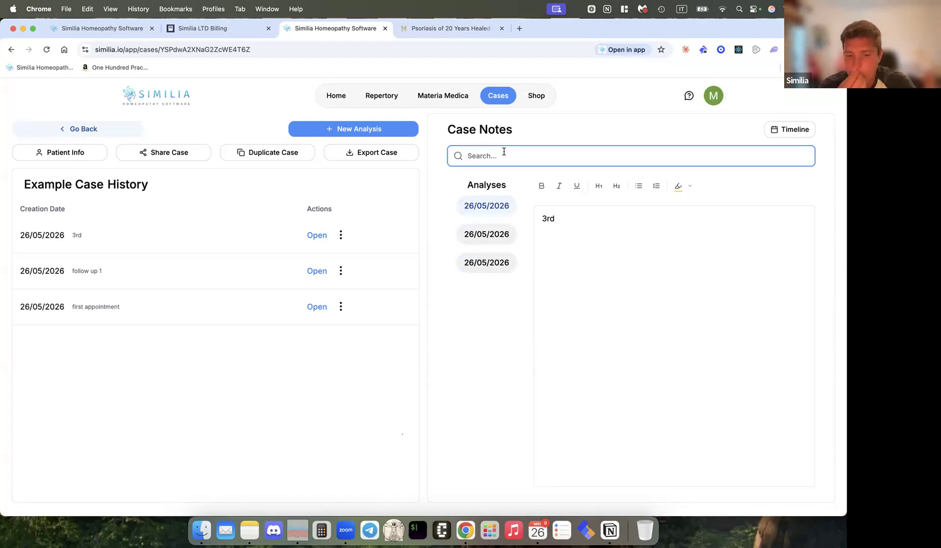
{"action": "type", "text": "gh"}
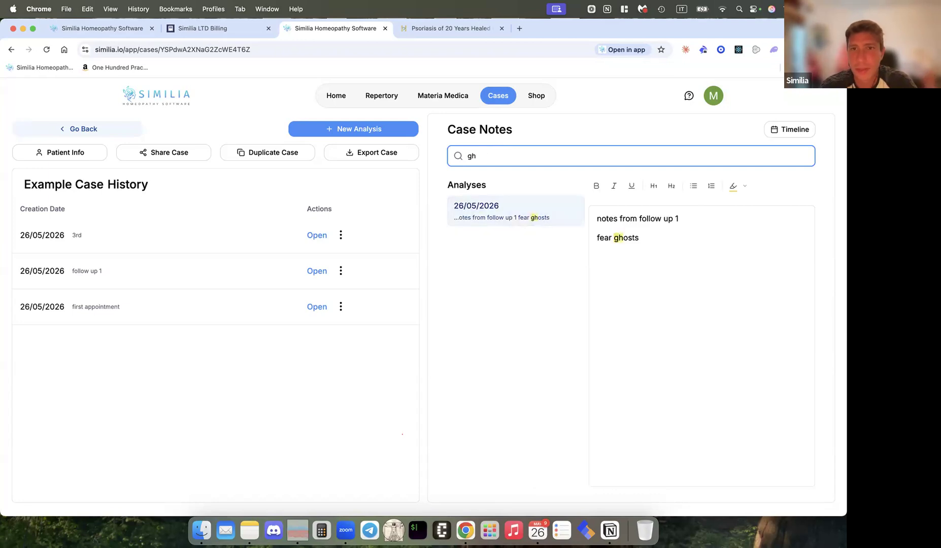
{"action": "type", "text": "os"}
{"action": "double_click", "coordinate": [474, 148]}
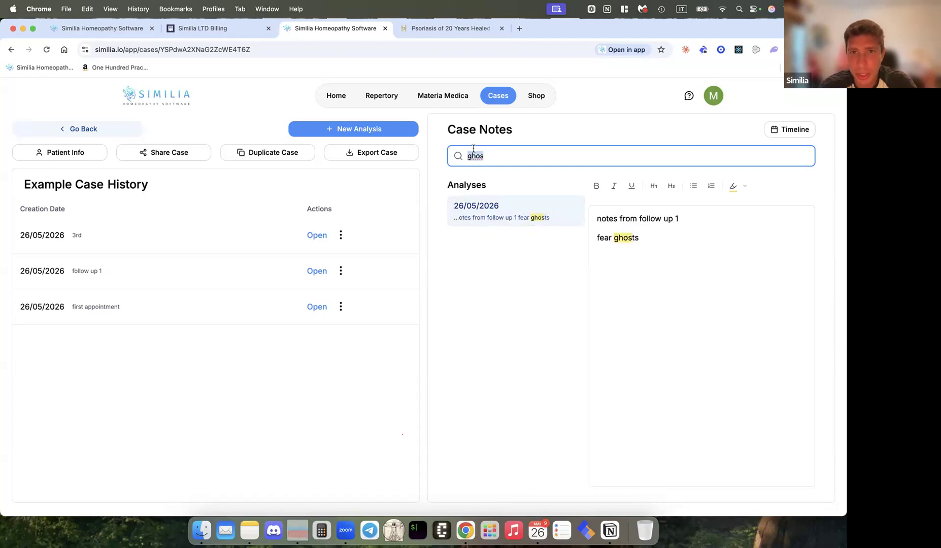
{"action": "key", "text": "BackSpace"}
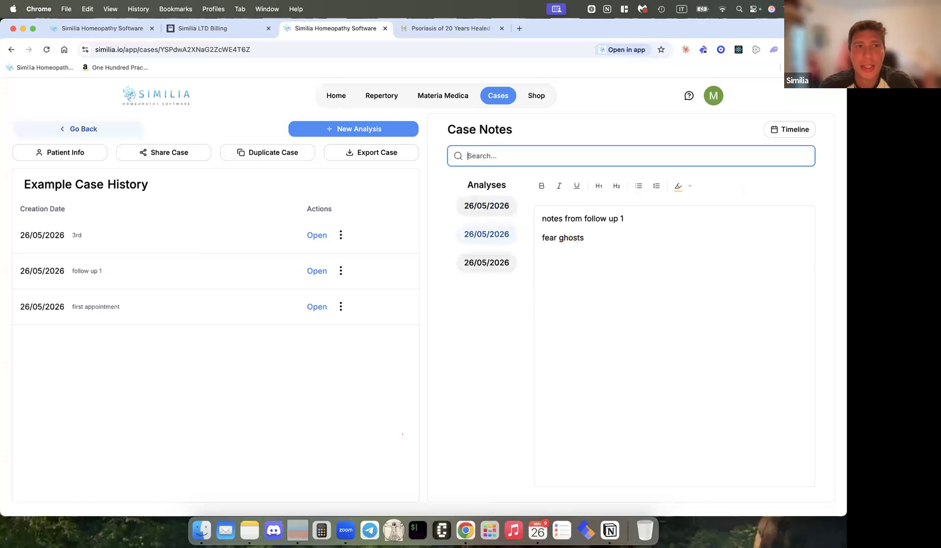
{"action": "left_click", "coordinate": [112, 124]}
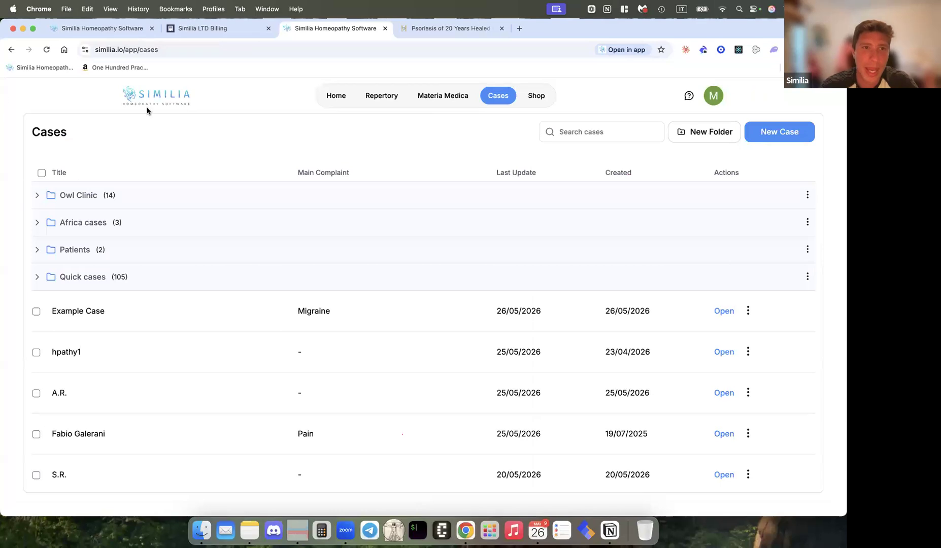
Step: Search all cases for "ghost" and look through the matching notes and rubrics
{"action": "left_click", "coordinate": [586, 133]}
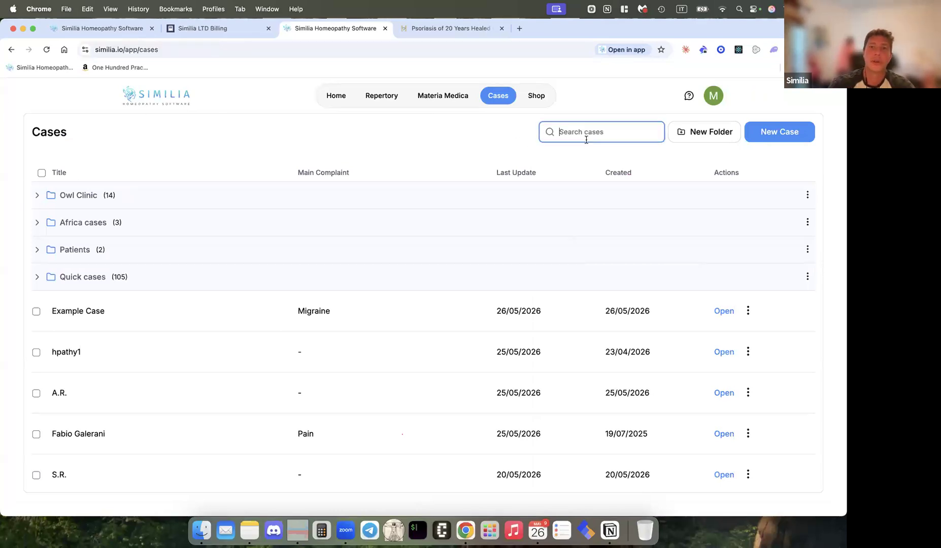
{"action": "type", "text": "ghost"}
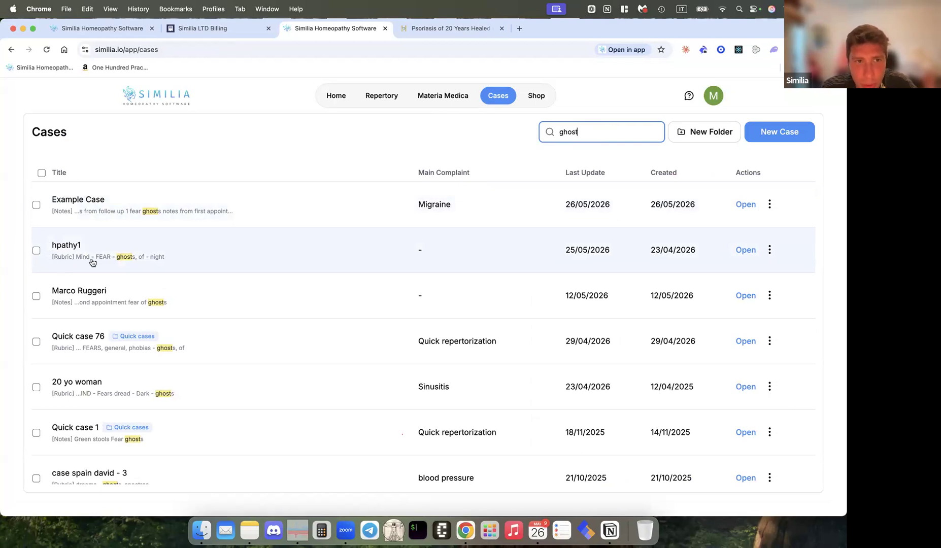
{"action": "scroll", "coordinate": [206, 367], "scroll_direction": "down", "scroll_amount": 3}
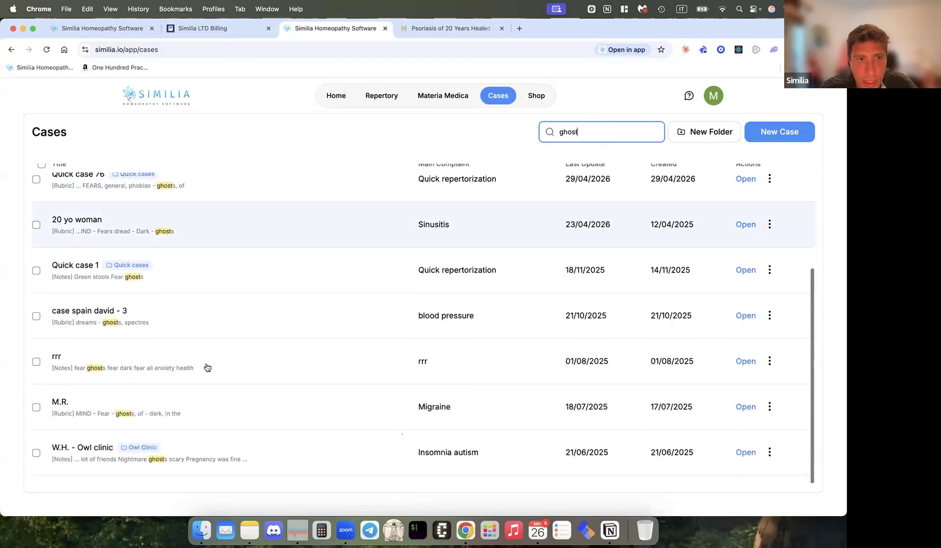
Step: Search all cases for the prescription "bell.", look through the matches and clear the search
{"action": "double_click", "coordinate": [568, 128]}
{"action": "type", "text": "bell."}
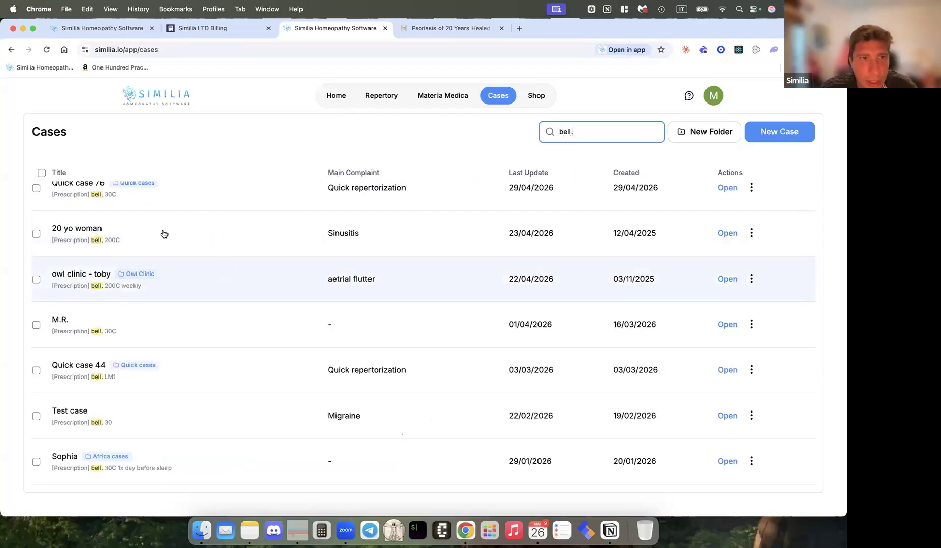
{"action": "scroll", "coordinate": [163, 235], "scroll_direction": "up", "scroll_amount": 3}
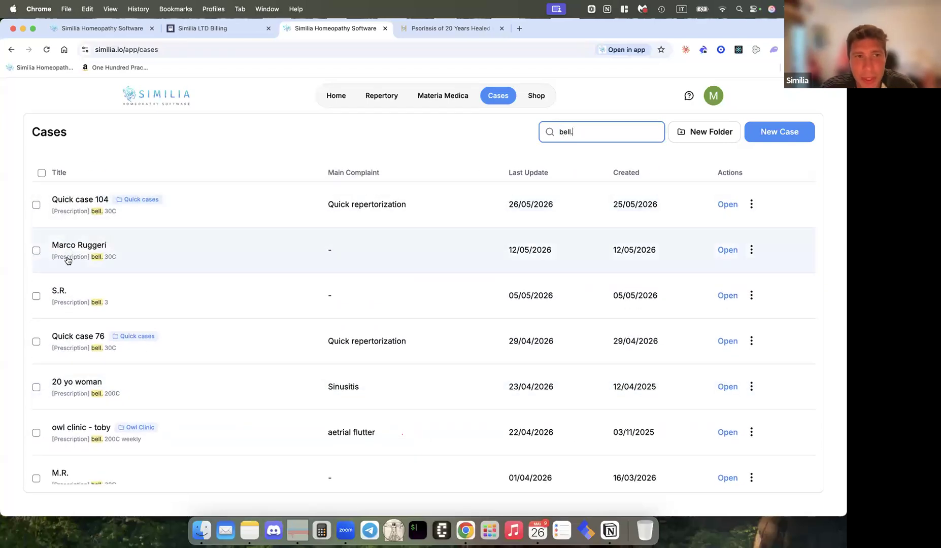
{"action": "scroll", "coordinate": [64, 345], "scroll_direction": "down", "scroll_amount": 8}
{"action": "scroll", "coordinate": [305, 254], "scroll_direction": "up", "scroll_amount": 8}
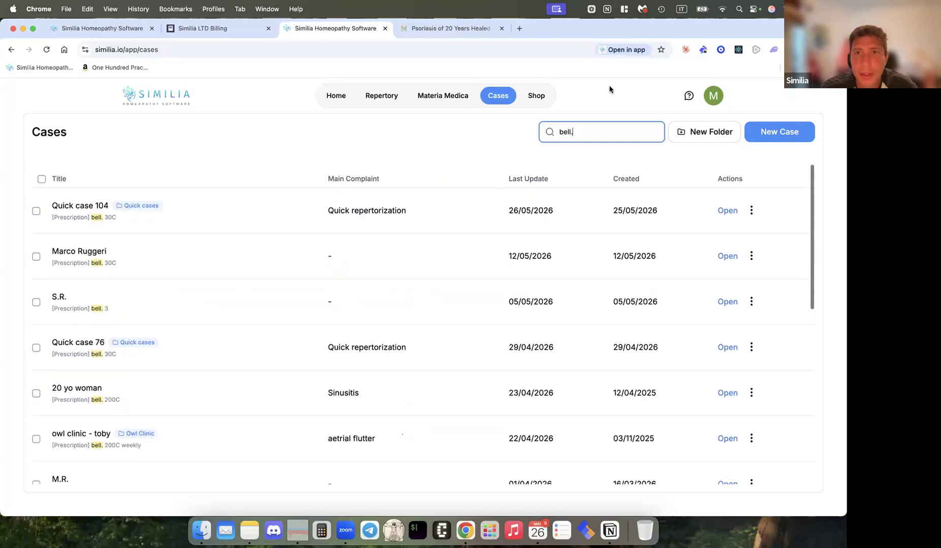
{"action": "key", "text": "super+a"}
{"action": "key", "text": "BackSpace"}
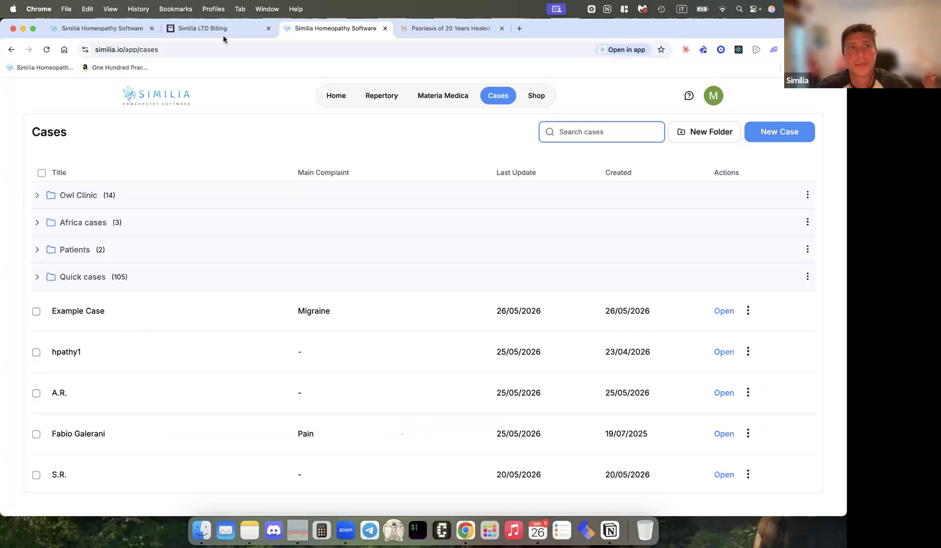
Step: In the hpathy1 case, open the 23/04/2026 analysis, check its selected rubrics and return to the case history
{"action": "left_click", "coordinate": [138, 29]}
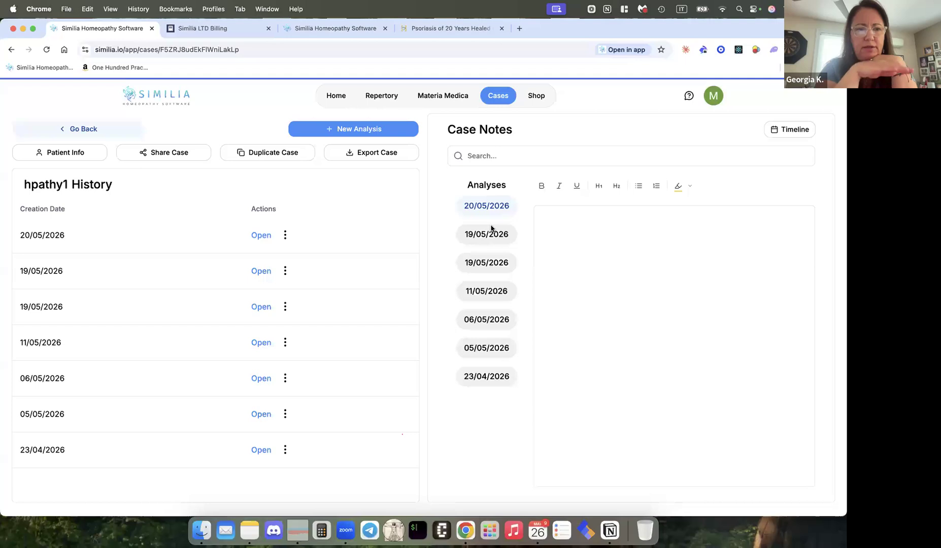
{"action": "right_click", "coordinate": [268, 313]}
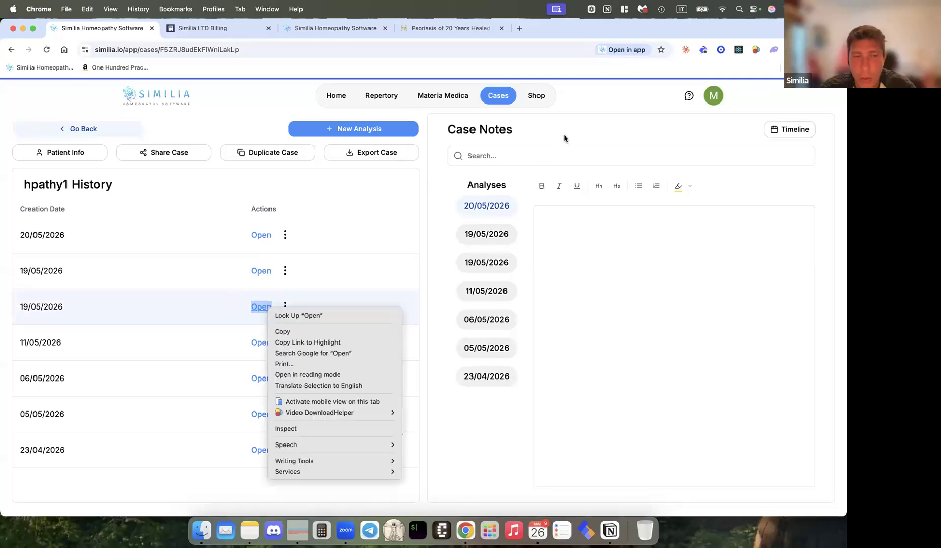
{"action": "left_click", "coordinate": [143, 394]}
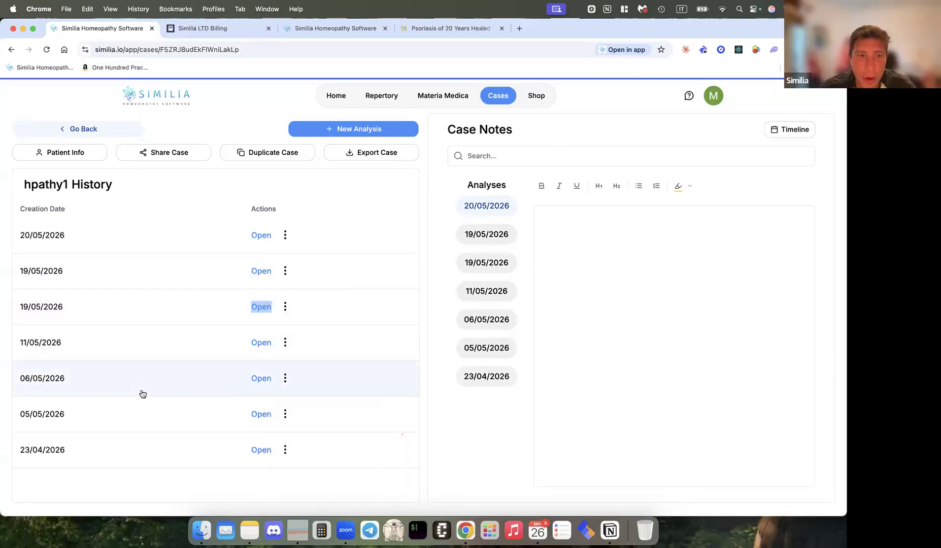
{"action": "left_click", "coordinate": [115, 447]}
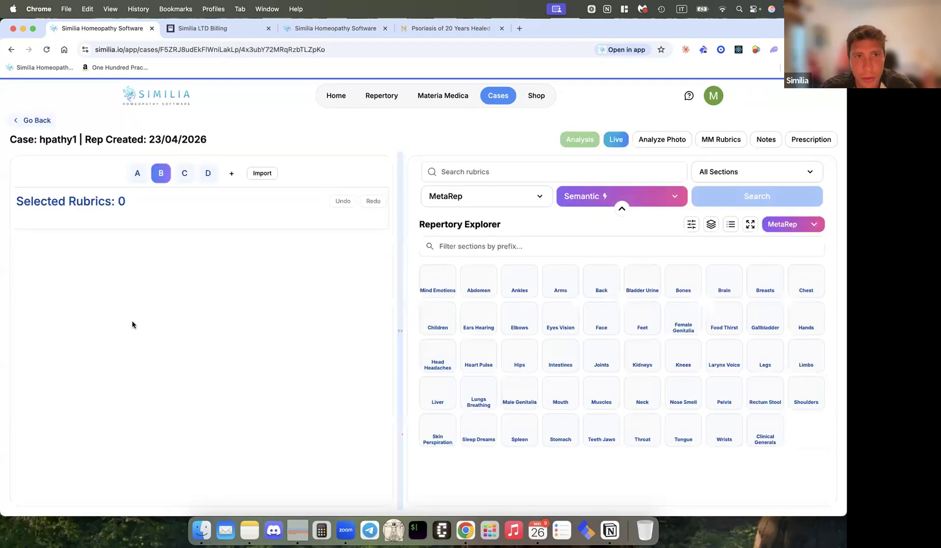
{"action": "left_click", "coordinate": [29, 119]}
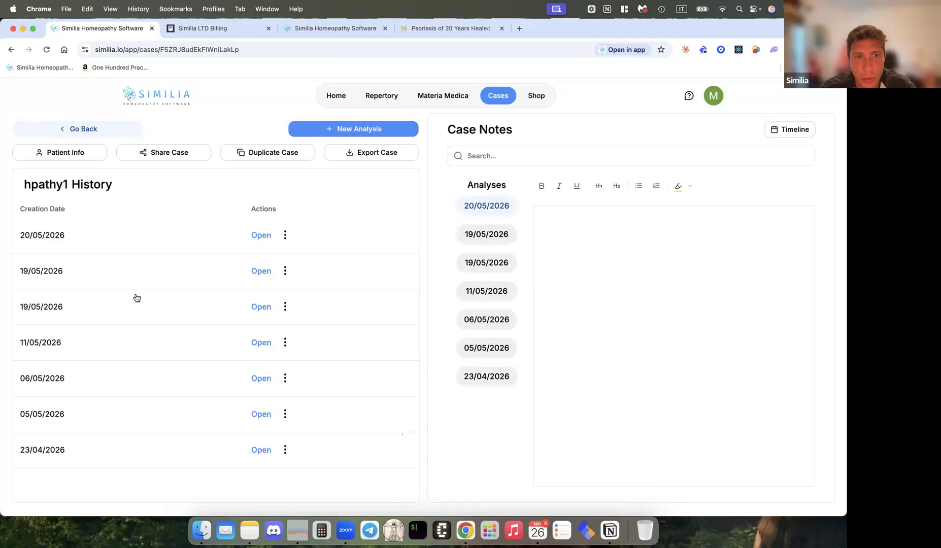
{"action": "left_click", "coordinate": [117, 444]}
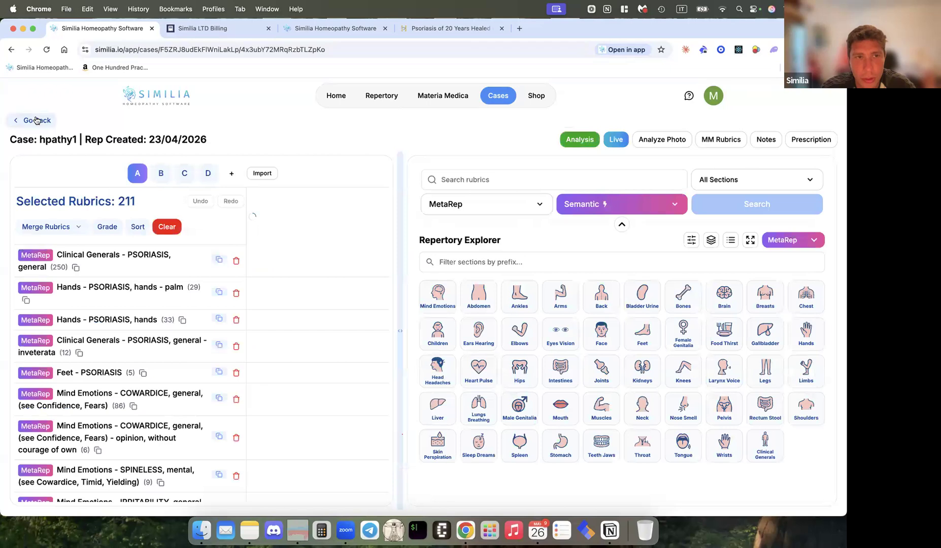
{"action": "left_click_drag", "start_coordinate": [145, 205], "coordinate": [118, 201]}
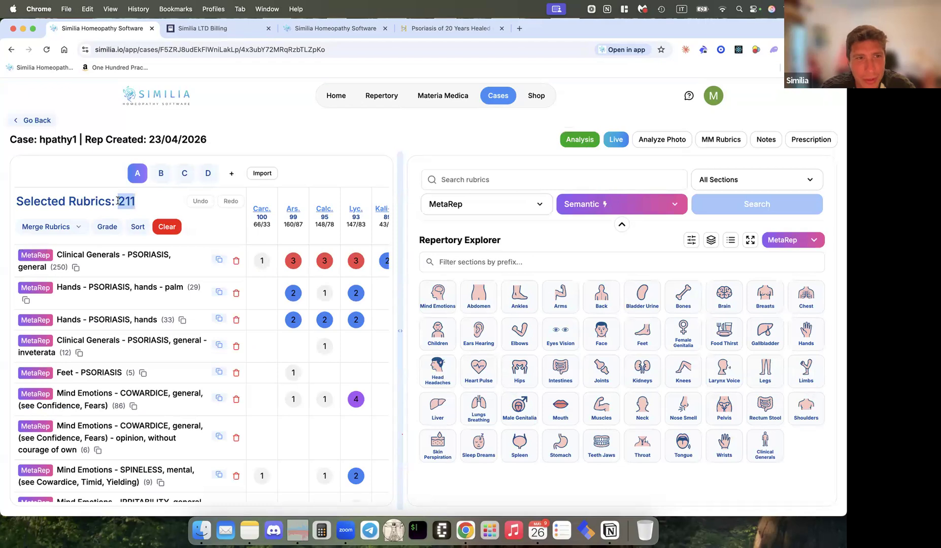
{"action": "left_click", "coordinate": [117, 200]}
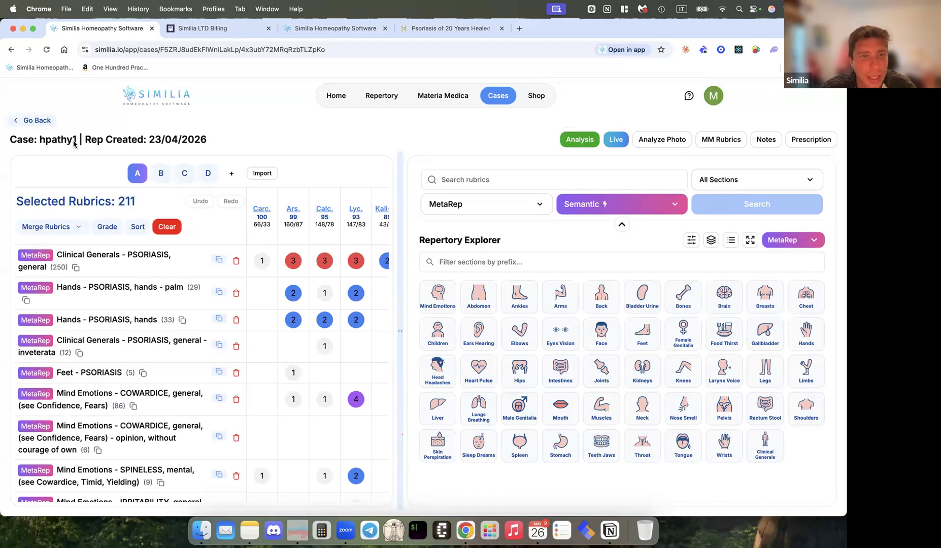
{"action": "left_click", "coordinate": [40, 120]}
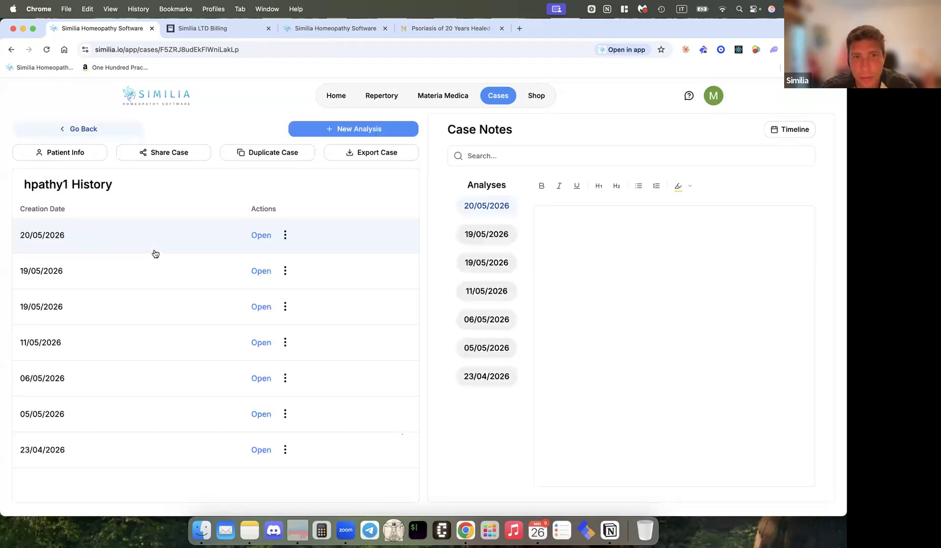
Step: View the rubrics of the 23/04/2026 and 05/05/2026 analyses one after the other, returning to the case history
{"action": "left_click", "coordinate": [121, 460]}
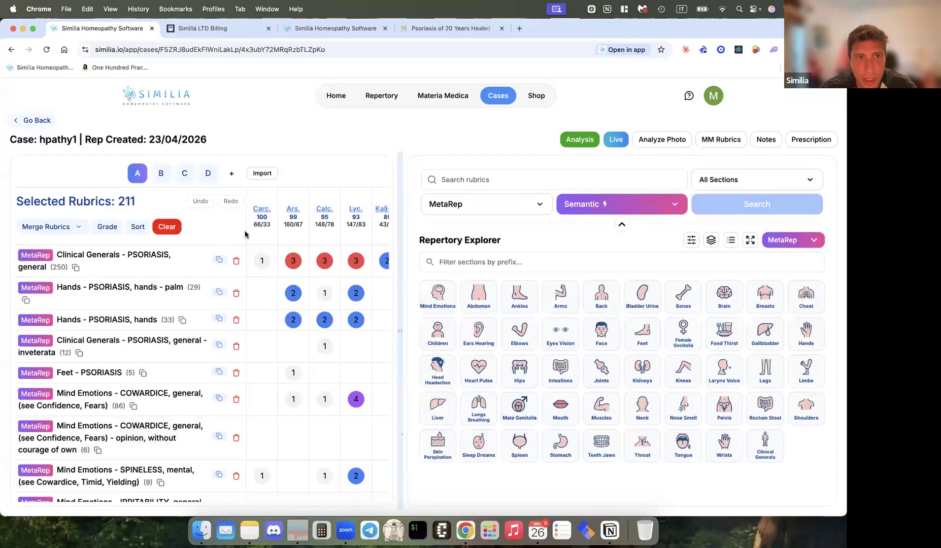
{"action": "left_click", "coordinate": [38, 122]}
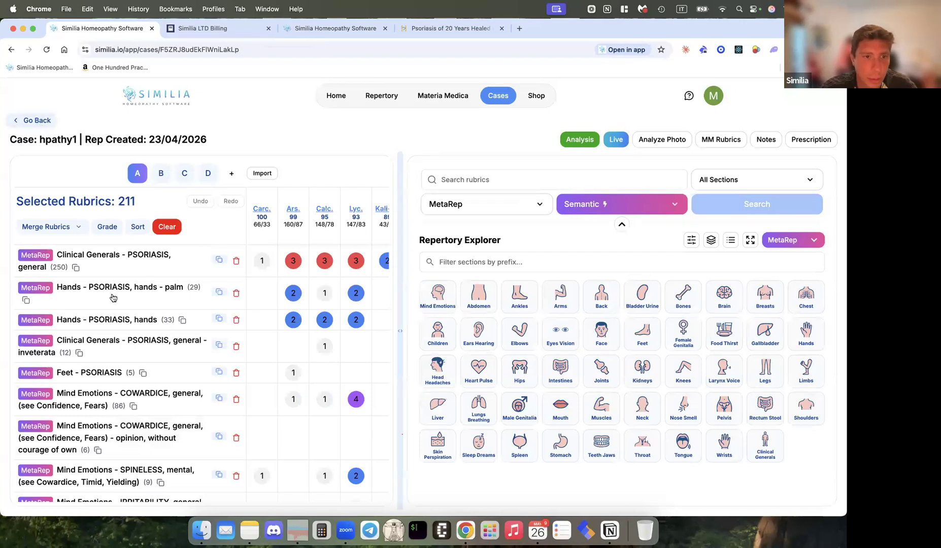
{"action": "left_click", "coordinate": [136, 410]}
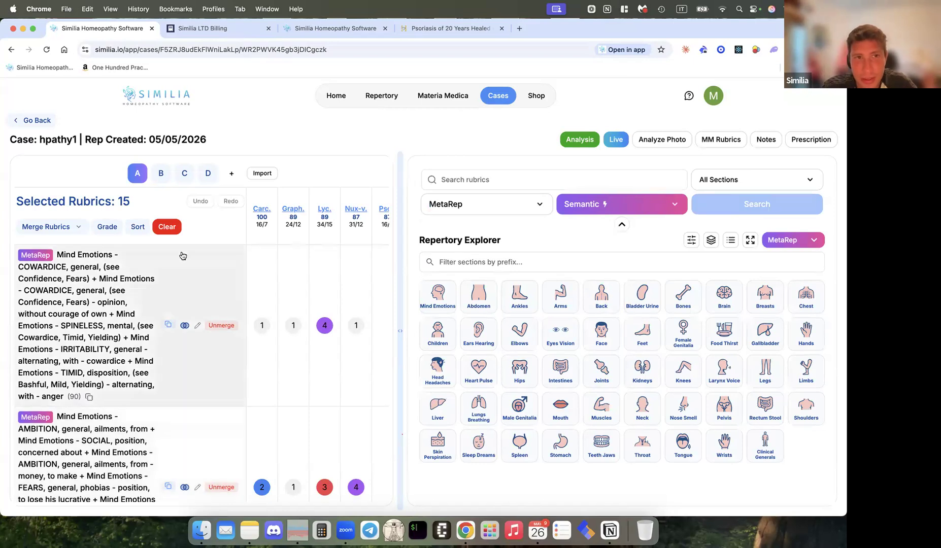
{"action": "left_click", "coordinate": [42, 124]}
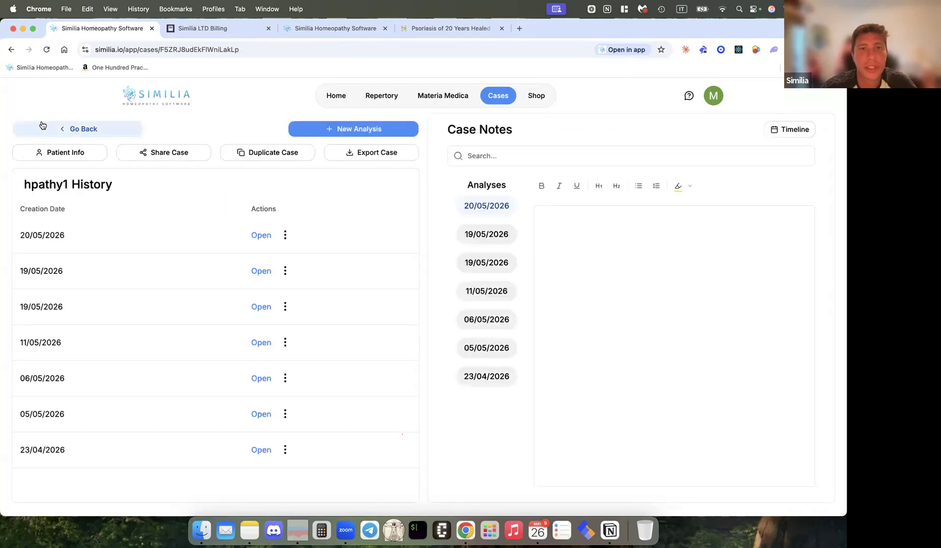
Step: Create a new analysis labelled "comparison" in the hpathy1 case
{"action": "left_click", "coordinate": [325, 131]}
{"action": "left_click", "coordinate": [366, 287]}
{"action": "type", "text": "comparison"}
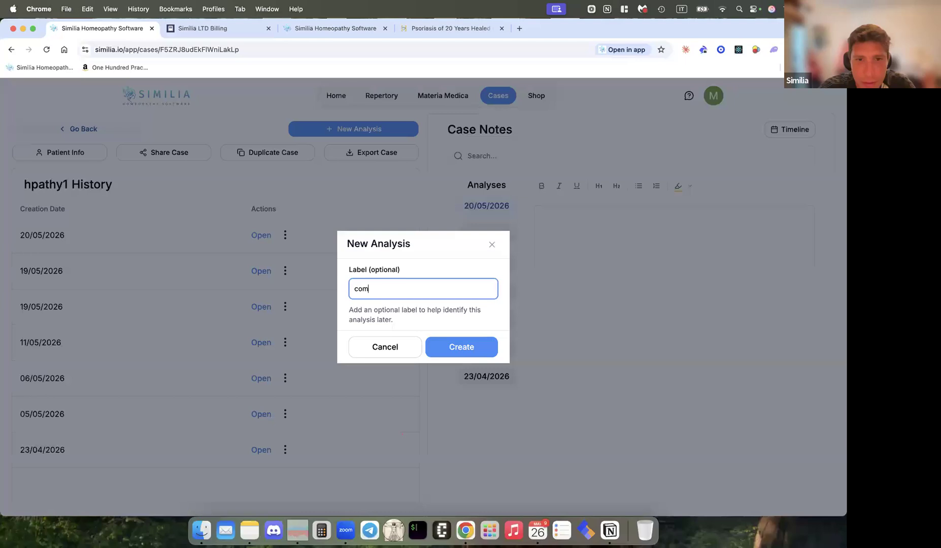
{"action": "left_click", "coordinate": [458, 345]}
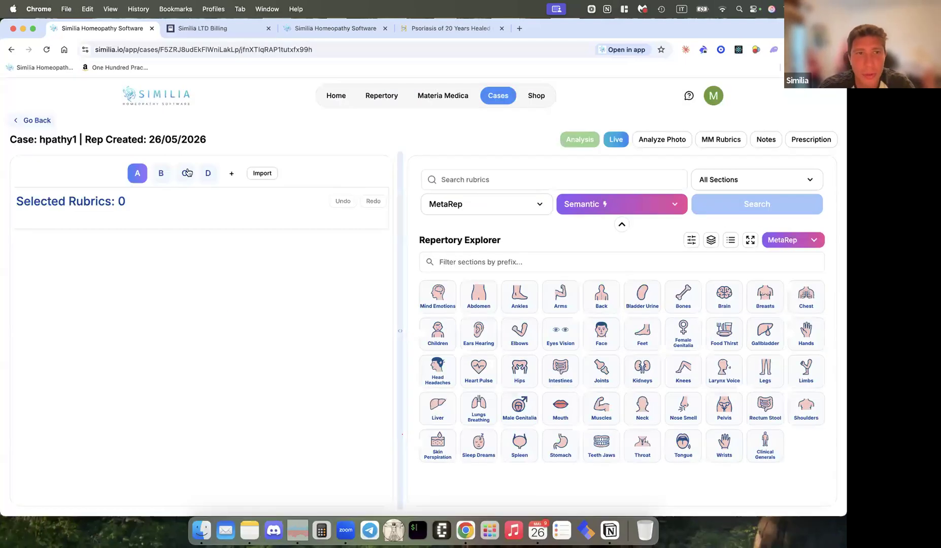
Step: Import the rubrics of sheet A from the 23/04/2026 analysis into sheet A of the new analysis
{"action": "left_click", "coordinate": [268, 173]}
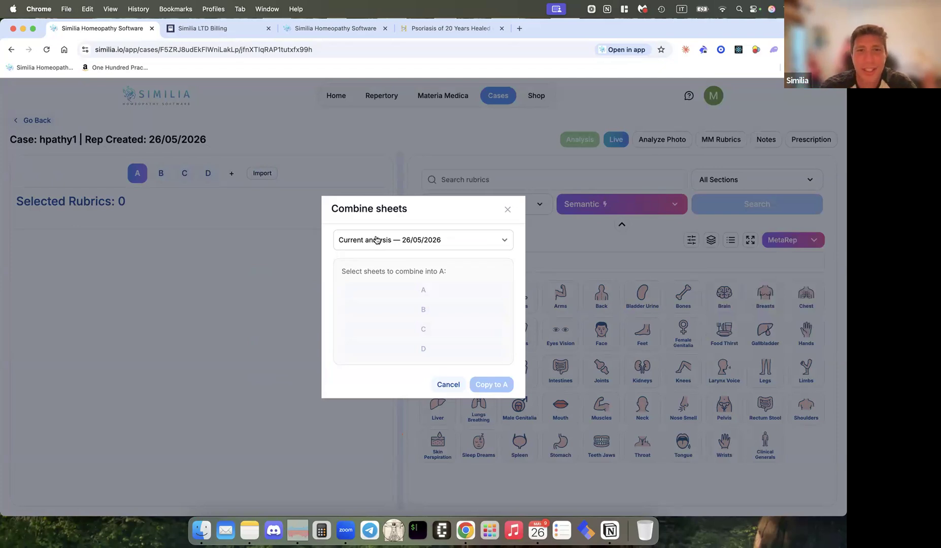
{"action": "left_click", "coordinate": [376, 239]}
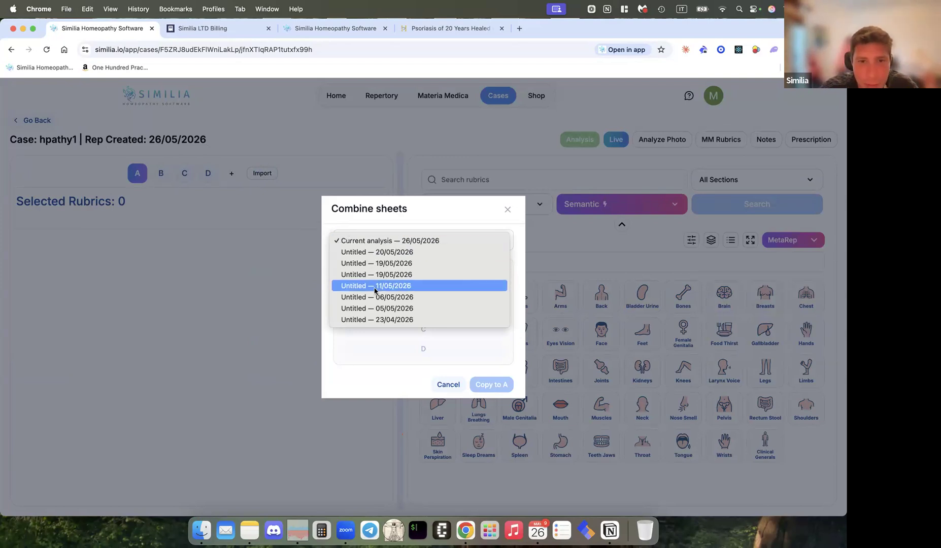
{"action": "left_click", "coordinate": [367, 320]}
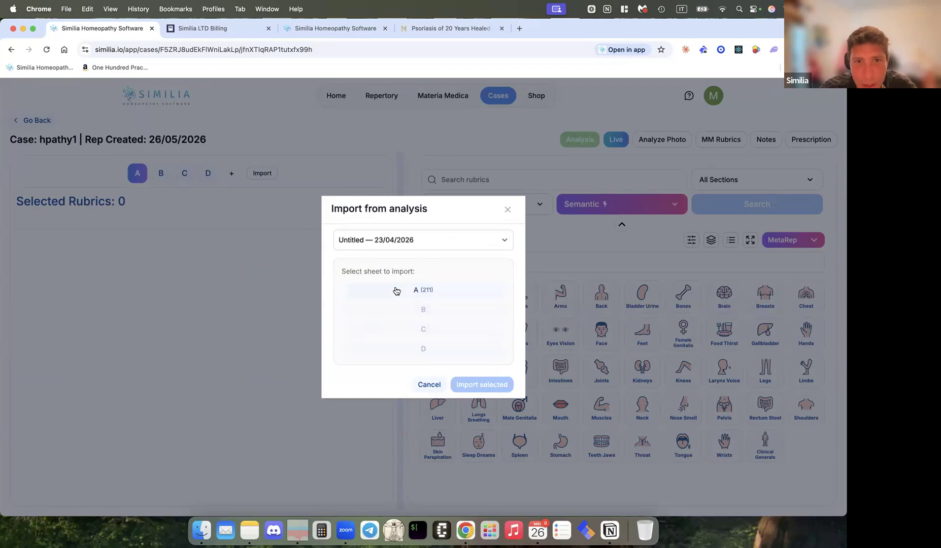
{"action": "left_click", "coordinate": [396, 293]}
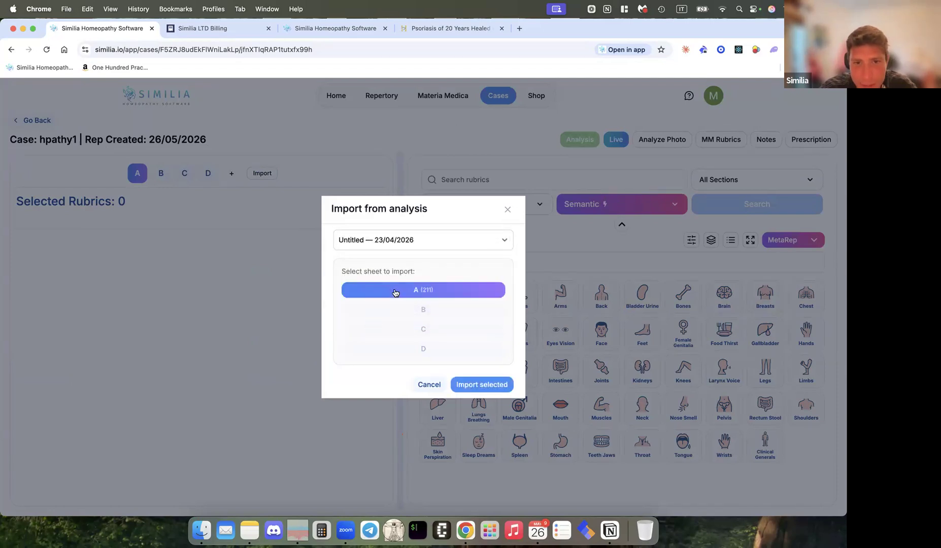
{"action": "left_click", "coordinate": [480, 389]}
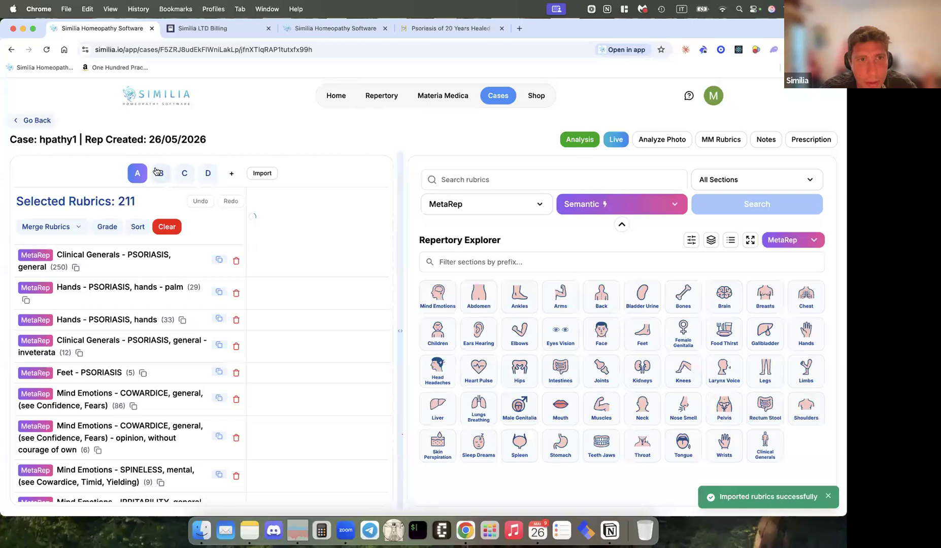
Step: Import sheet A of the 05/05/2026 analysis into sheet B and view sheet A for comparison
{"action": "left_click", "coordinate": [162, 174]}
{"action": "left_click", "coordinate": [261, 174]}
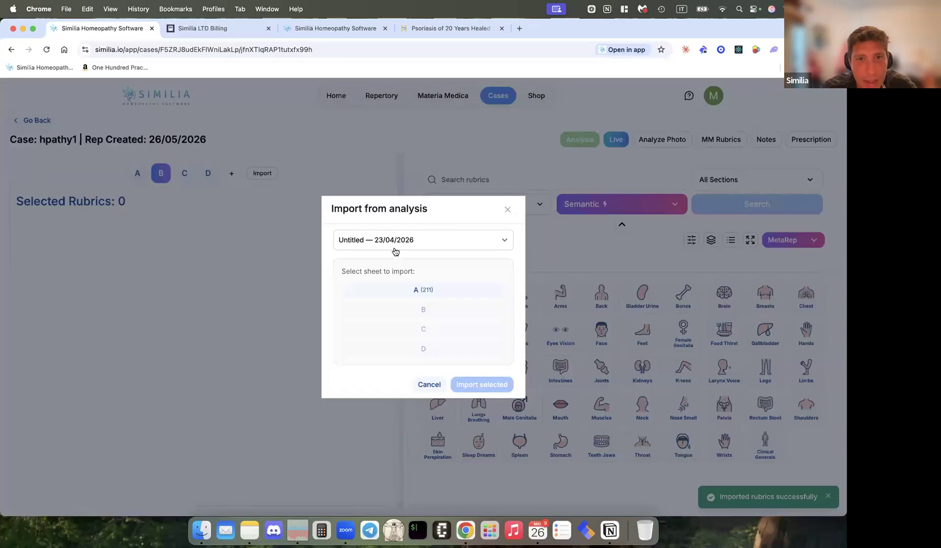
{"action": "left_click", "coordinate": [395, 241]}
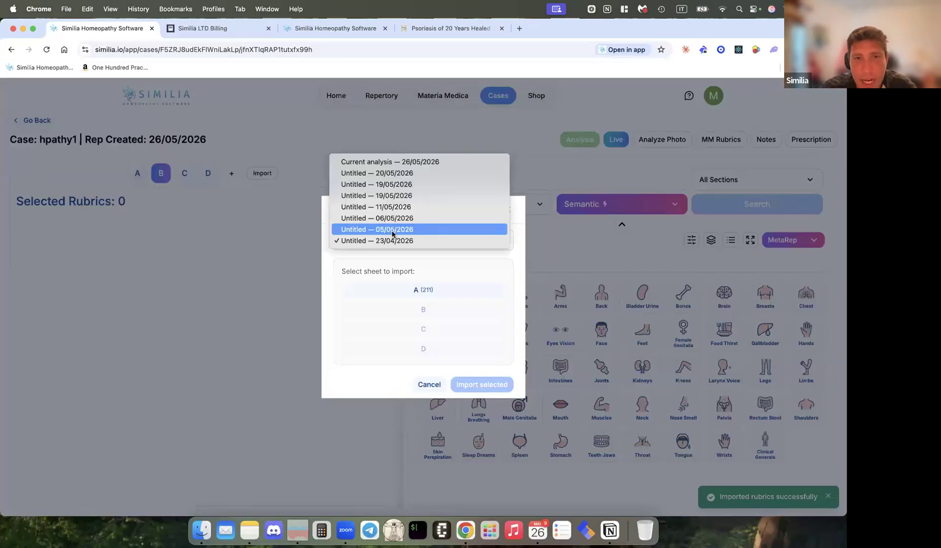
{"action": "left_click", "coordinate": [392, 234]}
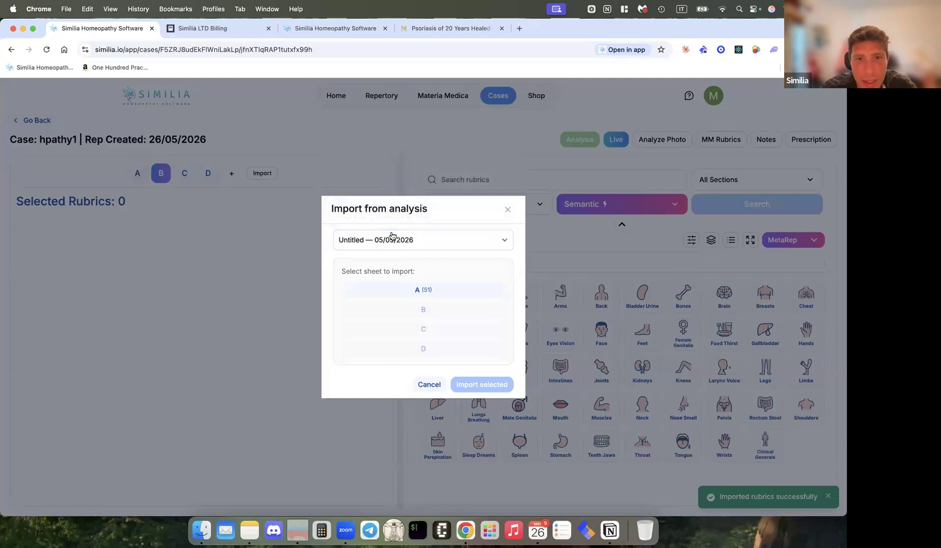
{"action": "left_click", "coordinate": [405, 289]}
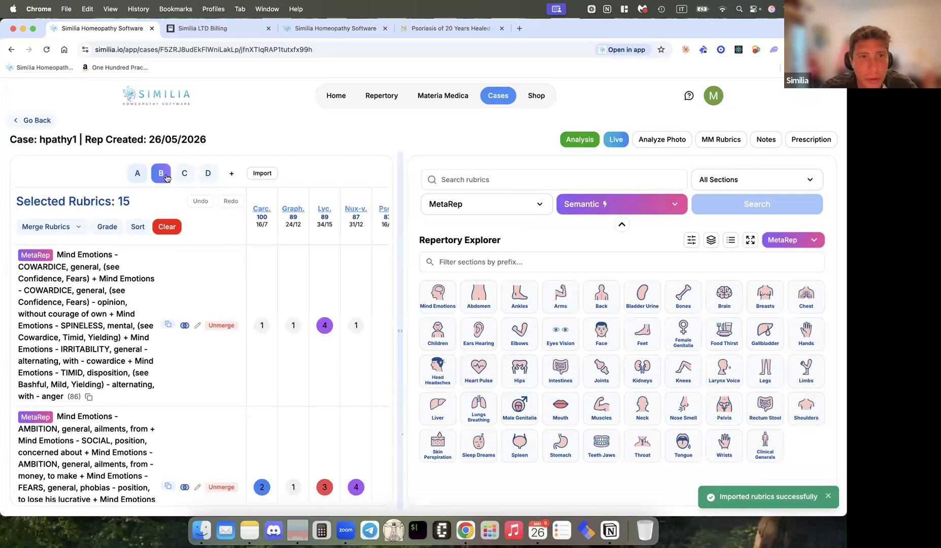
{"action": "left_click", "coordinate": [136, 177]}
Step: Import sheet A of the 06/05/2026 analysis into sheet C, and switch between sheets B and C to compare them
{"action": "left_click", "coordinate": [184, 175]}
{"action": "left_click", "coordinate": [263, 173]}
{"action": "left_click", "coordinate": [389, 248]}
{"action": "left_click", "coordinate": [385, 231]}
{"action": "left_click", "coordinate": [406, 291]}
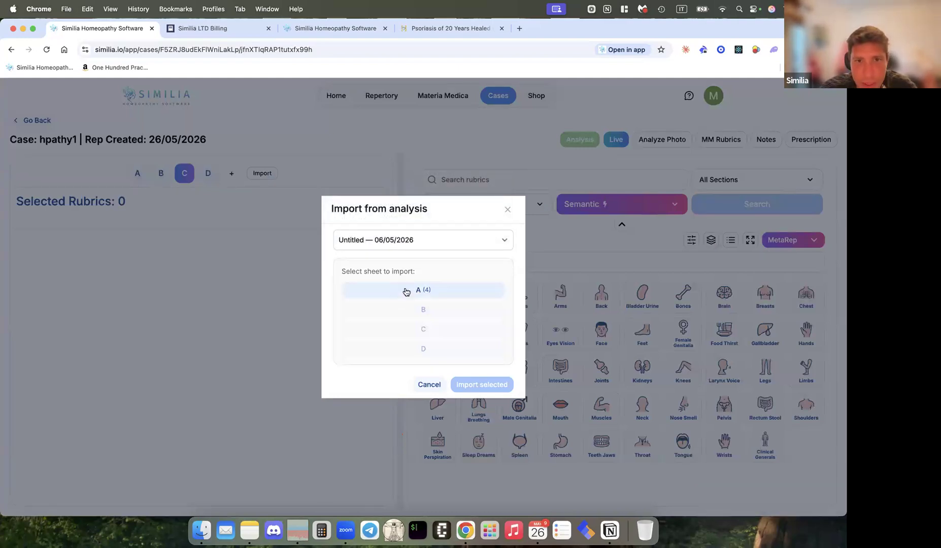
{"action": "left_click", "coordinate": [481, 386]}
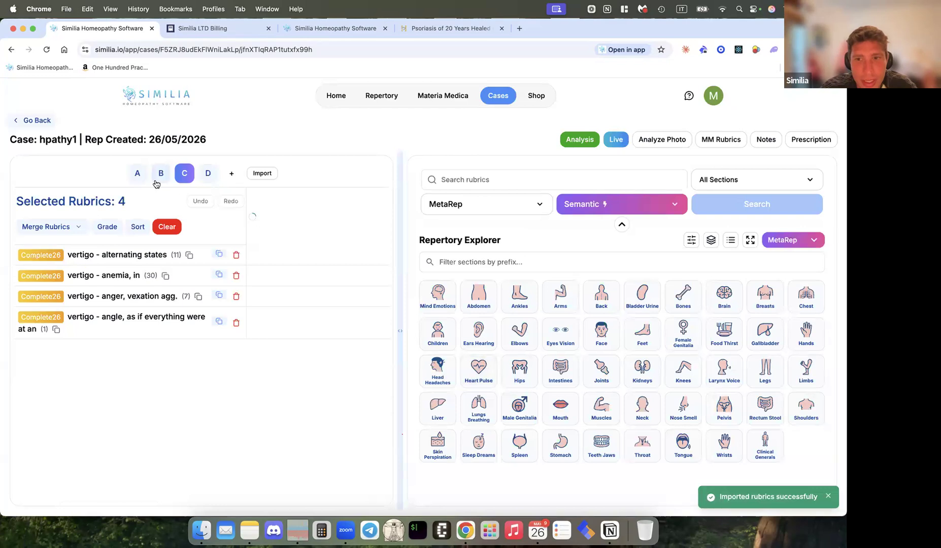
{"action": "left_click", "coordinate": [160, 176]}
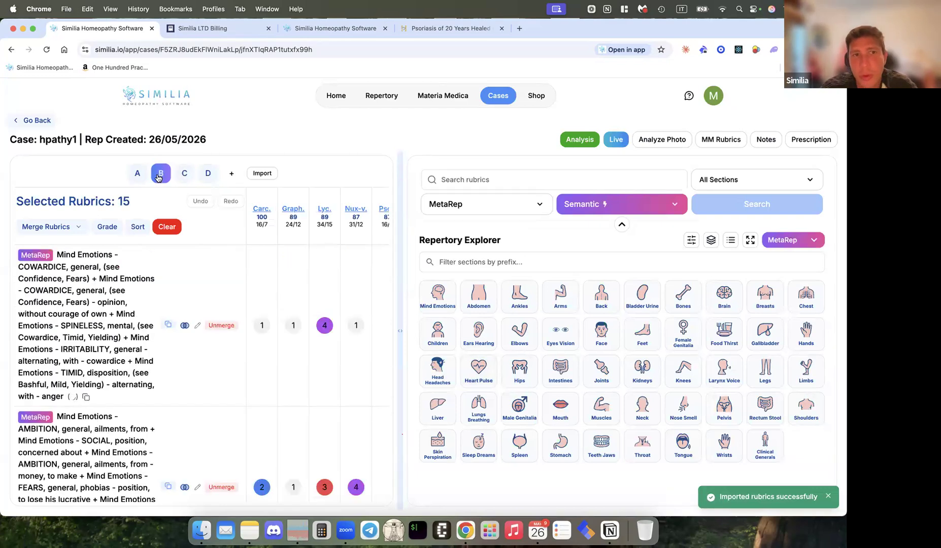
{"action": "left_click", "coordinate": [185, 175]}
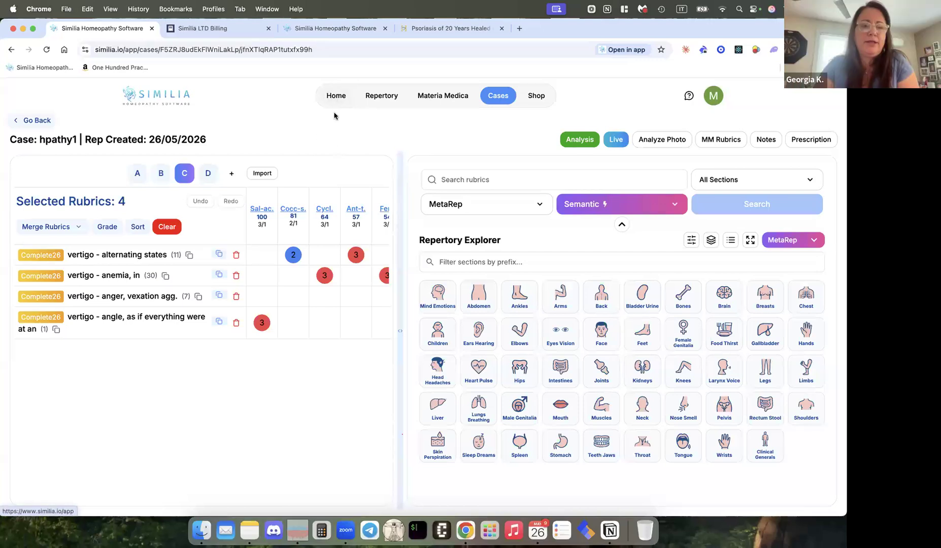
Step: Leave the case for the home page and open the Similia AI assistant in the localhost:3000 build
{"action": "left_click", "coordinate": [336, 96]}
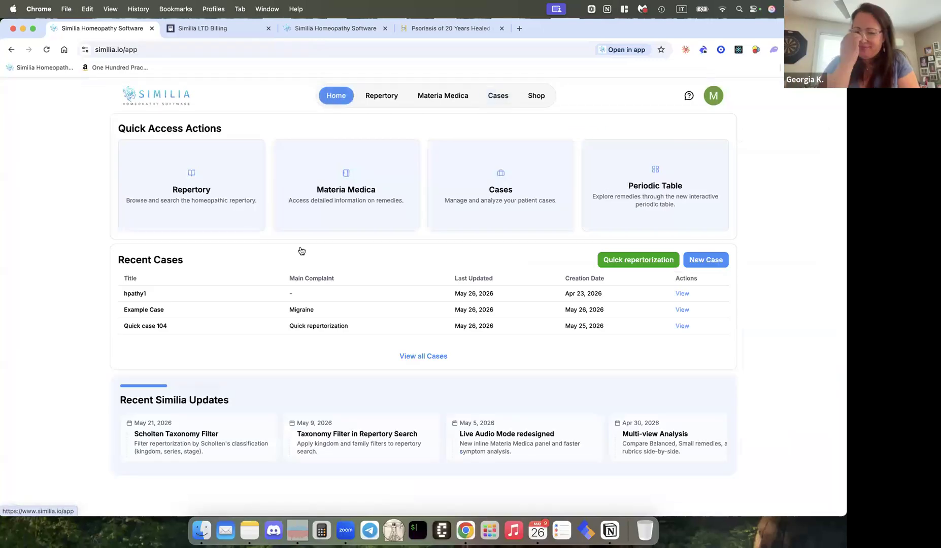
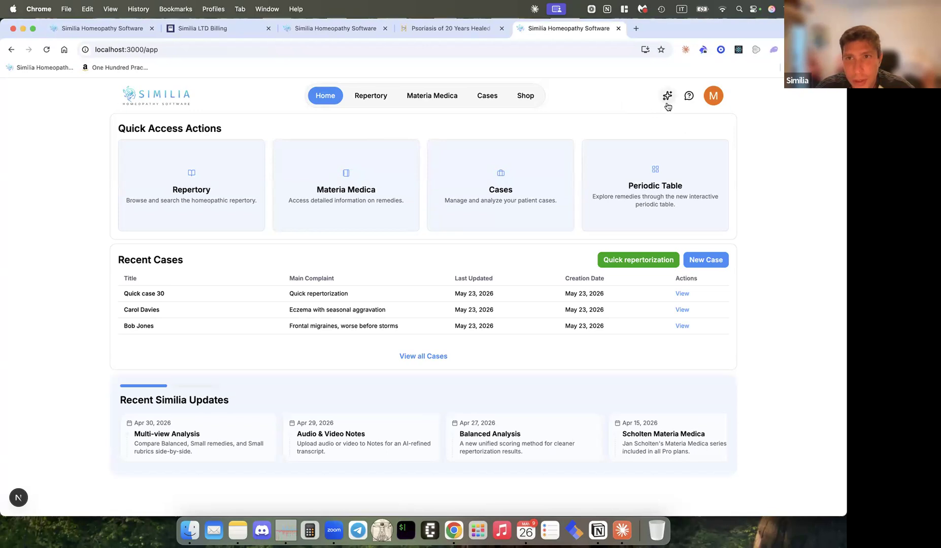
{"action": "left_click", "coordinate": [667, 98]}
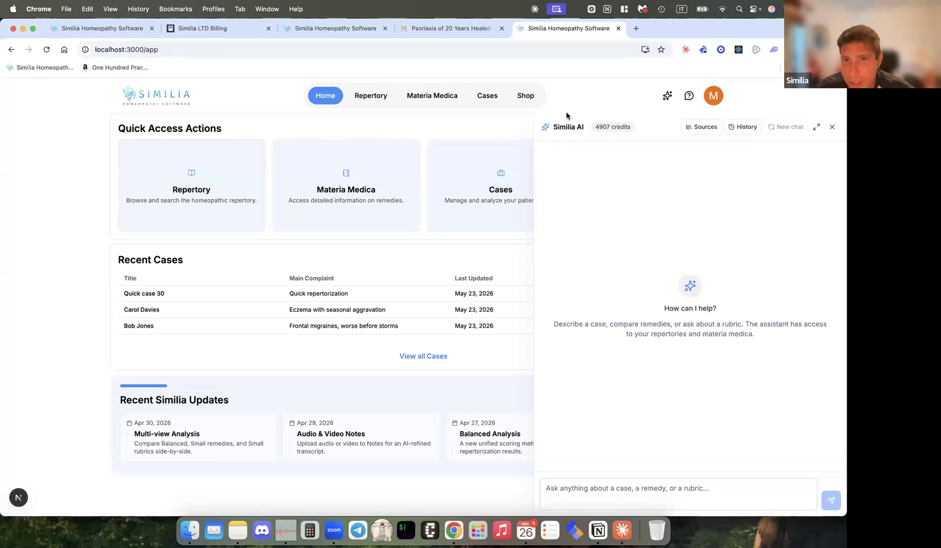
{"action": "triple_click", "coordinate": [595, 129]}
{"action": "left_click", "coordinate": [579, 128]}
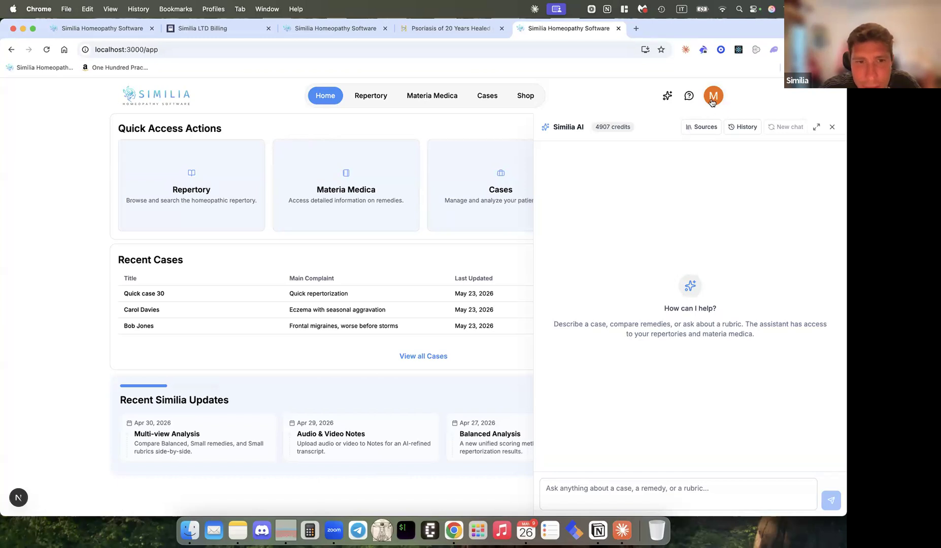
Step: In the similia.io app, browse the video tutorials page, including its Training and Webinars sections
{"action": "left_click", "coordinate": [94, 29]}
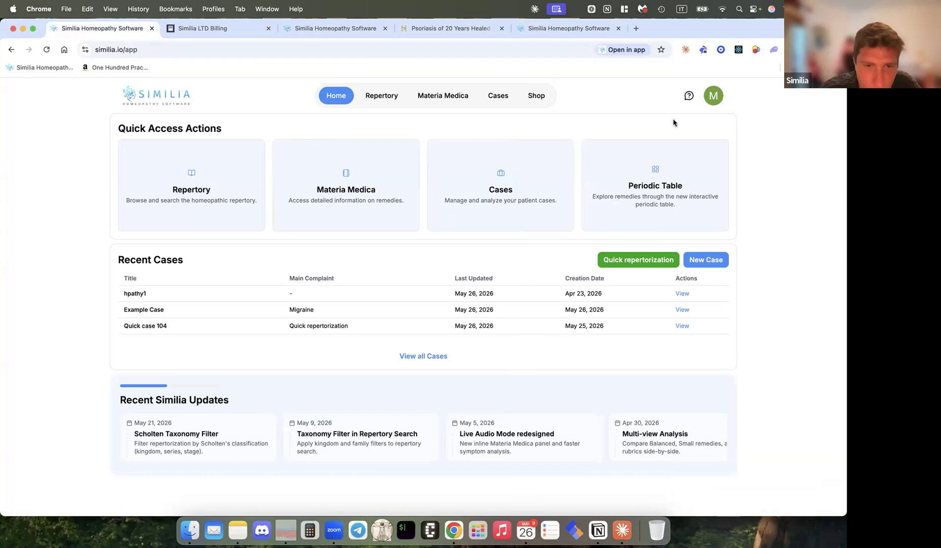
{"action": "left_click", "coordinate": [714, 101]}
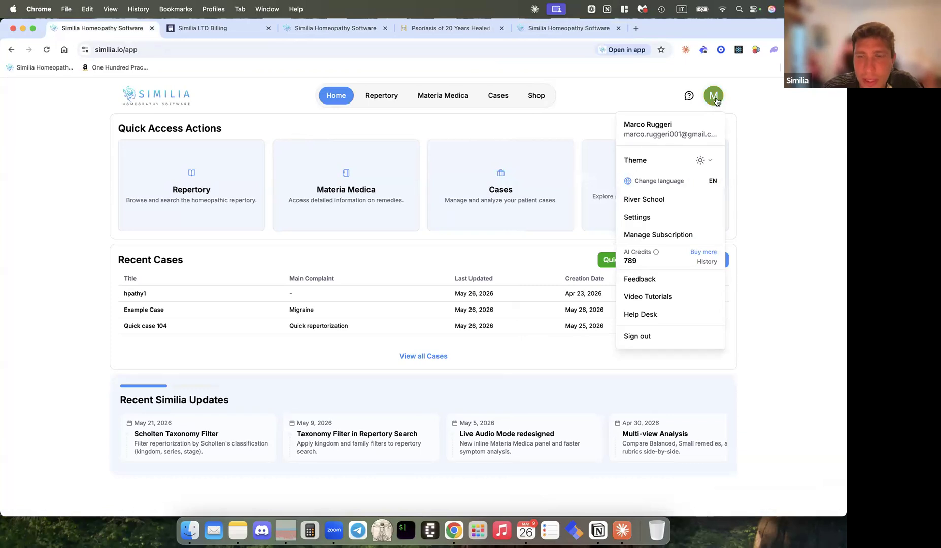
{"action": "left_click", "coordinate": [632, 298]}
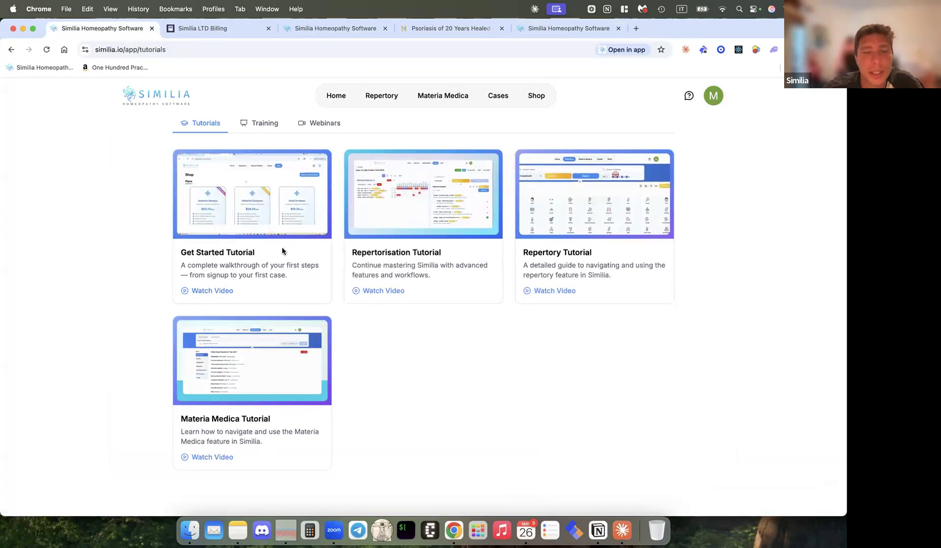
{"action": "left_click", "coordinate": [261, 124]}
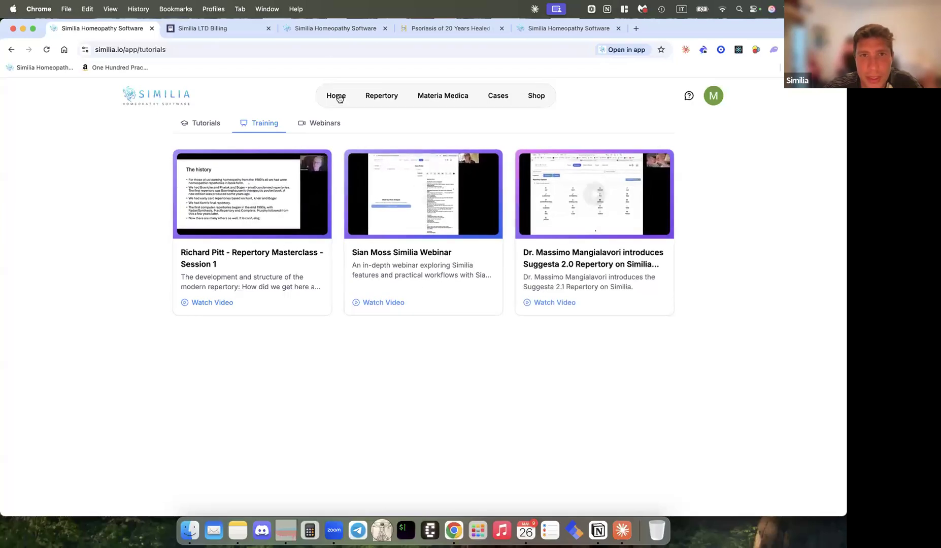
{"action": "left_click", "coordinate": [325, 125]}
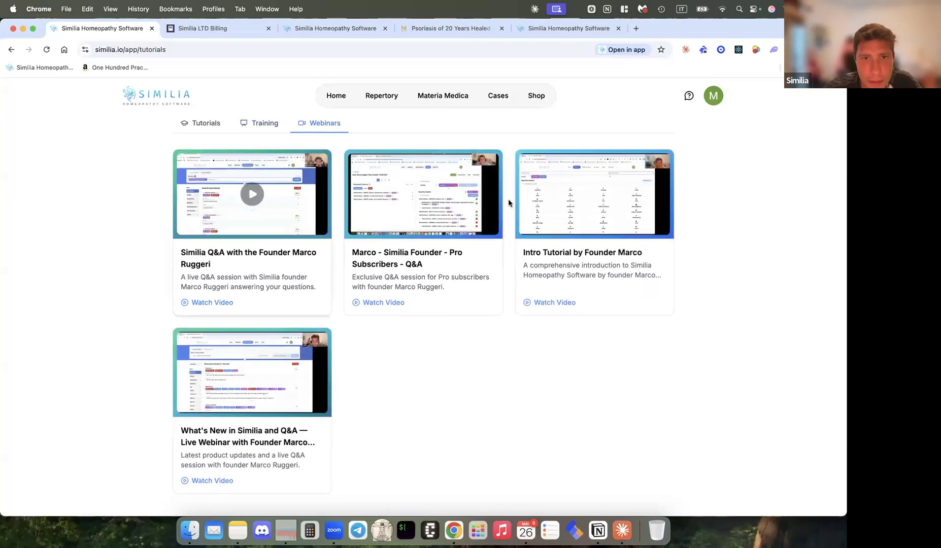
Step: Open the Similia Homeopathy Software YouTube channel in a new browser tab and highlight its address
{"action": "left_click", "coordinate": [636, 31]}
{"action": "type", "text": "y"}
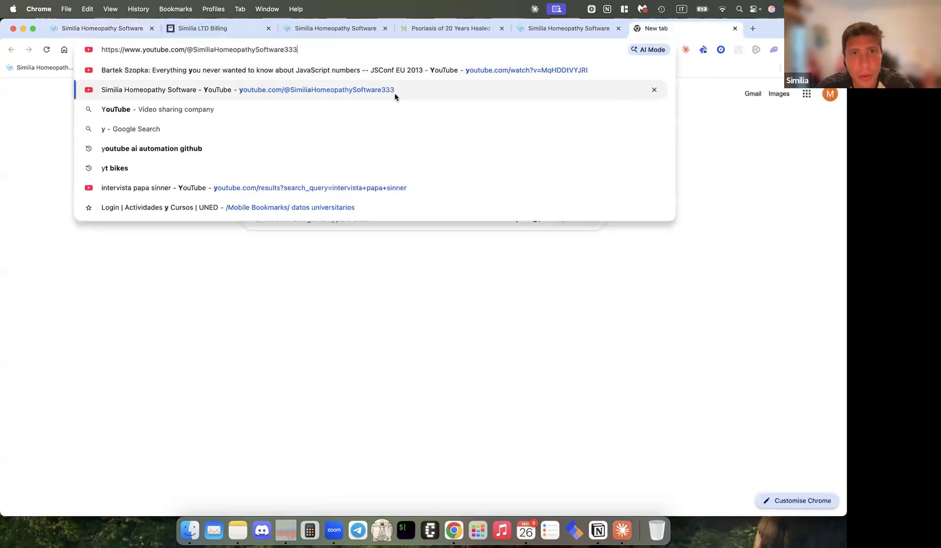
{"action": "left_click", "coordinate": [394, 93]}
{"action": "left_click", "coordinate": [236, 51]}
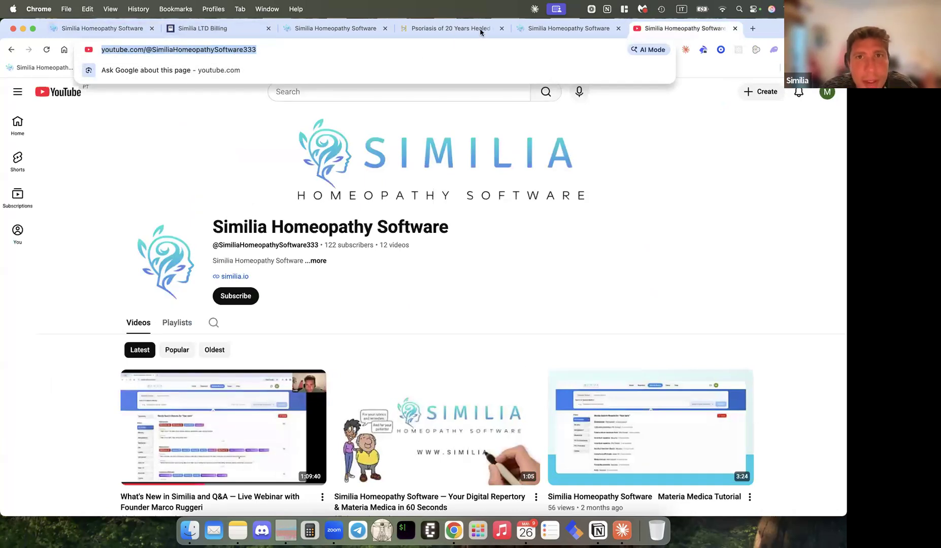
Step: Return to the Similia AI assistant, clear all its repertory and materia medica sources, and select only the Complete repertory
{"action": "left_click", "coordinate": [551, 29]}
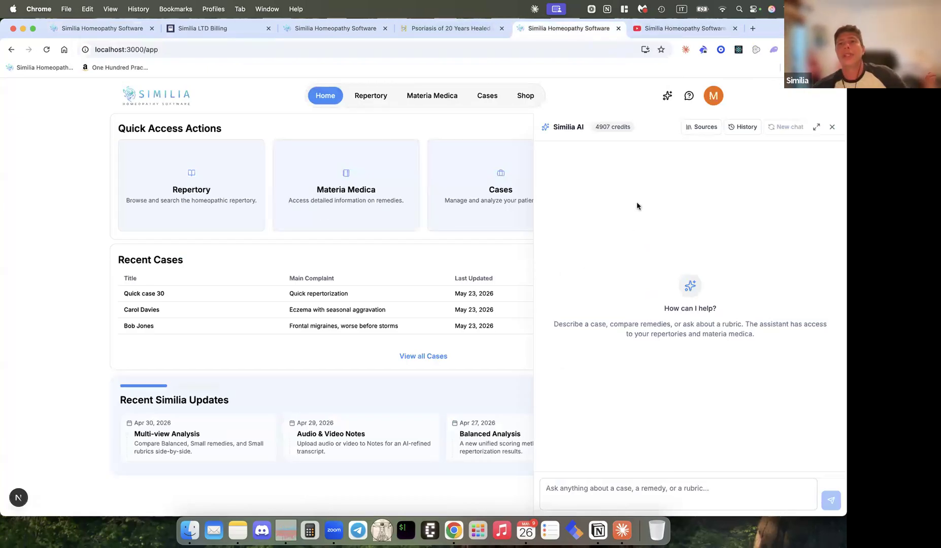
{"action": "left_click", "coordinate": [704, 128]}
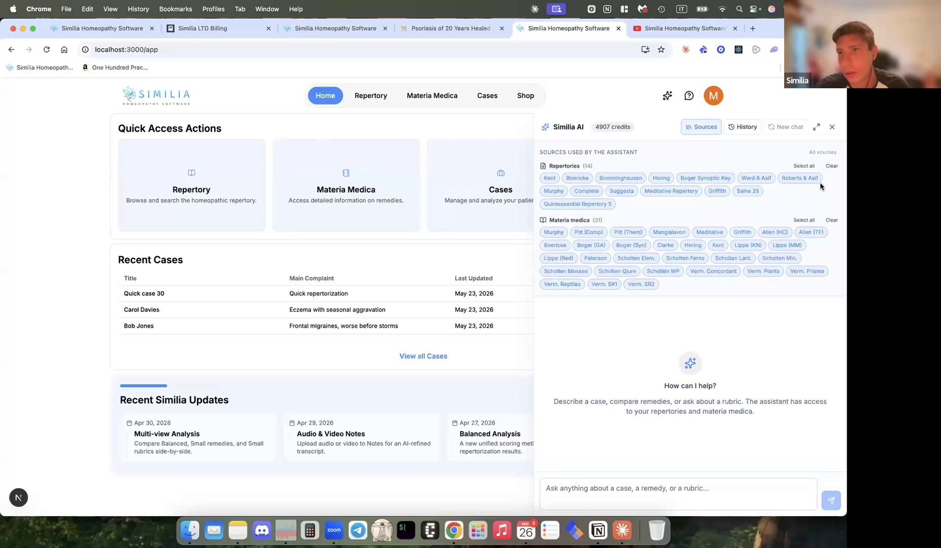
{"action": "left_click", "coordinate": [831, 166]}
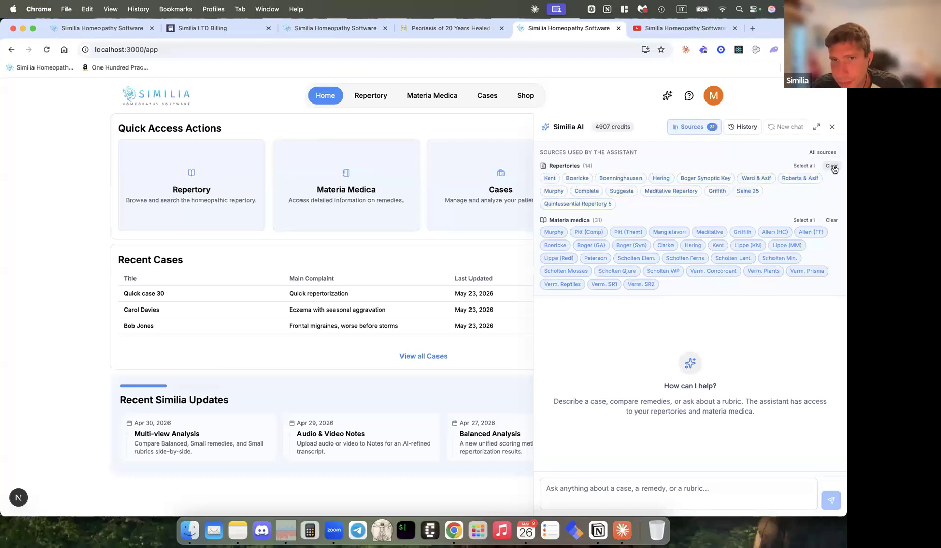
{"action": "left_click", "coordinate": [830, 221]}
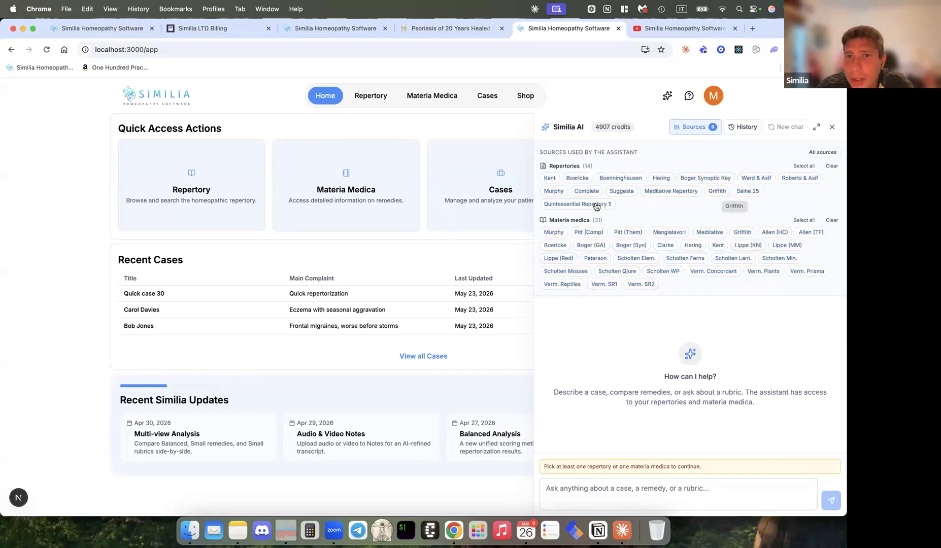
{"action": "left_click", "coordinate": [586, 191]}
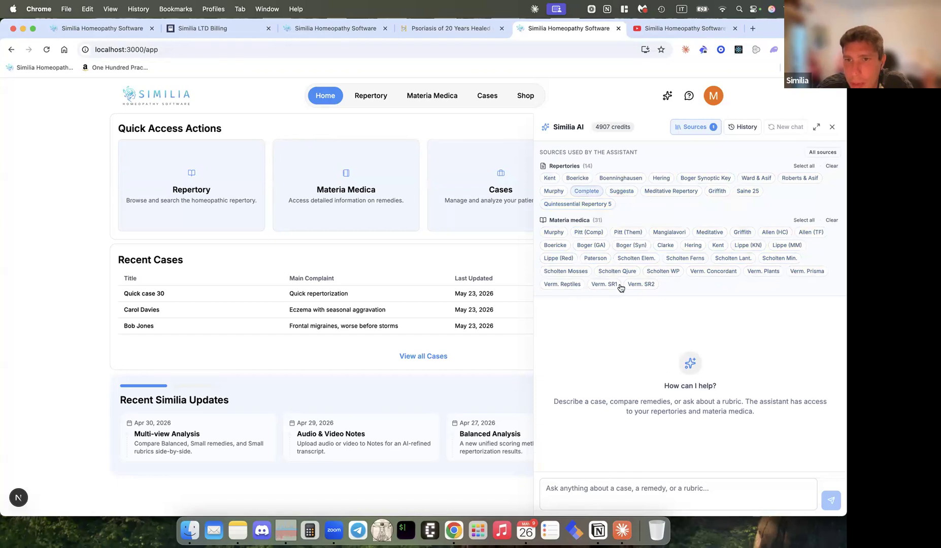
Step: Add the Scholten materia medica sources Elem., Ferns, Lant., Min., Mosses, Qjure and WP to the assistant
{"action": "left_click", "coordinate": [637, 260]}
{"action": "left_click", "coordinate": [683, 261]}
{"action": "left_click", "coordinate": [733, 262]}
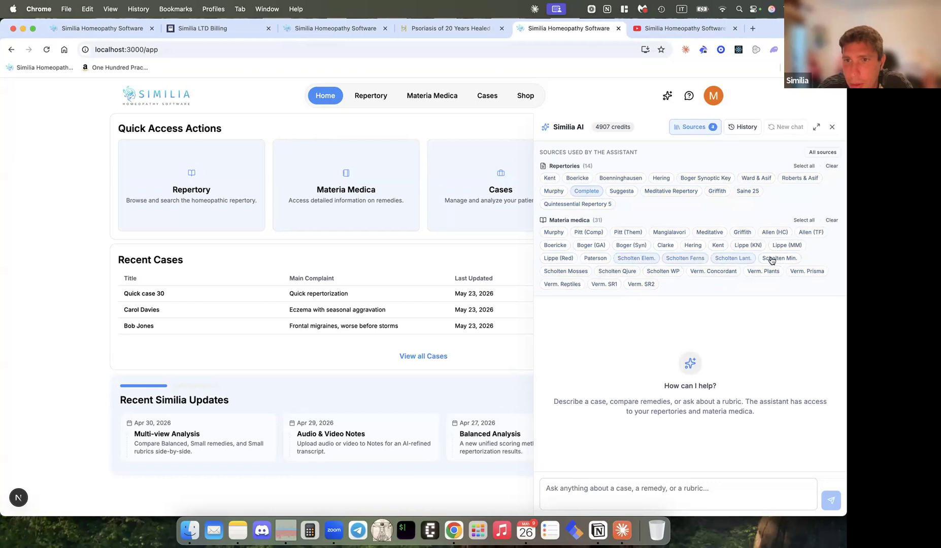
{"action": "left_click", "coordinate": [771, 260]}
{"action": "left_click", "coordinate": [687, 261]}
{"action": "left_click", "coordinate": [732, 263]}
{"action": "left_click", "coordinate": [781, 262]}
{"action": "left_click", "coordinate": [732, 260]}
{"action": "left_click", "coordinate": [770, 261]}
{"action": "left_click", "coordinate": [571, 272]}
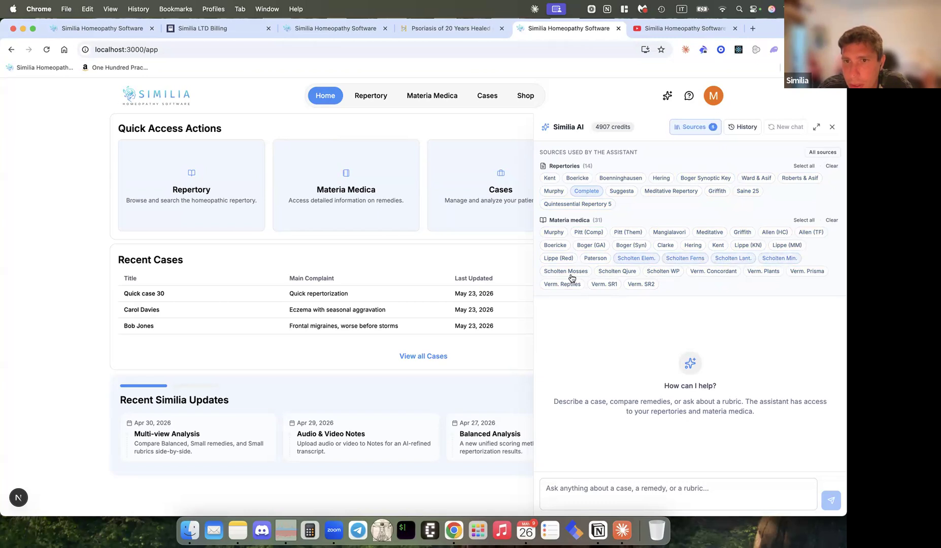
{"action": "left_click", "coordinate": [617, 274]}
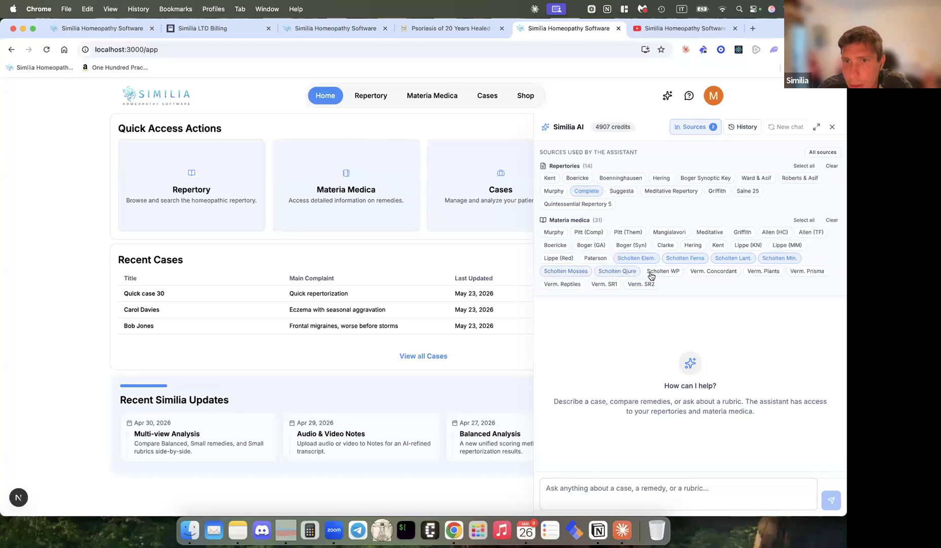
{"action": "left_click", "coordinate": [659, 272]}
Step: Enter the question "which snakes remedy are most indicated for symptoms of asthma and difficult respiration" for the assistant
{"action": "left_click", "coordinate": [588, 491]}
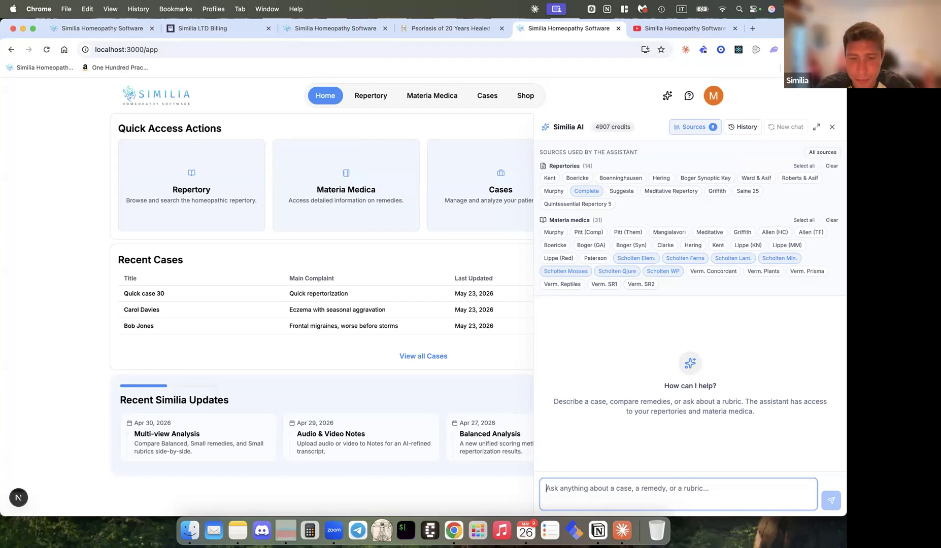
{"action": "type", "text": "which snakes remedy"}
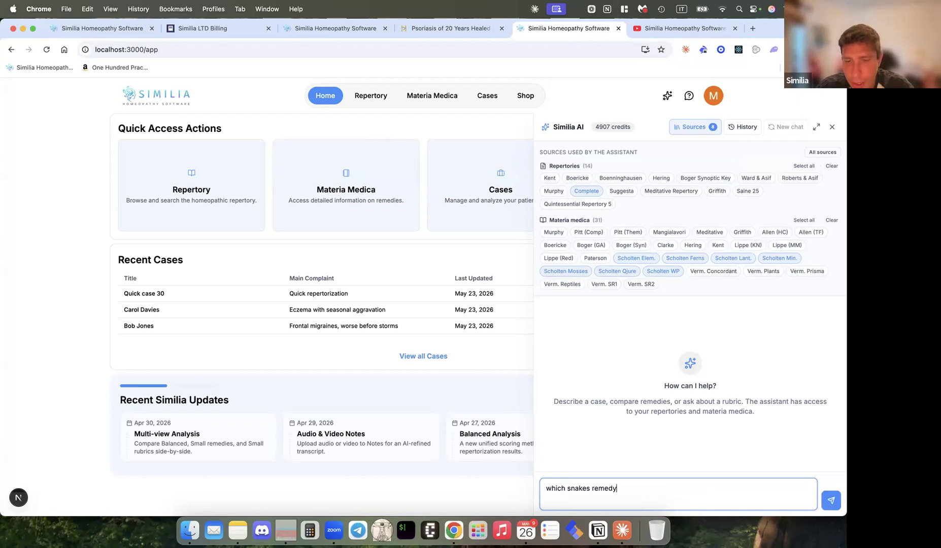
{"action": "type", "text": " have"}
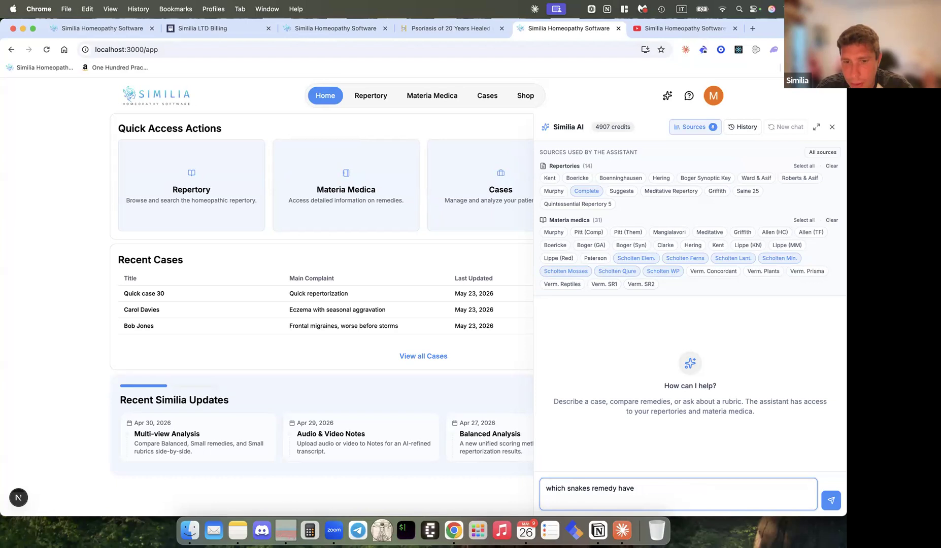
{"action": "key", "text": "BackSpace"}
{"action": "key", "text": "BackSpace"}
{"action": "key", "text": "BackSpace"}
{"action": "key", "text": "BackSpace"}
{"action": "key", "text": "BackSpace"}
{"action": "type", "text": "are most indicated "}
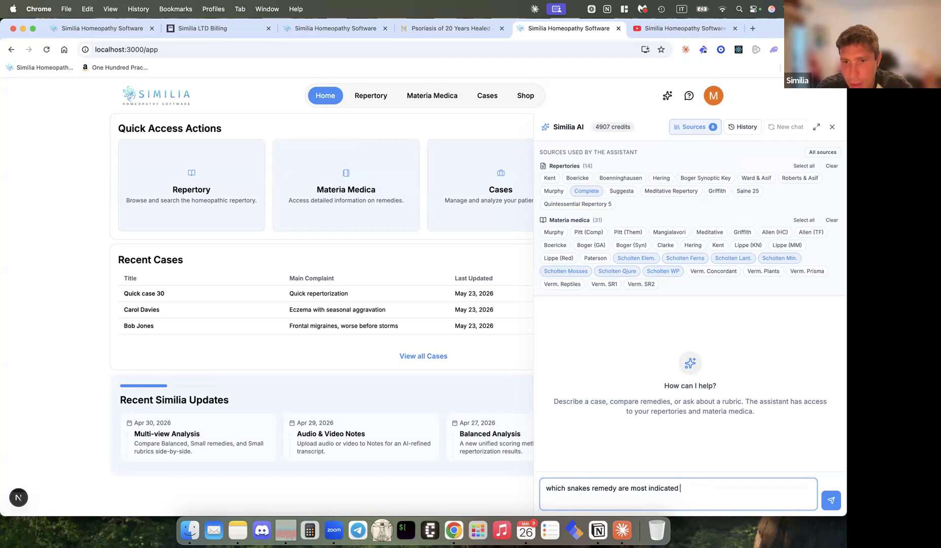
{"action": "type", "text": "for symptoms of asthm"}
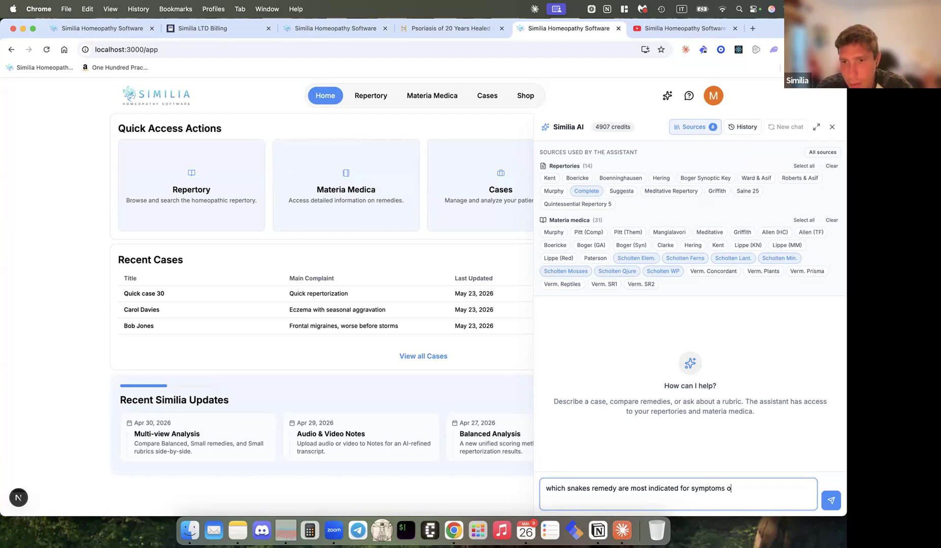
{"action": "type", "text": "difficult respiration"}
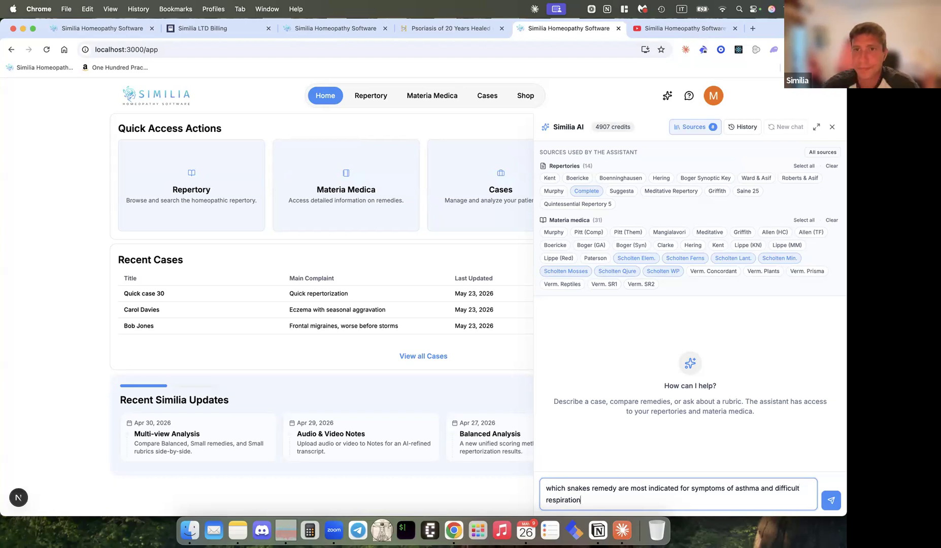
Step: Replace the Scholten materia medica sources with Verm. Concordant, Plants, Prisma, Reptiles, SR1 and SR2
{"action": "left_click", "coordinate": [642, 272]}
{"action": "left_click", "coordinate": [604, 274]}
{"action": "left_click", "coordinate": [584, 274]}
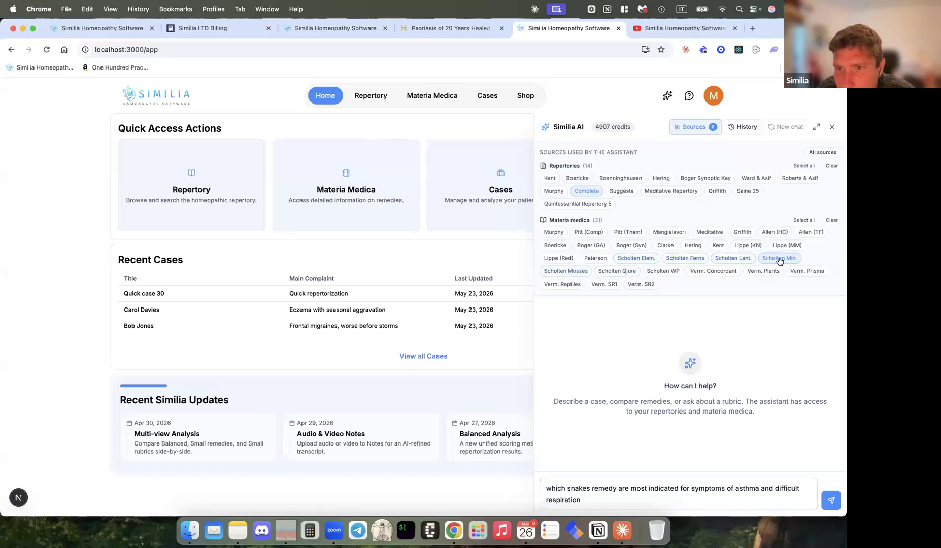
{"action": "left_click", "coordinate": [720, 273]}
{"action": "left_click", "coordinate": [778, 275]}
{"action": "left_click", "coordinate": [807, 271]}
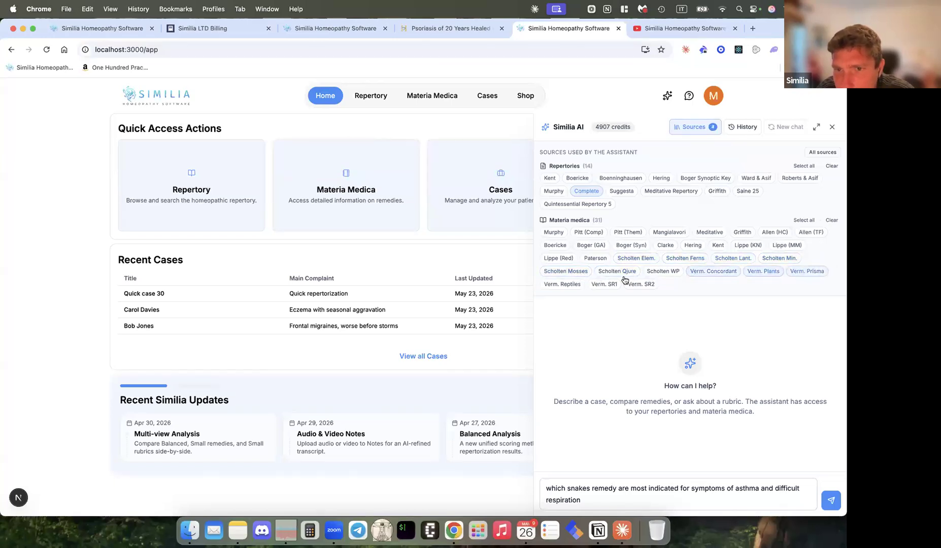
{"action": "left_click", "coordinate": [562, 284]}
{"action": "left_click", "coordinate": [603, 284]}
{"action": "left_click", "coordinate": [652, 284]}
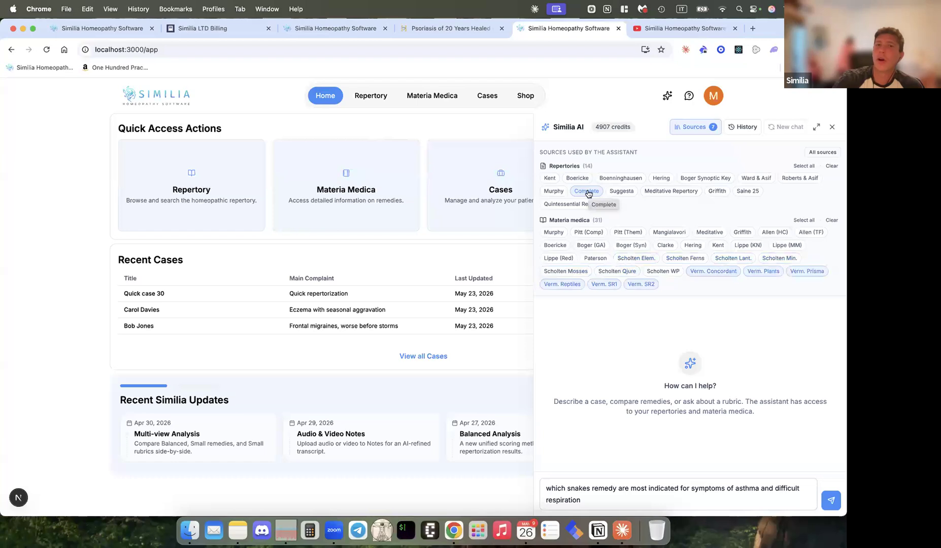
Step: Send the question to the assistant and review the symptoms, remedies and materia medica entries in its thinking stages
{"action": "left_click", "coordinate": [590, 502]}
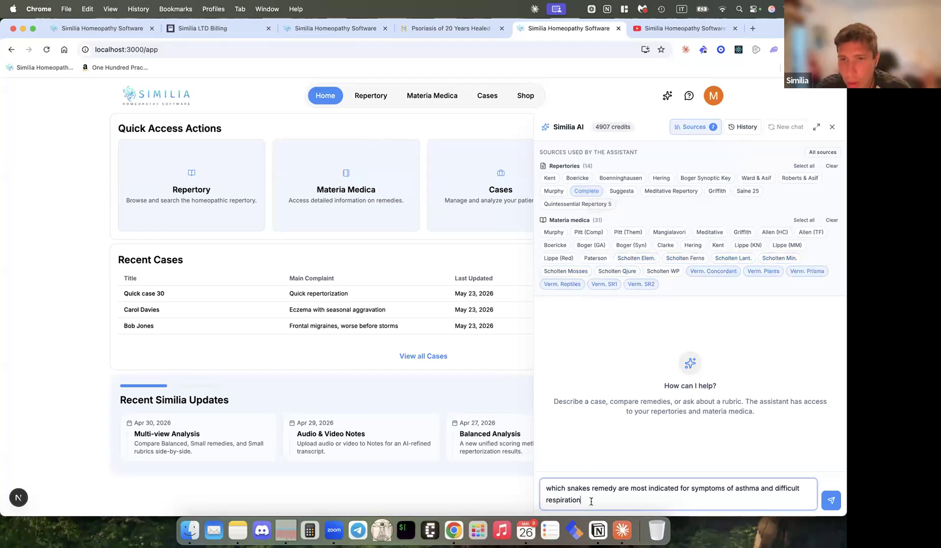
{"action": "left_click", "coordinate": [829, 505]}
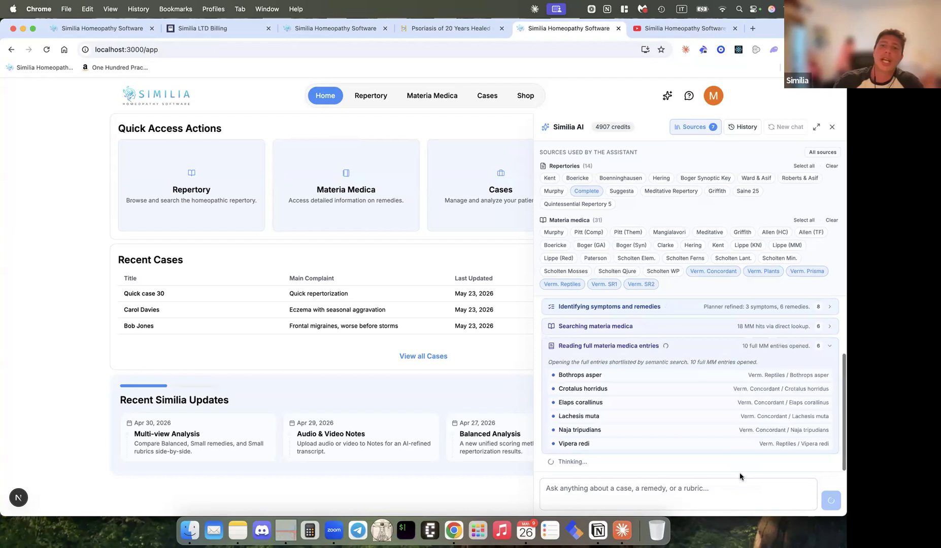
{"action": "scroll", "coordinate": [740, 403], "scroll_direction": "up", "scroll_amount": 3}
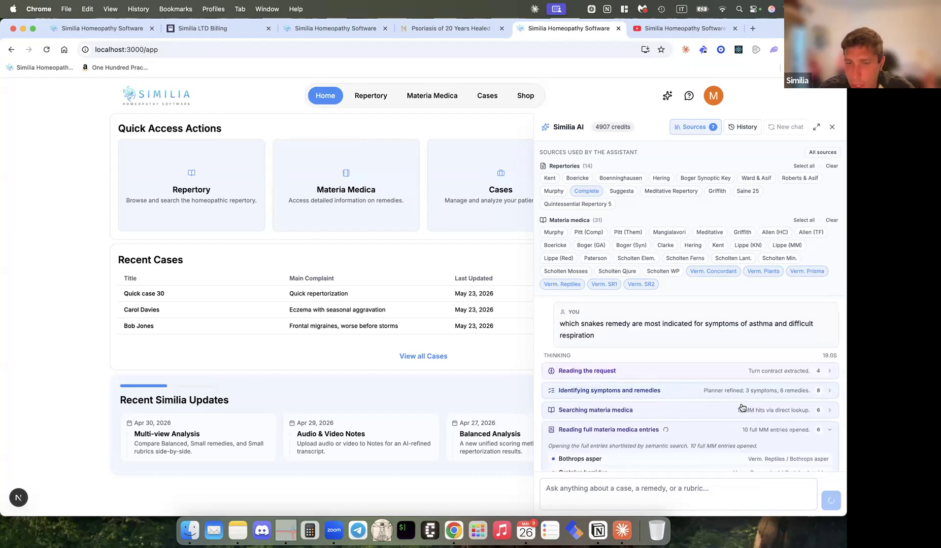
{"action": "scroll", "coordinate": [741, 407], "scroll_direction": "down", "scroll_amount": 2}
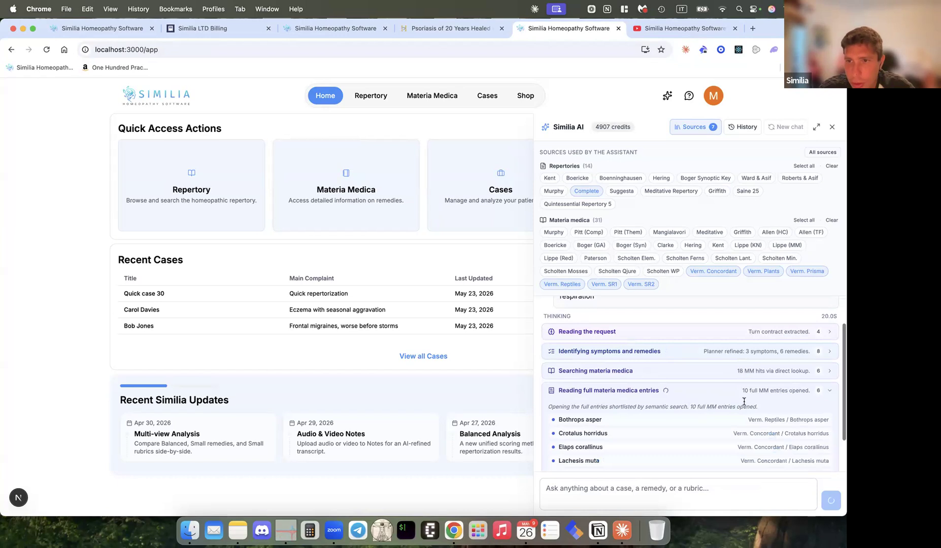
{"action": "left_click", "coordinate": [764, 352]}
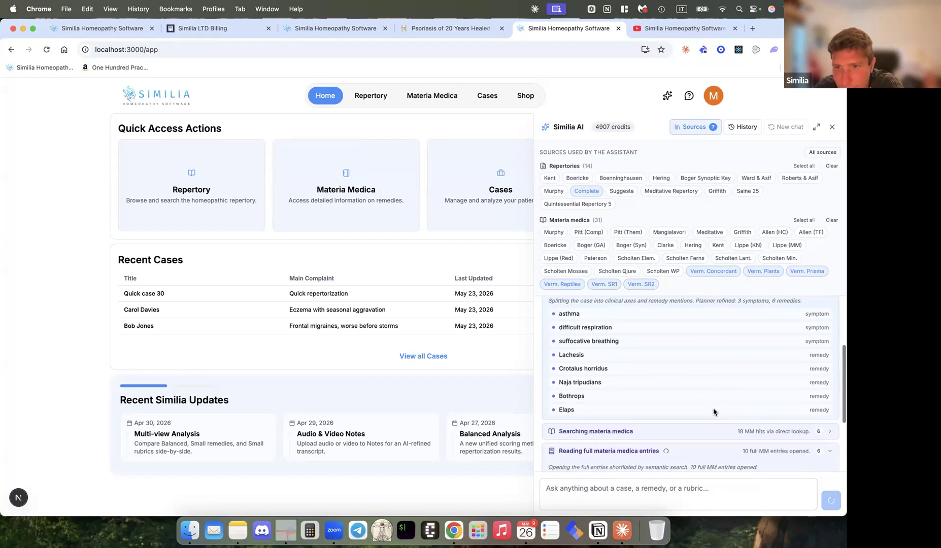
{"action": "scroll", "coordinate": [712, 411], "scroll_direction": "up", "scroll_amount": 2}
{"action": "left_click", "coordinate": [830, 326]}
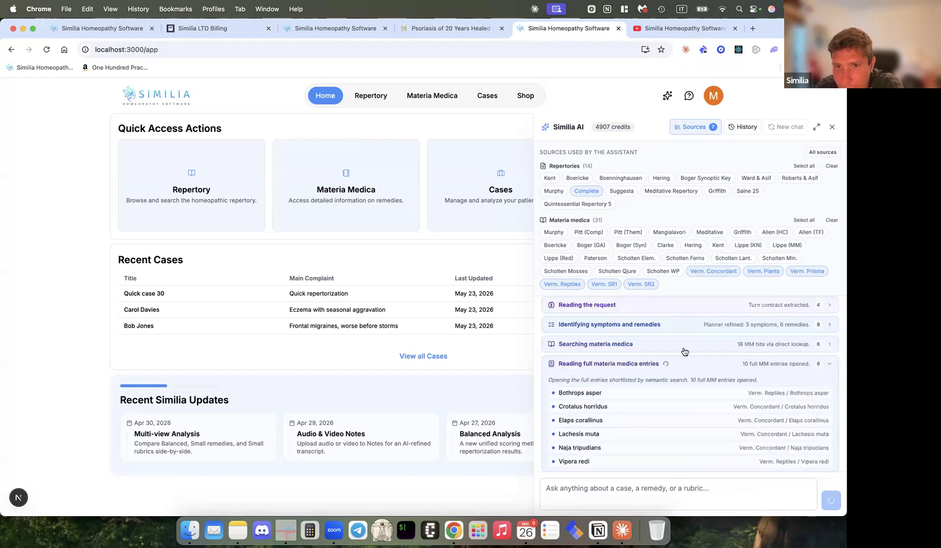
{"action": "left_click", "coordinate": [669, 349]}
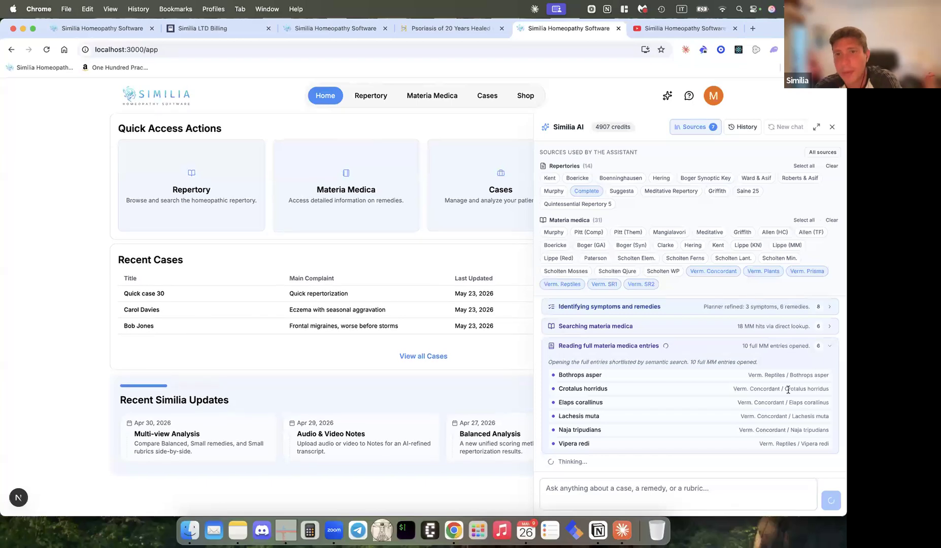
Step: Skim the assistant's finished answer and its materia medica excerpts, and inspect the symptom coverage check in the thinking stages
{"action": "scroll", "coordinate": [787, 390], "scroll_direction": "up", "scroll_amount": 3}
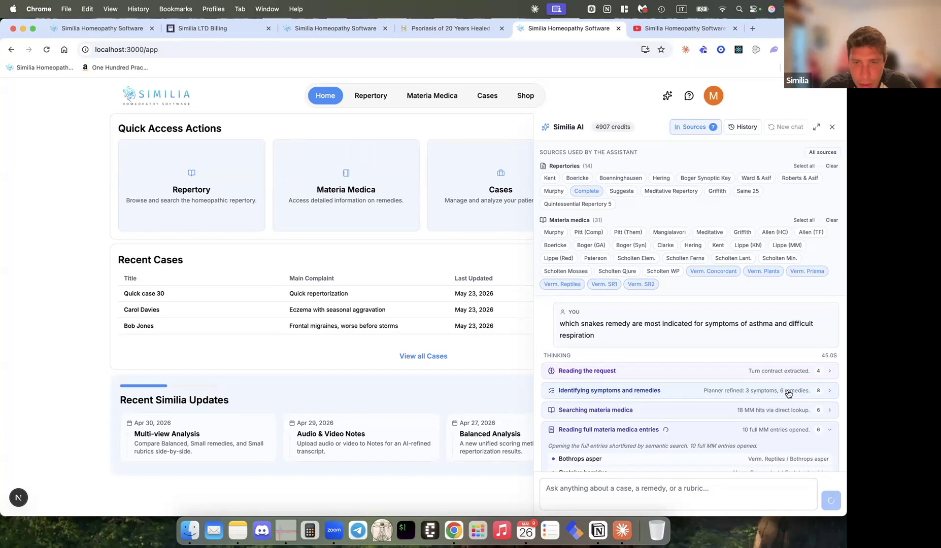
{"action": "scroll", "coordinate": [787, 393], "scroll_direction": "down", "scroll_amount": 3}
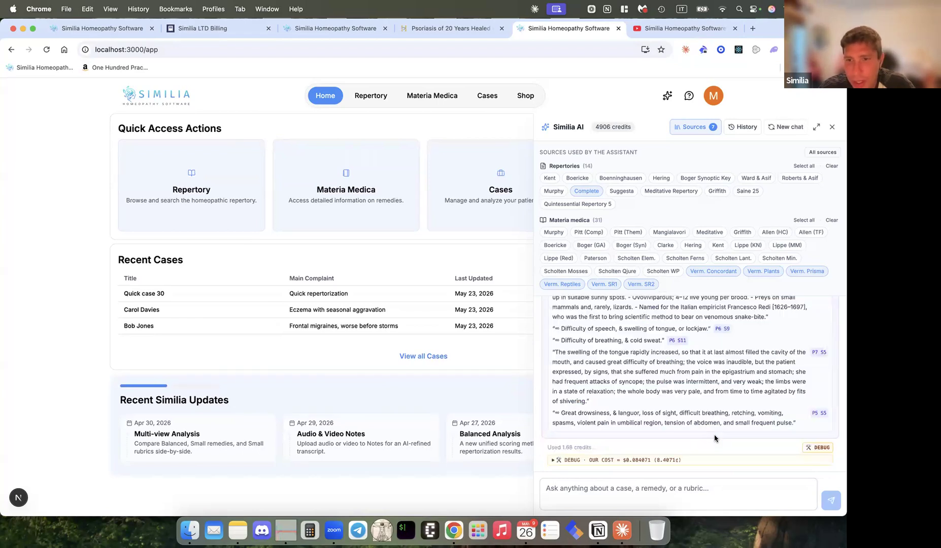
{"action": "scroll", "coordinate": [714, 438], "scroll_direction": "up", "scroll_amount": 10}
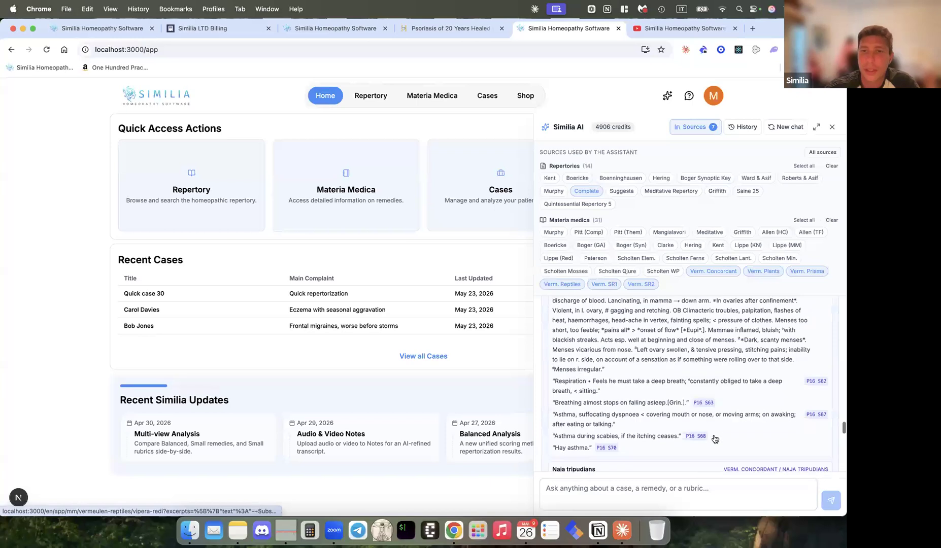
{"action": "scroll", "coordinate": [714, 438], "scroll_direction": "up", "scroll_amount": 20}
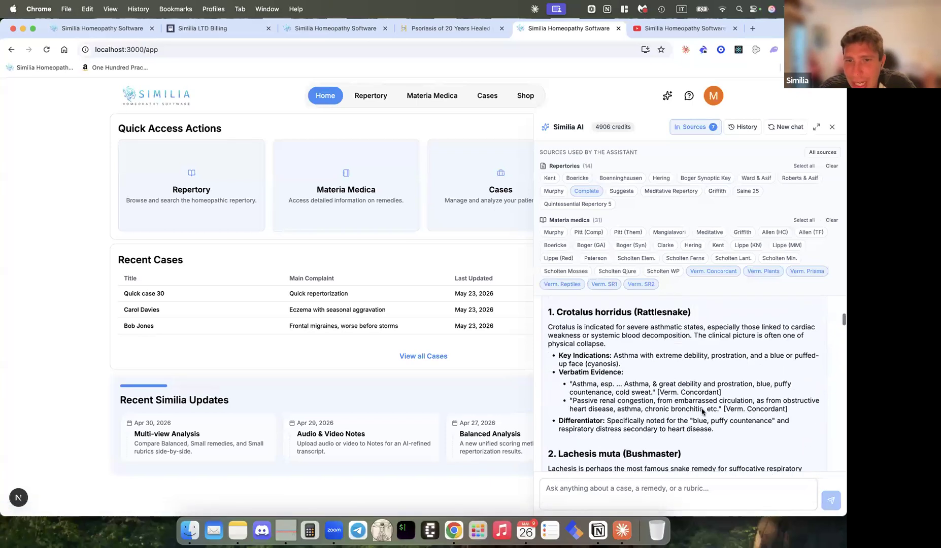
{"action": "scroll", "coordinate": [702, 411], "scroll_direction": "down", "scroll_amount": 5}
{"action": "scroll", "coordinate": [701, 411], "scroll_direction": "up", "scroll_amount": 2}
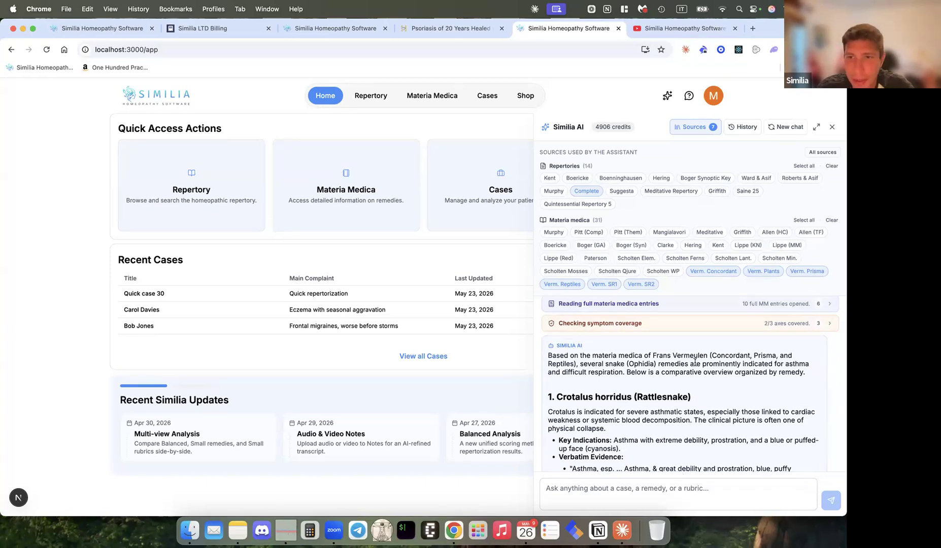
{"action": "scroll", "coordinate": [695, 360], "scroll_direction": "up", "scroll_amount": 2}
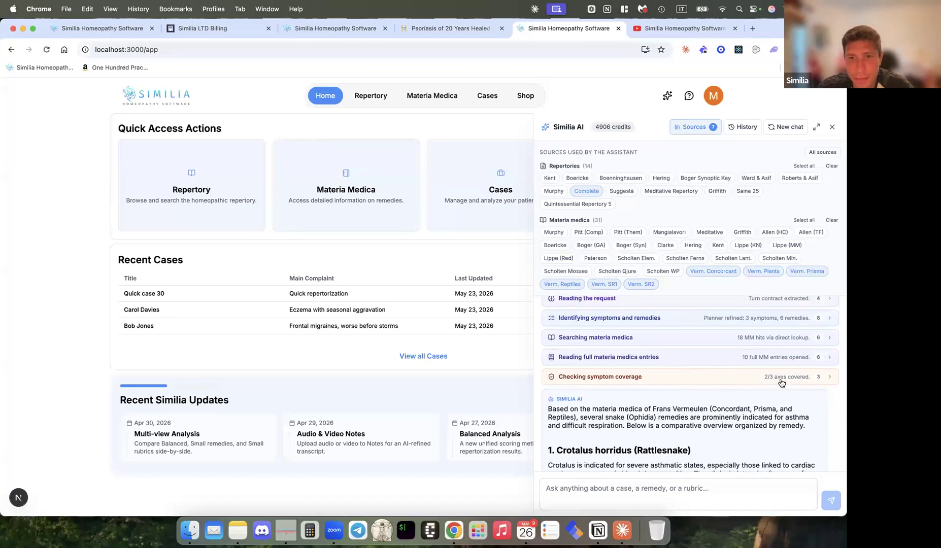
{"action": "left_click", "coordinate": [780, 382]}
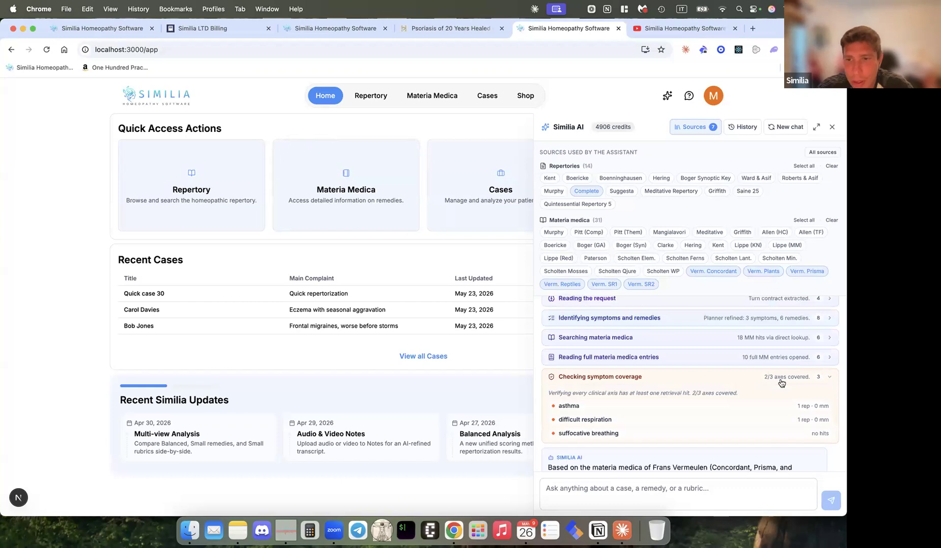
{"action": "left_click", "coordinate": [780, 382]}
Step: Read the answer's sections on each snake remedy, from Crotalus horridus to Bothrops and Vipera, and the summary comparison table
{"action": "scroll", "coordinate": [780, 383], "scroll_direction": "down", "scroll_amount": 5}
{"action": "scroll", "coordinate": [780, 382], "scroll_direction": "down", "scroll_amount": 5}
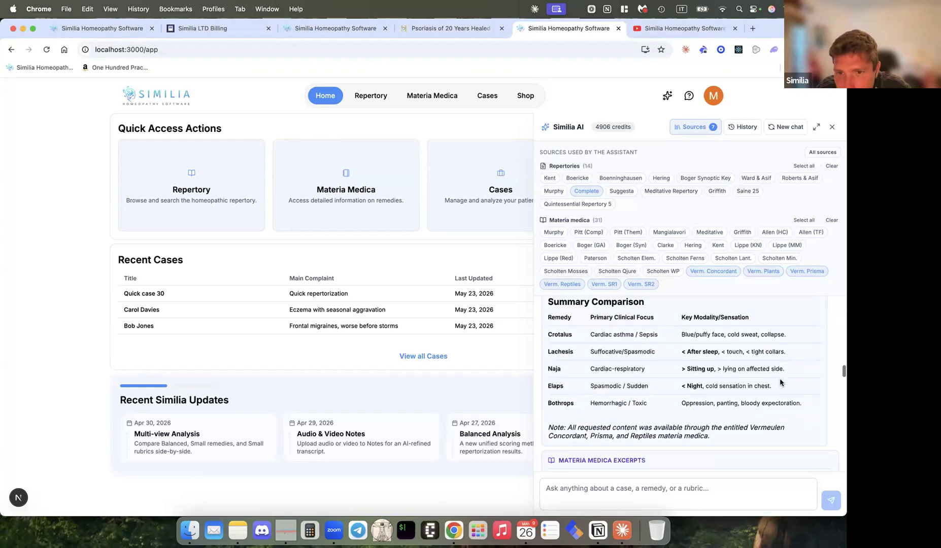
{"action": "scroll", "coordinate": [780, 382], "scroll_direction": "up", "scroll_amount": 5}
{"action": "scroll", "coordinate": [780, 382], "scroll_direction": "up", "scroll_amount": 10}
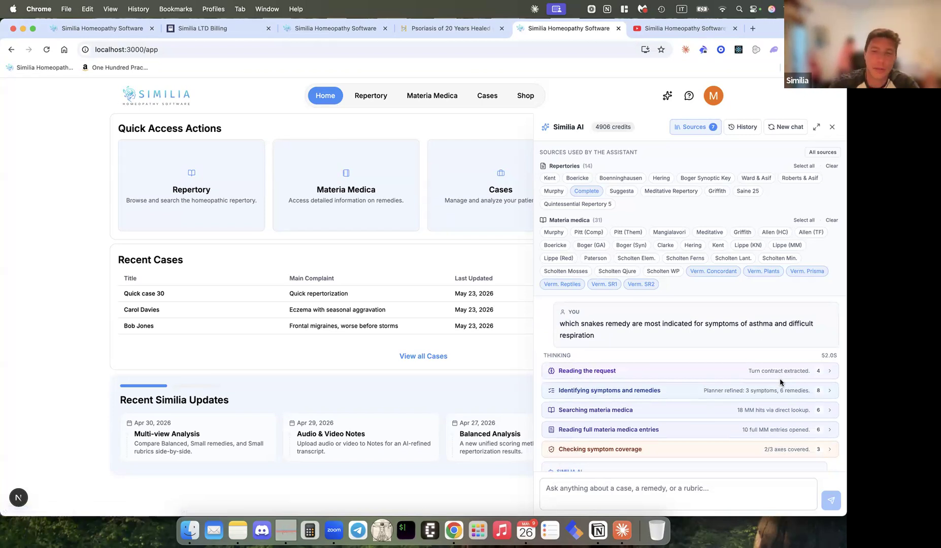
{"action": "scroll", "coordinate": [780, 381], "scroll_direction": "down", "scroll_amount": 2}
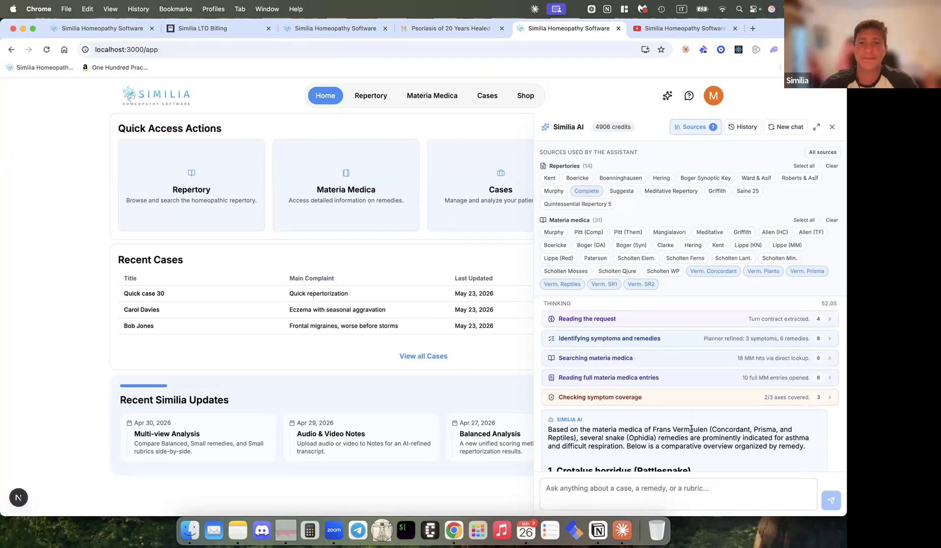
{"action": "scroll", "coordinate": [691, 429], "scroll_direction": "down", "scroll_amount": 3}
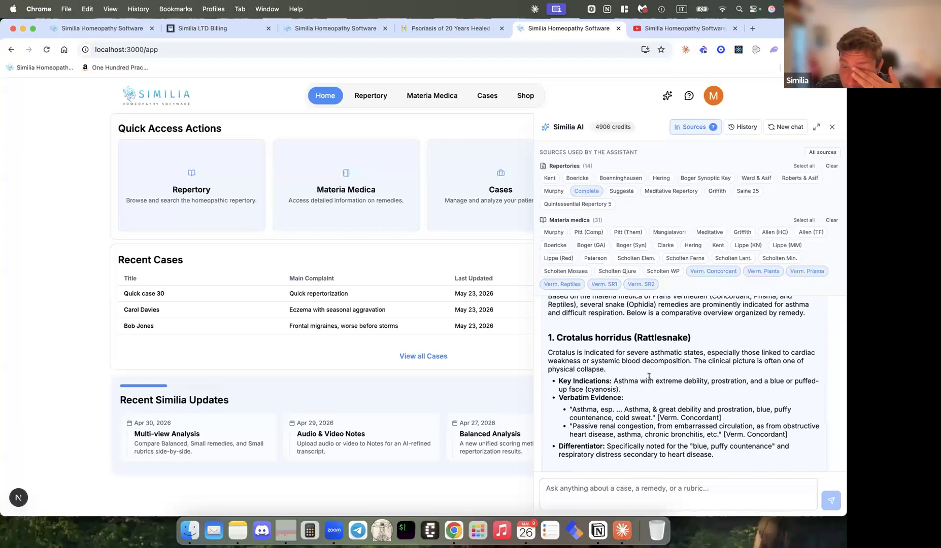
{"action": "scroll", "coordinate": [649, 377], "scroll_direction": "down", "scroll_amount": 10}
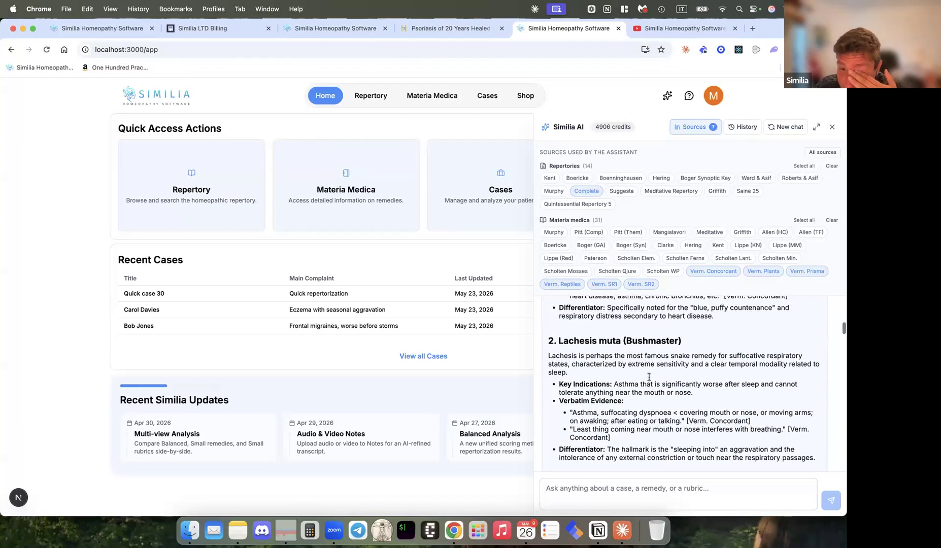
{"action": "scroll", "coordinate": [648, 376], "scroll_direction": "down", "scroll_amount": 10}
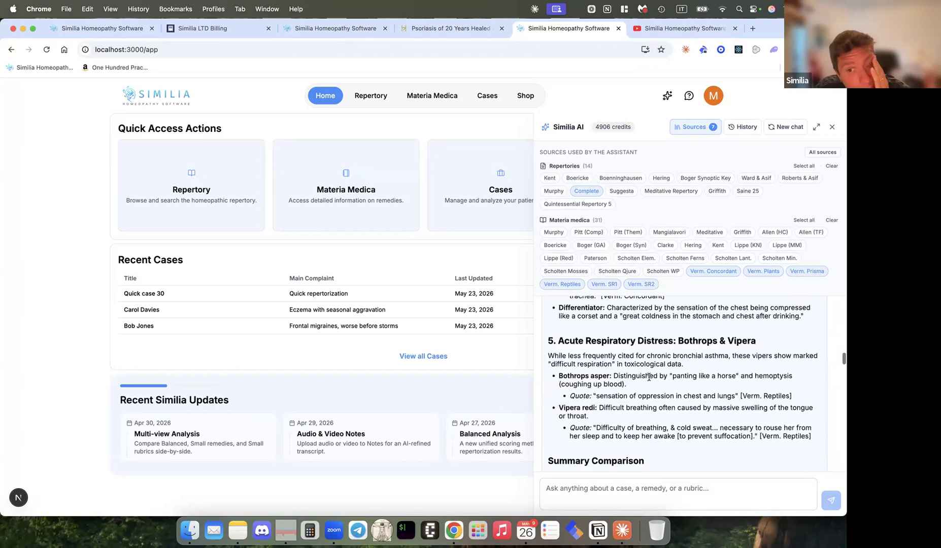
{"action": "scroll", "coordinate": [648, 377], "scroll_direction": "down", "scroll_amount": 3}
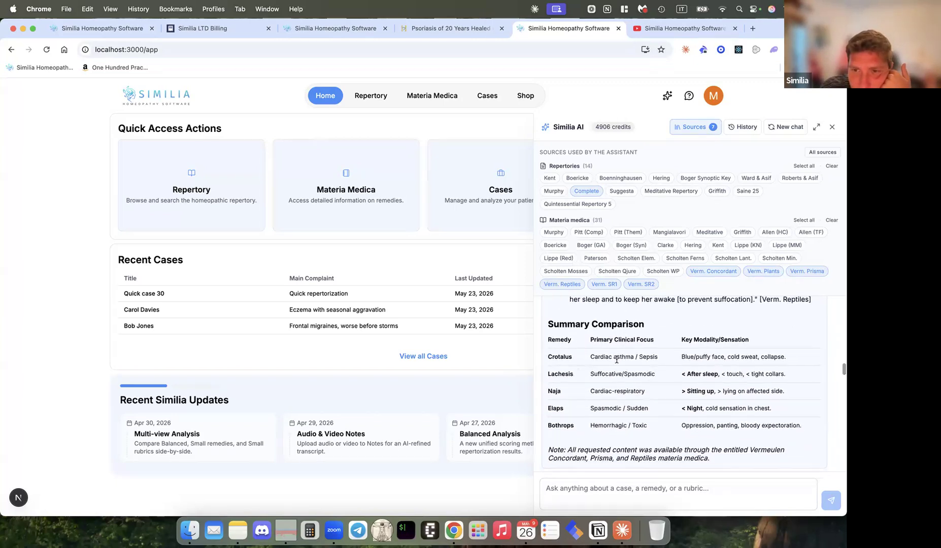
Step: Examine the materia medica excerpts for Bothrops asper and Crotalus horridus below the answer, and return to the summary comparison
{"action": "scroll", "coordinate": [613, 390], "scroll_direction": "down", "scroll_amount": 6}
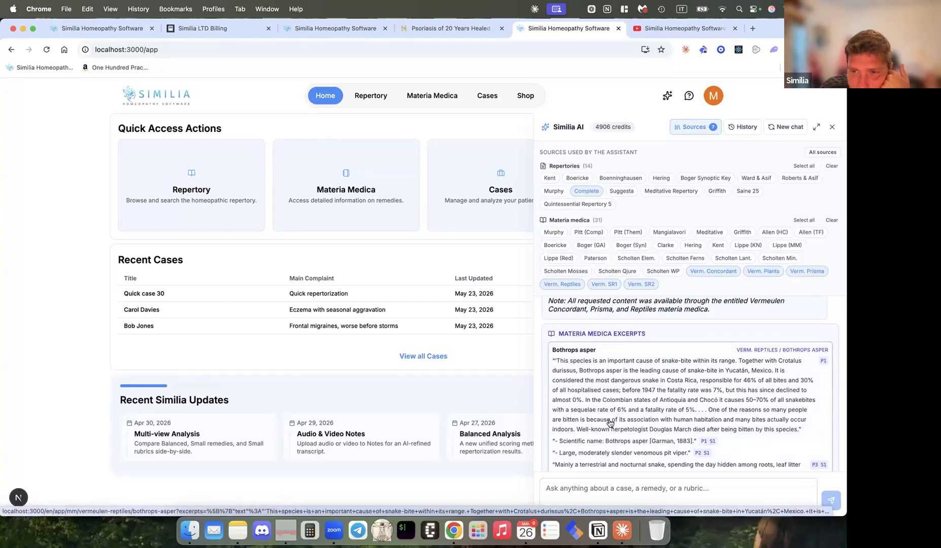
{"action": "scroll", "coordinate": [609, 424], "scroll_direction": "down", "scroll_amount": 4}
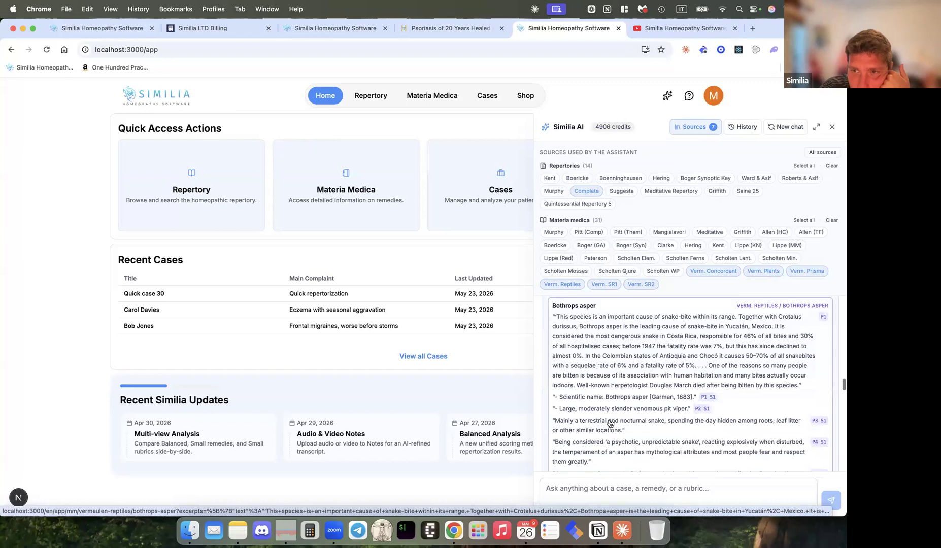
{"action": "scroll", "coordinate": [610, 423], "scroll_direction": "down", "scroll_amount": 10}
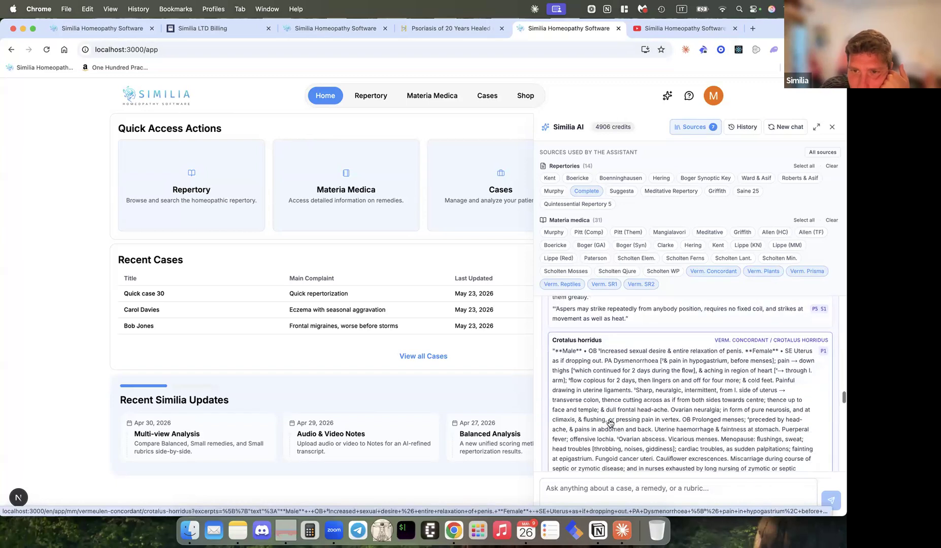
{"action": "scroll", "coordinate": [610, 424], "scroll_direction": "down", "scroll_amount": 1}
{"action": "scroll", "coordinate": [610, 423], "scroll_direction": "up", "scroll_amount": 8}
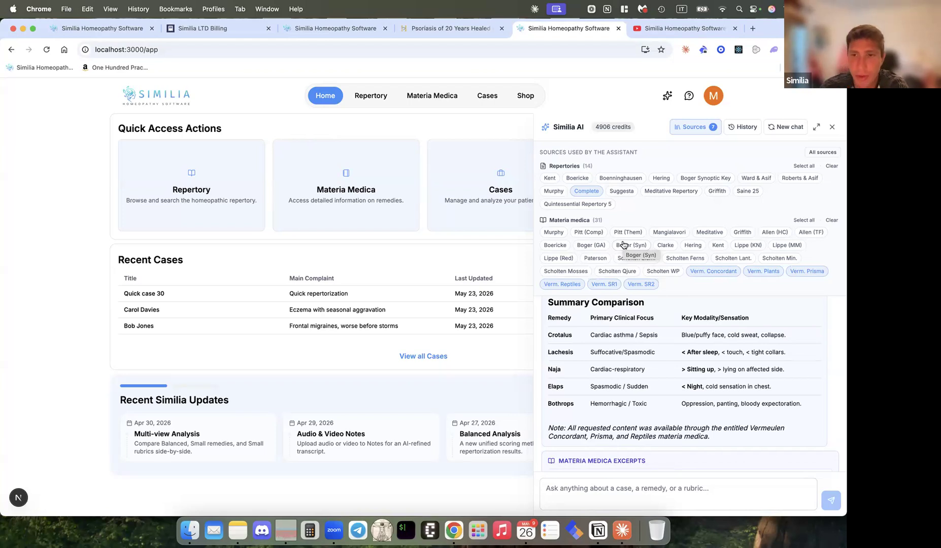
{"action": "scroll", "coordinate": [608, 338], "scroll_direction": "up", "scroll_amount": 3}
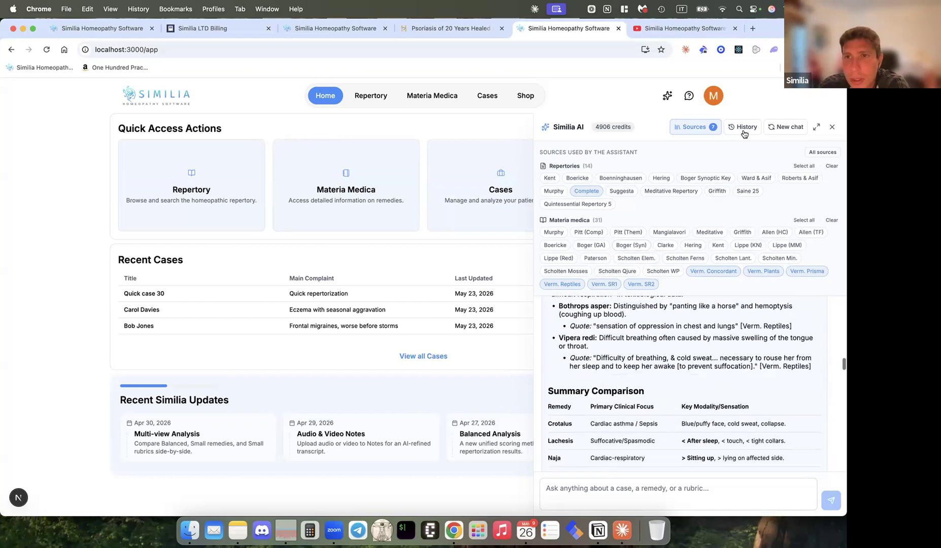
Step: Hide the assistant's source selection and reread the answer from the question through the individual snake remedies
{"action": "left_click", "coordinate": [676, 128]}
{"action": "scroll", "coordinate": [636, 247], "scroll_direction": "up", "scroll_amount": 10}
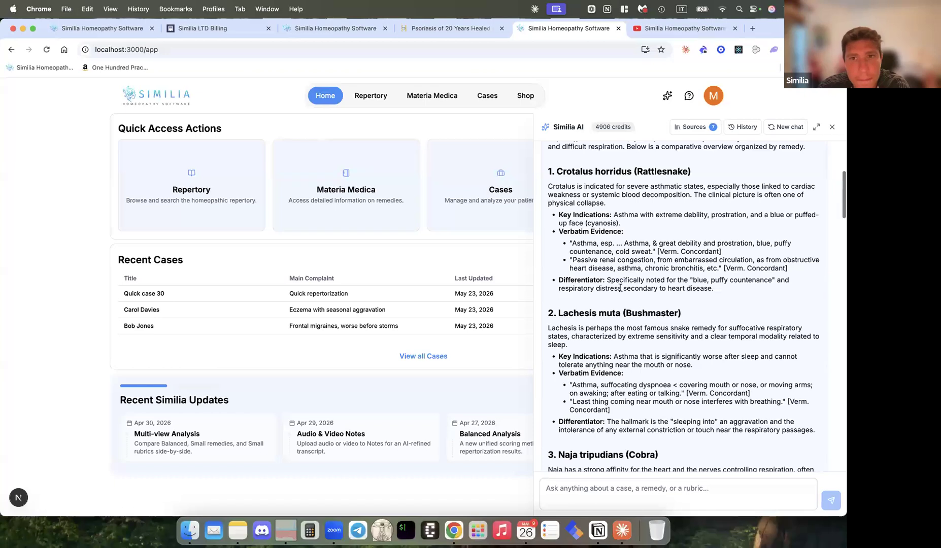
{"action": "scroll", "coordinate": [620, 287], "scroll_direction": "up", "scroll_amount": 5}
{"action": "scroll", "coordinate": [620, 288], "scroll_direction": "down", "scroll_amount": 1}
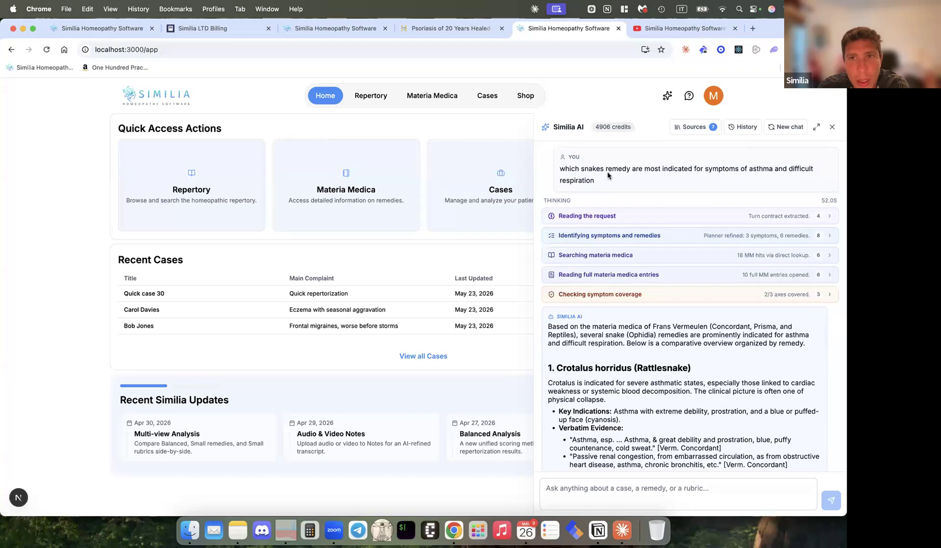
{"action": "scroll", "coordinate": [620, 270], "scroll_direction": "down", "scroll_amount": 5}
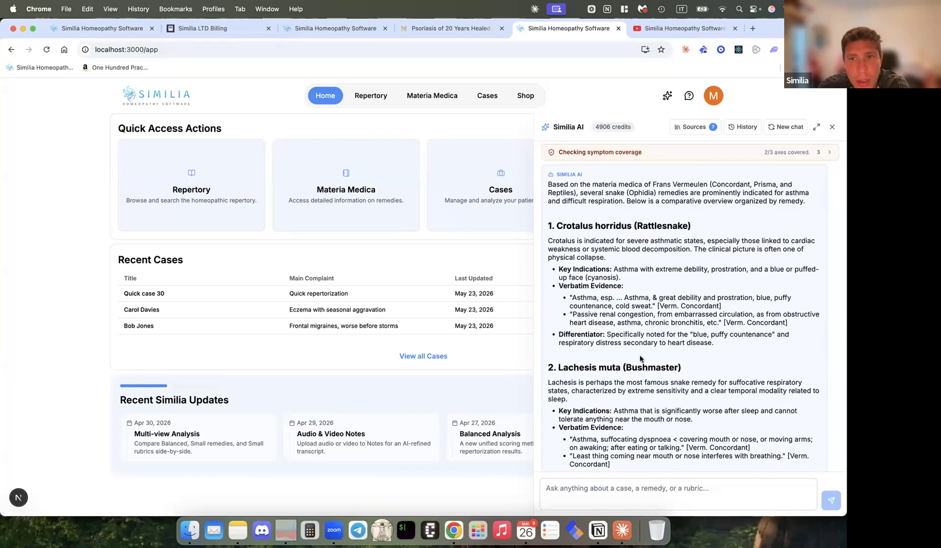
{"action": "scroll", "coordinate": [640, 359], "scroll_direction": "down", "scroll_amount": 4}
{"action": "scroll", "coordinate": [640, 357], "scroll_direction": "down", "scroll_amount": 4}
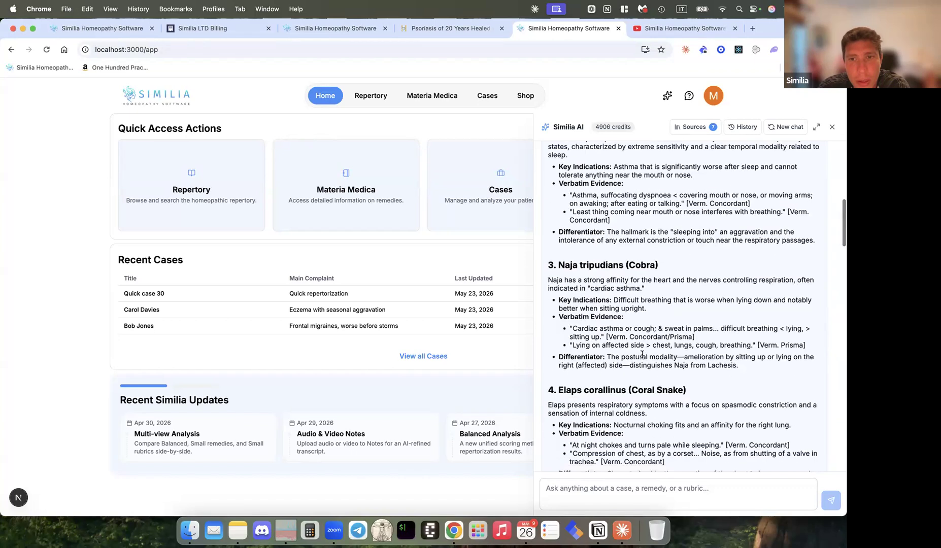
{"action": "scroll", "coordinate": [642, 354], "scroll_direction": "down", "scroll_amount": 4}
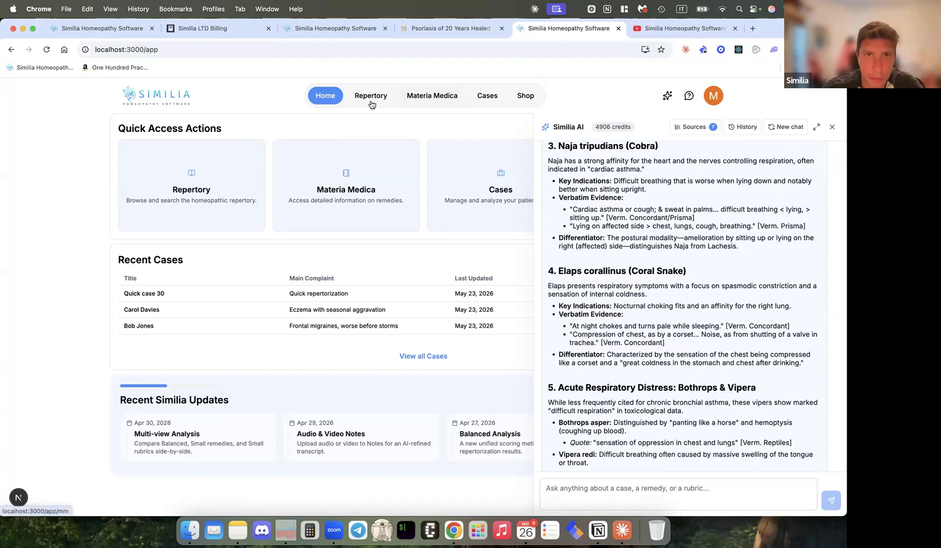
Step: Switch to the open Similia tutorials page showing the webinar videos
{"action": "left_click", "coordinate": [104, 28]}
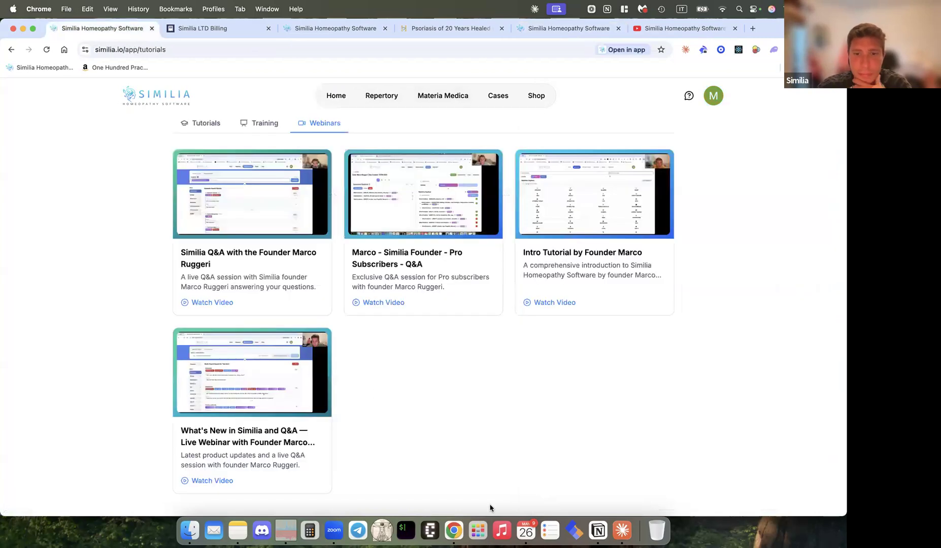